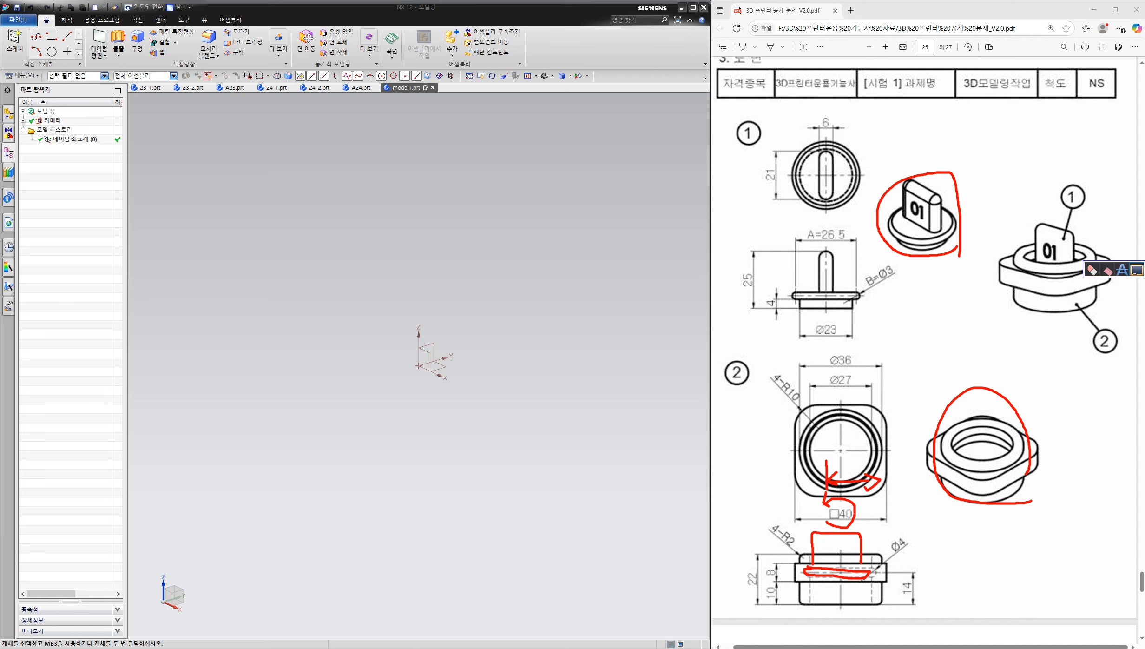
- Study the plan and front views of parts 1 and 2 in the PDF drawing to understand their orientation and centre lines
{"action": "left_click", "coordinate": [1138, 270]}
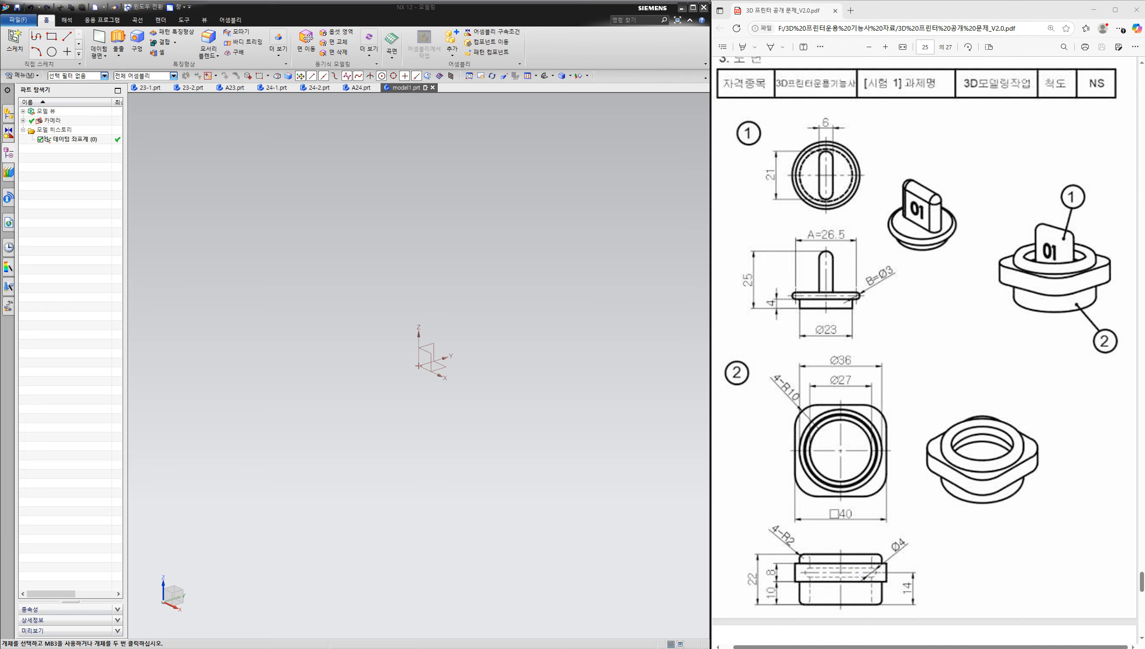
{"action": "left_click_drag", "start_coordinate": [781, 173], "coordinate": [859, 170]}
{"action": "left_click_drag", "start_coordinate": [828, 119], "coordinate": [828, 202]}
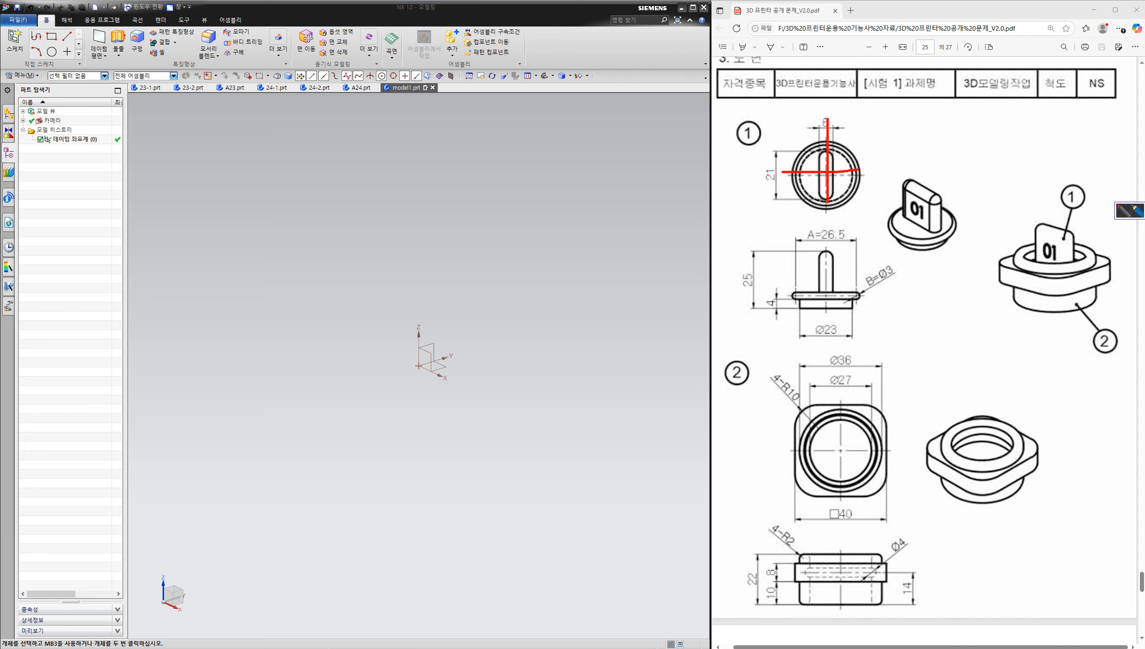
{"action": "mouse_move", "coordinate": [799, 448]}
{"action": "left_mouse_down"}
{"action": "mouse_move", "coordinate": [881, 445]}
{"action": "mouse_move", "coordinate": [843, 457]}
{"action": "left_mouse_up"}
{"action": "left_click", "coordinate": [1135, 270]}
{"action": "mouse_move", "coordinate": [874, 346]}
{"action": "left_mouse_down"}
{"action": "mouse_move", "coordinate": [807, 348]}
{"action": "mouse_move", "coordinate": [860, 259]}
{"action": "mouse_move", "coordinate": [858, 320]}
{"action": "left_mouse_up"}
{"action": "mouse_move", "coordinate": [897, 606]}
{"action": "left_mouse_down"}
{"action": "mouse_move", "coordinate": [882, 607]}
{"action": "mouse_move", "coordinate": [876, 552]}
{"action": "mouse_move", "coordinate": [881, 583]}
{"action": "left_mouse_up"}
{"action": "mouse_move", "coordinate": [934, 538]}
{"action": "left_mouse_down"}
{"action": "mouse_move", "coordinate": [935, 581]}
{"action": "mouse_move", "coordinate": [941, 547]}
{"action": "mouse_move", "coordinate": [941, 575]}
{"action": "left_mouse_up"}
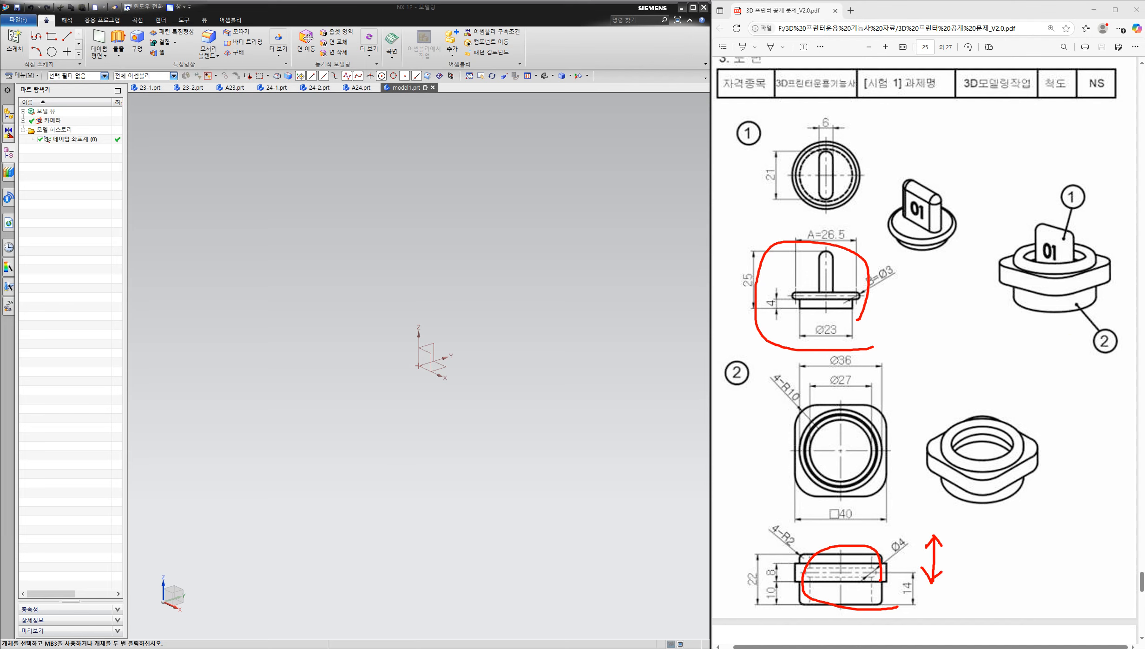
{"action": "left_click", "coordinate": [1144, 237]}
{"action": "mouse_move", "coordinate": [767, 104]}
{"action": "left_mouse_down"}
{"action": "mouse_move", "coordinate": [842, 203]}
{"action": "mouse_move", "coordinate": [875, 218]}
{"action": "left_mouse_up"}
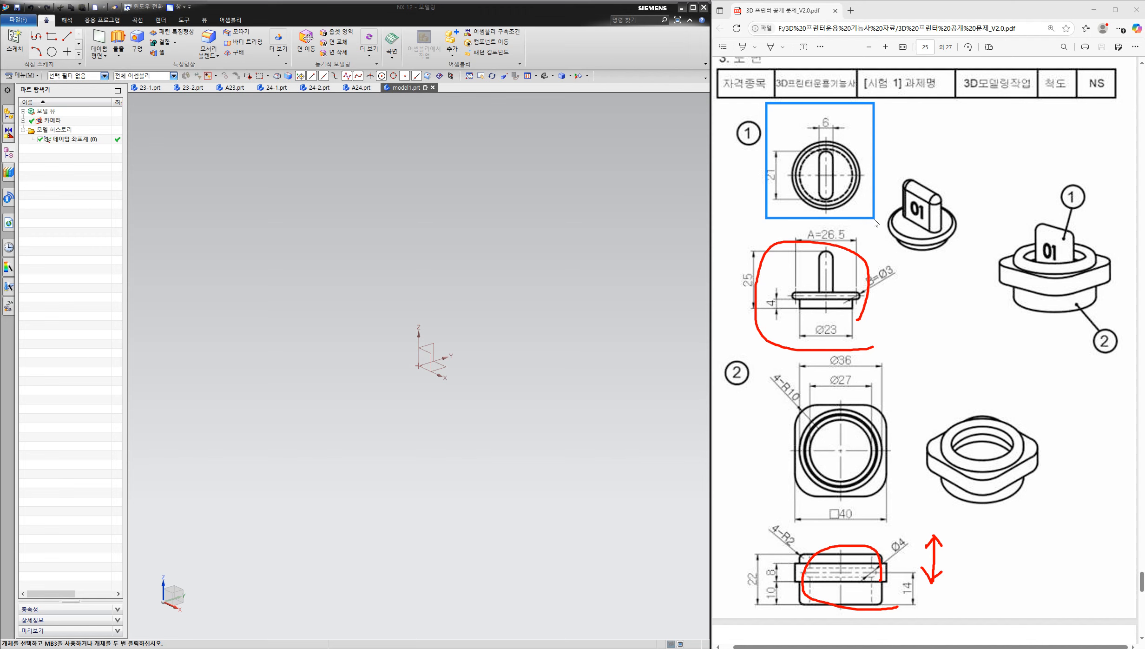
{"action": "left_click_drag", "start_coordinate": [768, 353], "coordinate": [914, 531]}
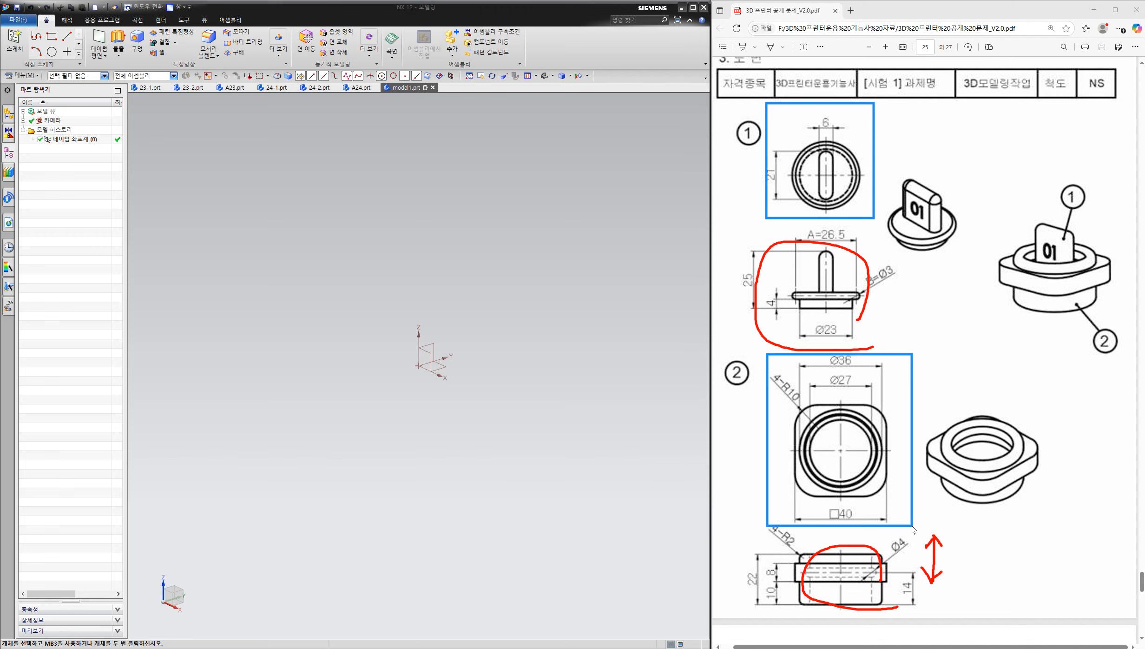
{"action": "left_click", "coordinate": [1144, 270]}
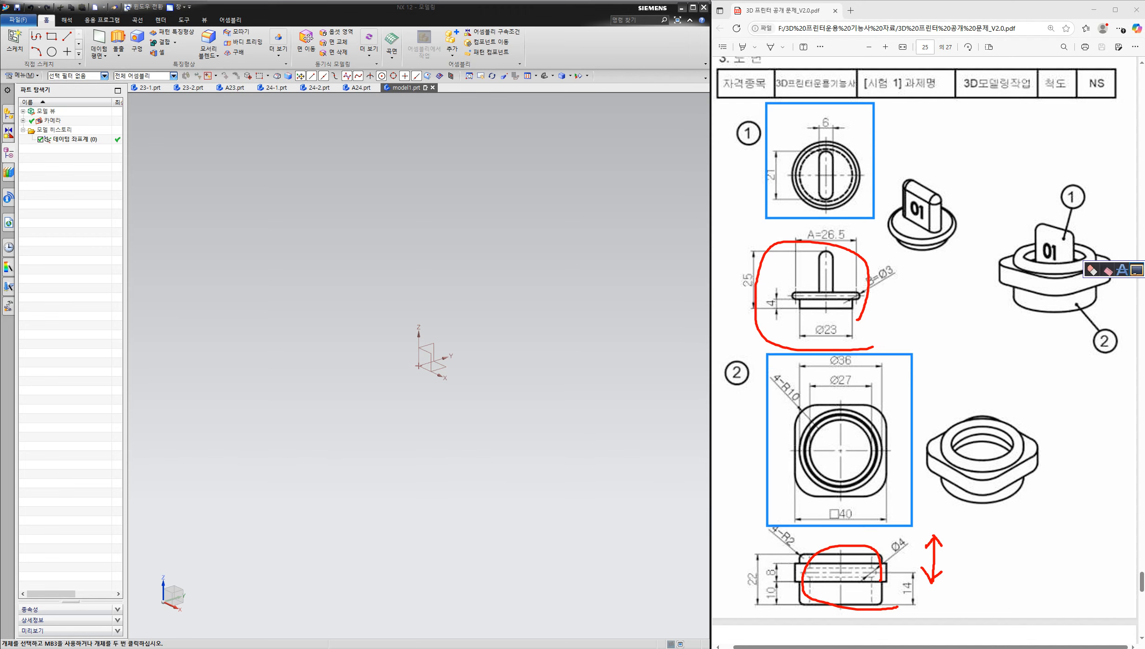
{"action": "left_click", "coordinate": [1137, 269]}
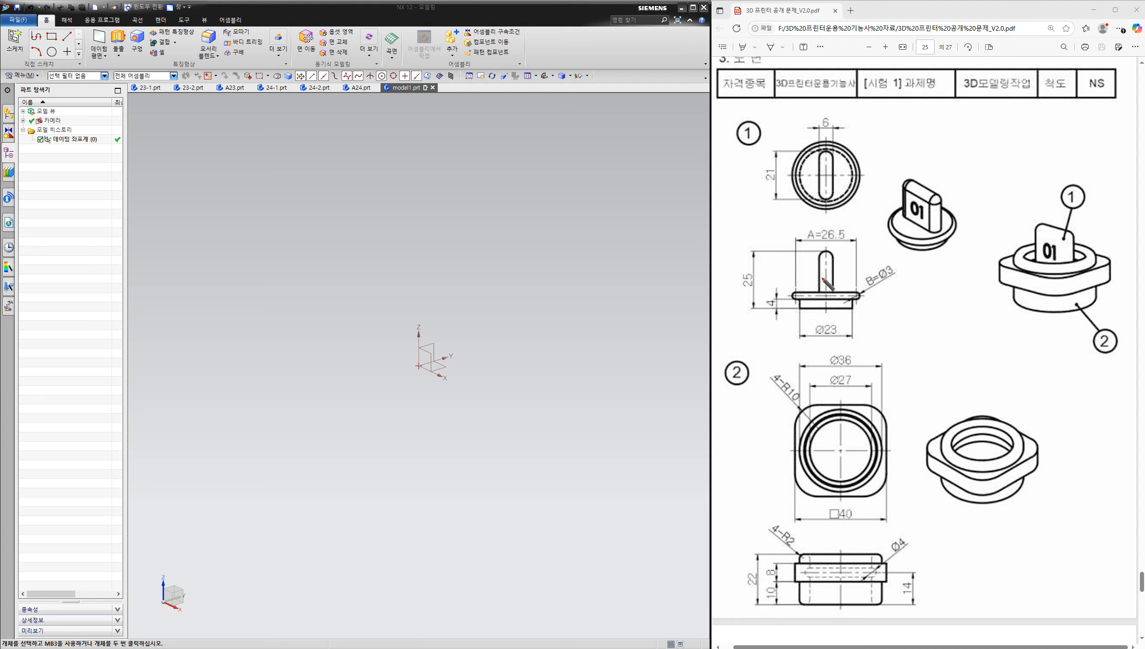
- Examine the height dimensions and Ø3 and Ø4 callouts locating the ring and groove centre planes of parts 1 and 2
{"action": "left_click_drag", "start_coordinate": [827, 136], "coordinate": [822, 213]}
{"action": "left_click_drag", "start_coordinate": [792, 175], "coordinate": [853, 174]}
{"action": "left_click_drag", "start_coordinate": [773, 294], "coordinate": [896, 299]}
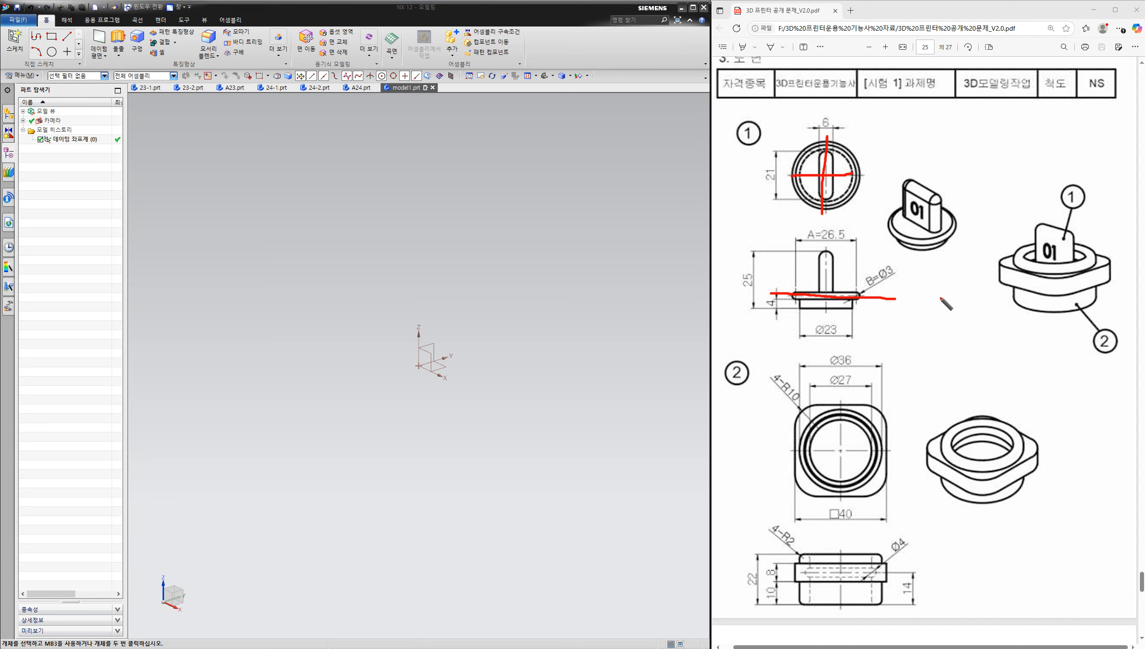
{"action": "mouse_move", "coordinate": [868, 305]}
{"action": "left_mouse_down"}
{"action": "mouse_move", "coordinate": [788, 310]}
{"action": "mouse_move", "coordinate": [877, 303]}
{"action": "left_mouse_up"}
{"action": "mouse_move", "coordinate": [798, 570]}
{"action": "left_mouse_down"}
{"action": "mouse_move", "coordinate": [914, 573]}
{"action": "mouse_move", "coordinate": [894, 597]}
{"action": "mouse_move", "coordinate": [913, 595]}
{"action": "left_mouse_up"}
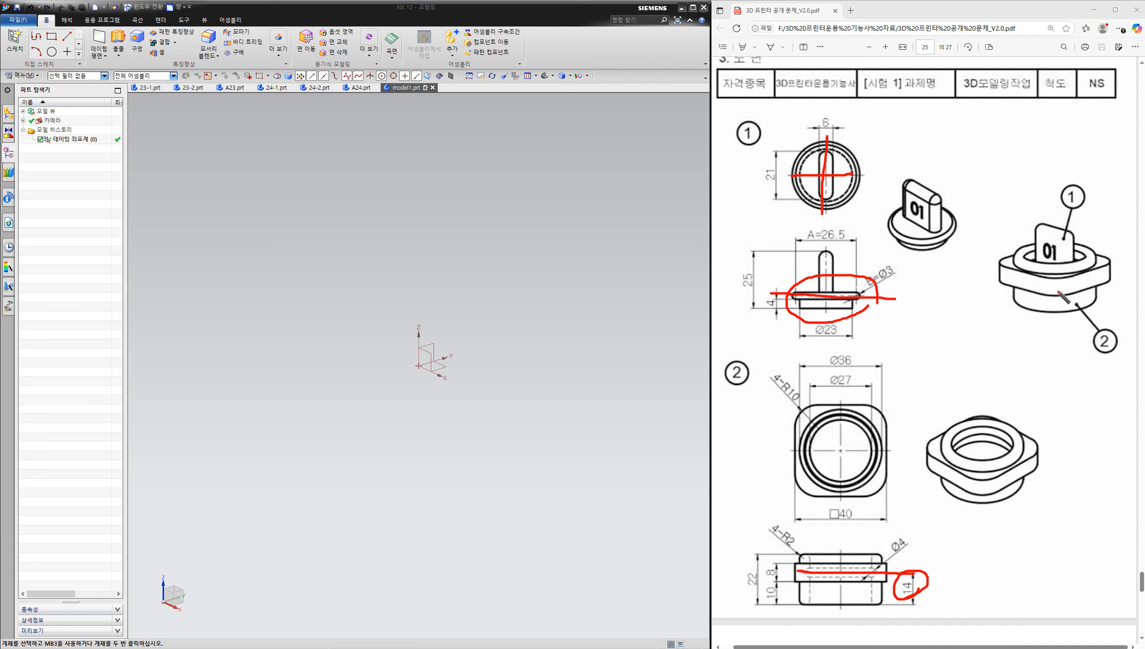
{"action": "left_click", "coordinate": [1138, 269]}
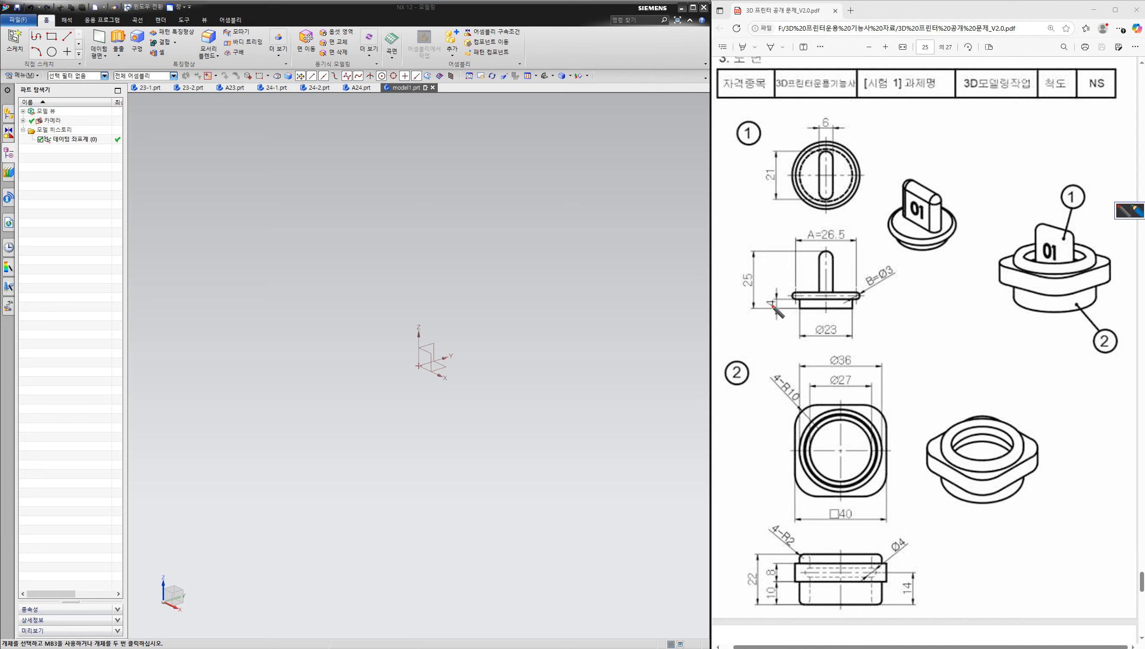
{"action": "left_click_drag", "start_coordinate": [782, 314], "coordinate": [782, 298]}
{"action": "left_click_drag", "start_coordinate": [875, 286], "coordinate": [912, 274]}
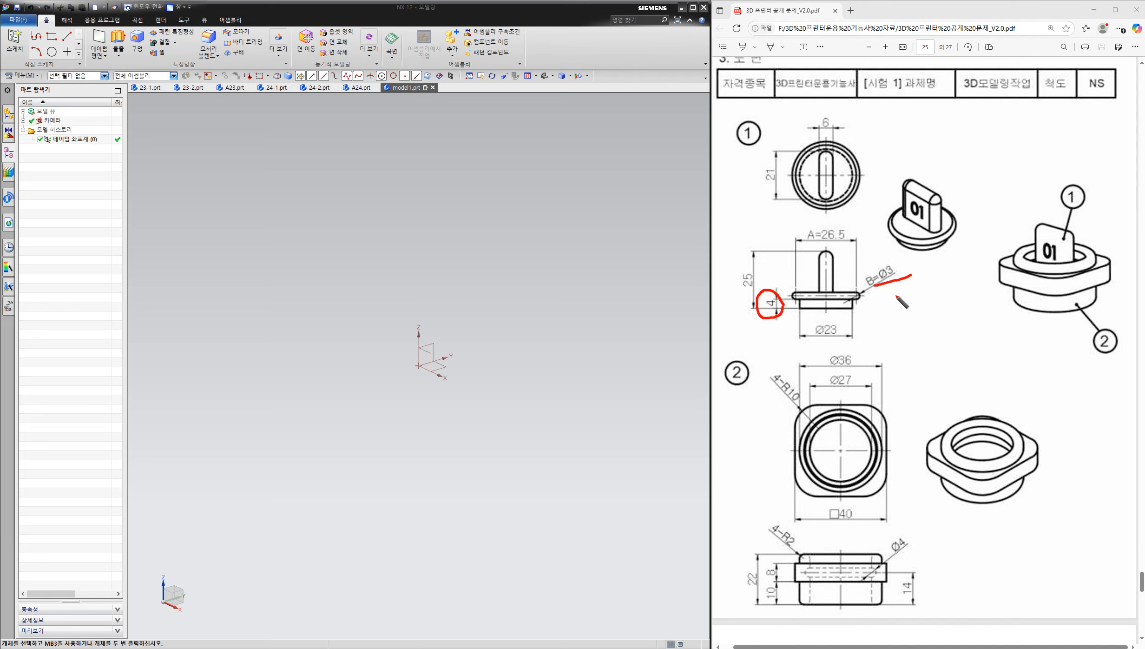
{"action": "mouse_move", "coordinate": [915, 558]}
{"action": "left_mouse_down"}
{"action": "mouse_move", "coordinate": [884, 549]}
{"action": "mouse_move", "coordinate": [912, 556]}
{"action": "left_mouse_up"}
{"action": "left_click", "coordinate": [1137, 269]}
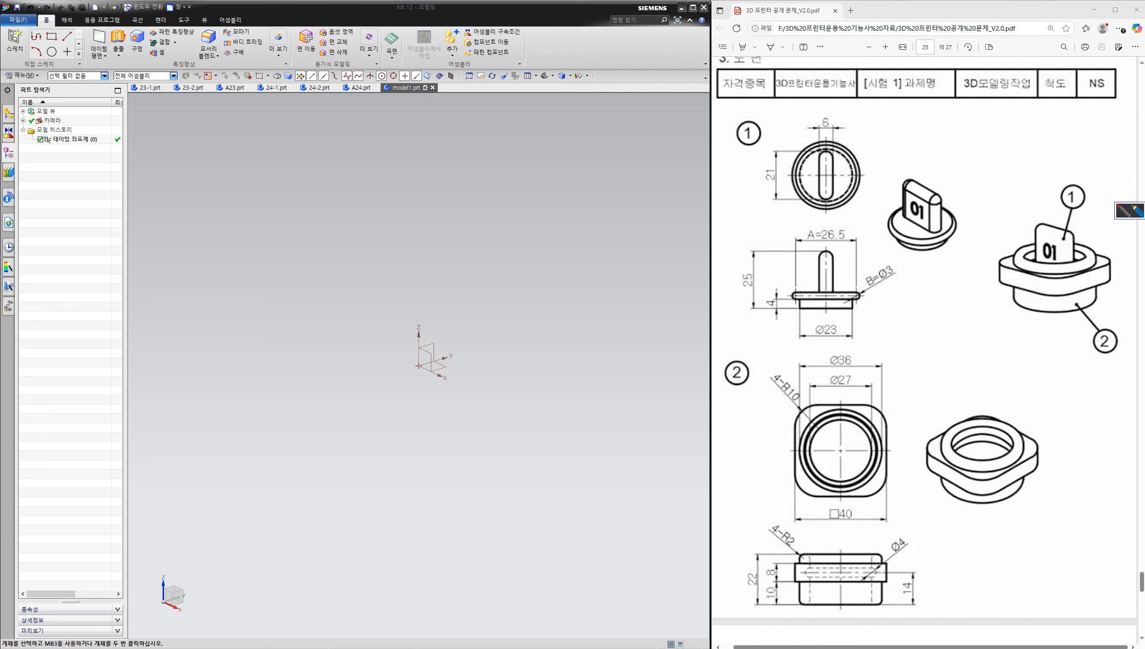
{"action": "mouse_move", "coordinate": [778, 305]}
{"action": "left_mouse_down"}
{"action": "mouse_move", "coordinate": [765, 311]}
{"action": "mouse_move", "coordinate": [782, 299]}
{"action": "left_mouse_up"}
{"action": "left_click_drag", "start_coordinate": [880, 285], "coordinate": [907, 272]}
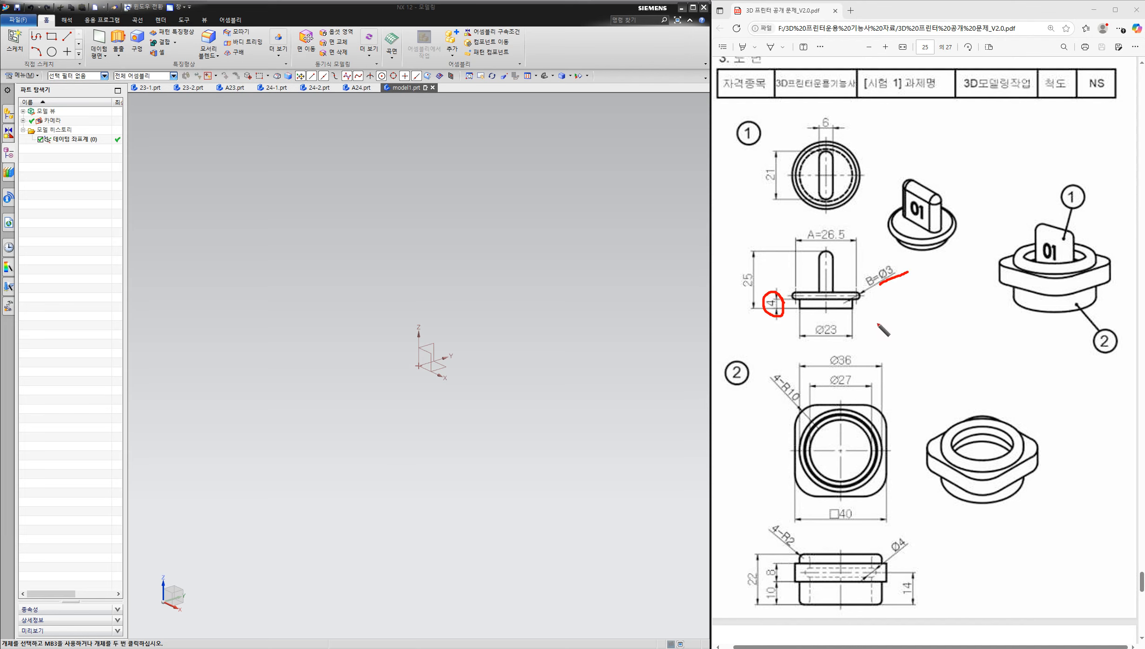
{"action": "left_click_drag", "start_coordinate": [858, 296], "coordinate": [918, 311]}
{"action": "left_click_drag", "start_coordinate": [917, 295], "coordinate": [927, 294]}
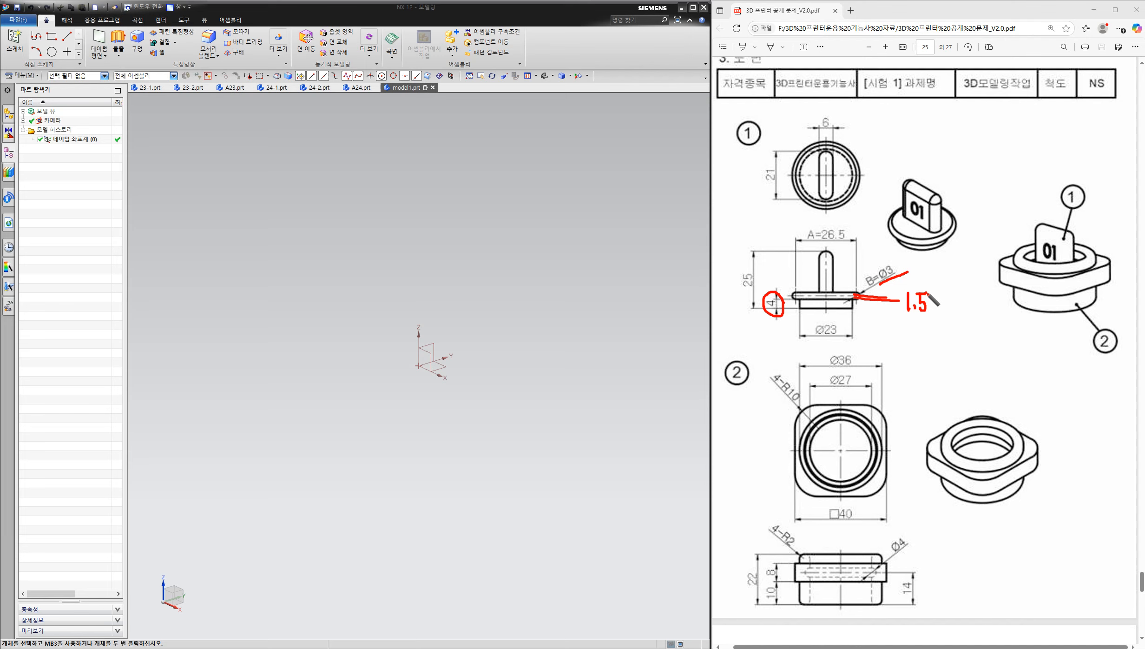
{"action": "mouse_move", "coordinate": [794, 294]}
{"action": "left_mouse_down"}
{"action": "mouse_move", "coordinate": [783, 328]}
{"action": "mouse_move", "coordinate": [795, 333]}
{"action": "left_mouse_up"}
{"action": "left_click", "coordinate": [1136, 269]}
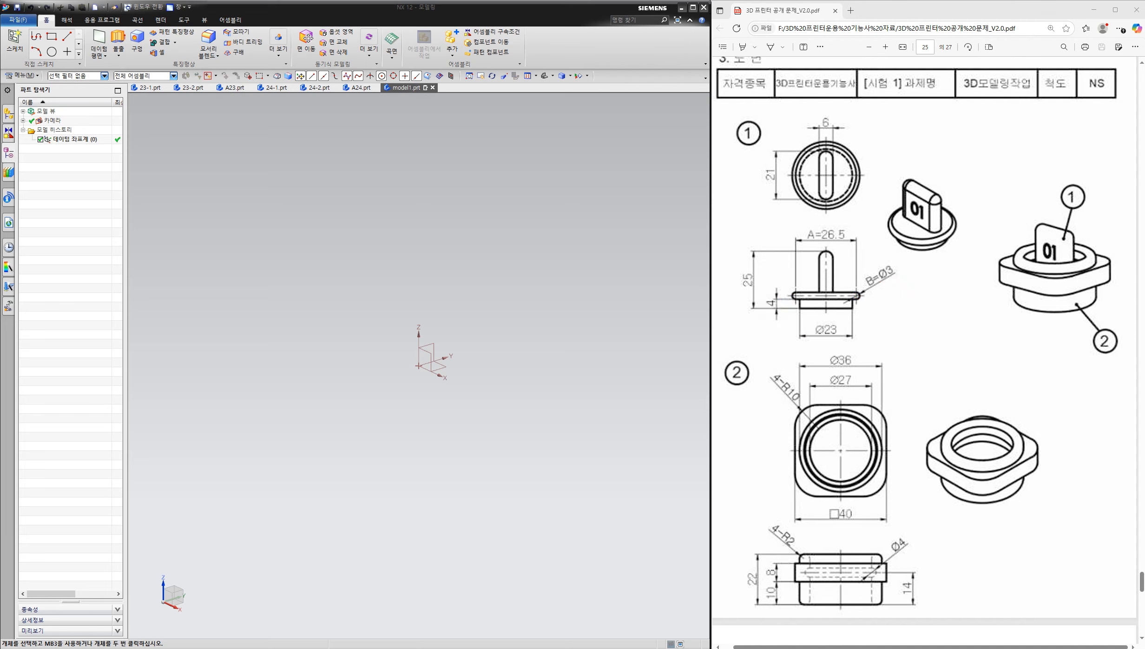
- Create a sketch on the horizontal XY datum plane
{"action": "left_click", "coordinate": [14, 42]}
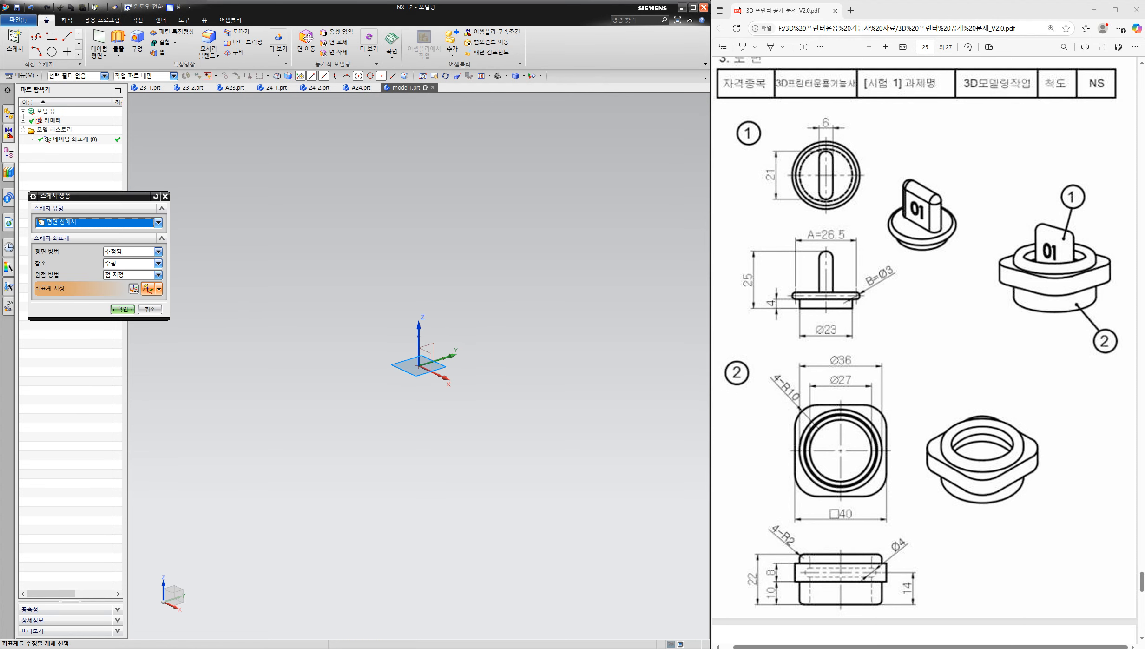
{"action": "mouse_move", "coordinate": [956, 293]}
{"action": "left_mouse_down"}
{"action": "mouse_move", "coordinate": [1071, 368]}
{"action": "mouse_move", "coordinate": [1036, 367]}
{"action": "mouse_move", "coordinate": [1133, 276]}
{"action": "mouse_move", "coordinate": [1065, 364]}
{"action": "left_mouse_up"}
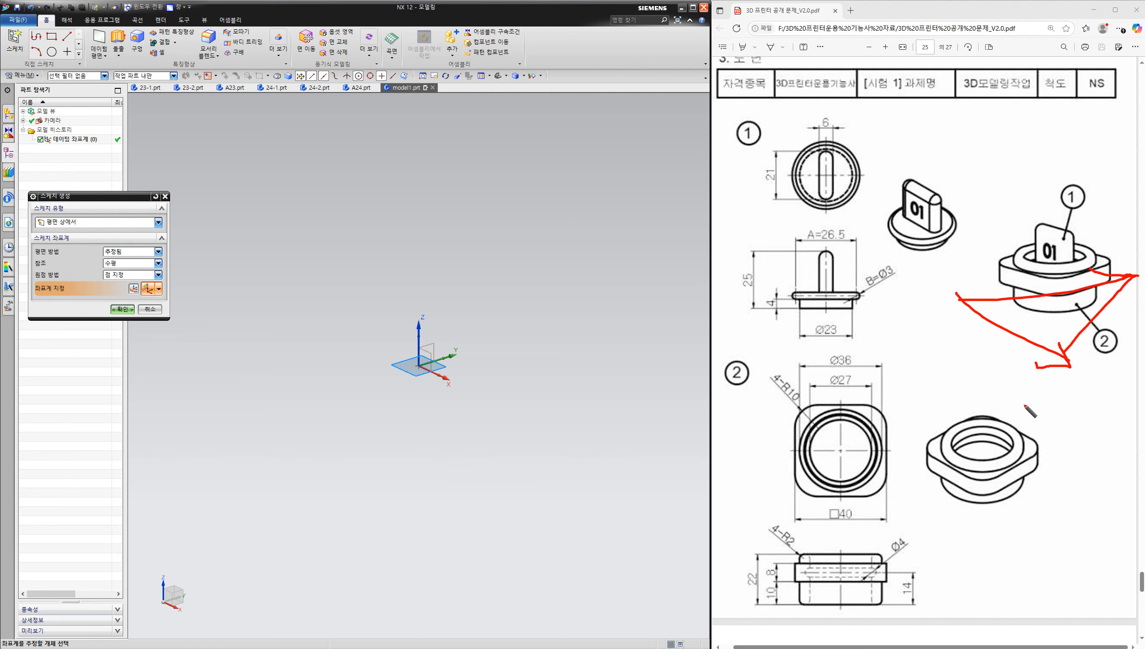
{"action": "left_click", "coordinate": [1138, 270]}
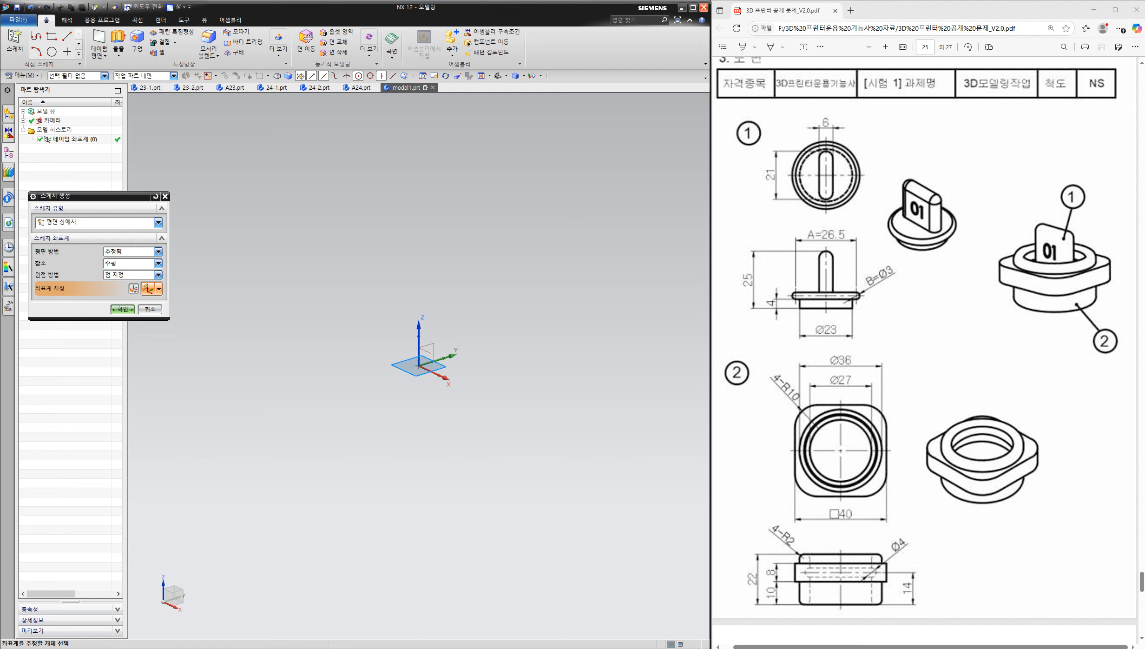
{"action": "left_click", "coordinate": [123, 309]}
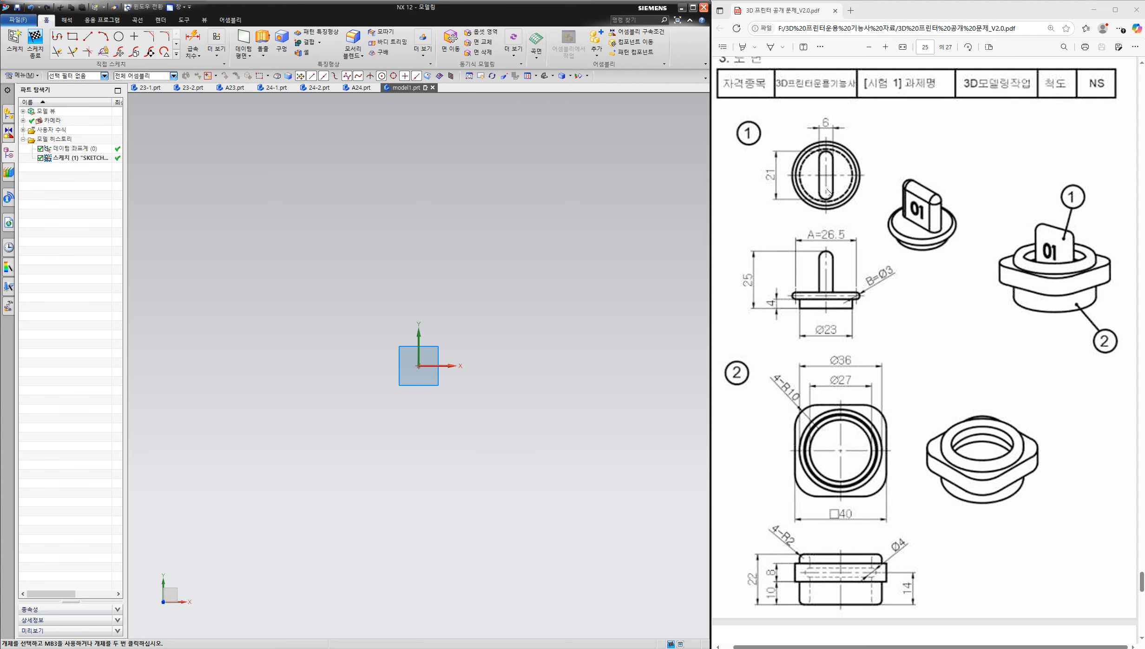
- Sketch a circle about 66 mm in diameter centred on the sketch origin
{"action": "left_click", "coordinate": [120, 37]}
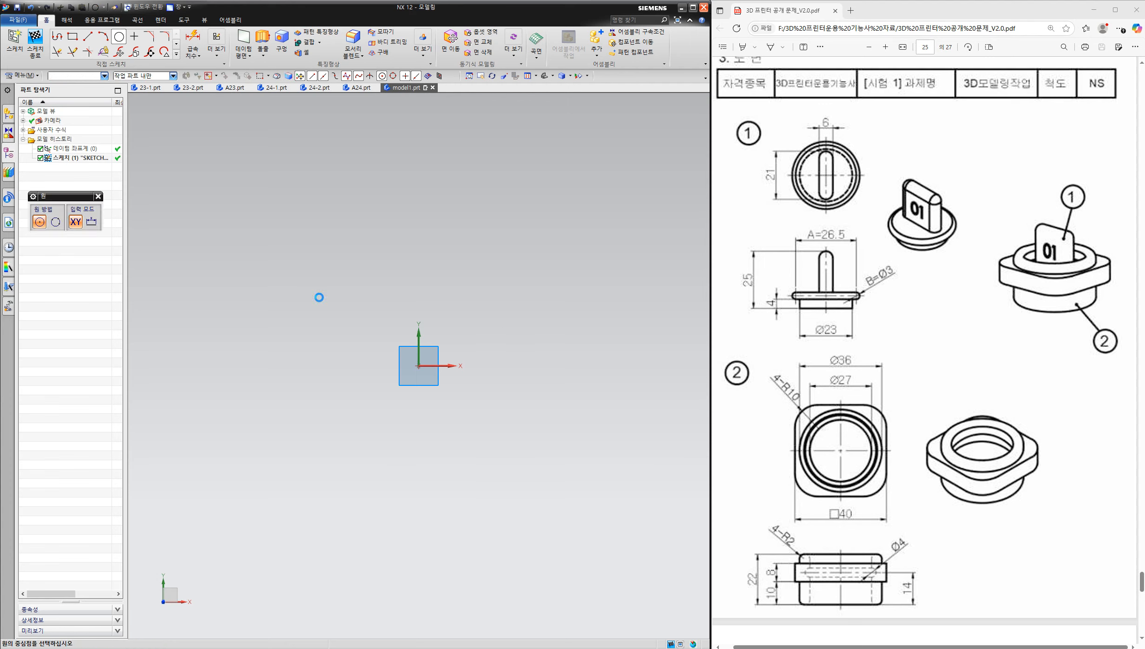
{"action": "left_click", "coordinate": [417, 366]}
{"action": "left_click", "coordinate": [472, 357]}
{"action": "key", "text": "Escape"}
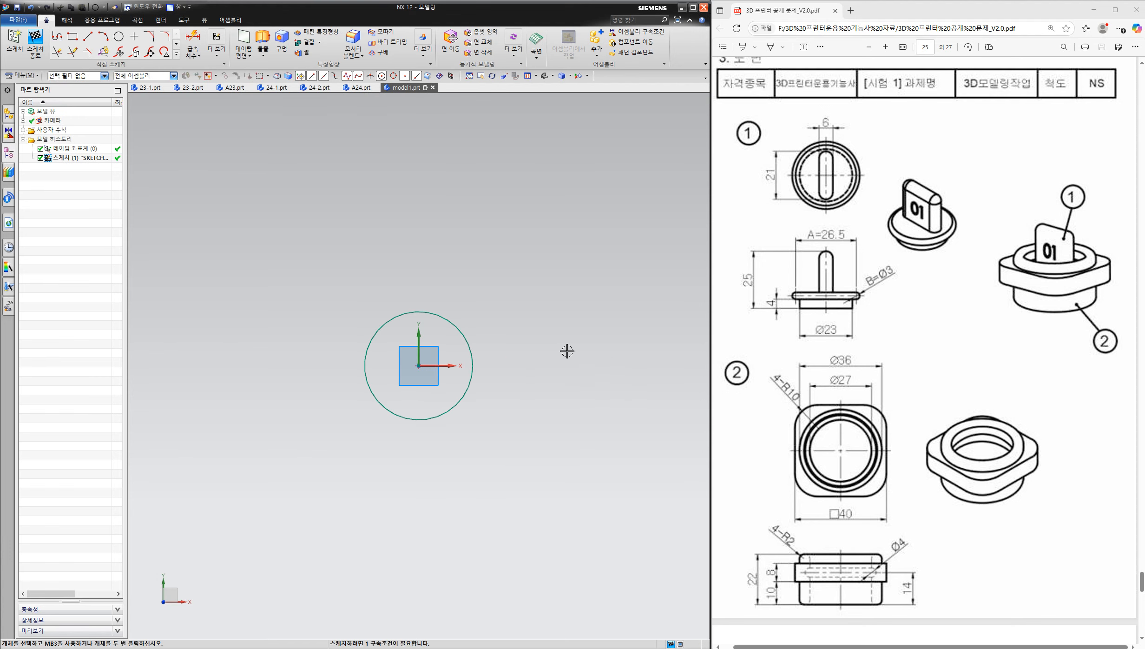
- Dimension the circle's diameter and set it to 29.5 mm, adding the ring thickness to A=26.5
{"action": "key", "text": "d"}
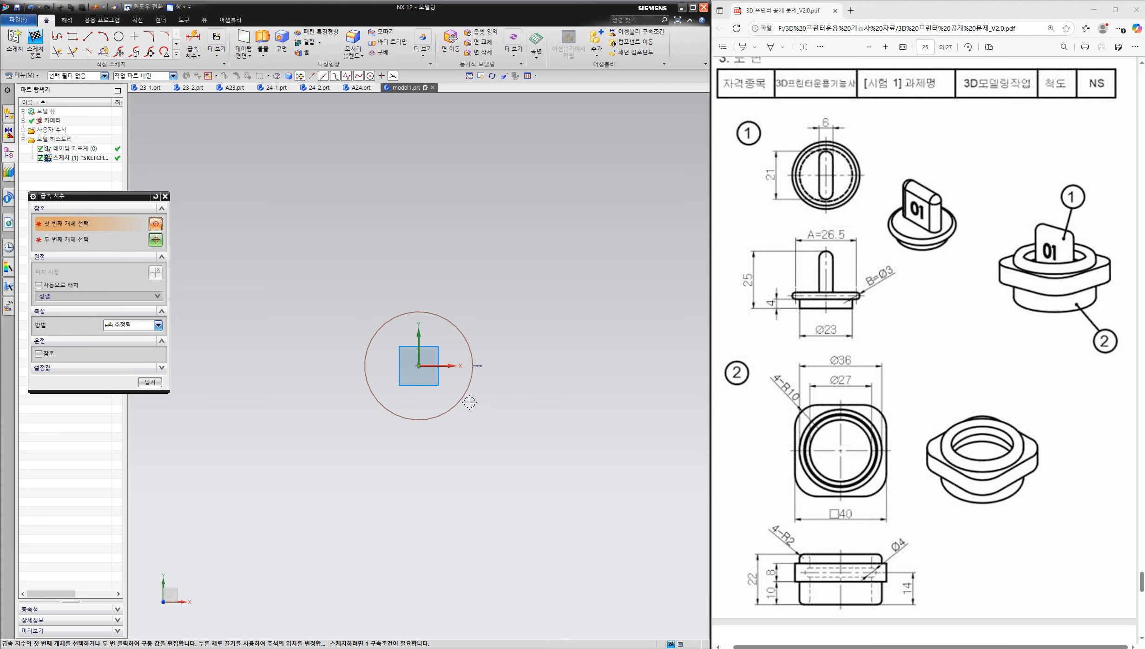
{"action": "left_click", "coordinate": [464, 396]}
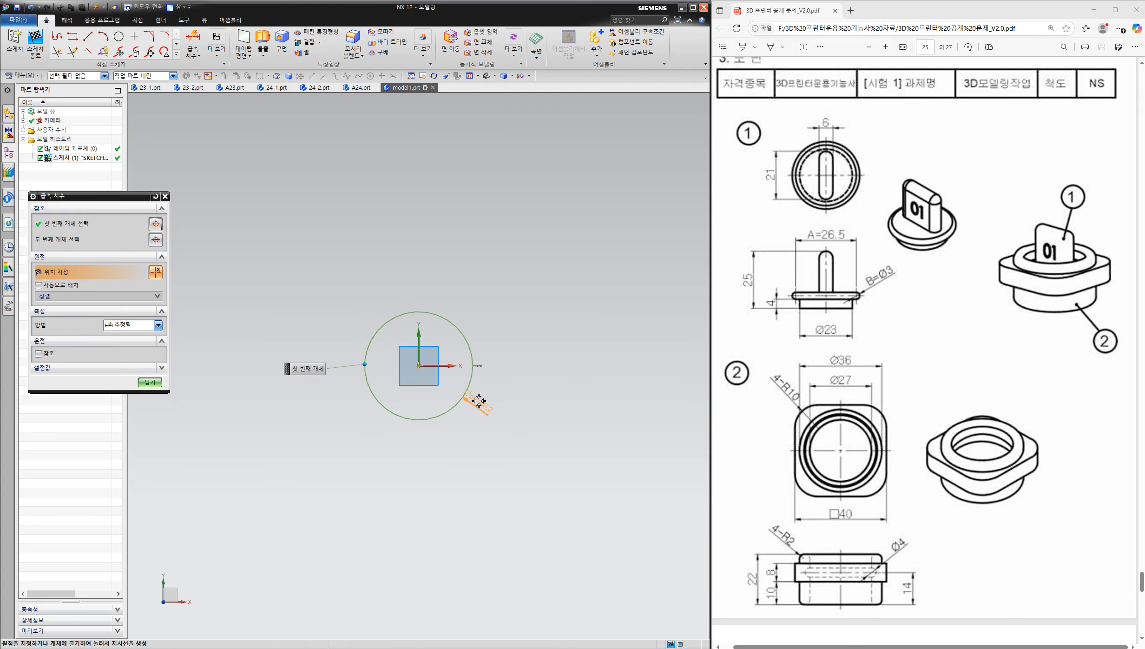
{"action": "left_click", "coordinate": [479, 401]}
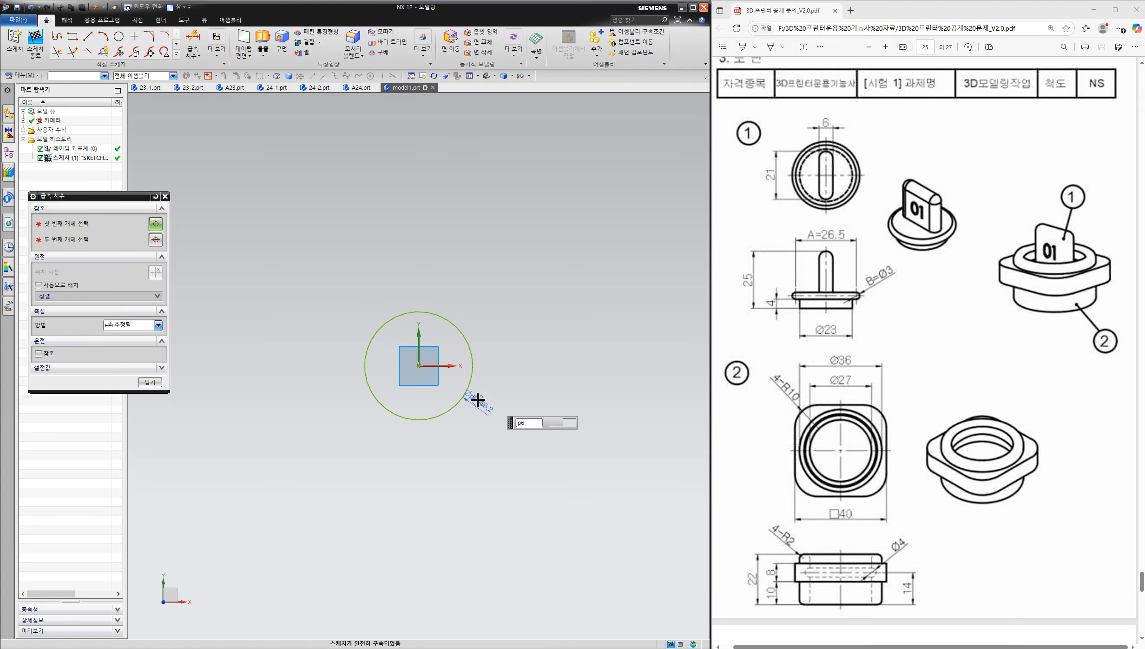
{"action": "type", "text": "26.5+"}
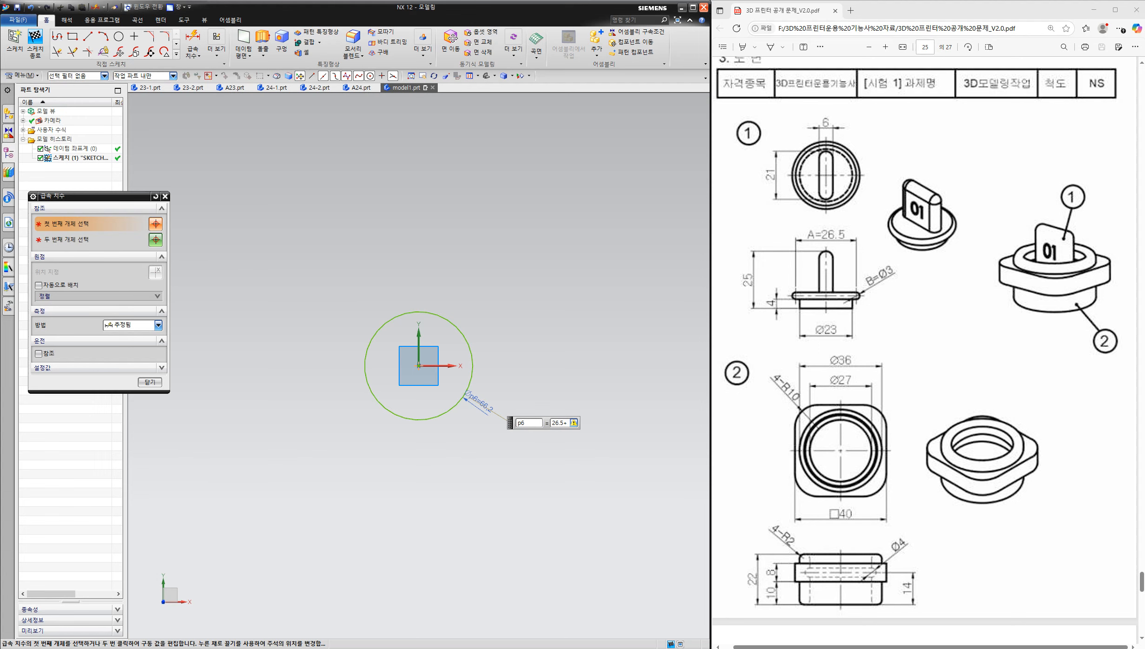
{"action": "key", "text": "Return"}
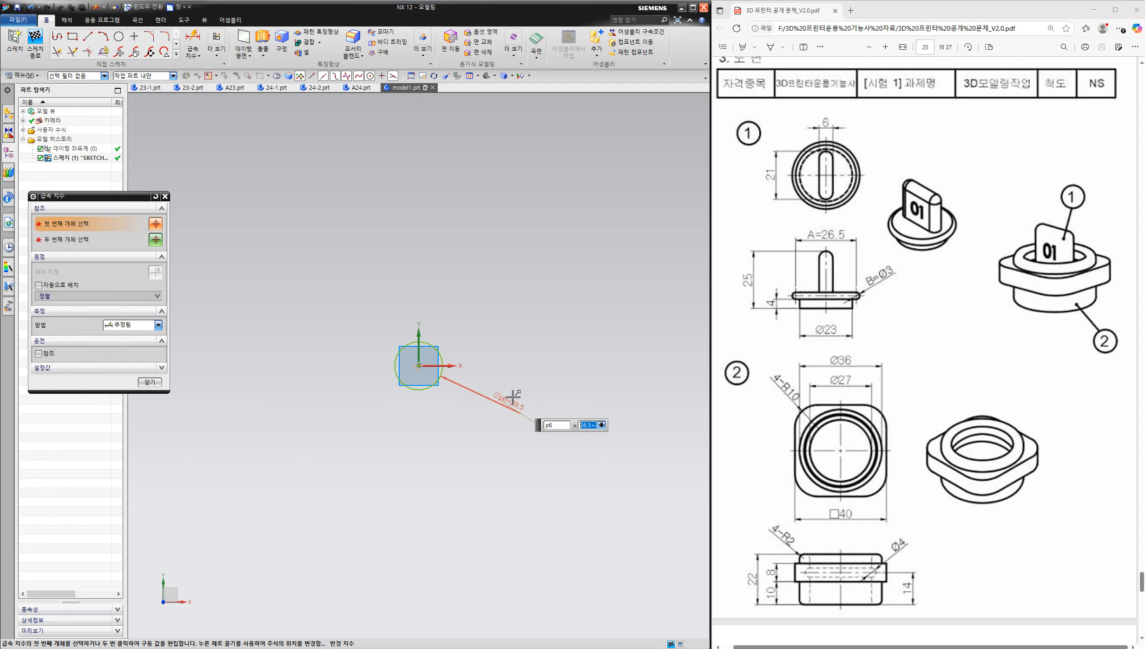
{"action": "scroll", "coordinate": [517, 405], "scroll_direction": "up", "scroll_amount": 4}
{"action": "left_click_drag", "start_coordinate": [384, 356], "coordinate": [370, 335]}
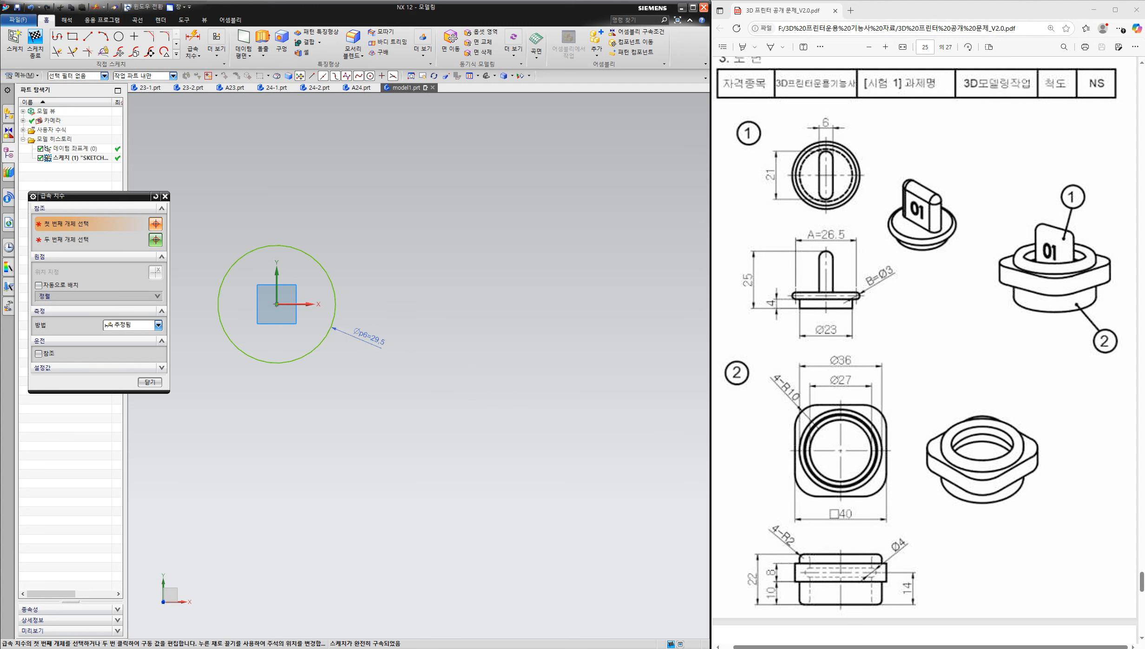
- Examine the outer edges of part 1's rounded ring and the A=26.5 dimension in the PDF drawing
{"action": "left_click_drag", "start_coordinate": [790, 289], "coordinate": [789, 302]}
{"action": "left_click_drag", "start_coordinate": [856, 292], "coordinate": [855, 300]}
{"action": "mouse_move", "coordinate": [944, 292]}
{"action": "left_mouse_down"}
{"action": "mouse_move", "coordinate": [920, 319]}
{"action": "mouse_move", "coordinate": [975, 347]}
{"action": "mouse_move", "coordinate": [978, 304]}
{"action": "mouse_move", "coordinate": [993, 354]}
{"action": "left_mouse_up"}
{"action": "mouse_move", "coordinate": [916, 335]}
{"action": "left_mouse_down"}
{"action": "mouse_move", "coordinate": [937, 356]}
{"action": "mouse_move", "coordinate": [1001, 350]}
{"action": "left_mouse_up"}
{"action": "mouse_move", "coordinate": [926, 328]}
{"action": "left_mouse_down"}
{"action": "mouse_move", "coordinate": [919, 352]}
{"action": "mouse_move", "coordinate": [992, 349]}
{"action": "mouse_move", "coordinate": [972, 354]}
{"action": "left_mouse_up"}
{"action": "left_click", "coordinate": [1144, 274]}
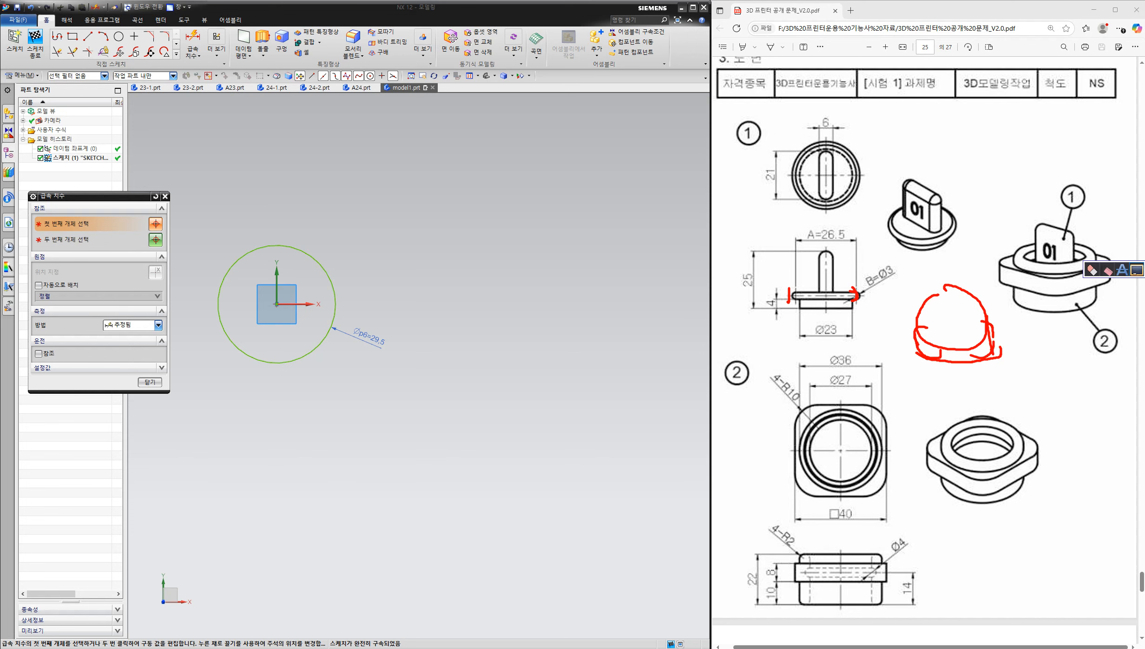
{"action": "left_click", "coordinate": [1108, 270]}
{"action": "mouse_move", "coordinate": [851, 289]}
{"action": "left_mouse_down"}
{"action": "mouse_move", "coordinate": [866, 303]}
{"action": "mouse_move", "coordinate": [845, 291]}
{"action": "left_mouse_up"}
{"action": "left_click", "coordinate": [1144, 270]}
{"action": "left_click", "coordinate": [1109, 270]}
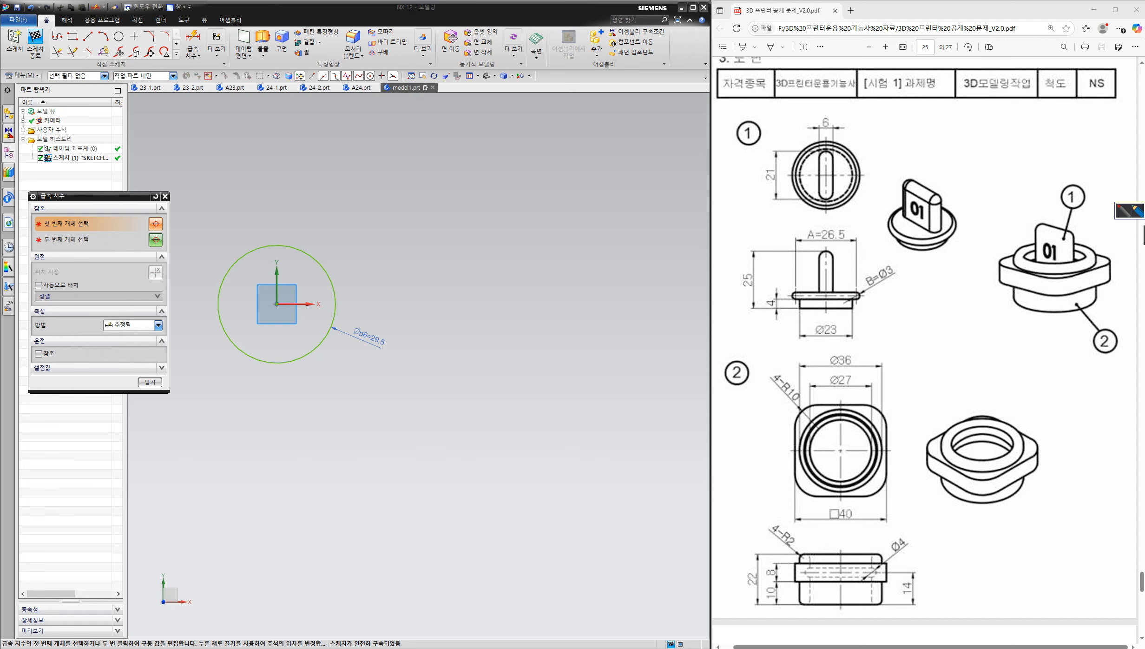
{"action": "mouse_move", "coordinate": [849, 236]}
{"action": "left_mouse_down"}
{"action": "mouse_move", "coordinate": [808, 238]}
{"action": "mouse_move", "coordinate": [840, 248]}
{"action": "left_mouse_up"}
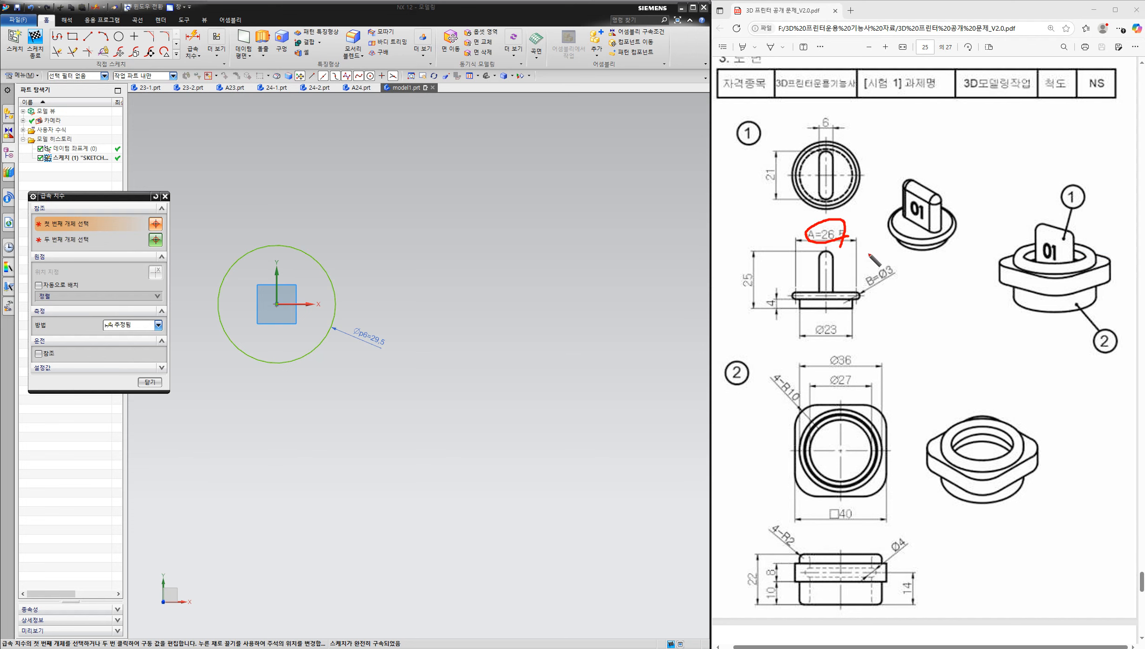
{"action": "mouse_move", "coordinate": [861, 283]}
{"action": "left_mouse_down"}
{"action": "mouse_move", "coordinate": [861, 298]}
{"action": "mouse_move", "coordinate": [864, 278]}
{"action": "left_mouse_up"}
{"action": "mouse_move", "coordinate": [788, 278]}
{"action": "left_mouse_down"}
{"action": "mouse_move", "coordinate": [790, 298]}
{"action": "mouse_move", "coordinate": [796, 281]}
{"action": "left_mouse_up"}
{"action": "mouse_move", "coordinate": [1144, 268]}
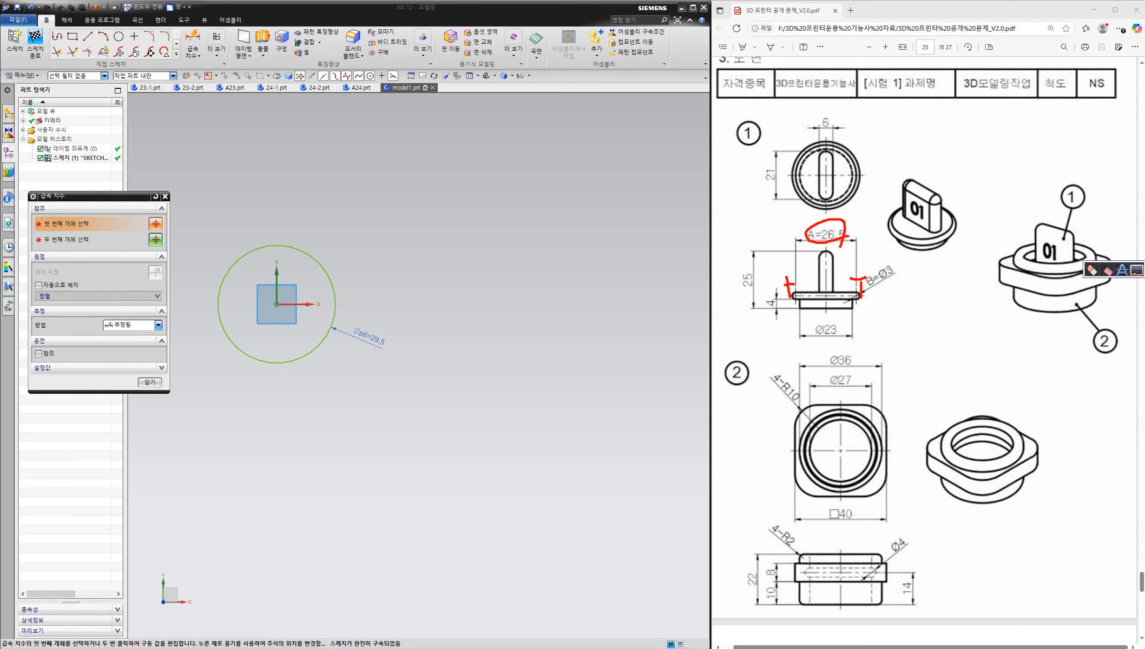
{"action": "left_click", "coordinate": [1138, 270]}
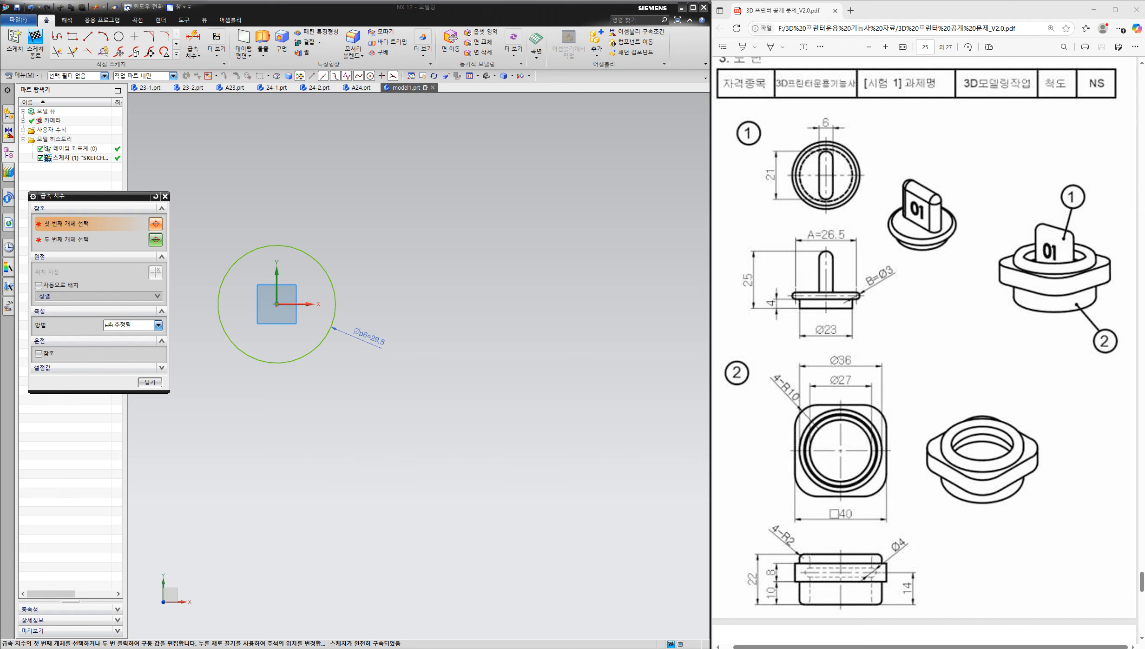
- Sketch a smaller concentric circle centred on the origin inside the 29.5 mm circle
{"action": "left_click", "coordinate": [165, 197]}
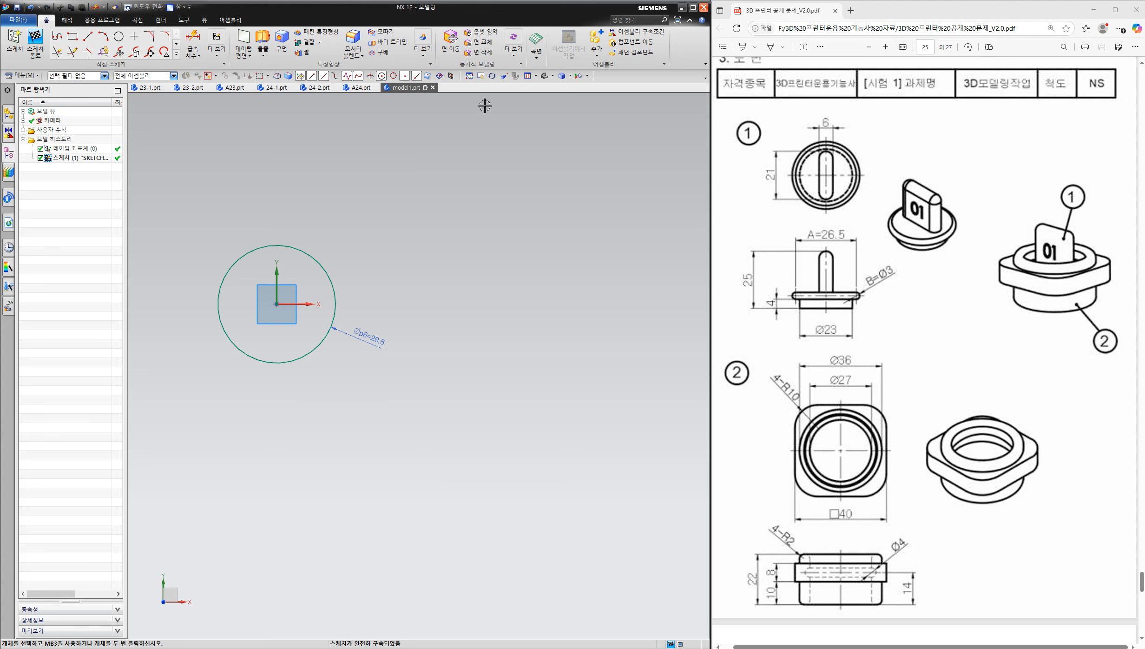
{"action": "left_click", "coordinate": [119, 36]}
{"action": "left_click", "coordinate": [276, 304]}
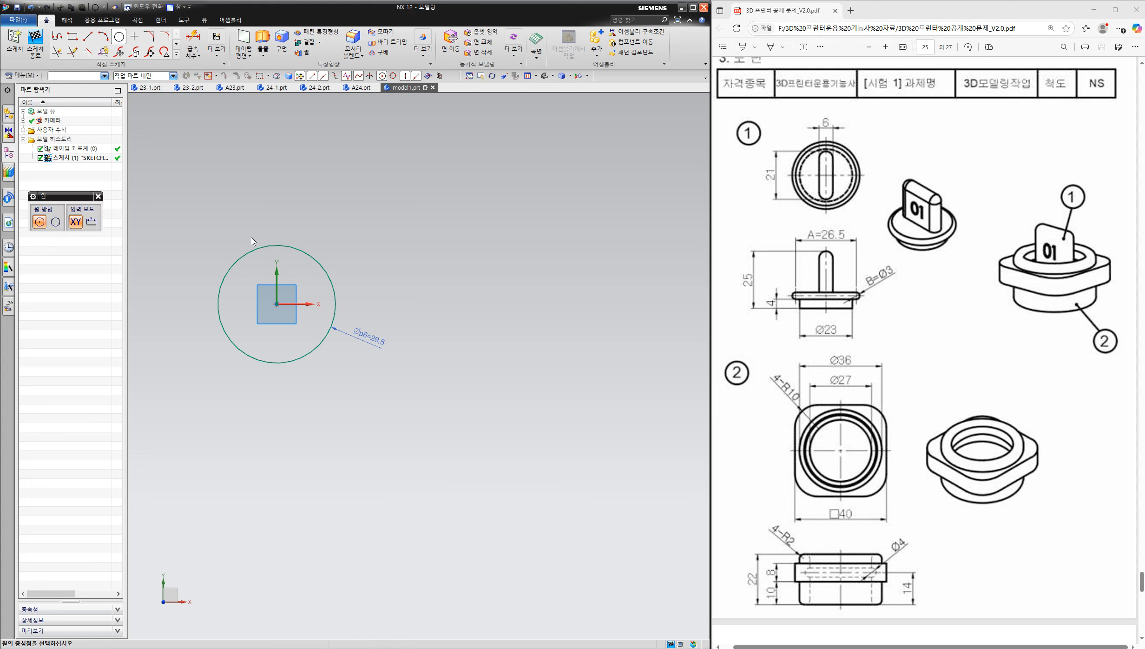
{"action": "left_click", "coordinate": [311, 321]}
{"action": "key", "text": "Escape"}
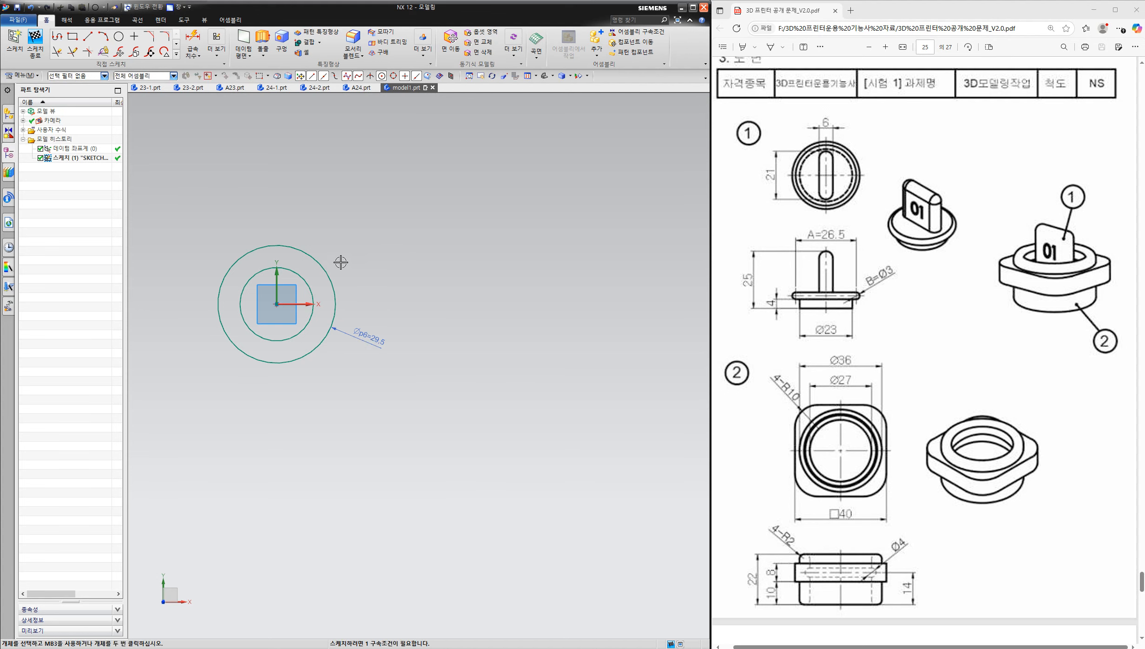
- Dimension the inner circle's diameter and set it to 23 mm
{"action": "key", "text": "d"}
{"action": "left_click", "coordinate": [305, 283]}
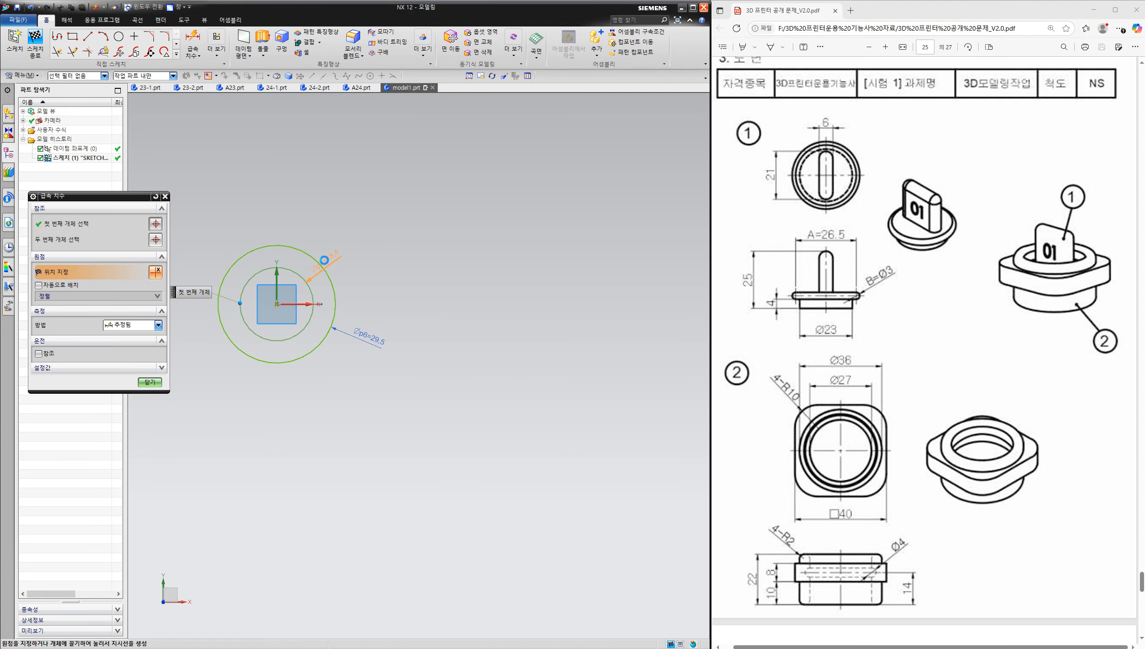
{"action": "left_click", "coordinate": [331, 244]}
{"action": "type", "text": "23"}
{"action": "key", "text": "Return"}
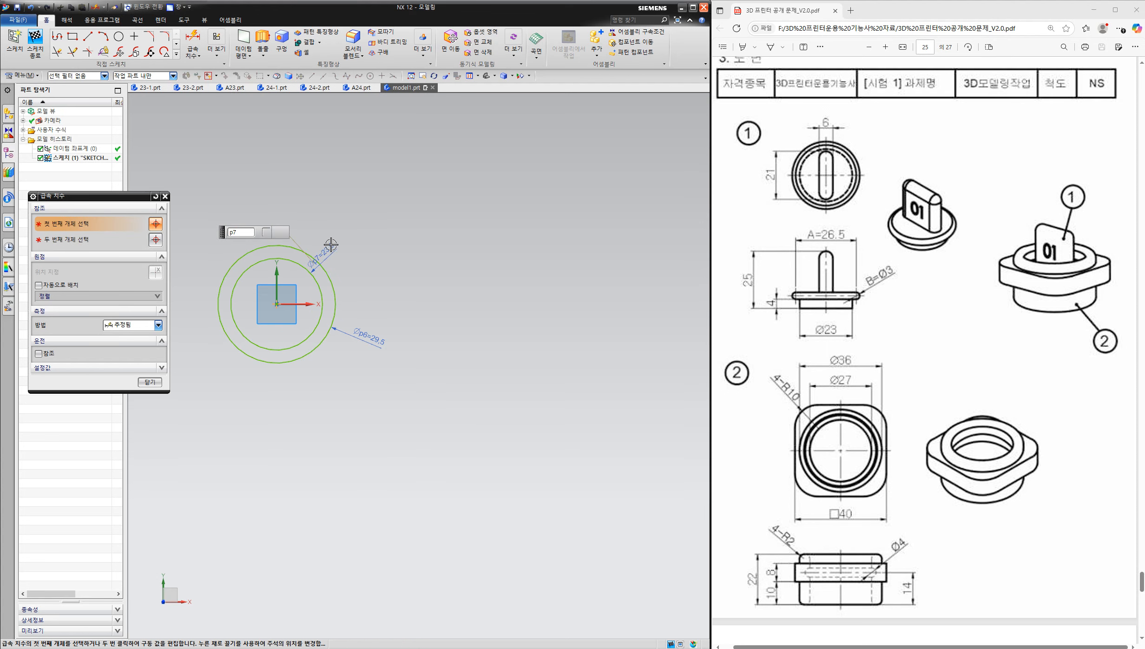
{"action": "left_click", "coordinate": [149, 382]}
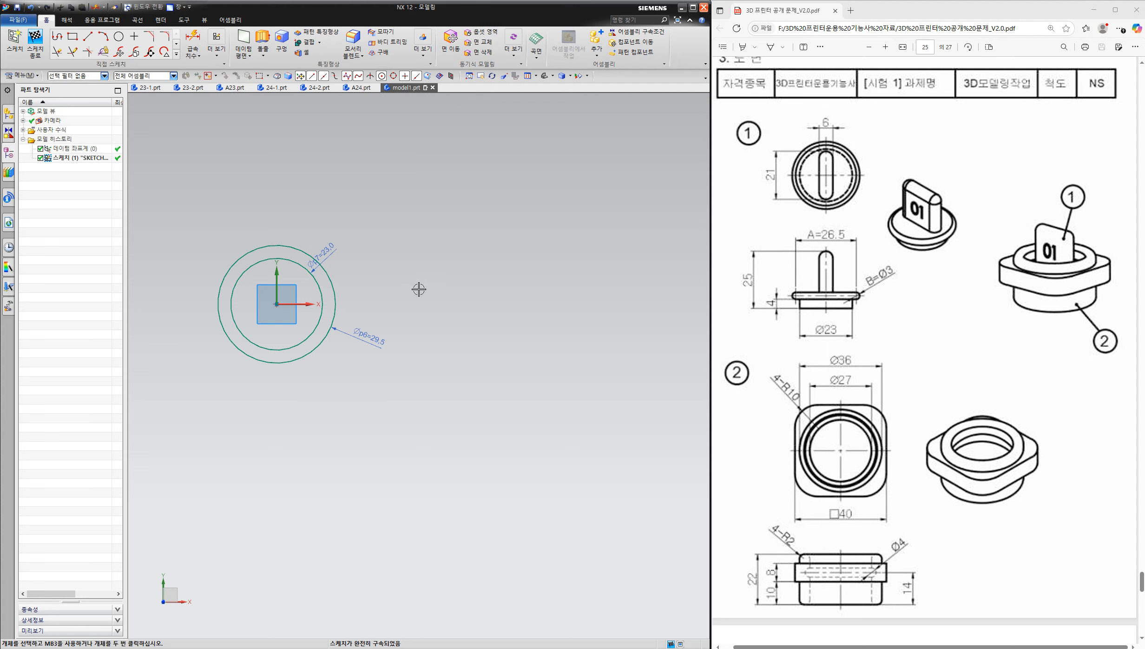
- Sketch a vertical and a horizontal line from the origin, each extending beyond the outer circle
{"action": "scroll", "coordinate": [288, 263], "scroll_direction": "up", "scroll_amount": 3}
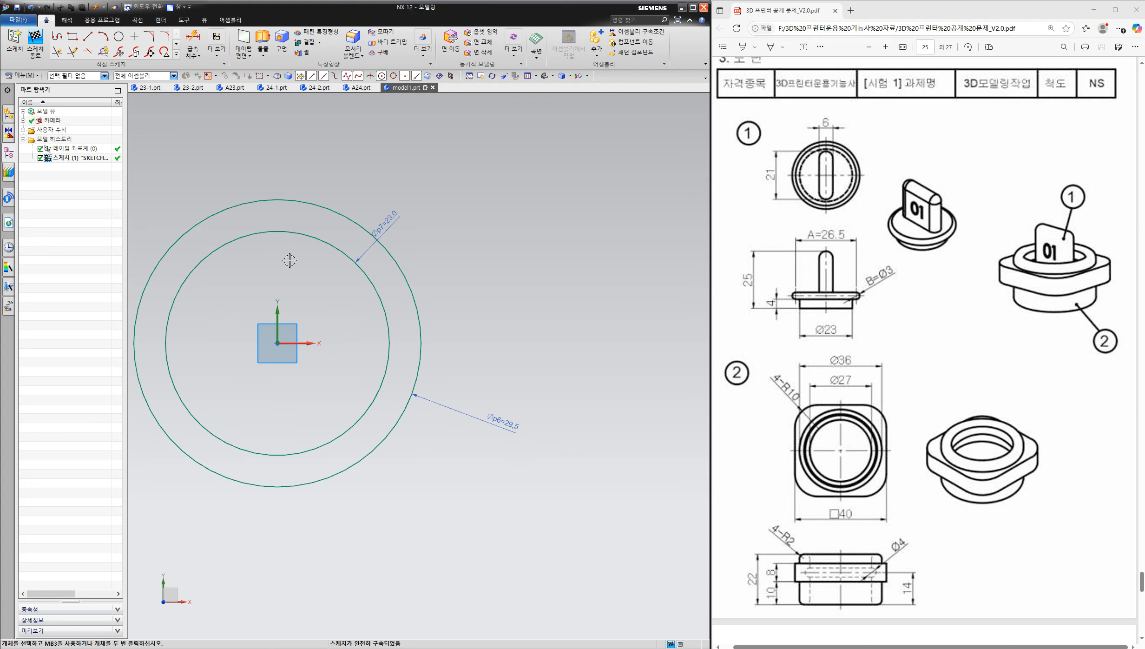
{"action": "key", "text": "l"}
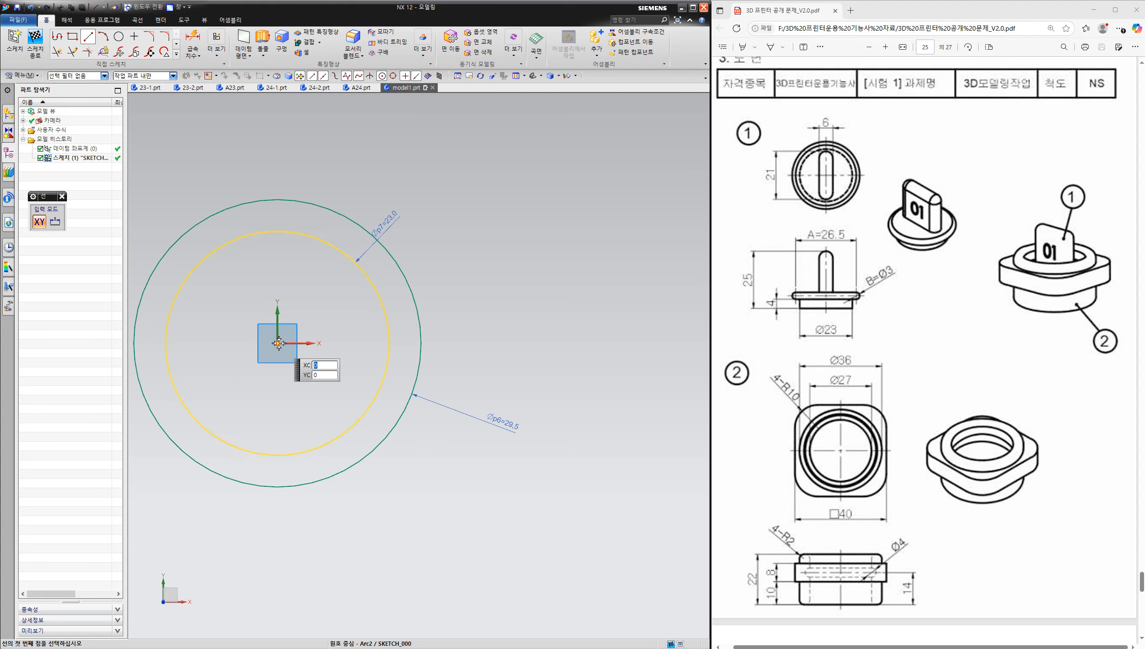
{"action": "left_click", "coordinate": [279, 343]}
{"action": "left_click", "coordinate": [277, 343]}
{"action": "left_click", "coordinate": [492, 343]}
{"action": "middle_click", "coordinate": [582, 317]}
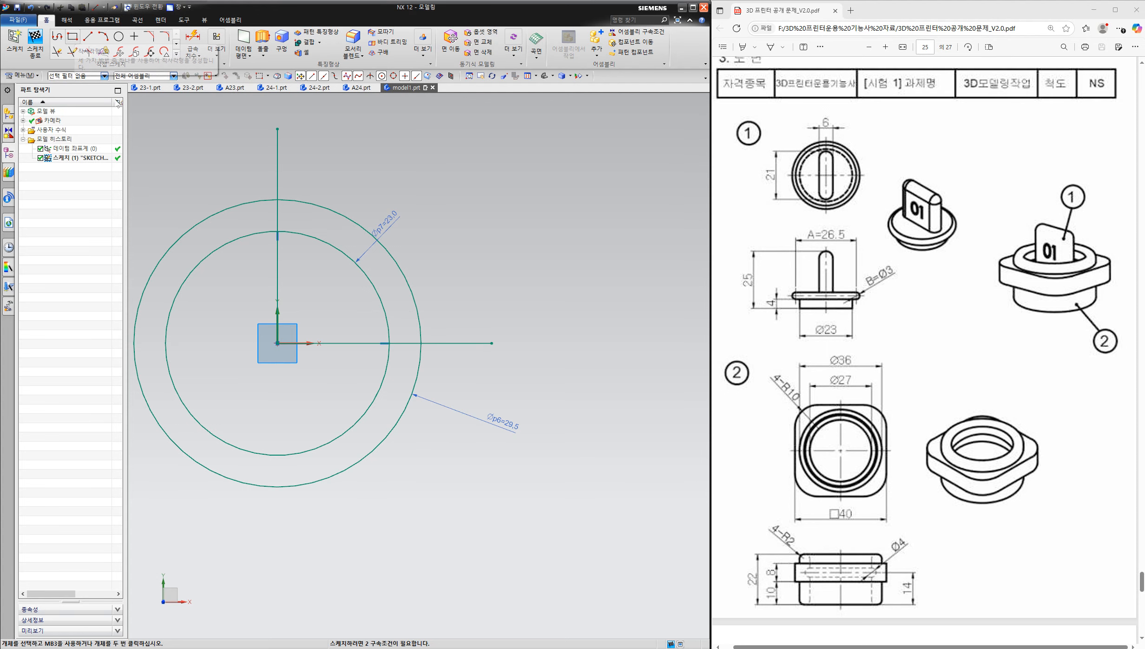
- Sketch a tall, narrow rectangle around the origin, inside the 23 mm circle
{"action": "left_click", "coordinate": [73, 37]}
{"action": "left_click", "coordinate": [258, 256]}
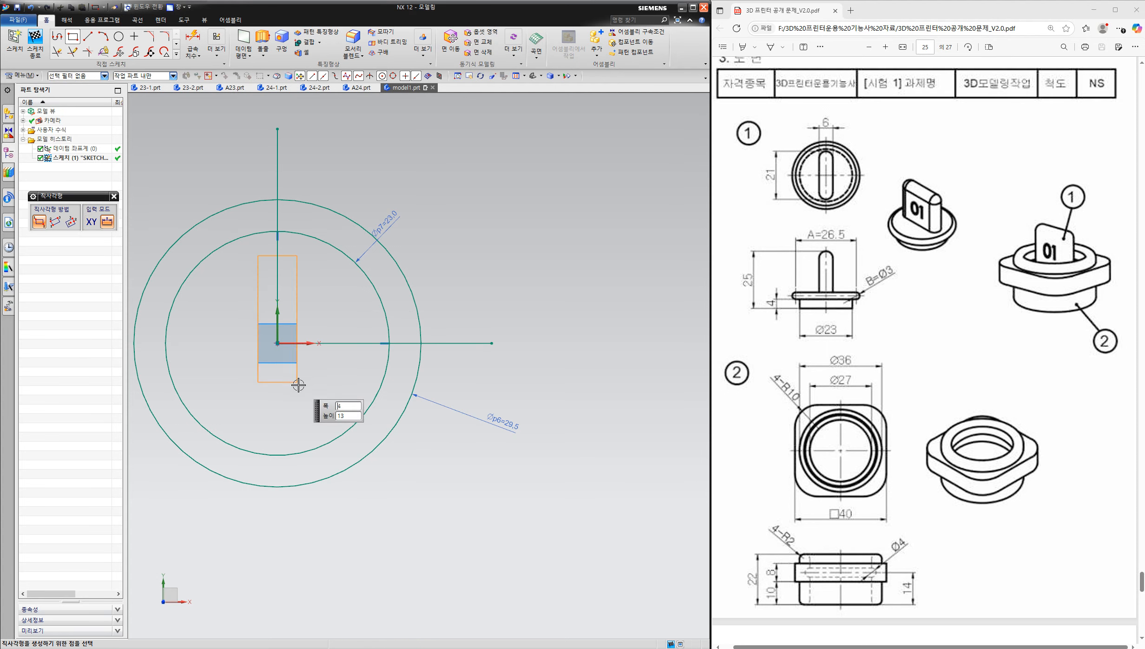
{"action": "left_click", "coordinate": [306, 415]}
{"action": "middle_click", "coordinate": [360, 363]}
- Dimension the distance from the rectangle's left edge to the vertical centre line and set it to 3 mm
{"action": "key", "text": "d"}
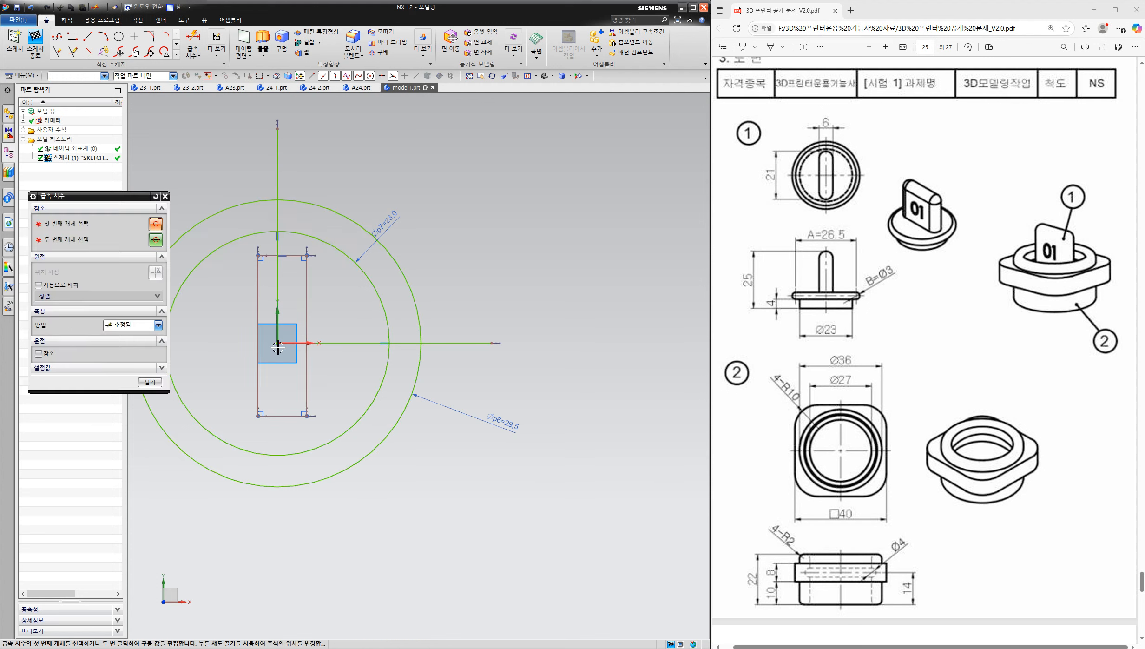
{"action": "left_click", "coordinate": [261, 479]}
{"action": "left_click", "coordinate": [259, 416]}
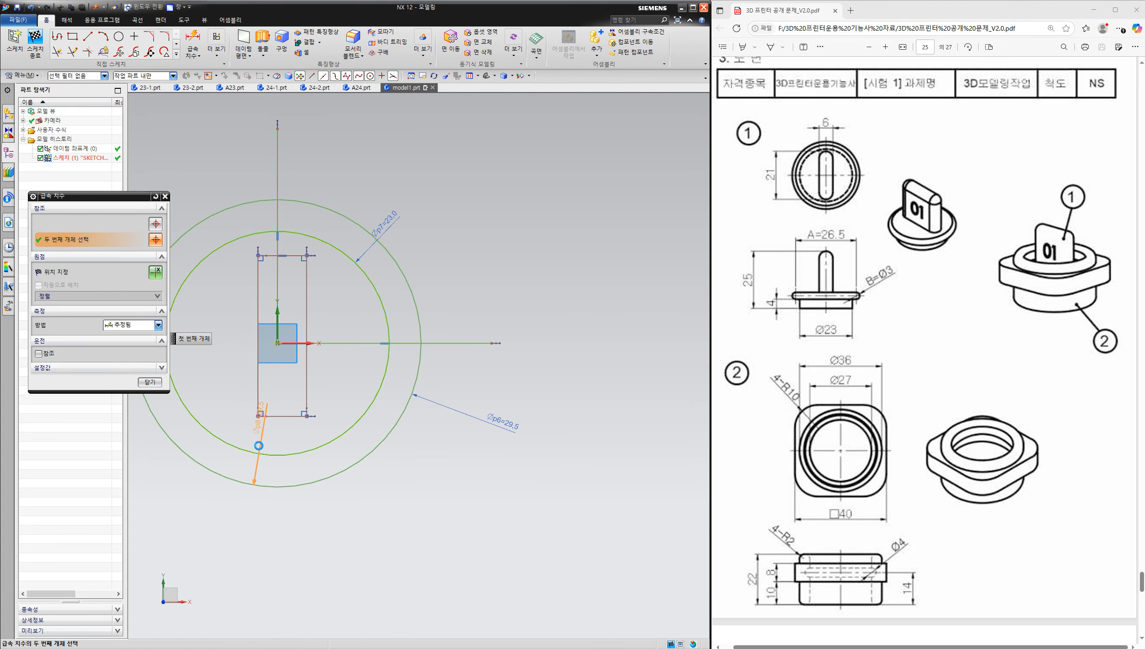
{"action": "left_click", "coordinate": [262, 523]}
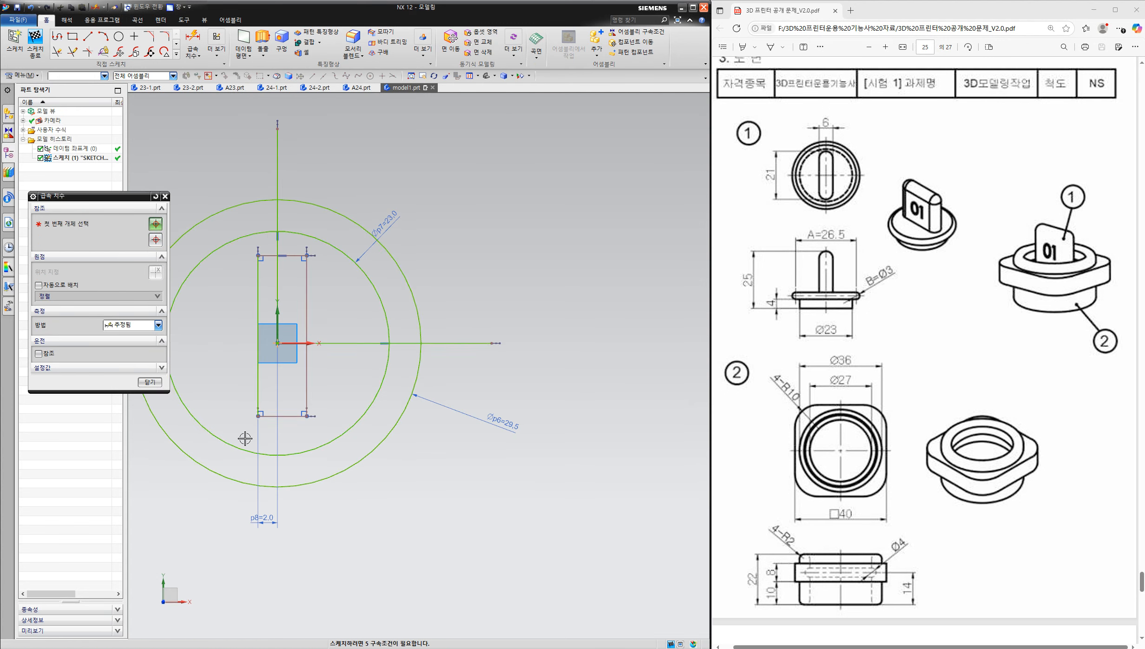
{"action": "type", "text": "3"}
{"action": "key", "text": "Return"}
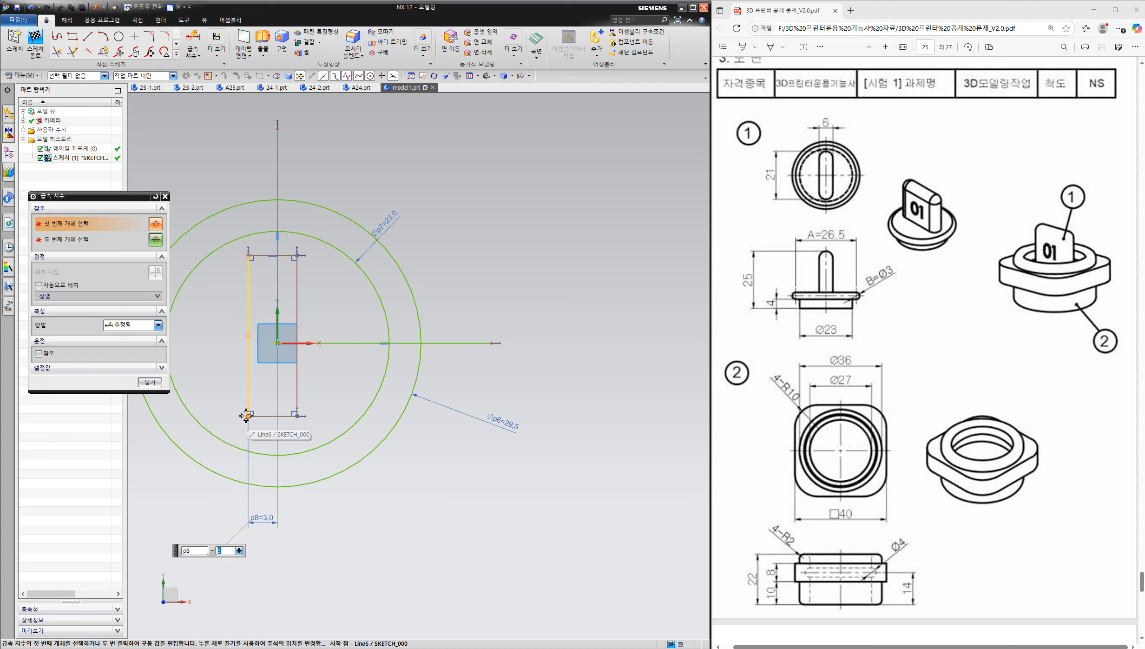
- Dimension the rectangle's overall width between its lower corners and set it to 6 mm
{"action": "left_click", "coordinate": [248, 416]}
{"action": "left_click", "coordinate": [297, 416]}
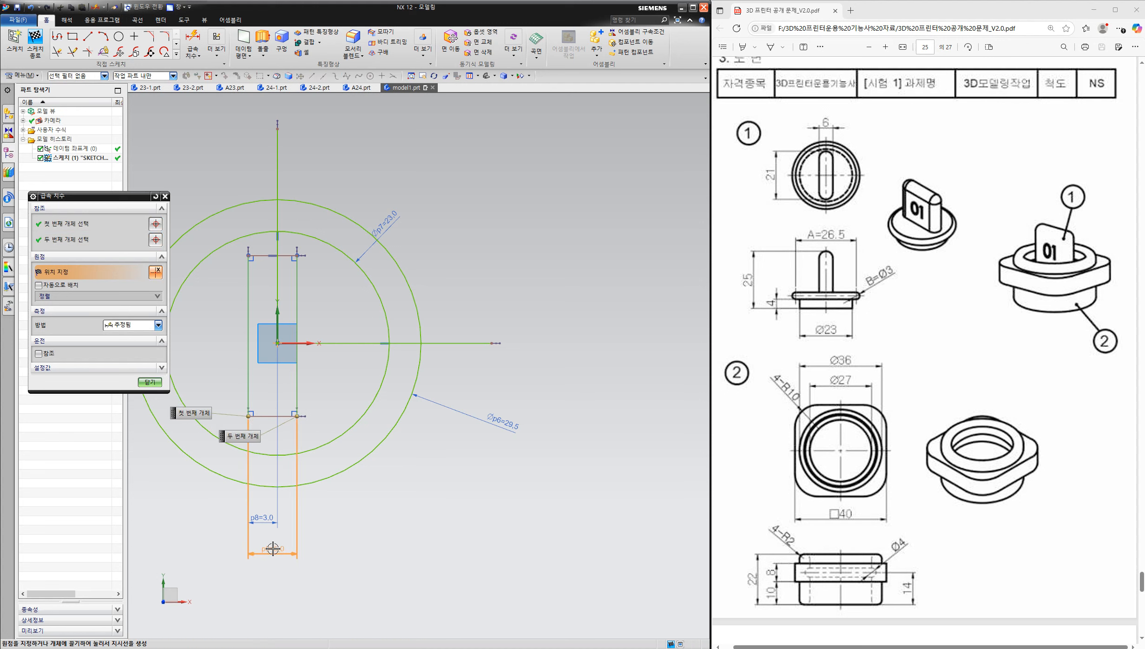
{"action": "left_click", "coordinate": [273, 548]}
{"action": "type", "text": "6"}
{"action": "key", "text": "Return"}
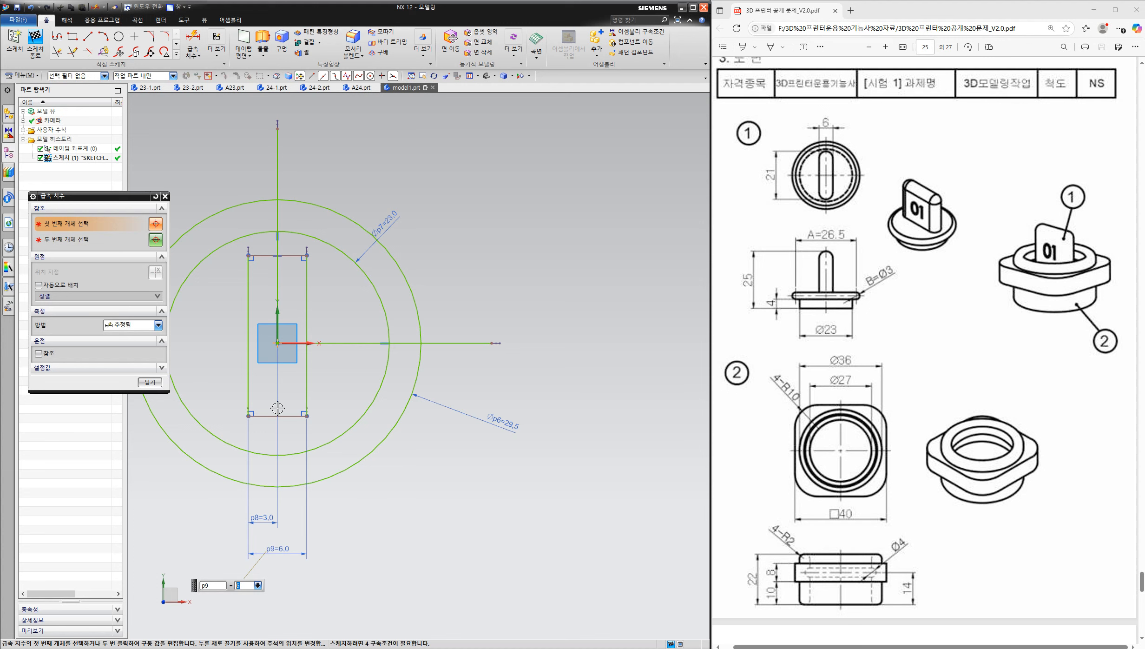
- Dimension the height from the horizontal centre line to the rectangle's upper edge and set it to 10.5 mm
{"action": "left_click", "coordinate": [357, 343]}
{"action": "left_click", "coordinate": [306, 255]}
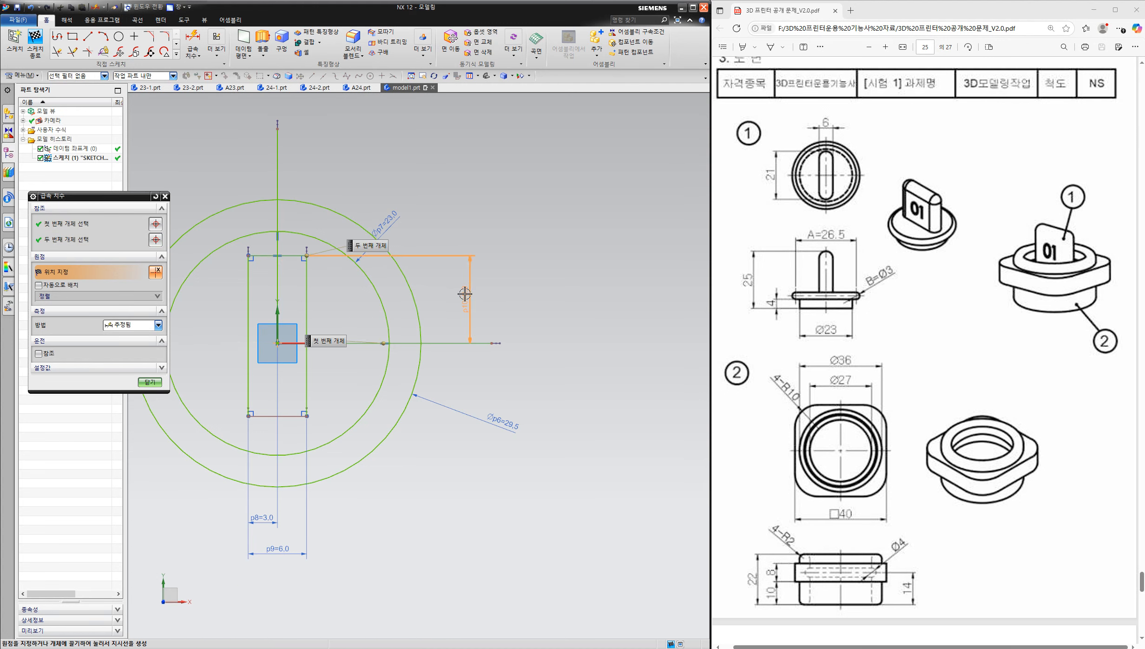
{"action": "left_click", "coordinate": [455, 296]}
{"action": "type", "text": "10.5"}
{"action": "key", "text": "Return"}
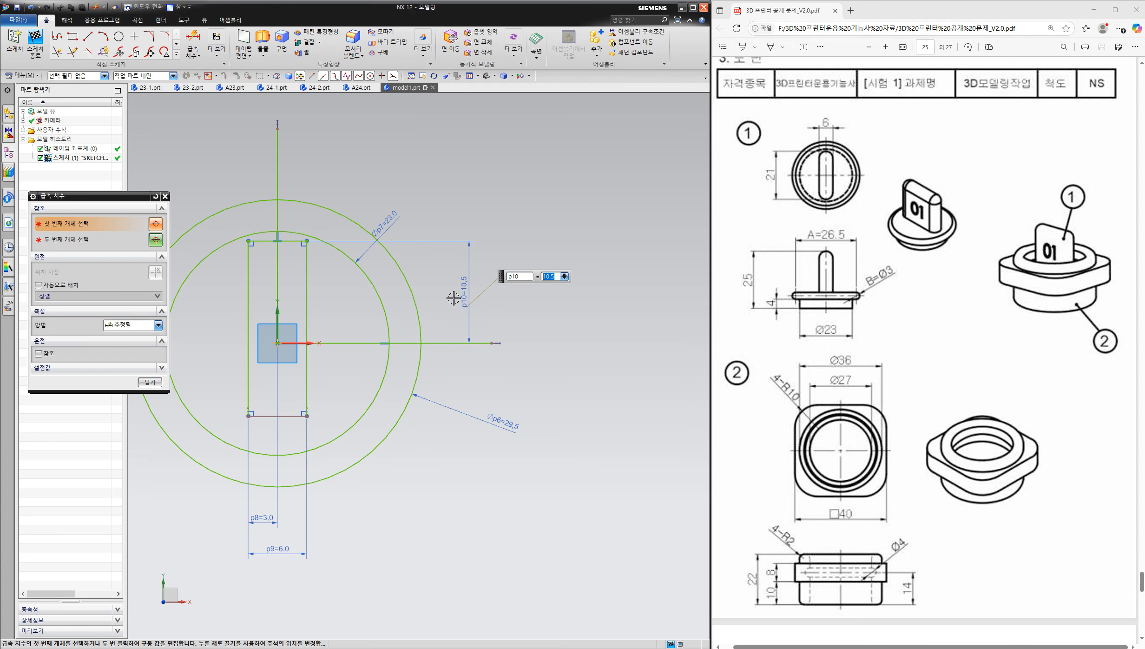
- Dimension the rectangle's full height, set it to 21 mm, and finish the sketch
{"action": "left_click", "coordinate": [307, 241]}
{"action": "left_click", "coordinate": [307, 416]}
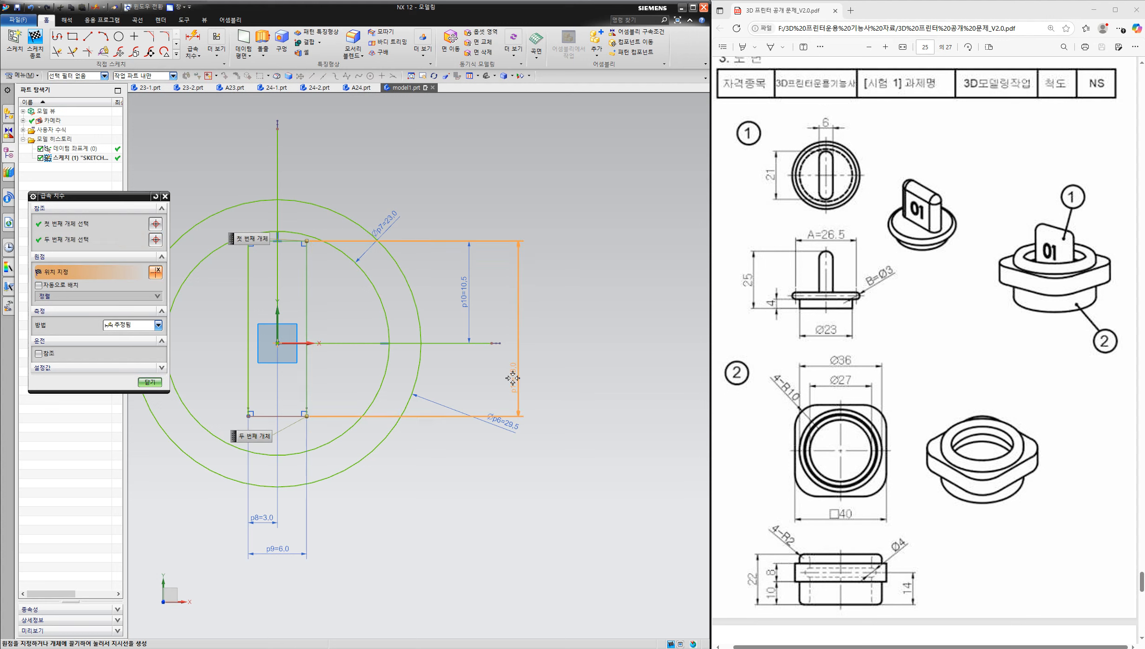
{"action": "left_click", "coordinate": [497, 372]}
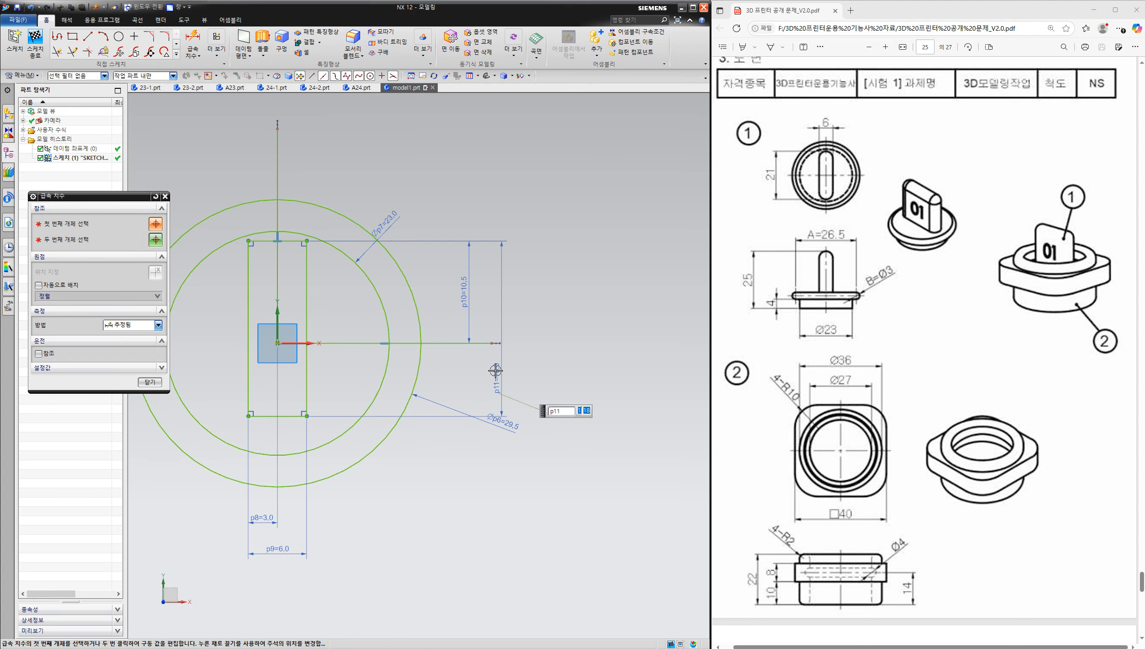
{"action": "type", "text": "21"}
{"action": "key", "text": "Return"}
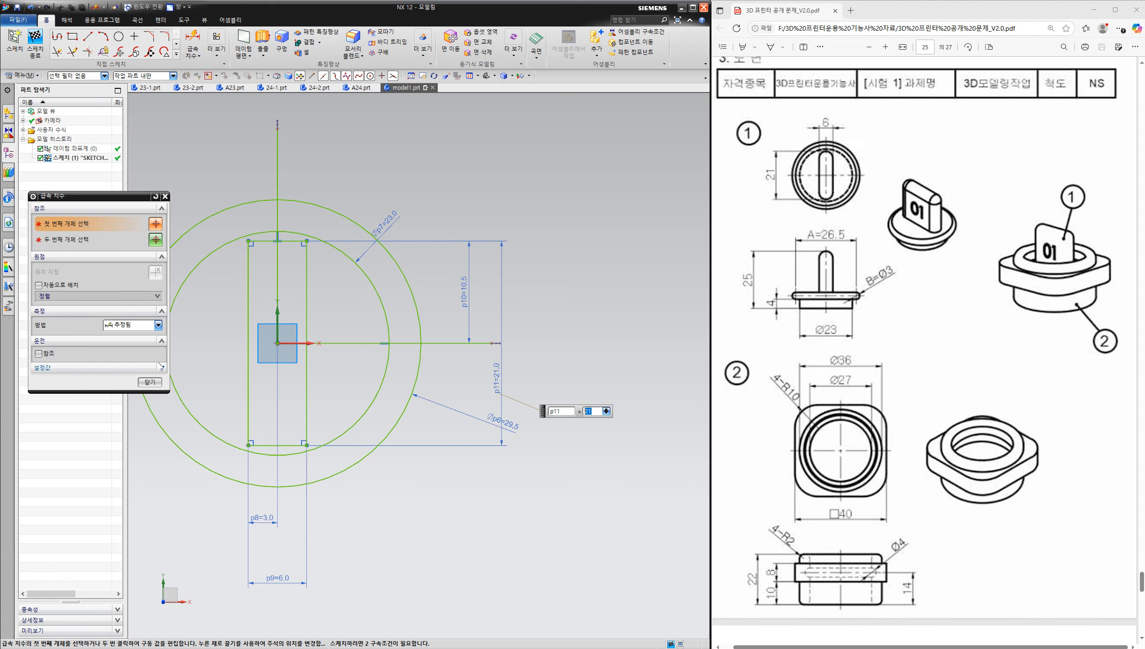
{"action": "left_click", "coordinate": [150, 382]}
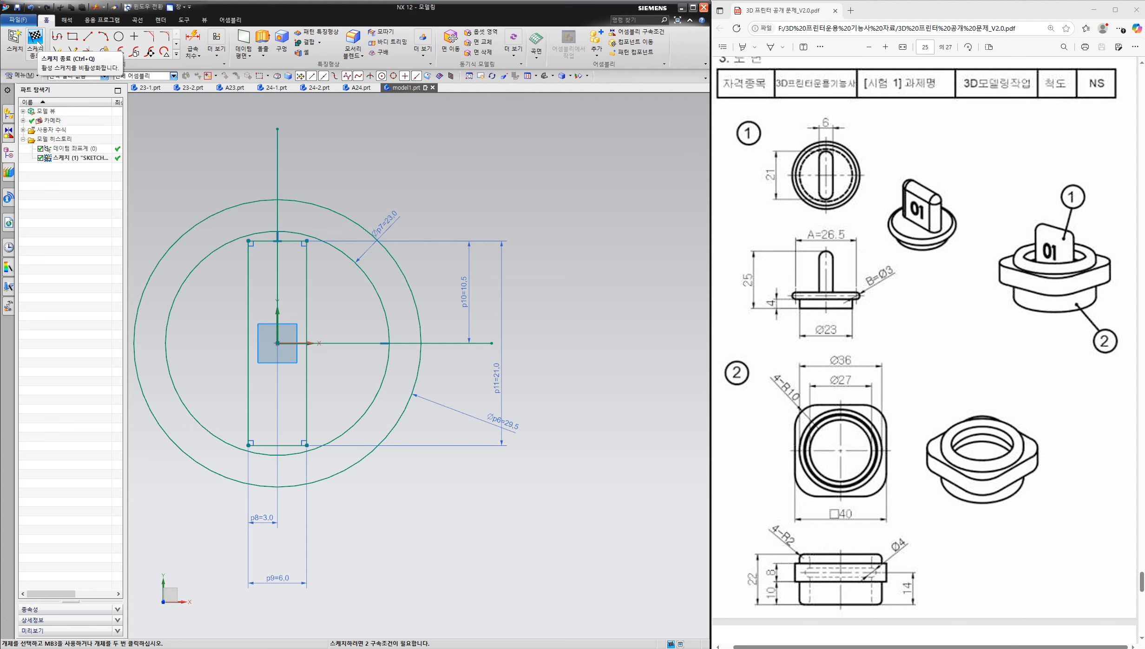
{"action": "left_click", "coordinate": [37, 41]}
{"action": "scroll", "coordinate": [406, 380], "scroll_direction": "up", "scroll_amount": 3}
{"action": "scroll", "coordinate": [429, 347], "scroll_direction": "up", "scroll_amount": 3}
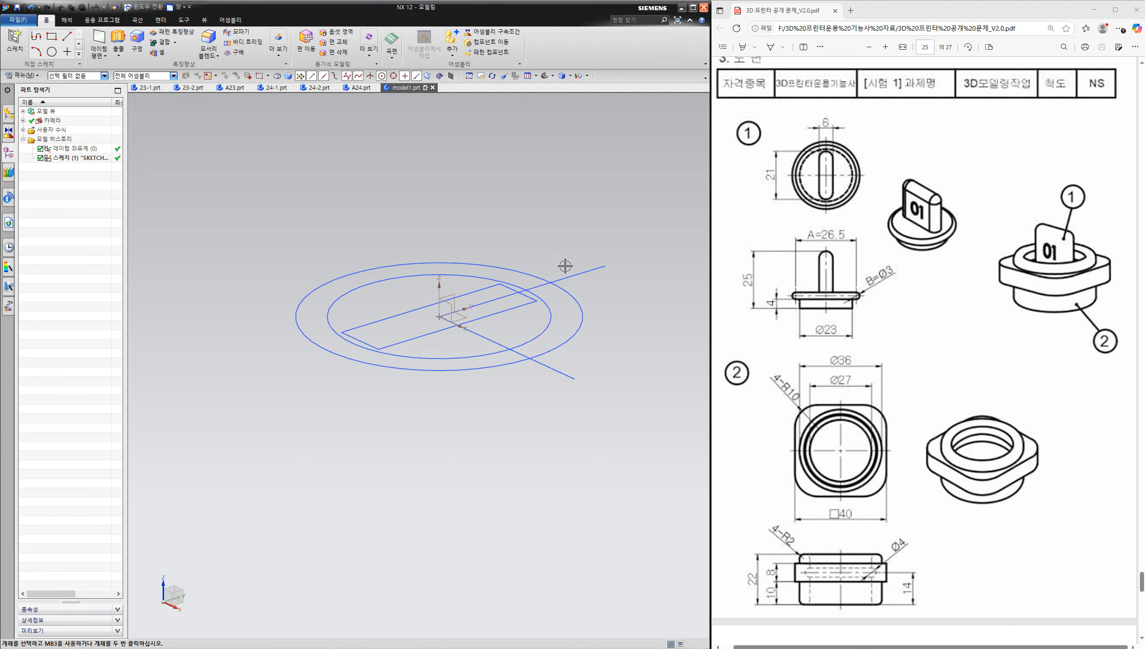
- Reopen the sketch, convert the horizontal and vertical centre lines to reference lines, and finish the sketch
{"action": "double_click", "coordinate": [83, 156]}
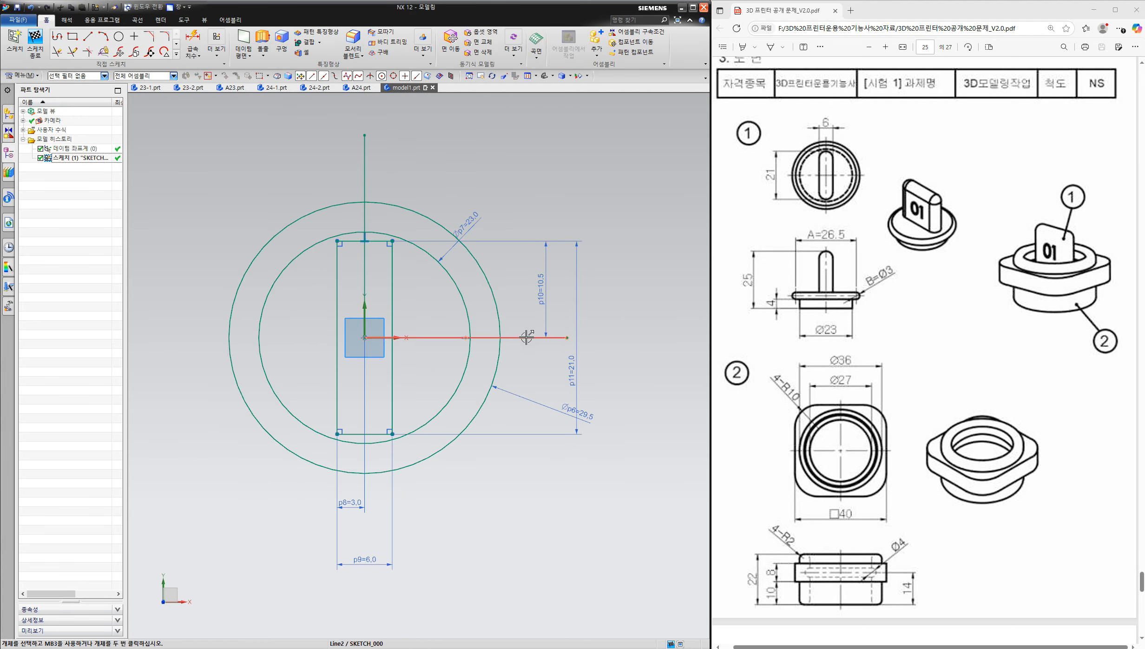
{"action": "right_click", "coordinate": [527, 336]}
{"action": "left_click", "coordinate": [561, 348]}
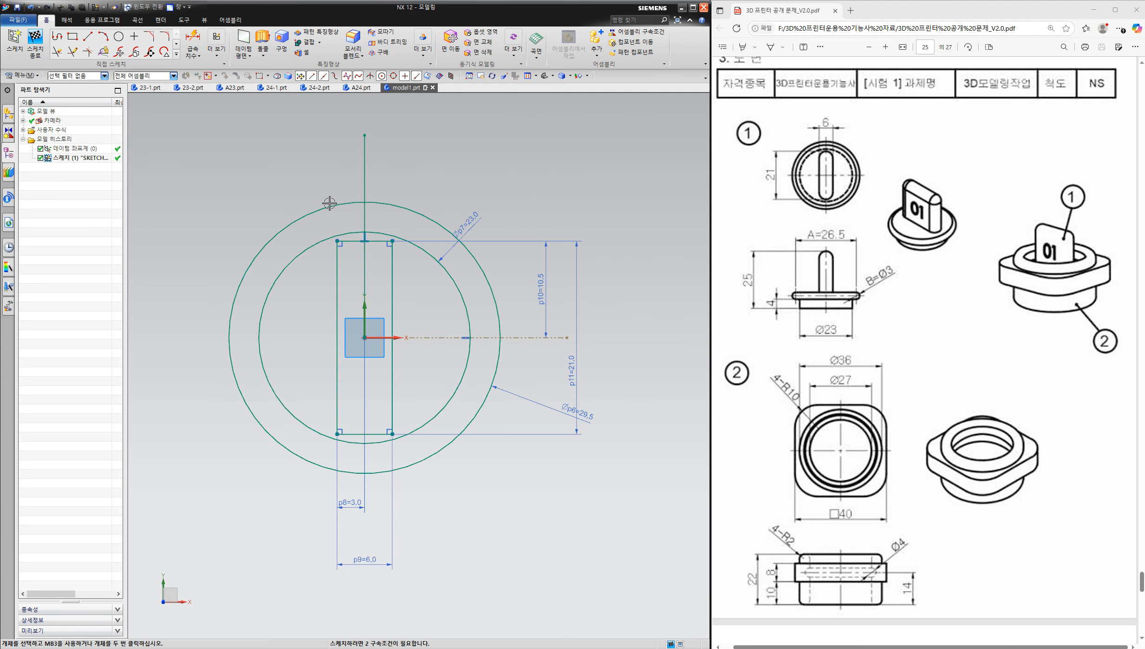
{"action": "right_click", "coordinate": [365, 158]}
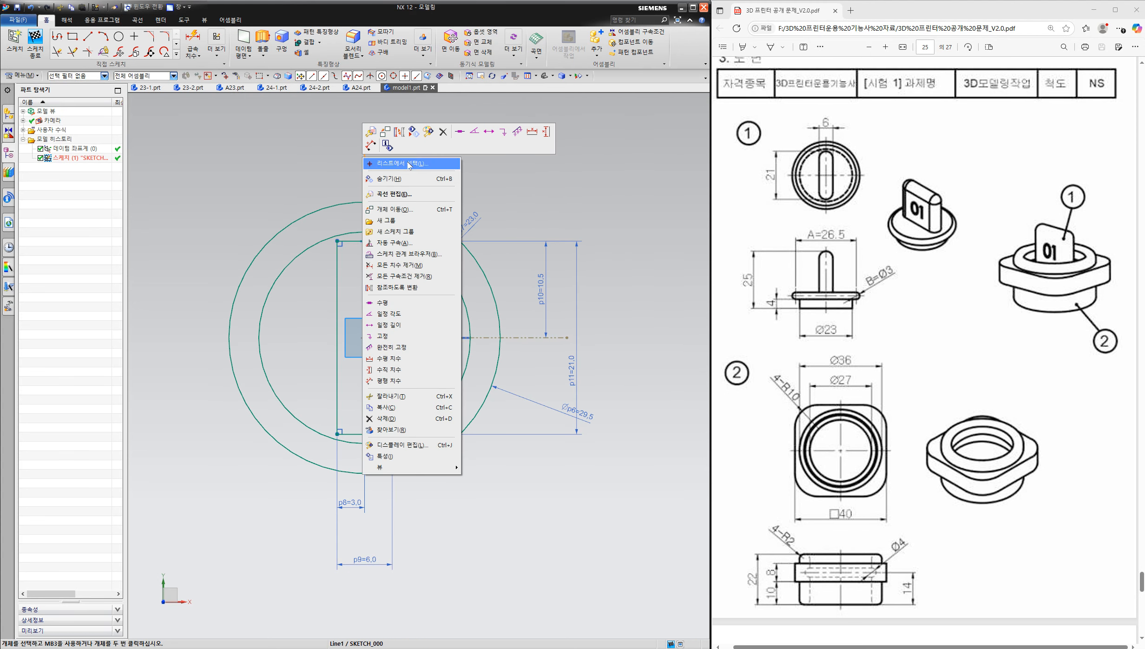
{"action": "left_click", "coordinate": [399, 132]}
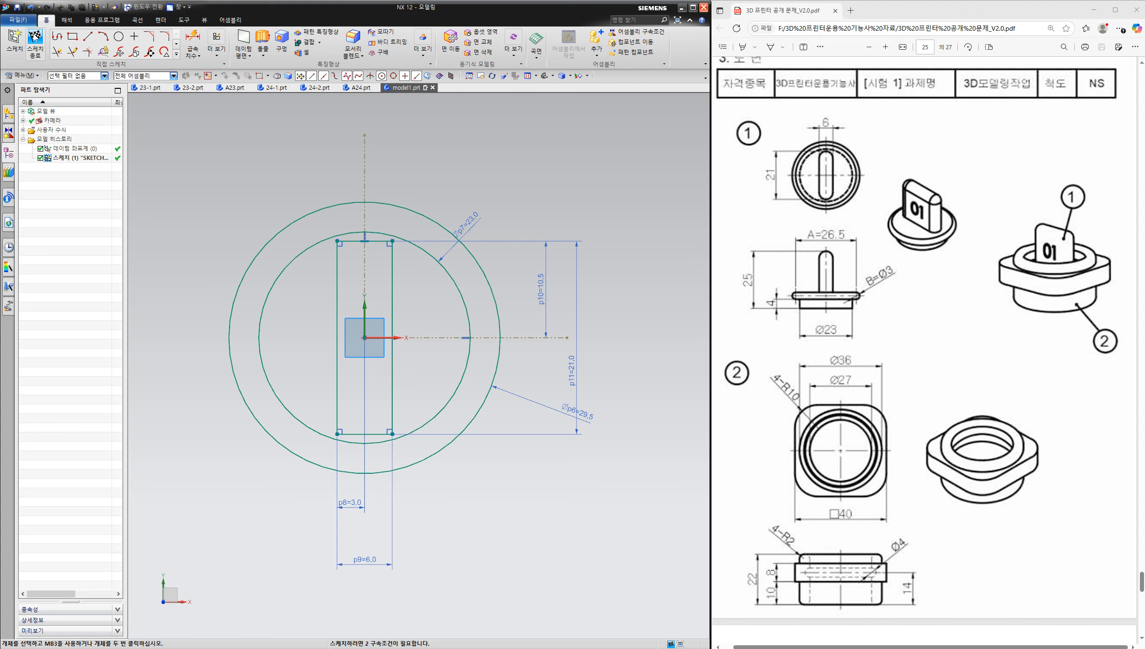
{"action": "key", "text": "ctrl+q"}
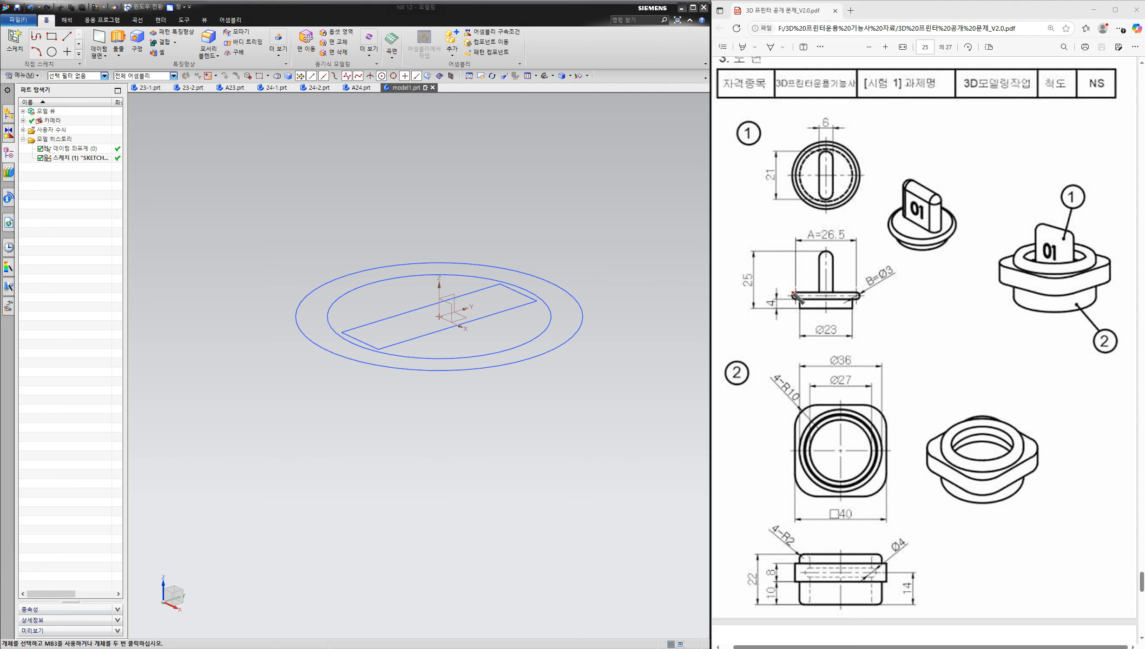
- Mark the ring's mid-height in part 1's front view of the PDF drawing as the 0 level
{"action": "left_click_drag", "start_coordinate": [811, 295], "coordinate": [890, 300]}
{"action": "mouse_move", "coordinate": [903, 307]}
{"action": "left_mouse_down"}
{"action": "mouse_move", "coordinate": [915, 297]}
{"action": "mouse_move", "coordinate": [893, 307]}
{"action": "mouse_move", "coordinate": [918, 300]}
{"action": "mouse_move", "coordinate": [896, 284]}
{"action": "mouse_move", "coordinate": [912, 314]}
{"action": "left_mouse_up"}
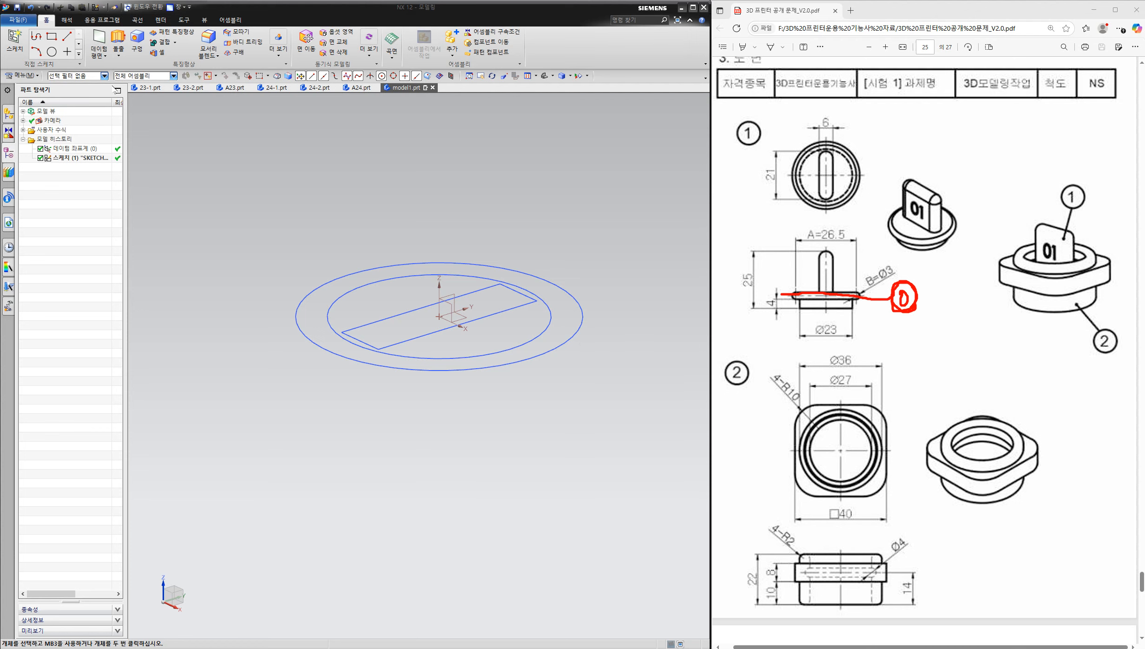
- Extrude the 23 mm circle, selected as a single curve, from -1.5 mm to 1.5 mm
{"action": "left_click", "coordinate": [118, 38]}
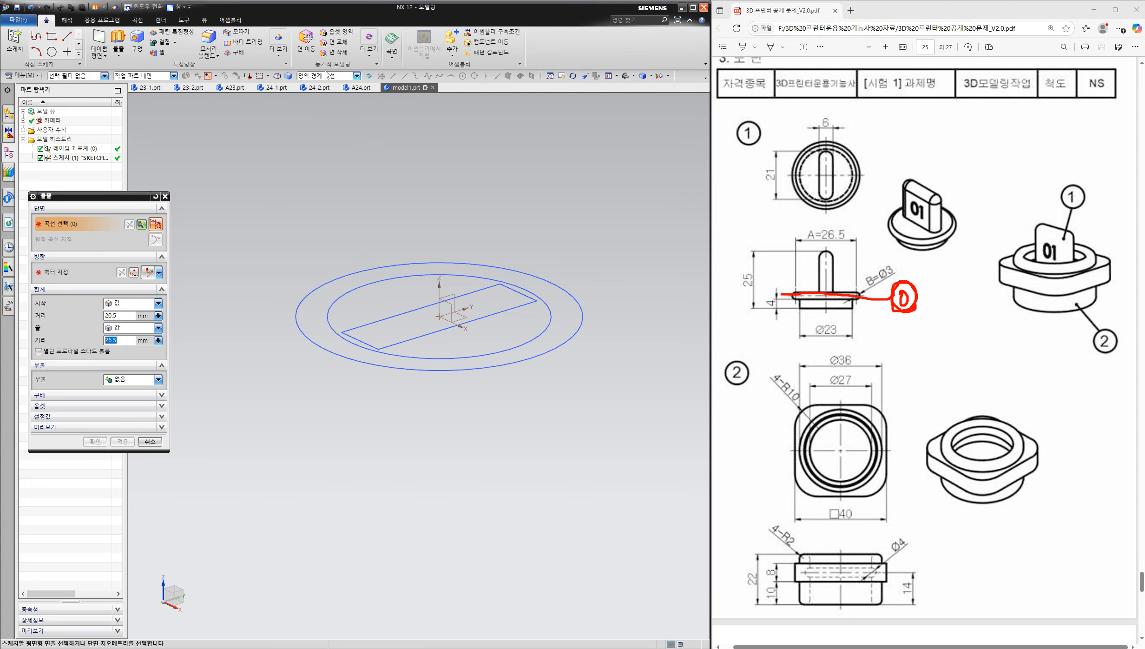
{"action": "left_click", "coordinate": [356, 75]}
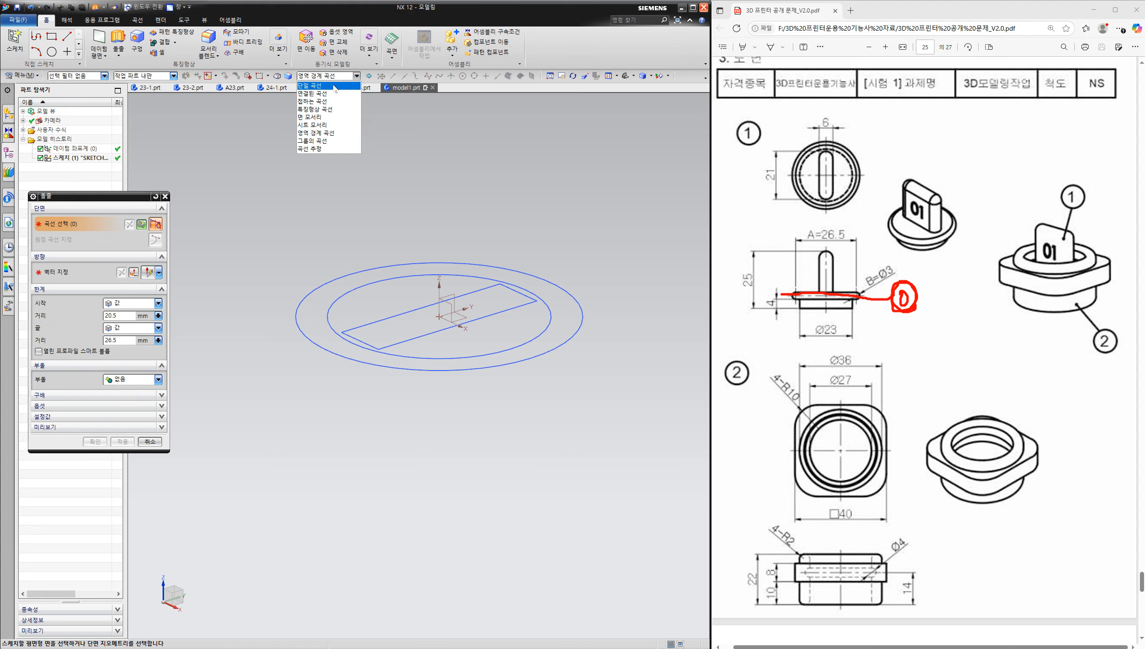
{"action": "left_click", "coordinate": [335, 86]}
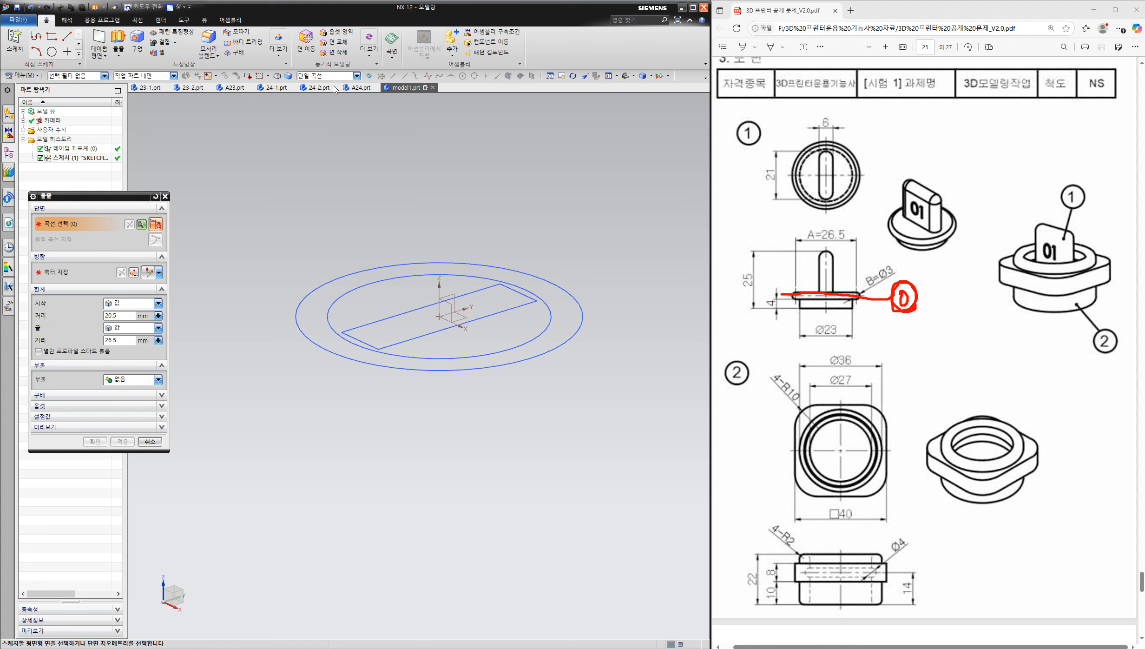
{"action": "left_click", "coordinate": [542, 326]}
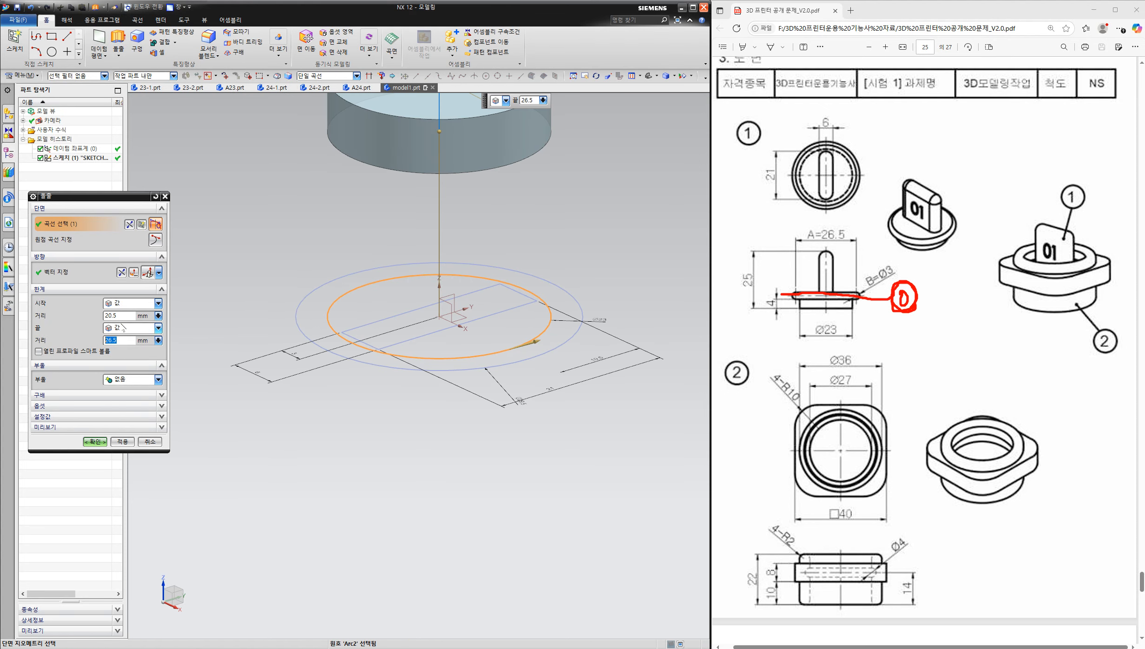
{"action": "left_click_drag", "start_coordinate": [125, 318], "coordinate": [43, 322]}
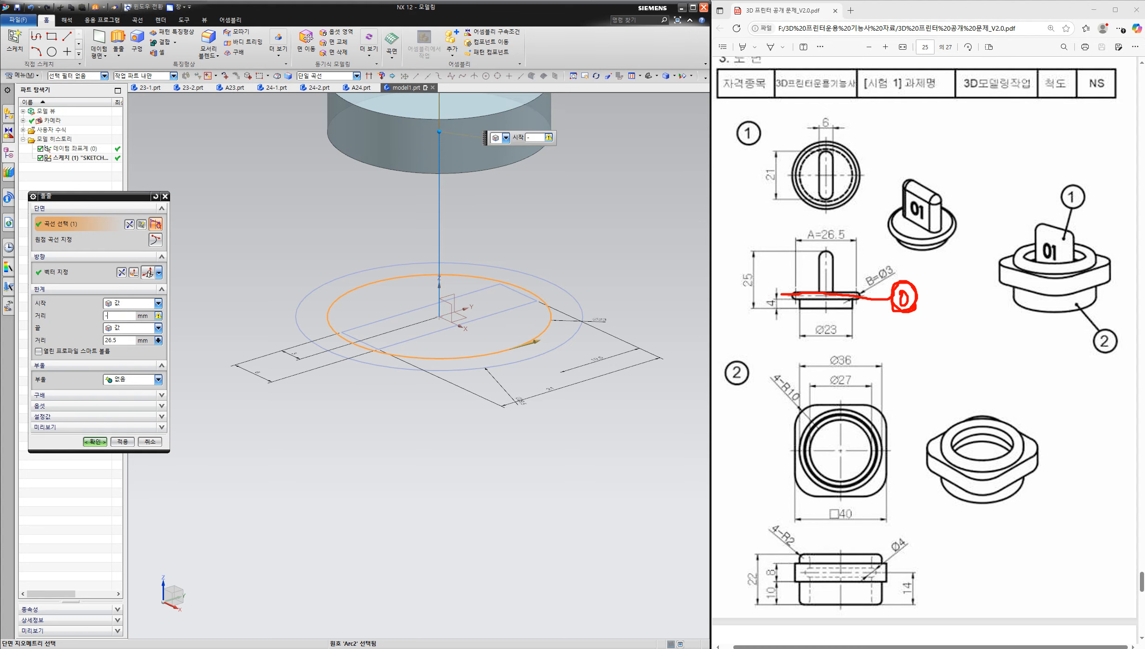
{"action": "key", "text": "Return"}
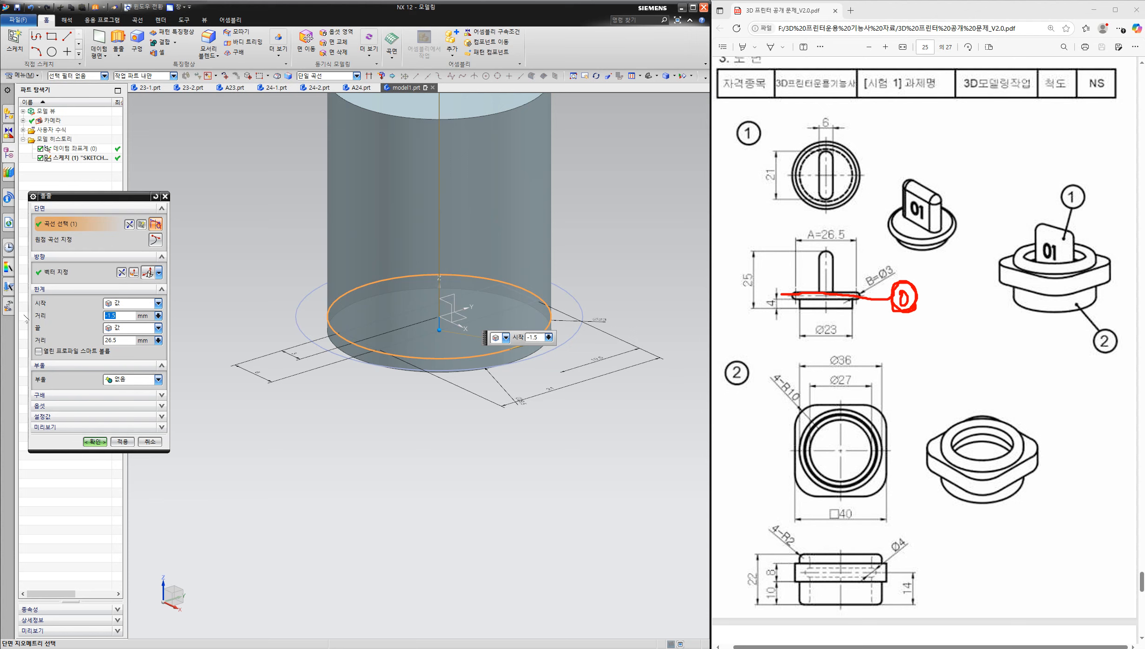
{"action": "left_click", "coordinate": [121, 342]}
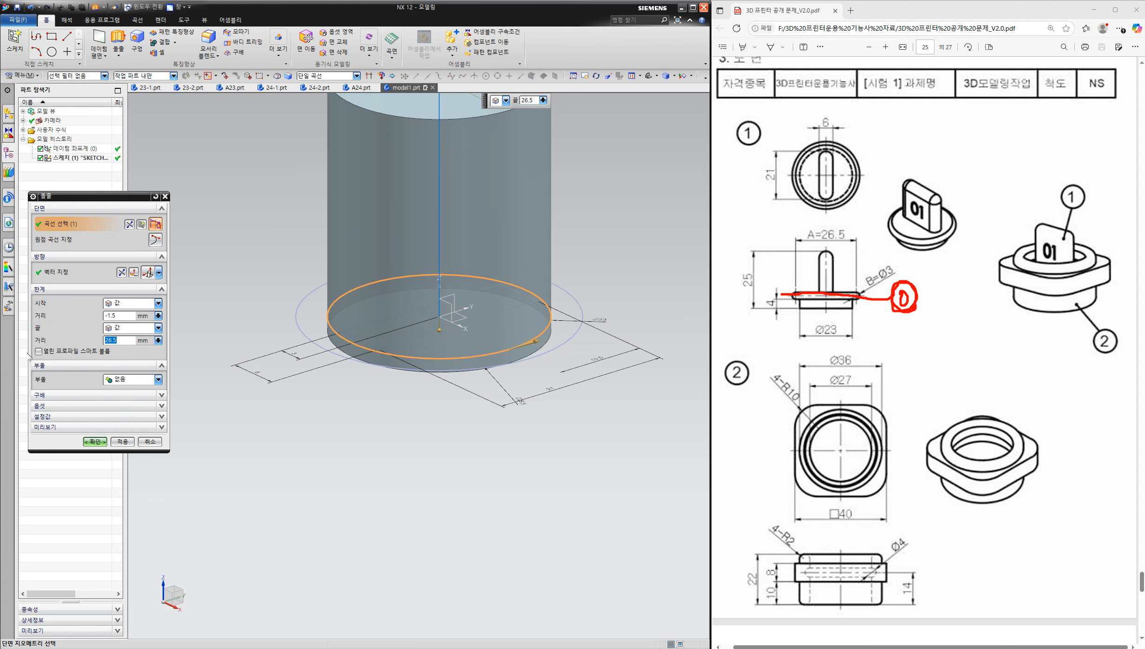
{"action": "key", "text": "Return"}
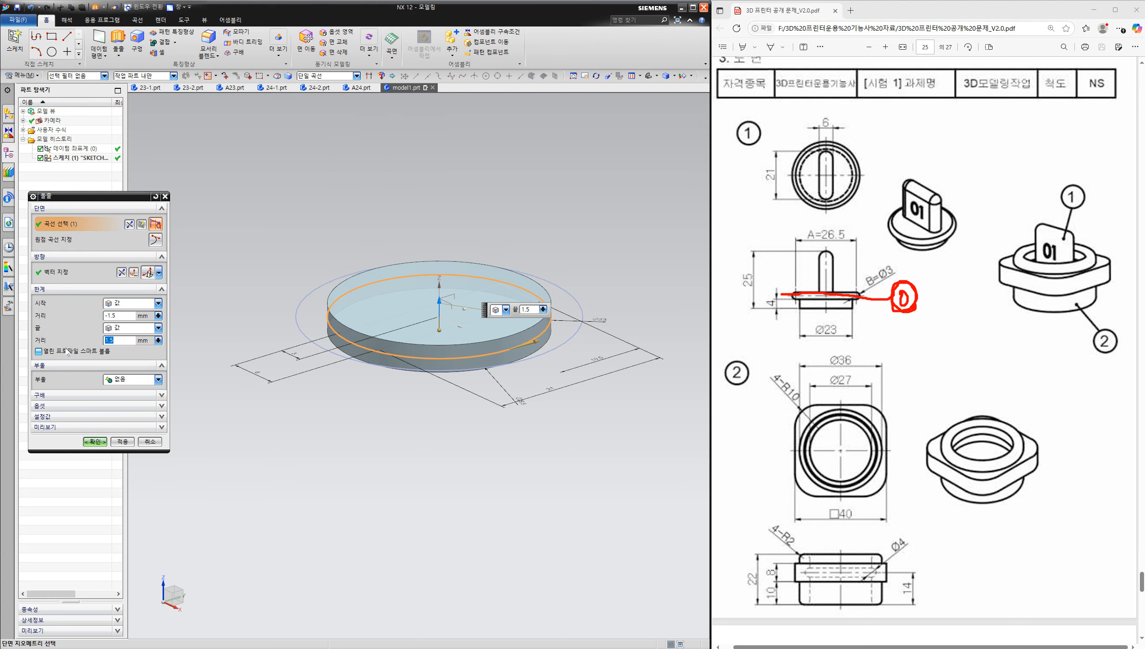
{"action": "left_click", "coordinate": [95, 442]}
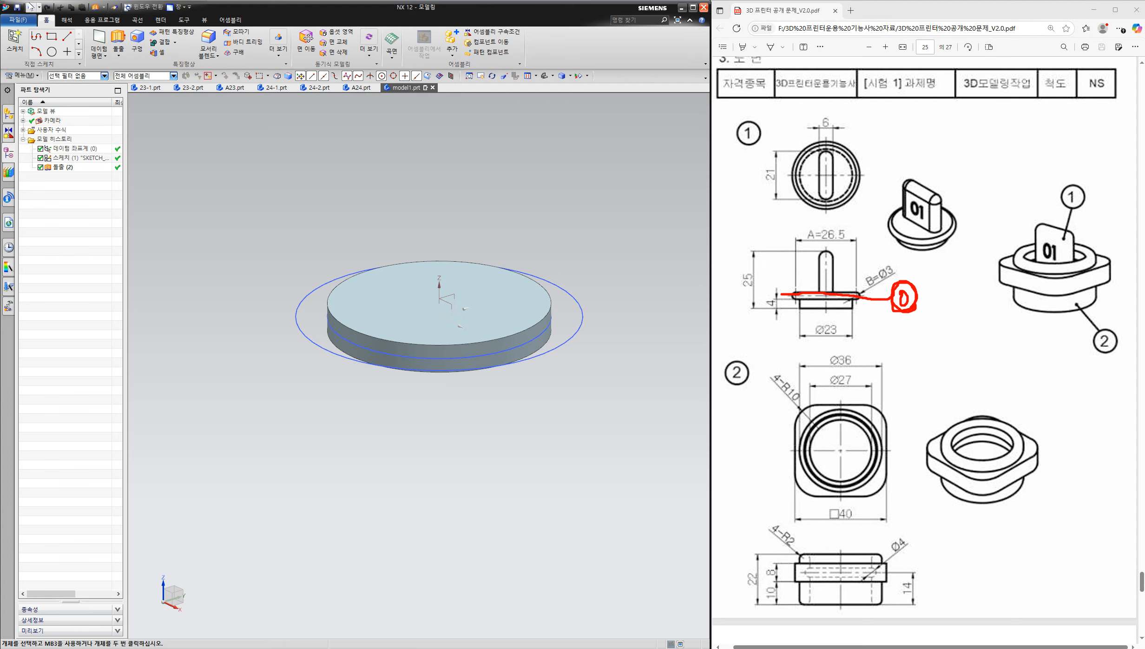
- Undo the last extrusion, then extrude the outer 26.5 mm circle from -1.5 mm to 1.5 mm without a Boolean operation
{"action": "left_click", "coordinate": [32, 7]}
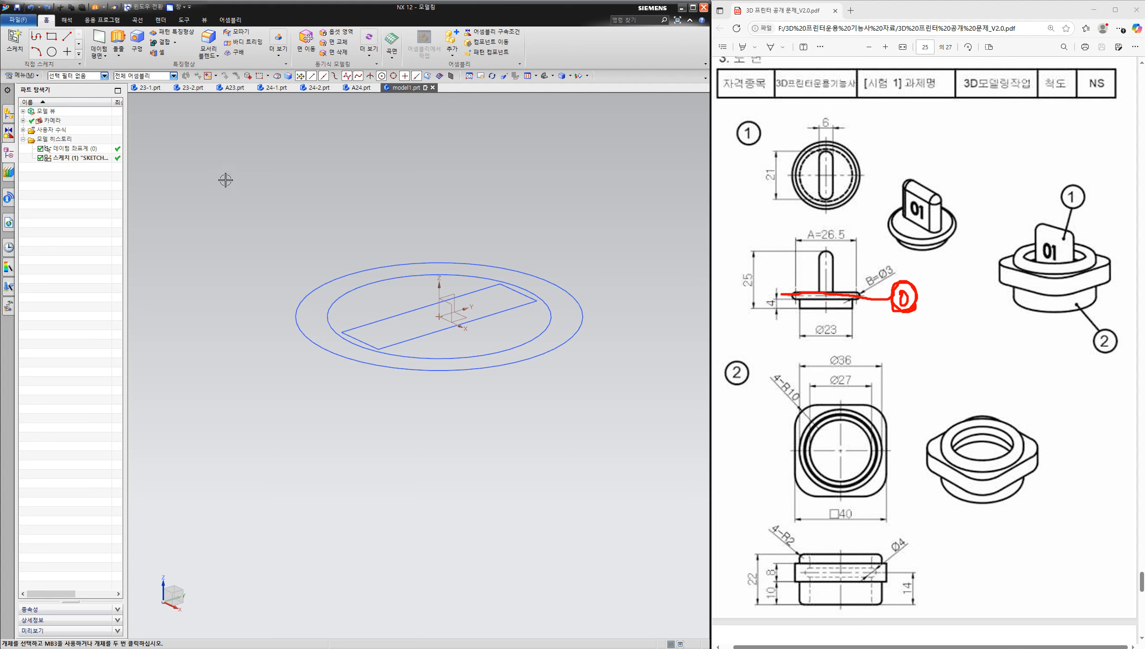
{"action": "left_click", "coordinate": [118, 40]}
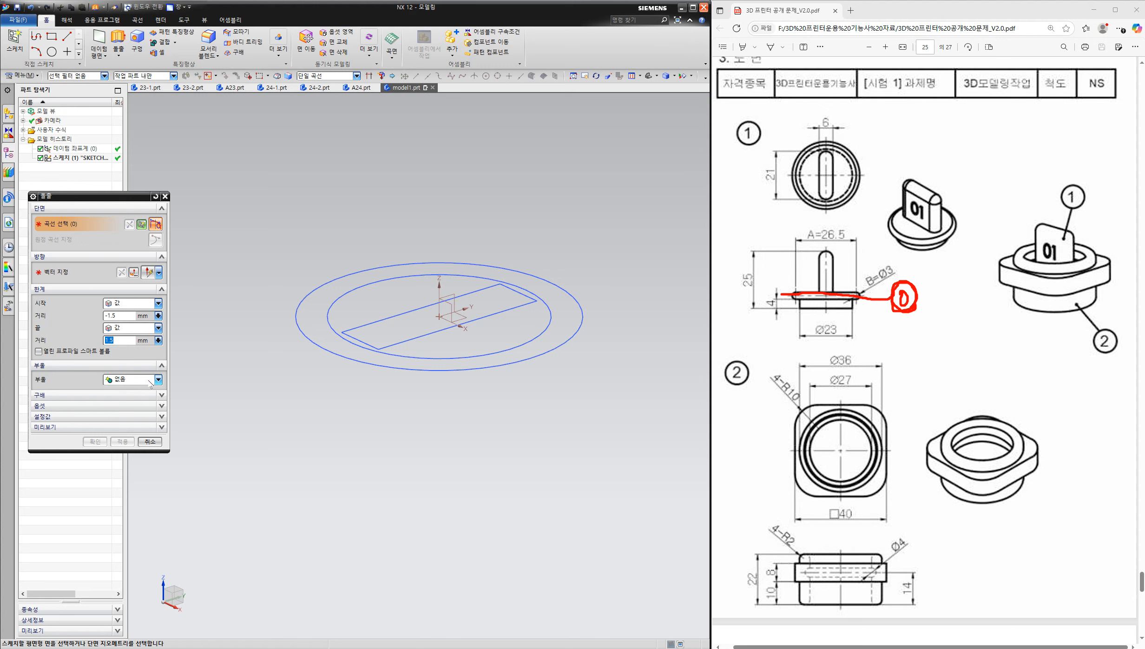
{"action": "left_click", "coordinate": [488, 367]}
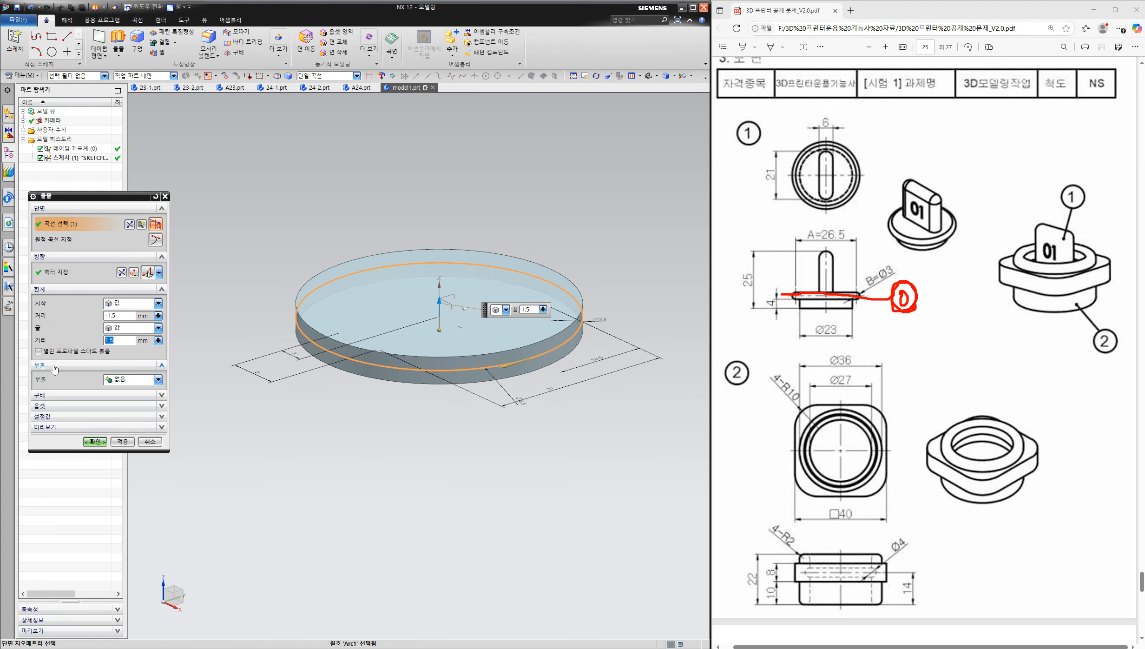
{"action": "left_click", "coordinate": [158, 380]}
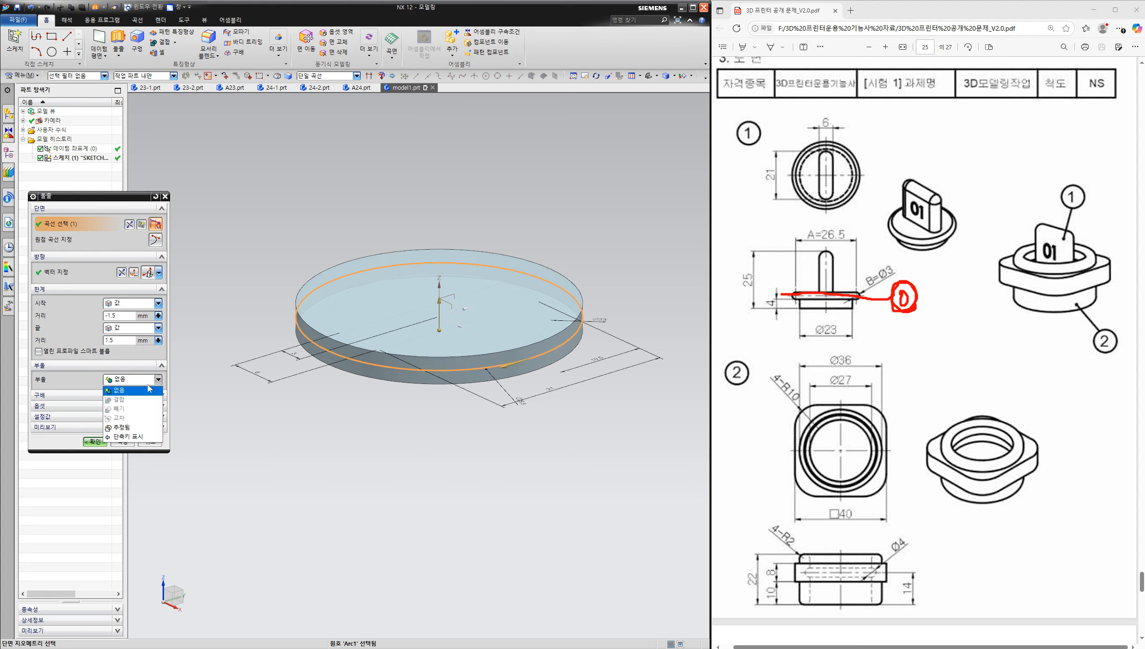
{"action": "left_click", "coordinate": [123, 392]}
{"action": "left_click", "coordinate": [122, 441]}
- Switch to wireframe display and extrude the 23 mm circle from 0 to -5.5 mm, united with the disc body
{"action": "right_click_drag", "start_coordinate": [379, 415], "coordinate": [385, 439]}
{"action": "middle_click_drag", "start_coordinate": [409, 428], "coordinate": [429, 452]}
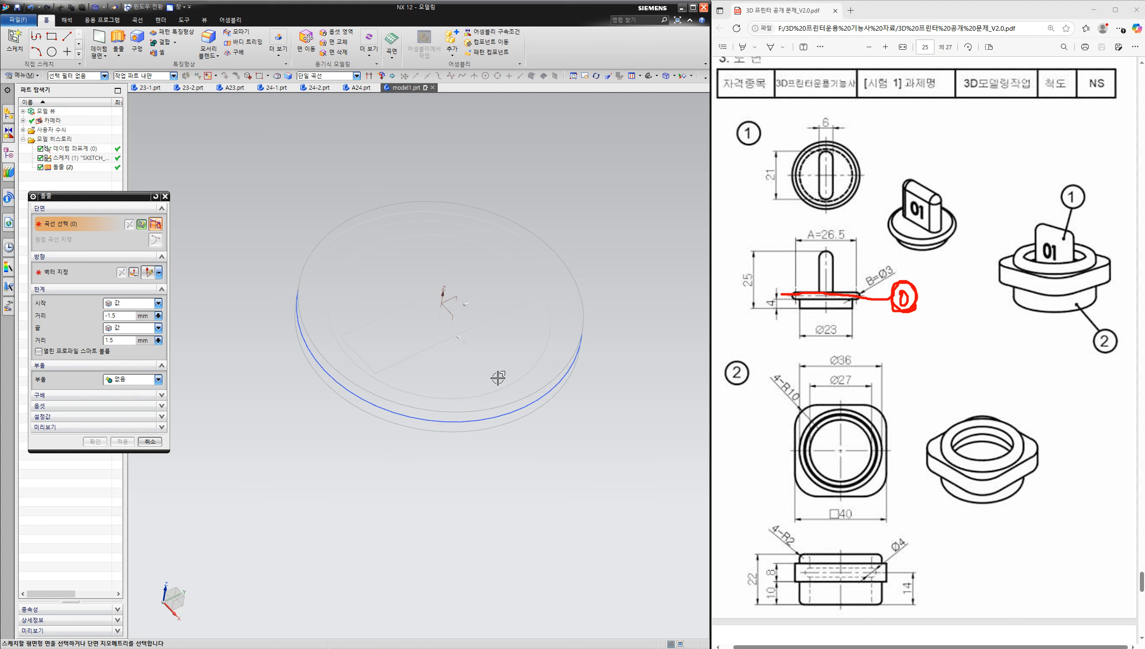
{"action": "left_click", "coordinate": [535, 365]}
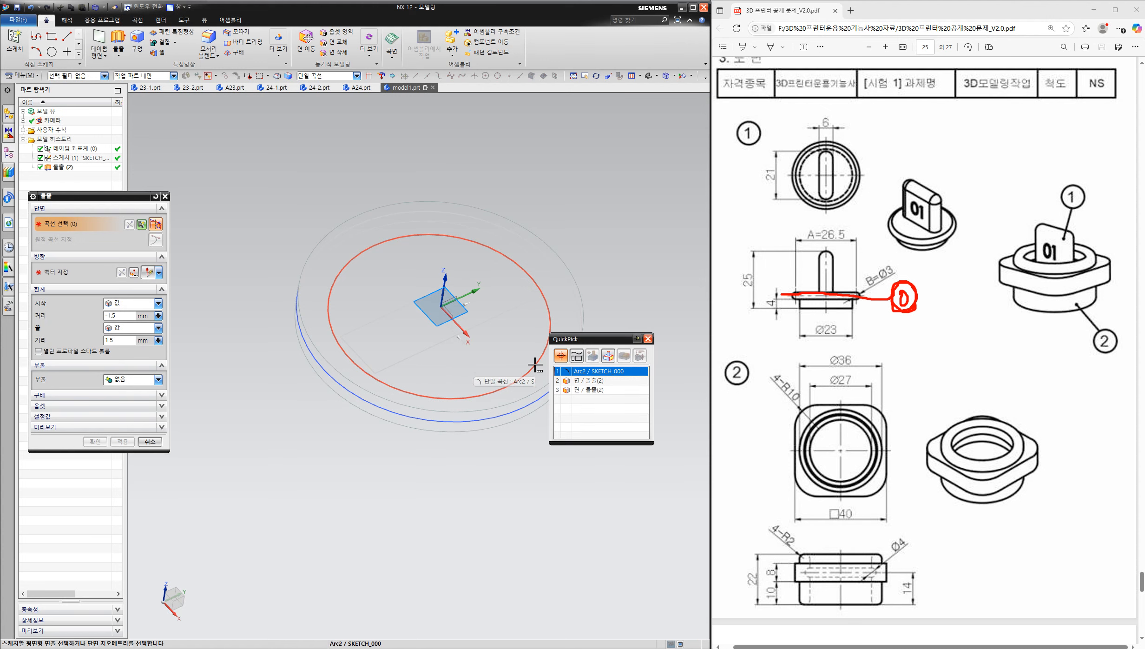
{"action": "left_click", "coordinate": [600, 371]}
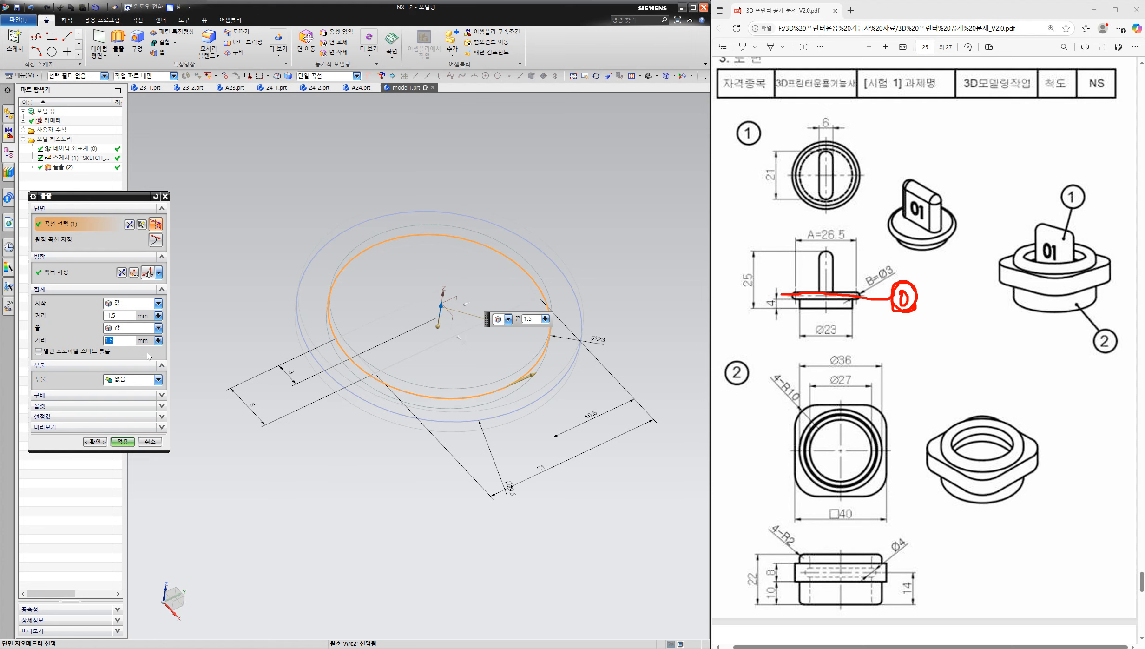
{"action": "left_click_drag", "start_coordinate": [126, 317], "coordinate": [1, 319]}
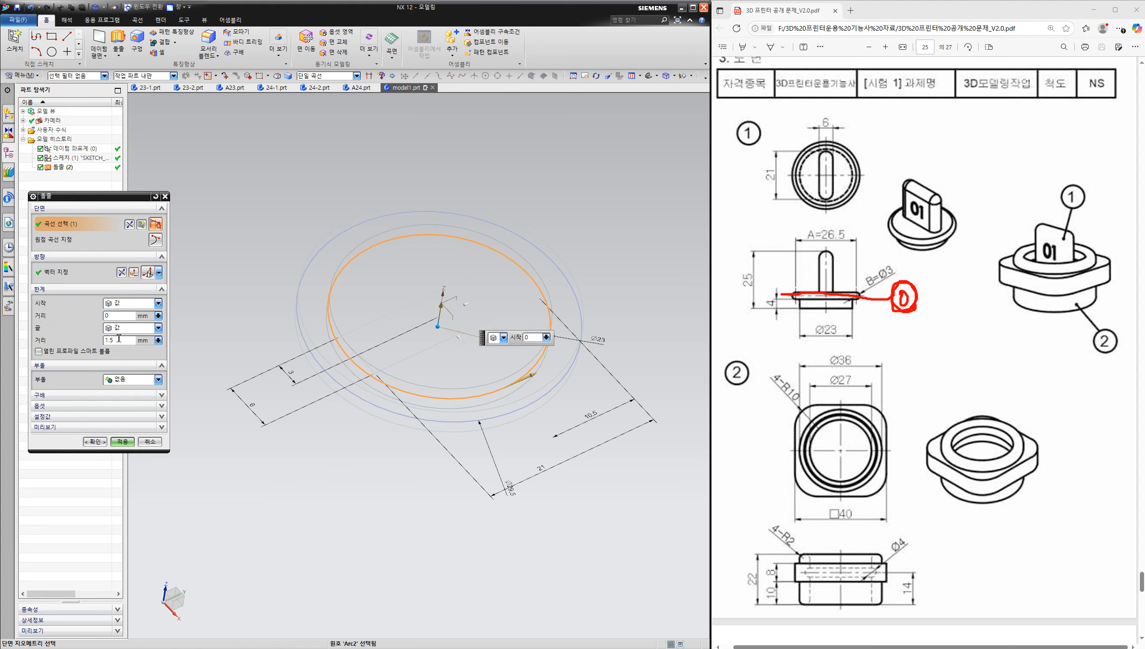
{"action": "left_click_drag", "start_coordinate": [119, 340], "coordinate": [54, 338]}
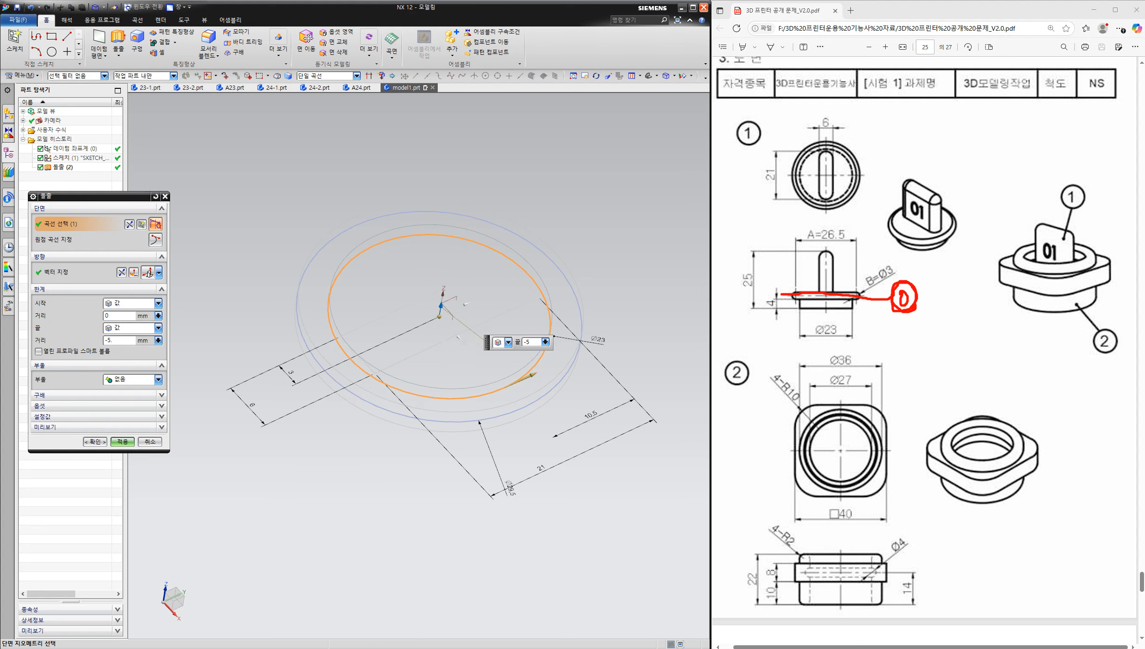
{"action": "type", "text": "-5.5"}
{"action": "key", "text": "Return"}
{"action": "middle_click_drag", "start_coordinate": [230, 284], "coordinate": [247, 237]}
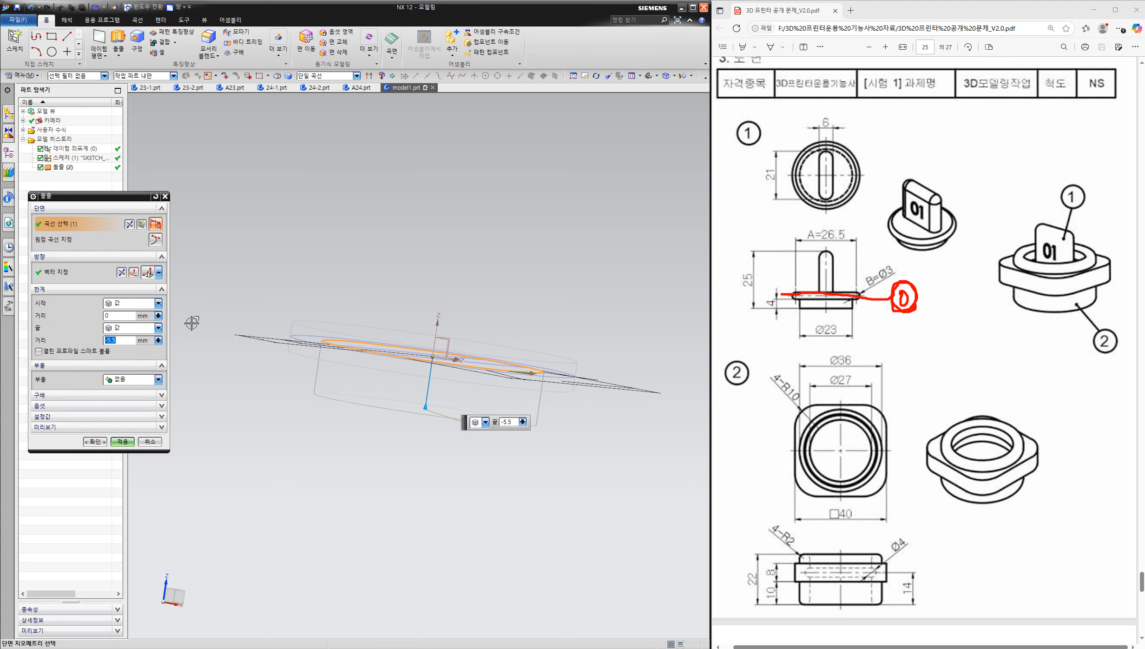
{"action": "left_click", "coordinate": [135, 379]}
{"action": "left_click", "coordinate": [130, 399]}
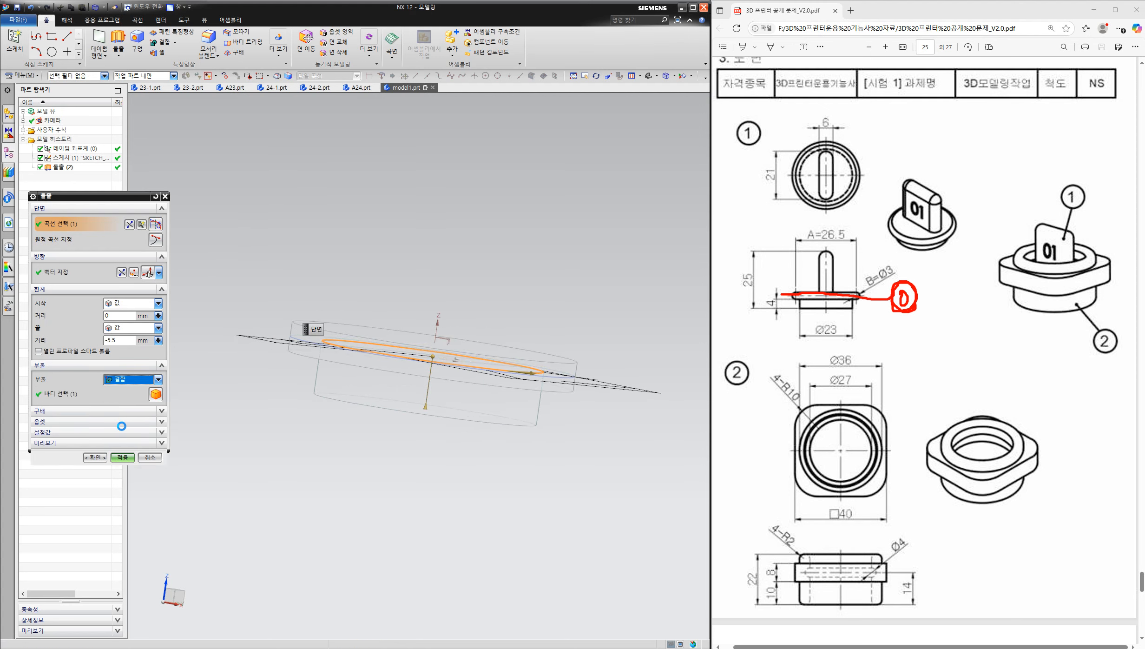
{"action": "left_click", "coordinate": [96, 458]}
{"action": "middle_click_drag", "start_coordinate": [215, 421], "coordinate": [218, 424]}
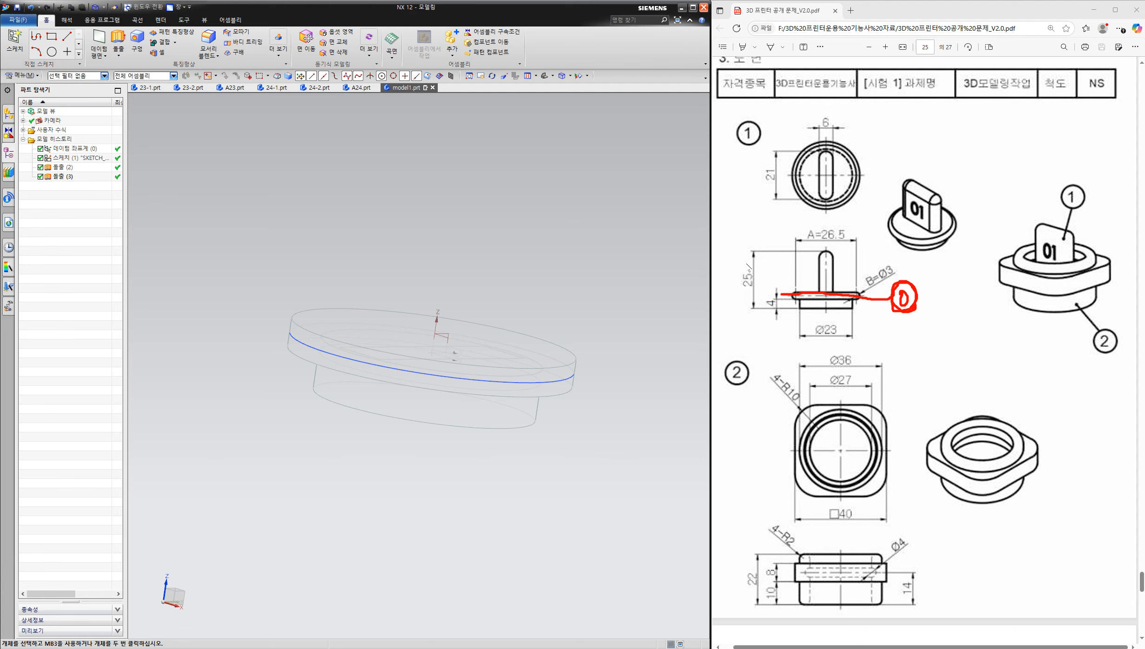
- Work out the handle's height above the 0 level on the PDF drawing, noting 5.5 and 25 - 5.5 = 19.5
{"action": "left_click_drag", "start_coordinate": [771, 306], "coordinate": [805, 308]}
{"action": "left_click_drag", "start_coordinate": [783, 277], "coordinate": [781, 251]}
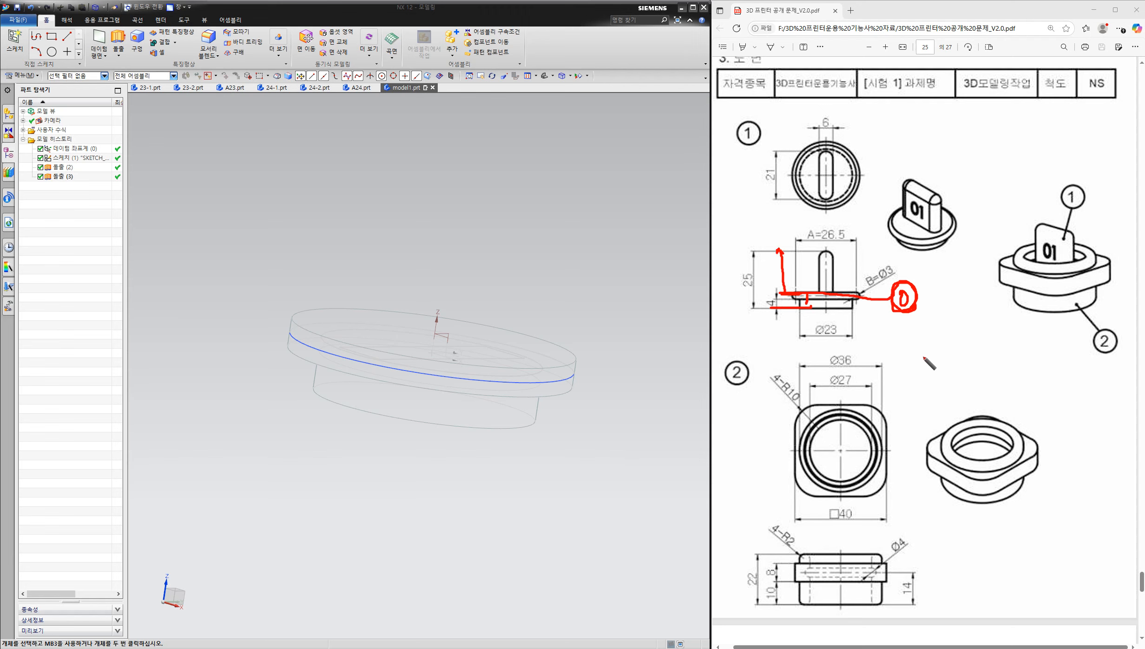
{"action": "mouse_move", "coordinate": [931, 350]}
{"action": "left_mouse_down"}
{"action": "mouse_move", "coordinate": [933, 365]}
{"action": "mouse_move", "coordinate": [963, 347]}
{"action": "mouse_move", "coordinate": [1013, 378]}
{"action": "mouse_move", "coordinate": [1031, 358]}
{"action": "left_mouse_up"}
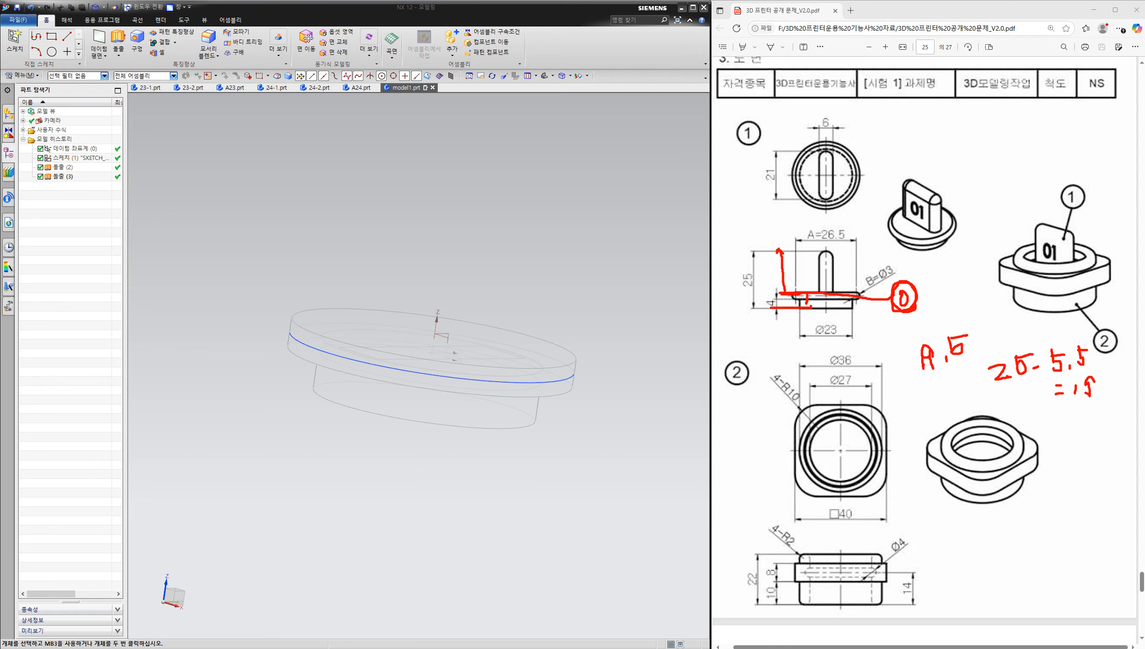
{"action": "left_click", "coordinate": [118, 39]}
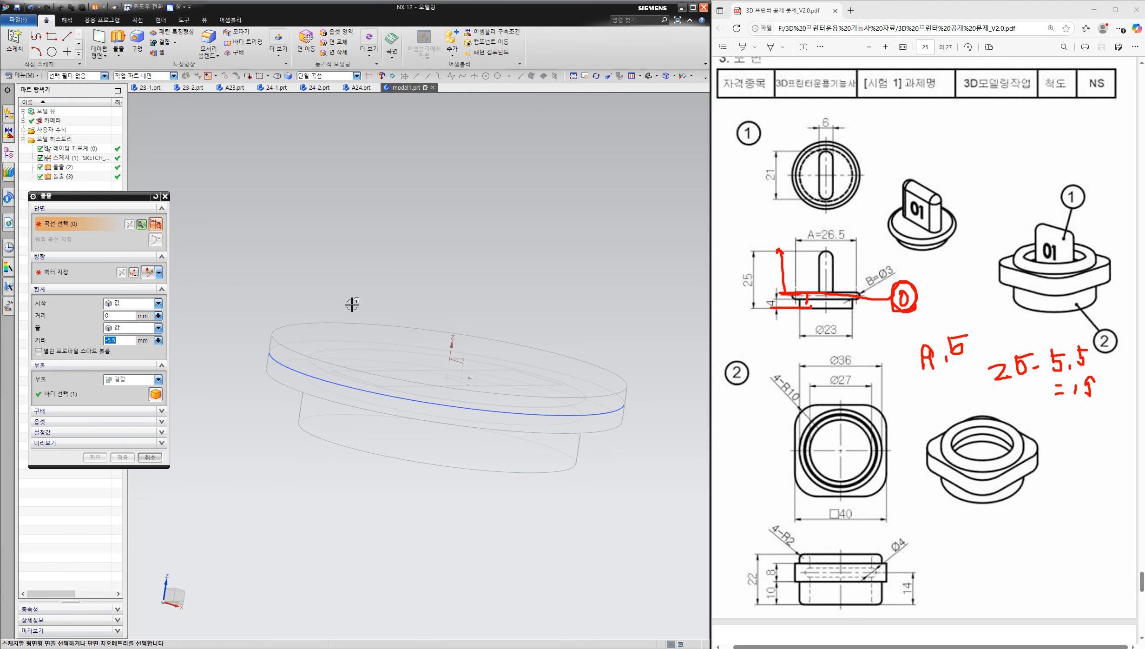
{"action": "left_click", "coordinate": [383, 304]}
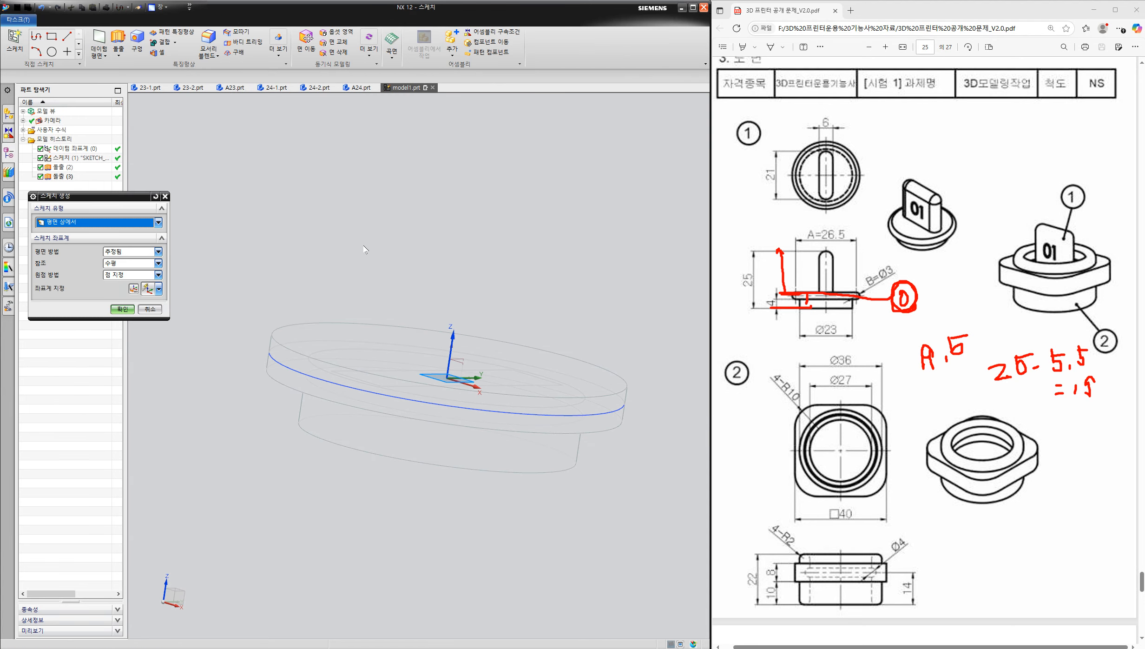
{"action": "middle_click", "coordinate": [361, 243]}
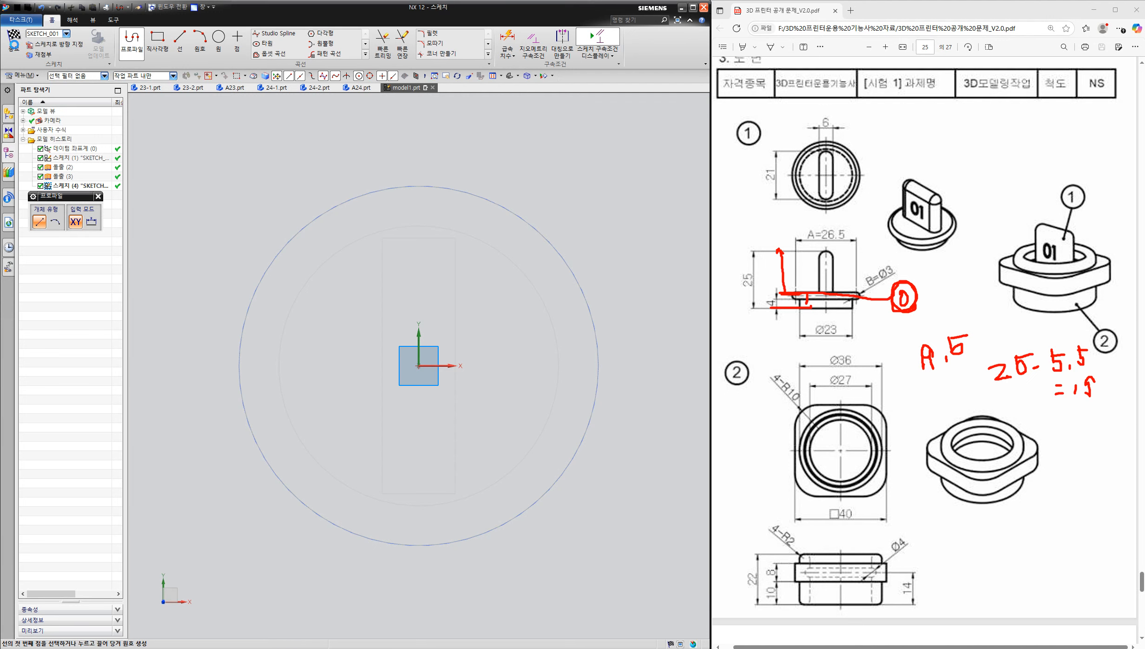
{"action": "left_click", "coordinate": [16, 46]}
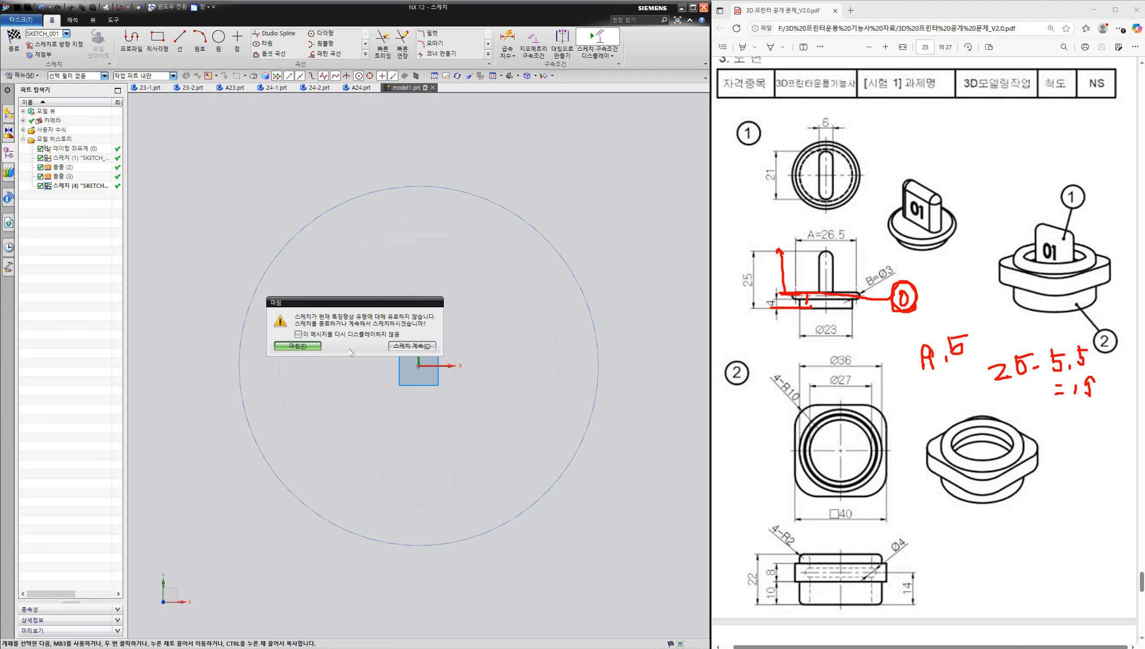
{"action": "left_click", "coordinate": [300, 346]}
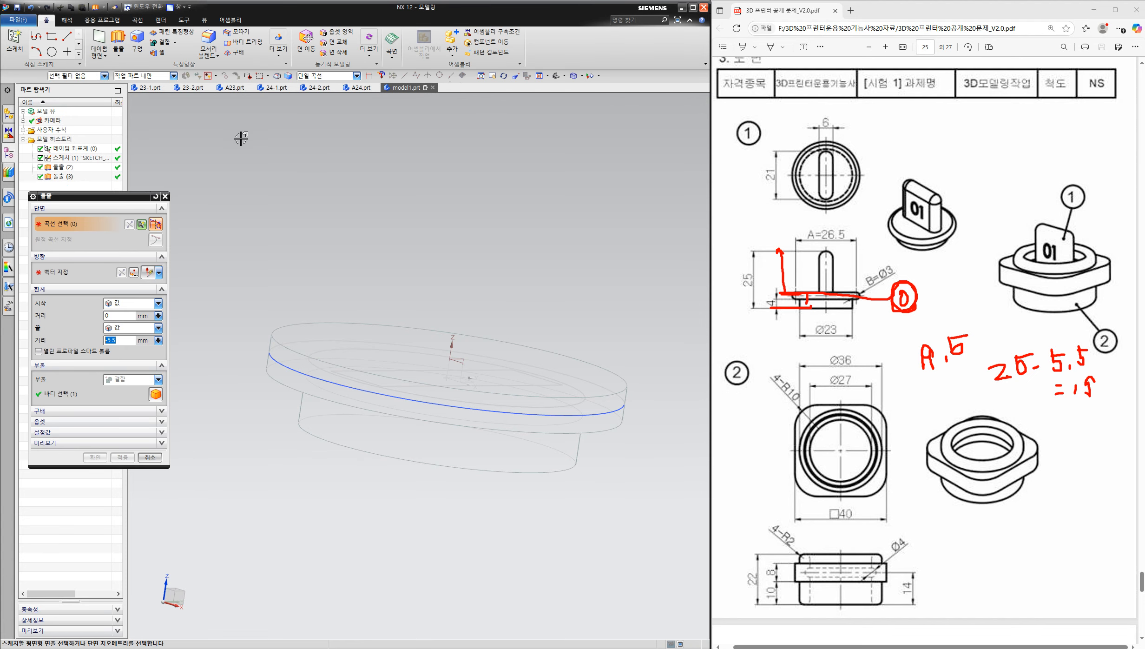
- Extrude the handle's rectangle, selected as four single lines, from 0 to 19.5 mm, united with the body, and return to shaded display
{"action": "middle_click_drag", "start_coordinate": [462, 217], "coordinate": [445, 245]}
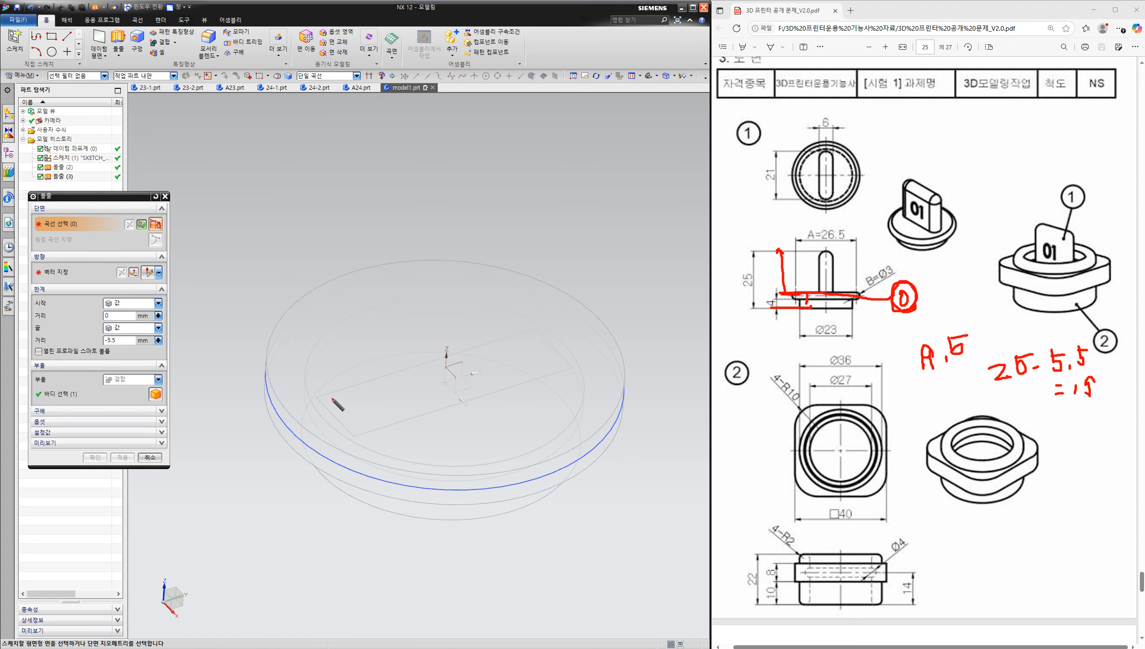
{"action": "mouse_move", "coordinate": [325, 394]}
{"action": "left_mouse_down"}
{"action": "mouse_move", "coordinate": [367, 426]}
{"action": "mouse_move", "coordinate": [568, 368]}
{"action": "mouse_move", "coordinate": [546, 322]}
{"action": "mouse_move", "coordinate": [298, 397]}
{"action": "left_mouse_up"}
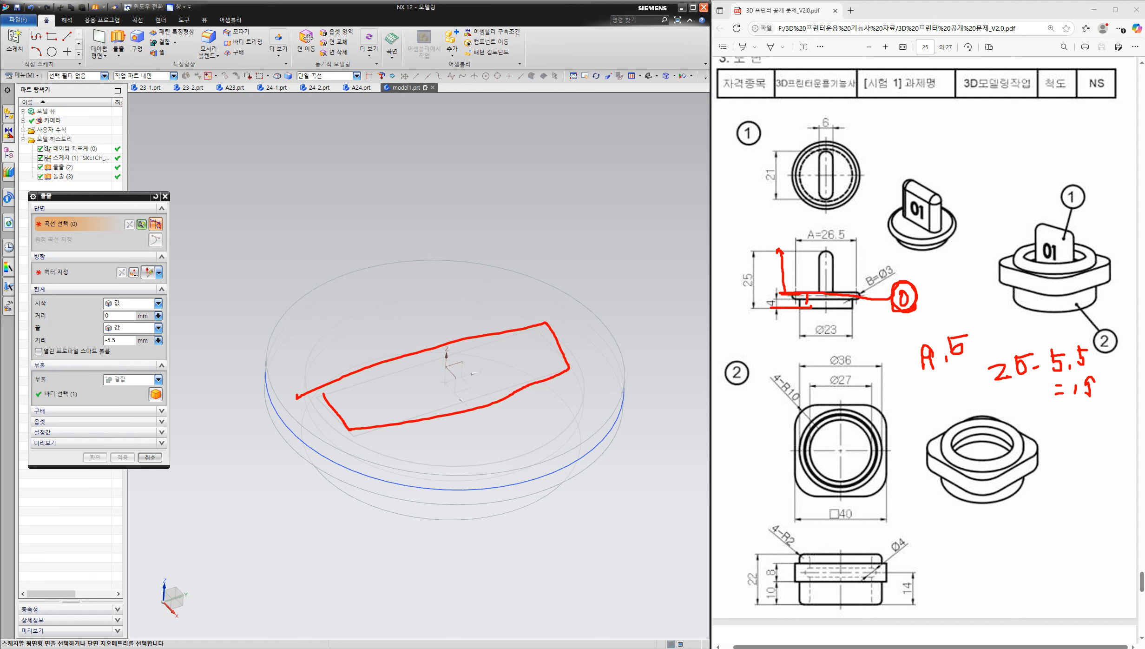
{"action": "left_click", "coordinate": [1137, 270]}
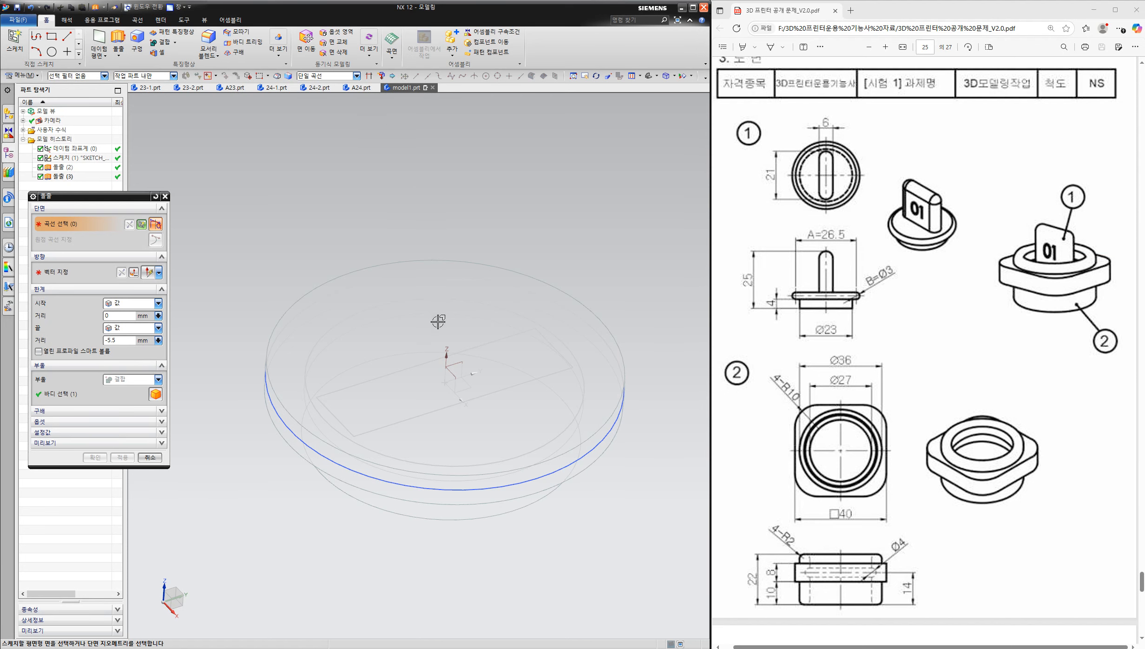
{"action": "left_click", "coordinate": [390, 424]}
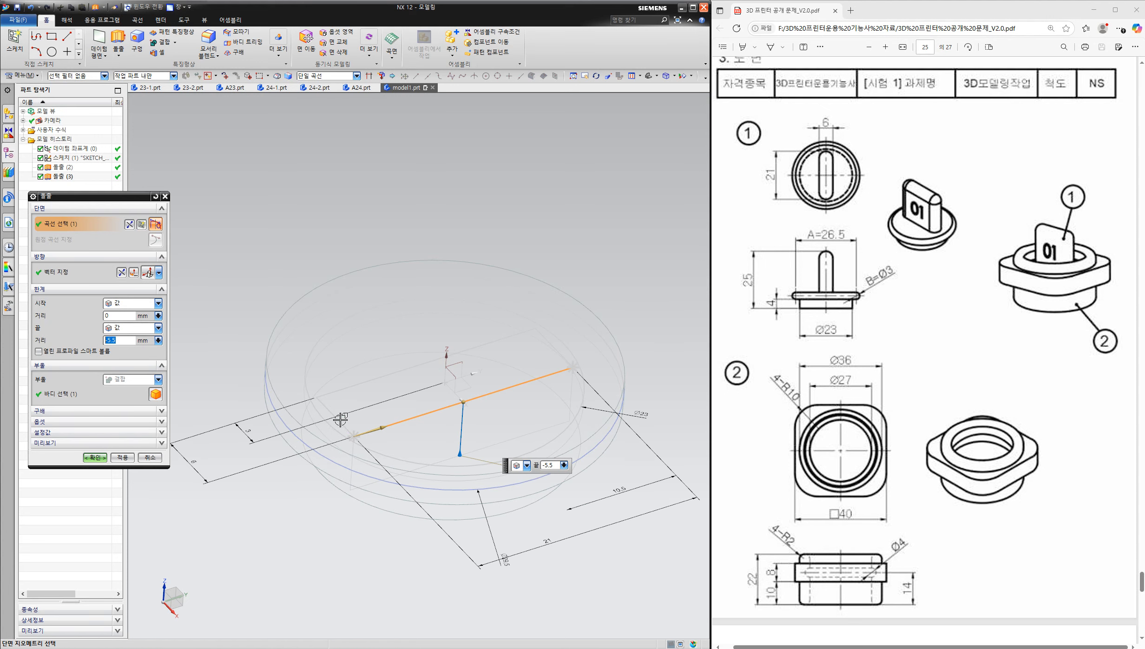
{"action": "left_click", "coordinate": [333, 414]}
{"action": "left_click", "coordinate": [352, 385]}
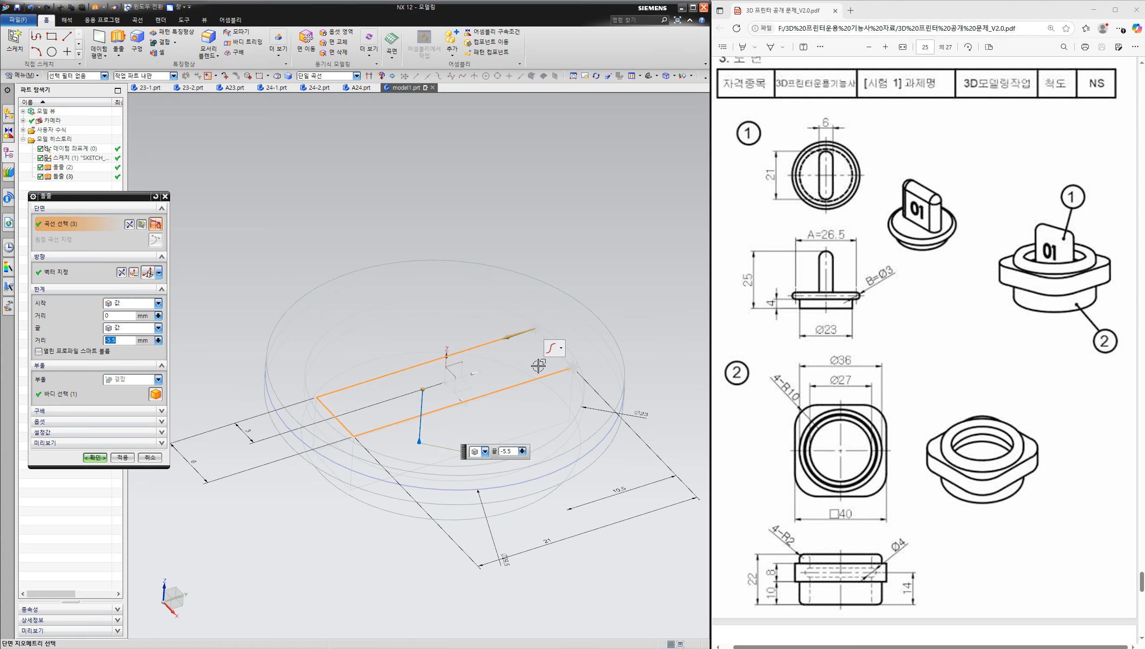
{"action": "left_click", "coordinate": [544, 332]}
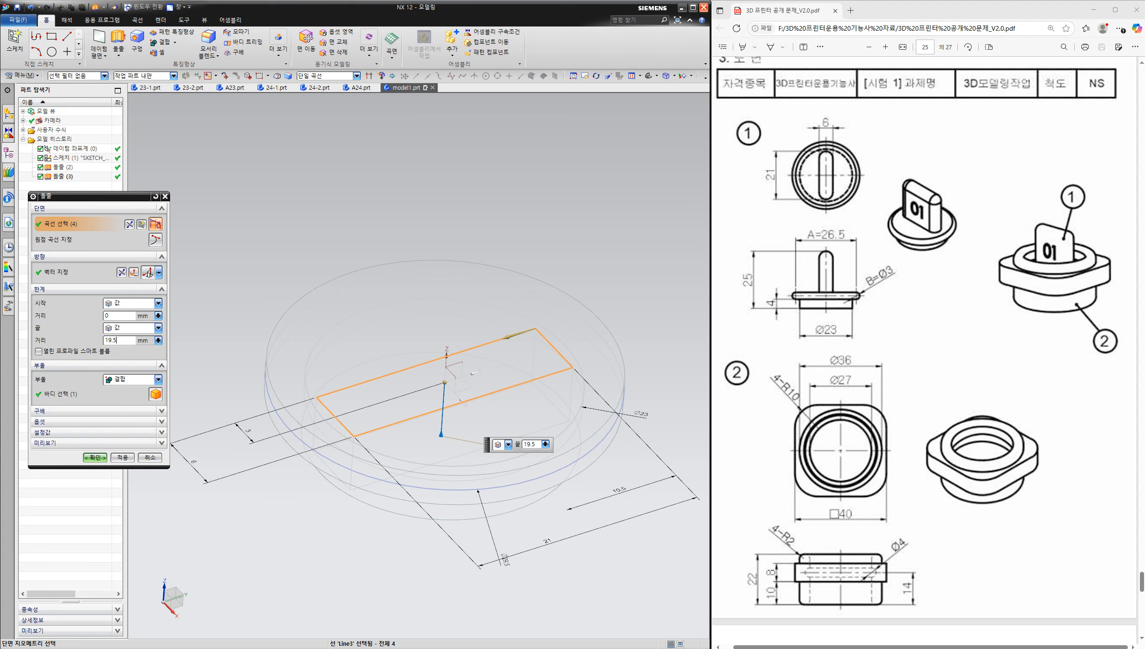
{"action": "key", "text": "Return"}
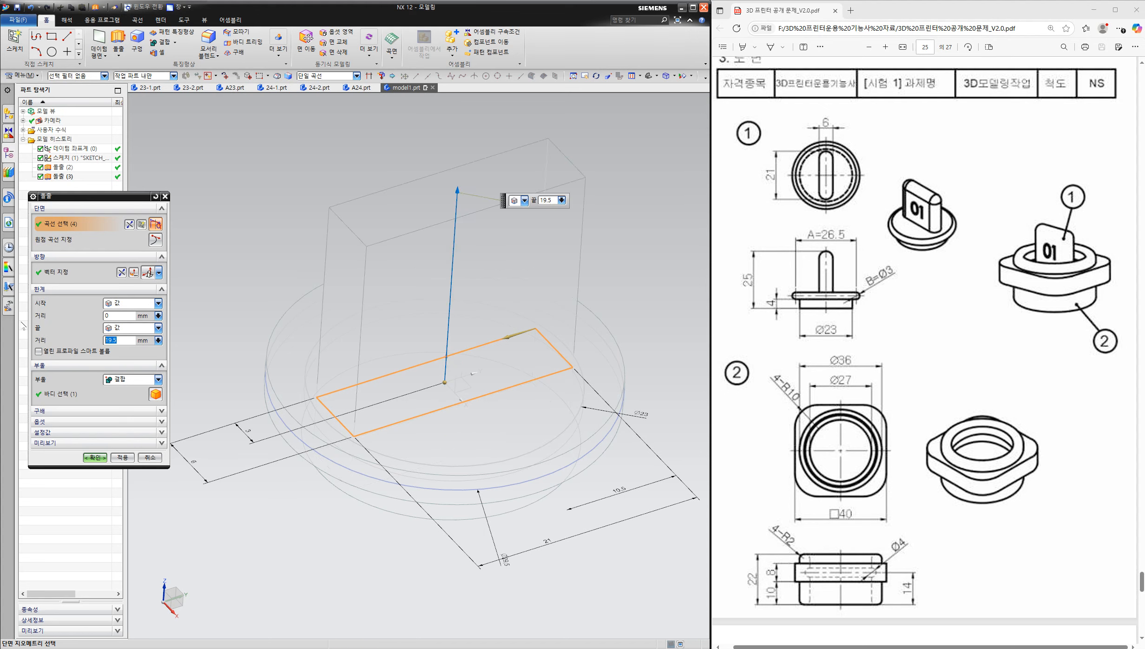
{"action": "left_click", "coordinate": [95, 458]}
{"action": "right_click", "coordinate": [177, 233]}
{"action": "left_click", "coordinate": [191, 213]}
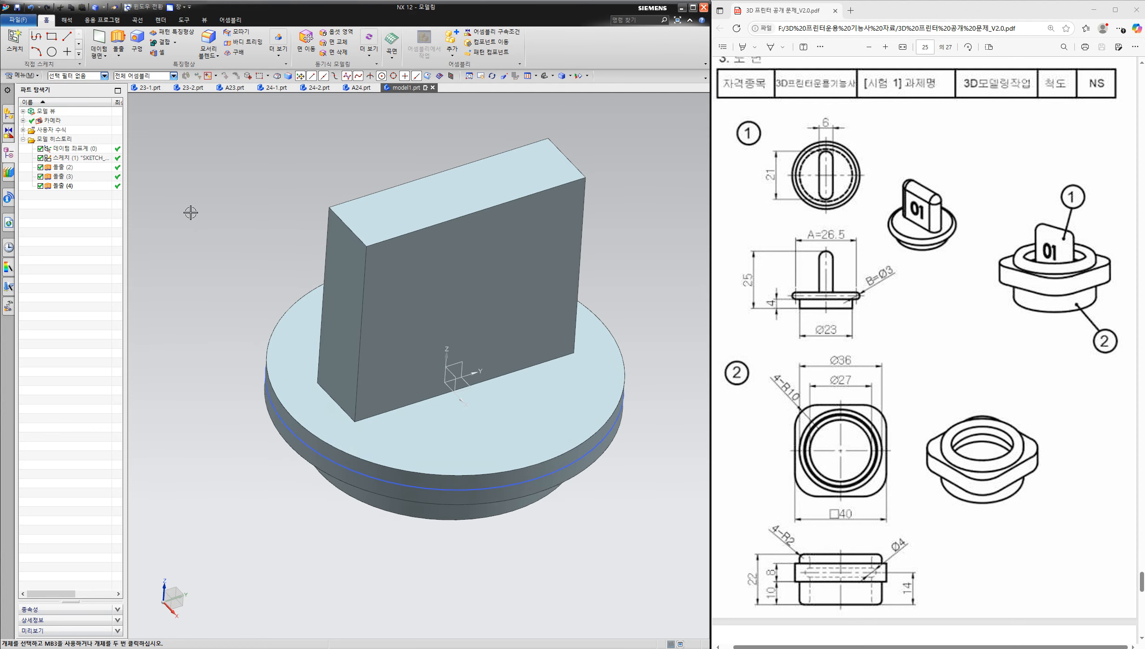
- Mark the Ø3 ring dimension with its 1.5 radius in the PDF and blend the disc's upper and lower outer edges by 1.5 mm
{"action": "middle_click_drag", "start_coordinate": [278, 255], "coordinate": [387, 241]}
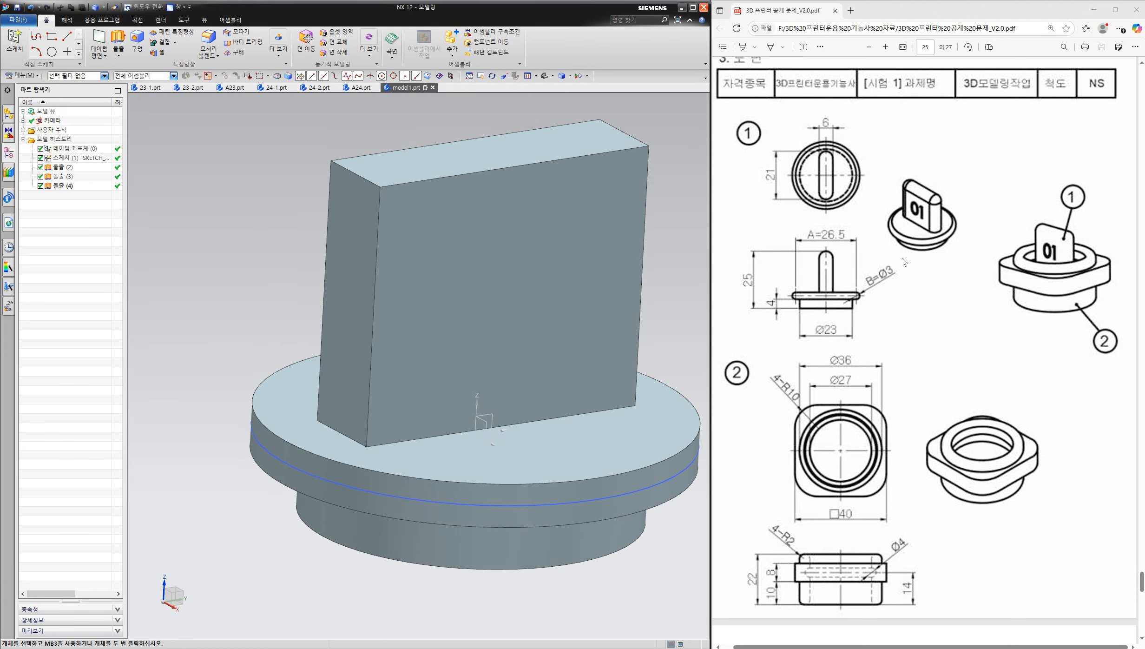
{"action": "left_click_drag", "start_coordinate": [917, 289], "coordinate": [907, 268]}
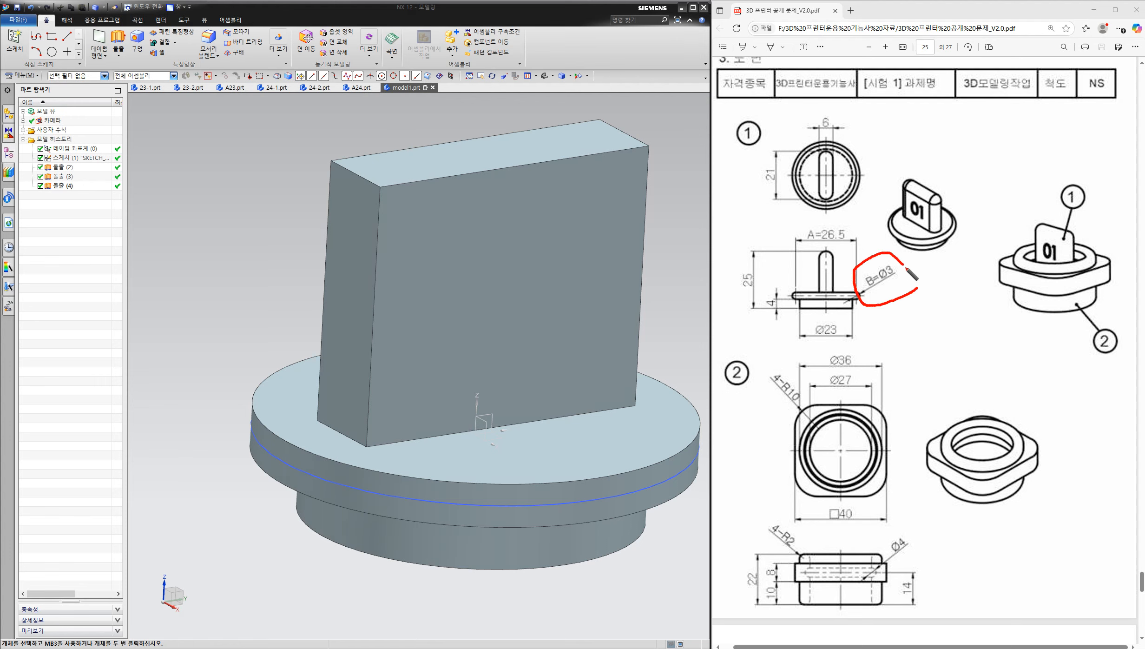
{"action": "left_click_drag", "start_coordinate": [908, 320], "coordinate": [923, 309]}
{"action": "left_click", "coordinate": [209, 39]}
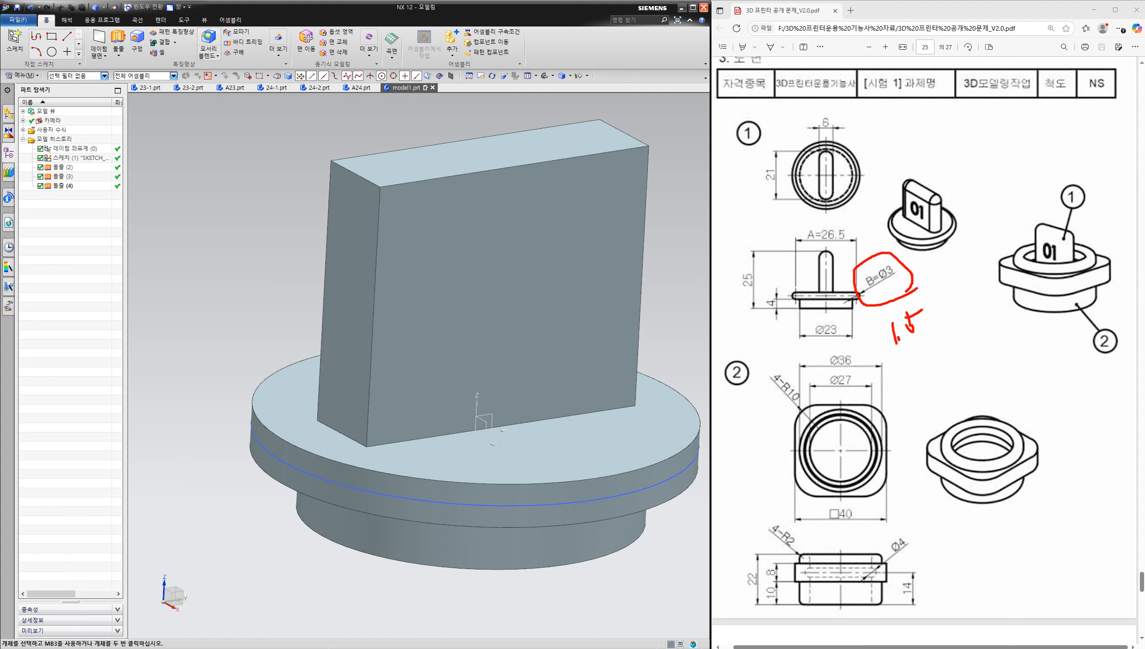
{"action": "type", "text": "1.5"}
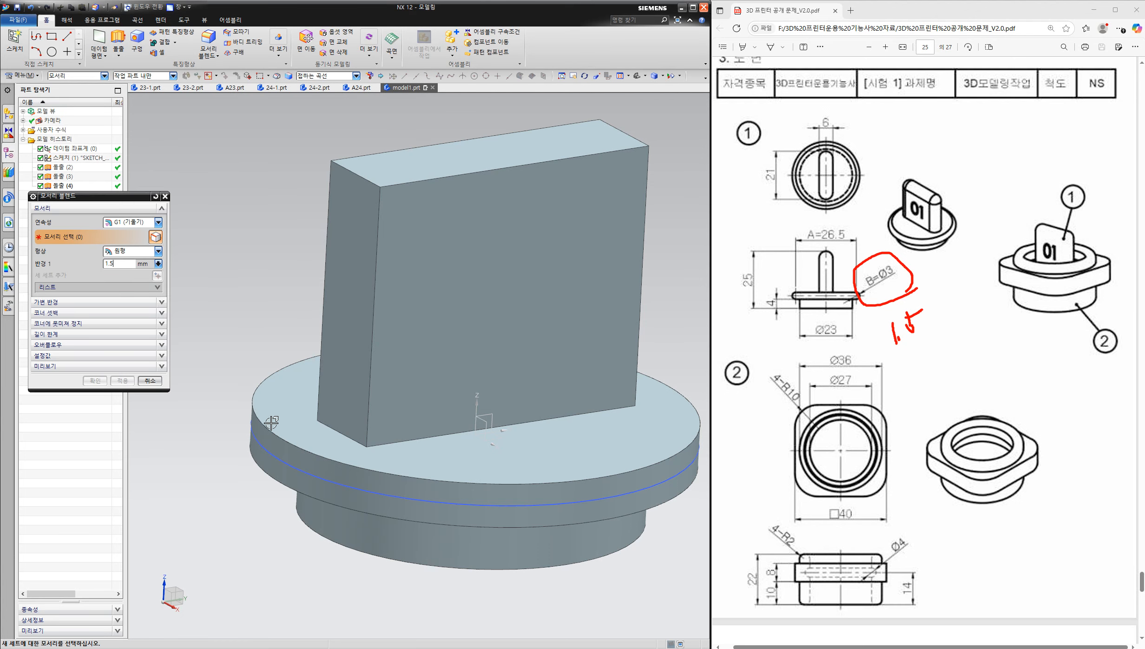
{"action": "left_click", "coordinate": [272, 423]}
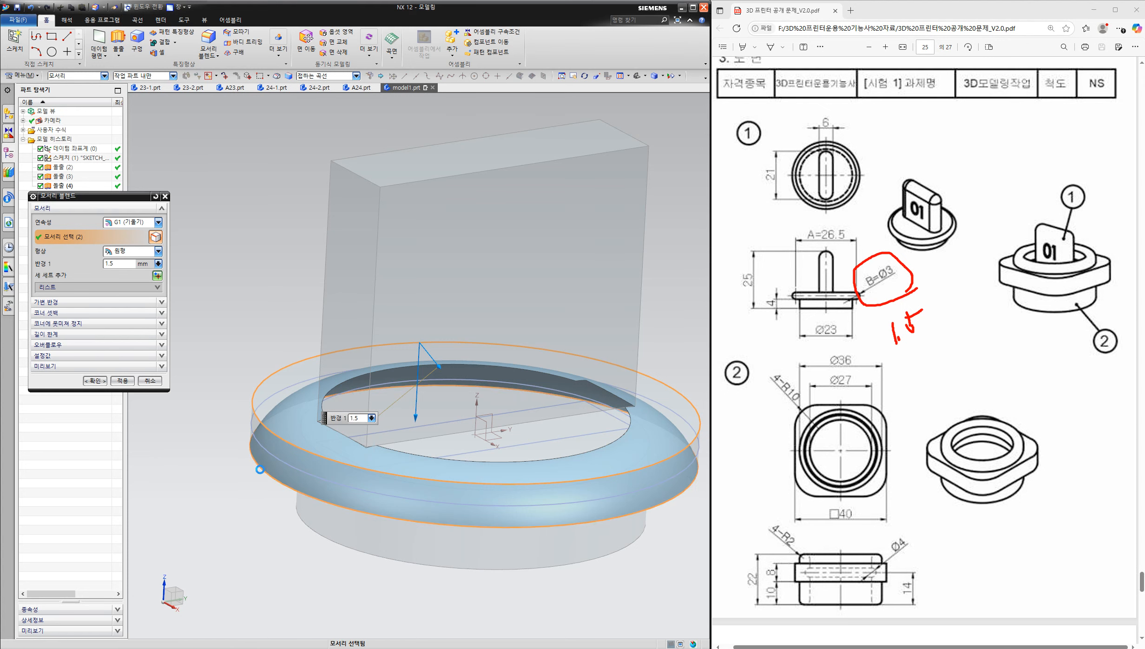
{"action": "left_click", "coordinate": [123, 382]}
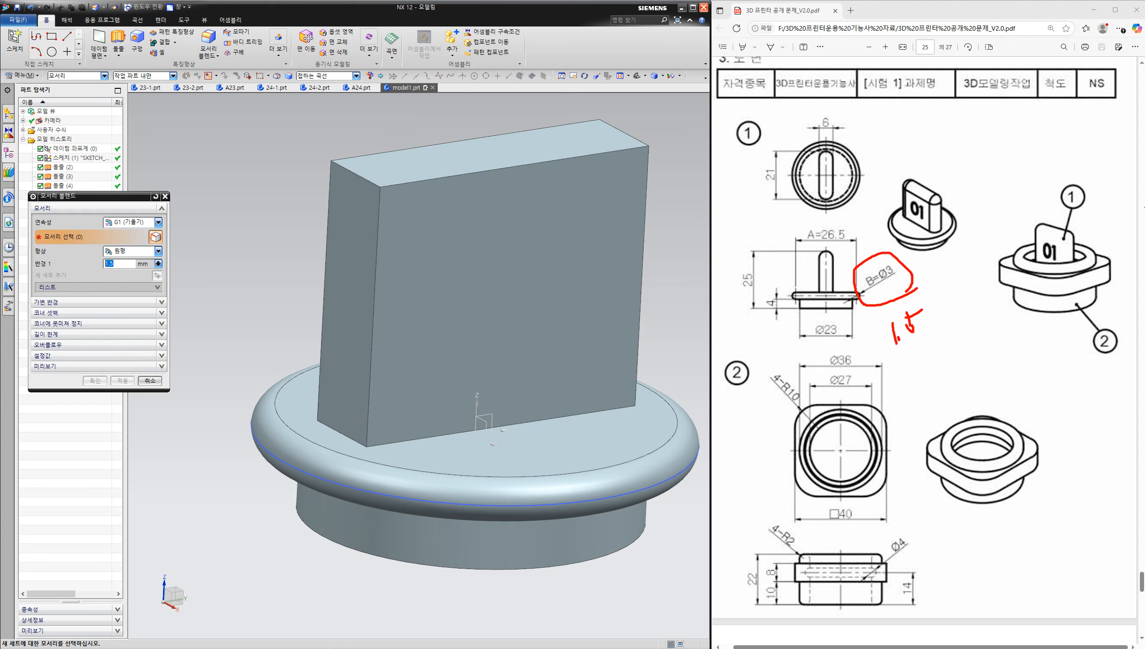
- Mark the handle's 6 mm width with R3 in the PDF and blend the handle's four top edges and four vertical edges by 3 mm
{"action": "mouse_move", "coordinate": [846, 130]}
{"action": "left_mouse_down"}
{"action": "mouse_move", "coordinate": [796, 126]}
{"action": "mouse_move", "coordinate": [833, 139]}
{"action": "left_mouse_up"}
{"action": "left_click_drag", "start_coordinate": [913, 134], "coordinate": [943, 162]}
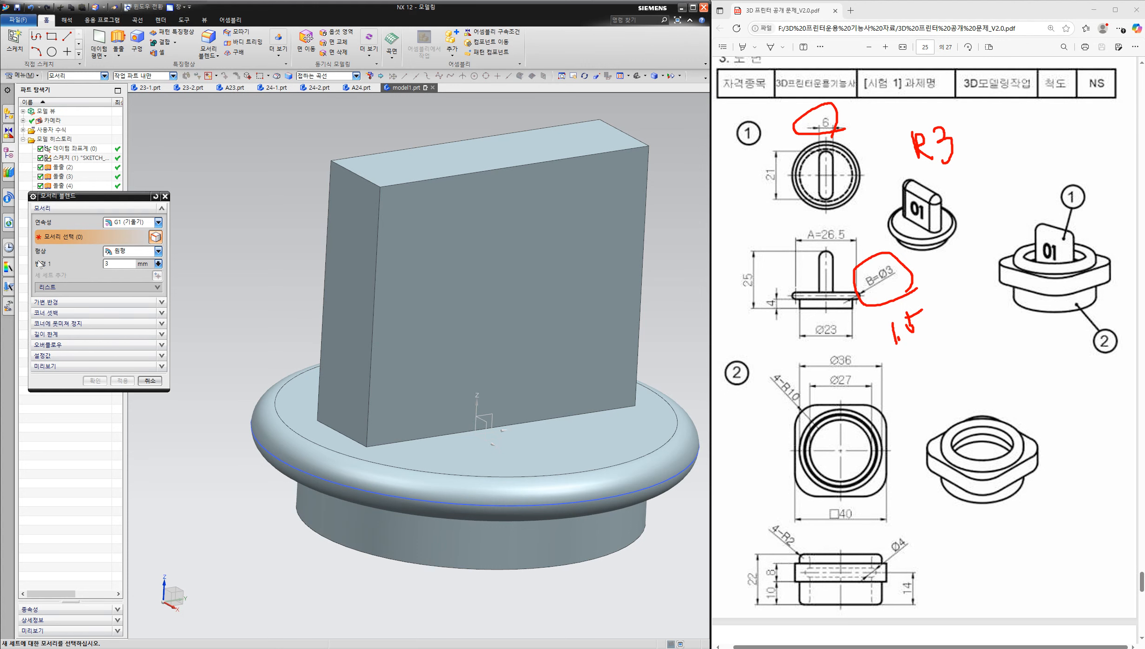
{"action": "left_click", "coordinate": [356, 174]}
{"action": "left_click", "coordinate": [621, 131]}
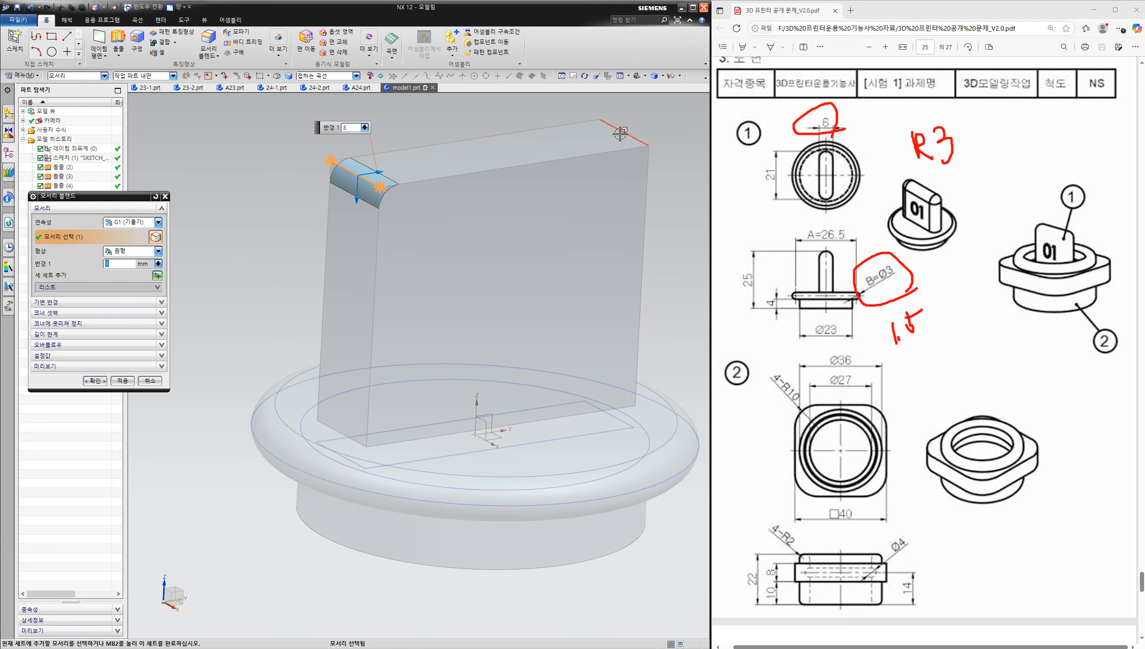
{"action": "left_click", "coordinate": [448, 175]}
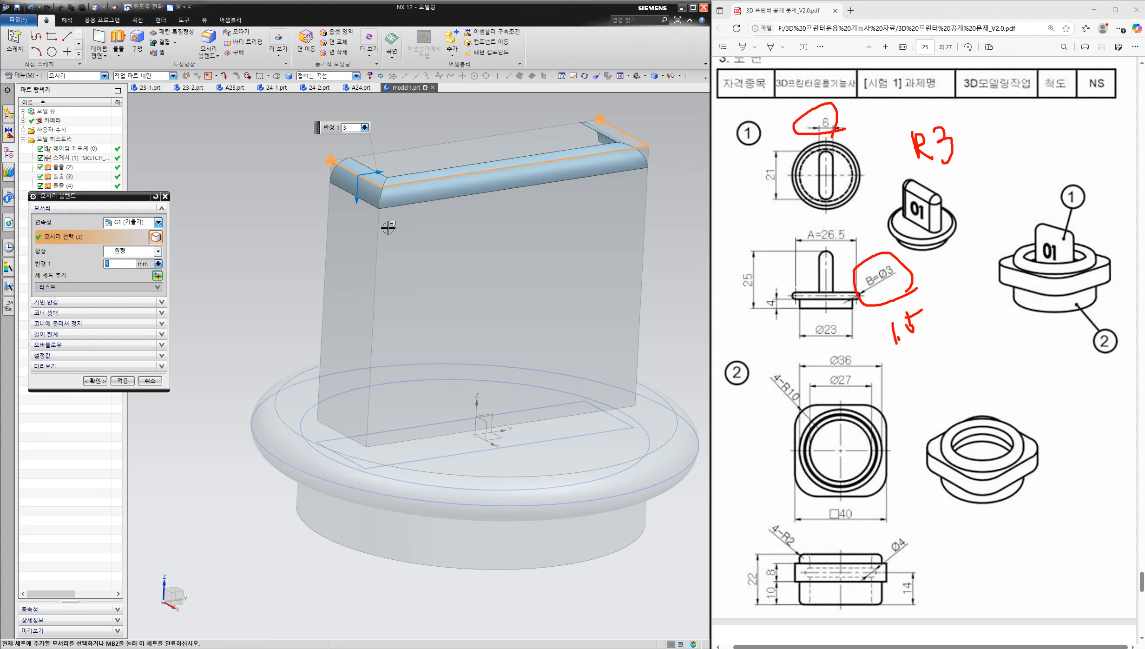
{"action": "left_click", "coordinate": [379, 231]}
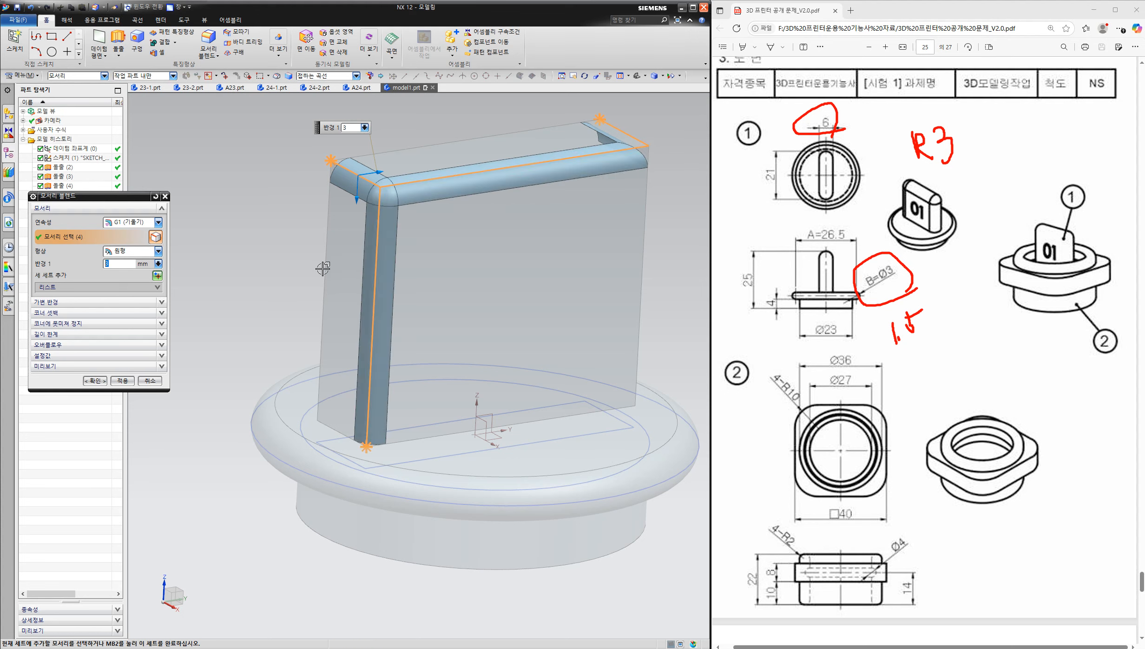
{"action": "left_click", "coordinate": [325, 239]}
{"action": "left_click", "coordinate": [411, 145]}
{"action": "left_click", "coordinate": [647, 192]}
{"action": "middle_click_drag", "start_coordinate": [593, 220], "coordinate": [518, 309]}
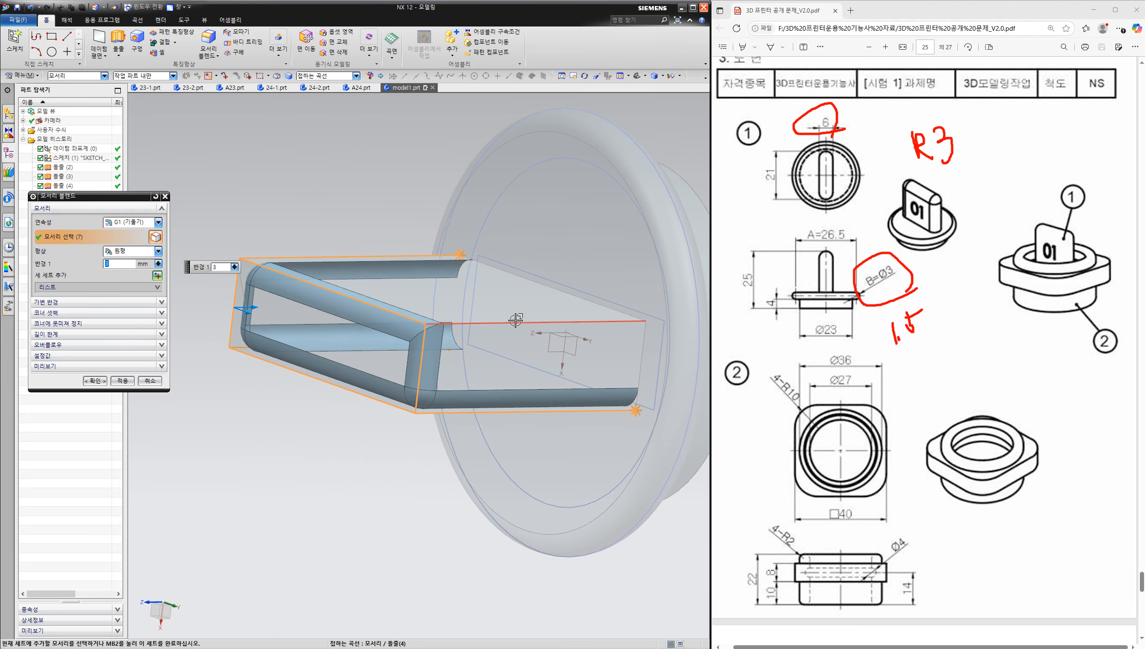
{"action": "left_click", "coordinate": [516, 320]}
{"action": "left_click", "coordinate": [99, 380]}
{"action": "middle_click_drag", "start_coordinate": [210, 358], "coordinate": [433, 367]}
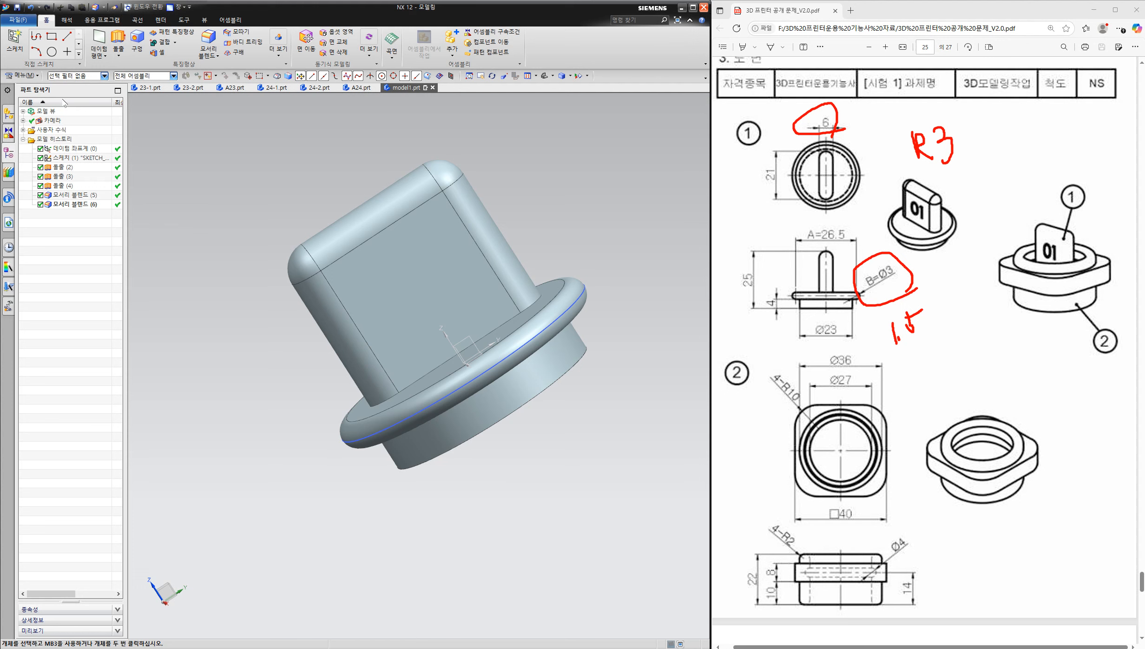
{"action": "left_click", "coordinate": [389, 292]}
{"action": "left_click", "coordinate": [123, 308]}
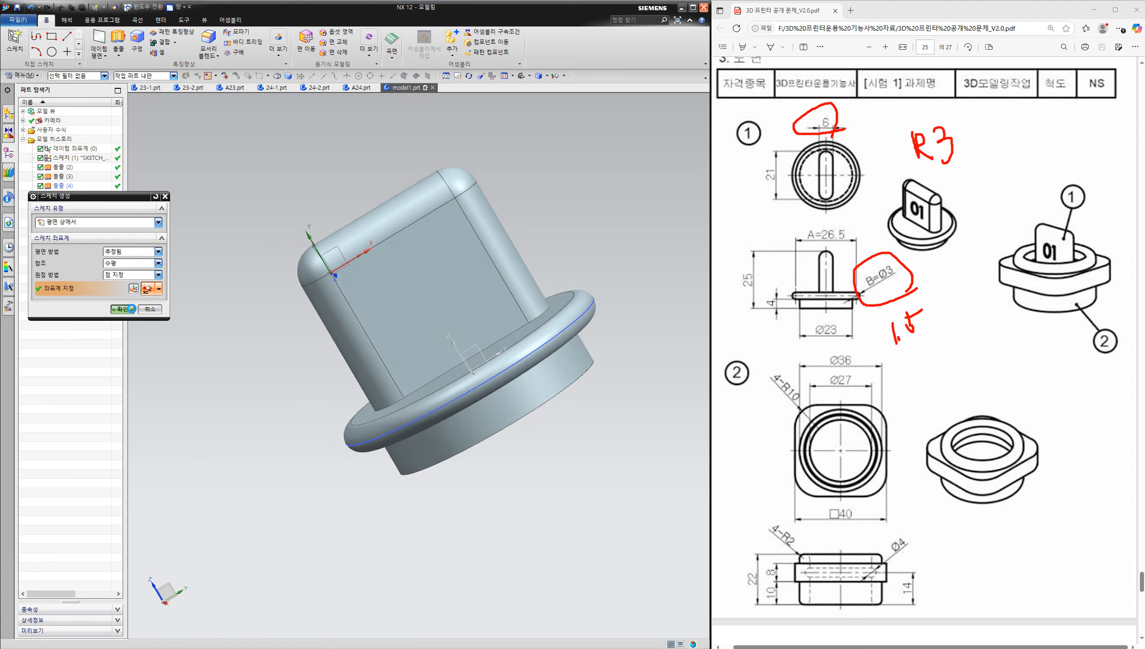
{"action": "left_click", "coordinate": [73, 41]}
{"action": "left_click", "coordinate": [442, 428]}
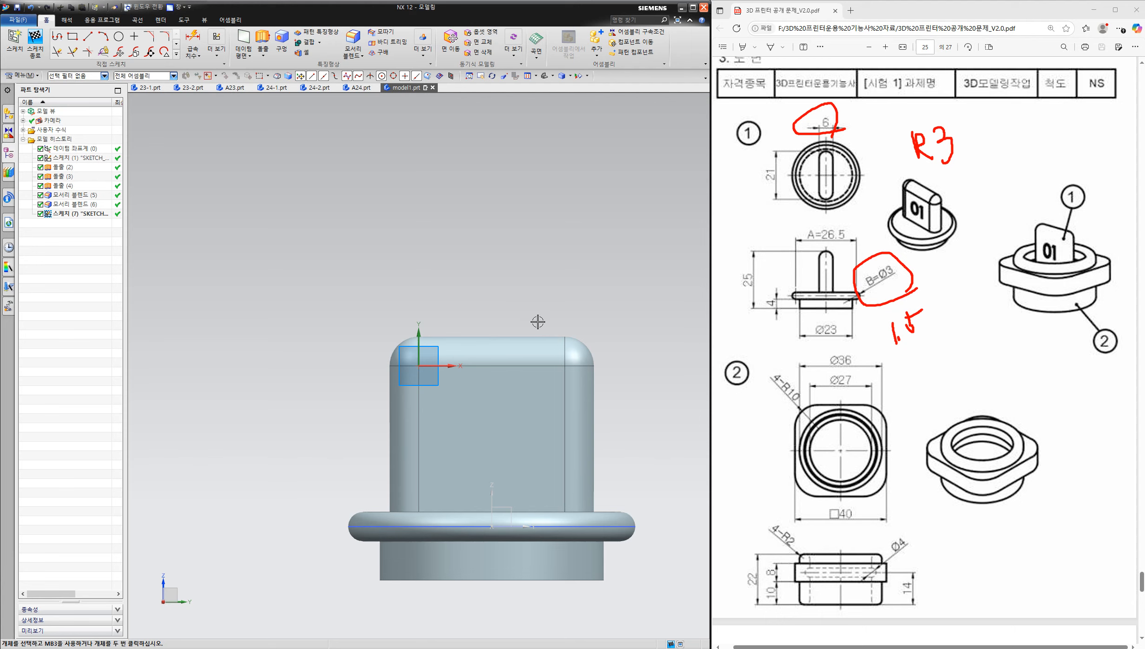
{"action": "mouse_move", "coordinate": [282, 207]}
{"action": "middle_mouse_down"}
{"action": "mouse_move", "coordinate": [276, 312]}
{"action": "mouse_move", "coordinate": [278, 212]}
{"action": "middle_mouse_up"}
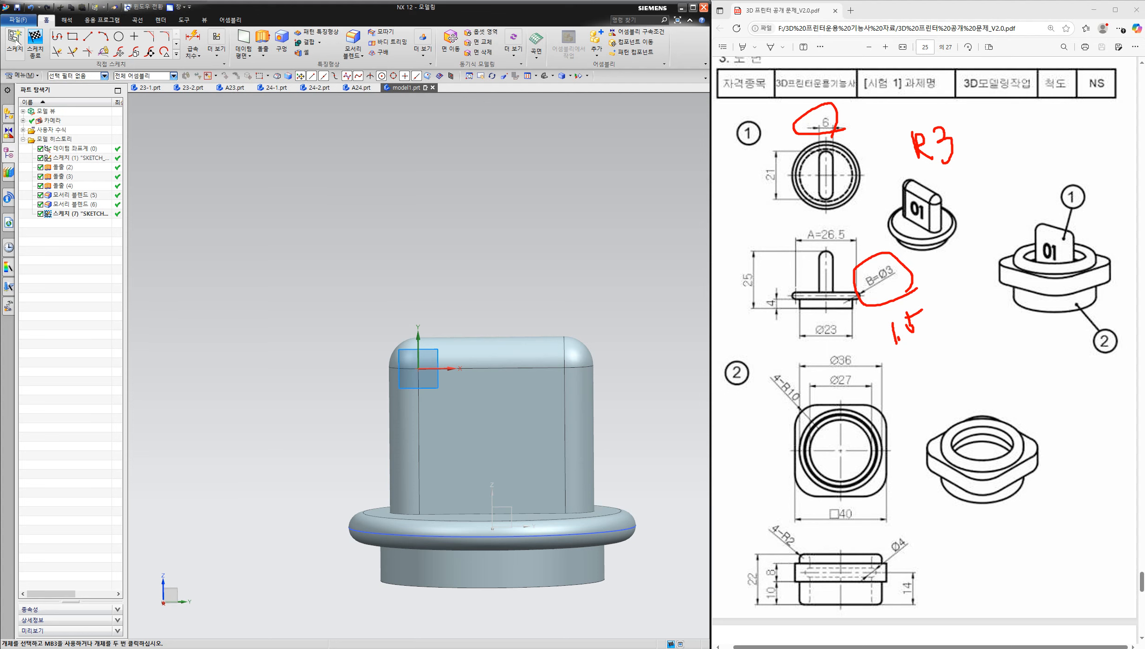
{"action": "left_click", "coordinate": [29, 8]}
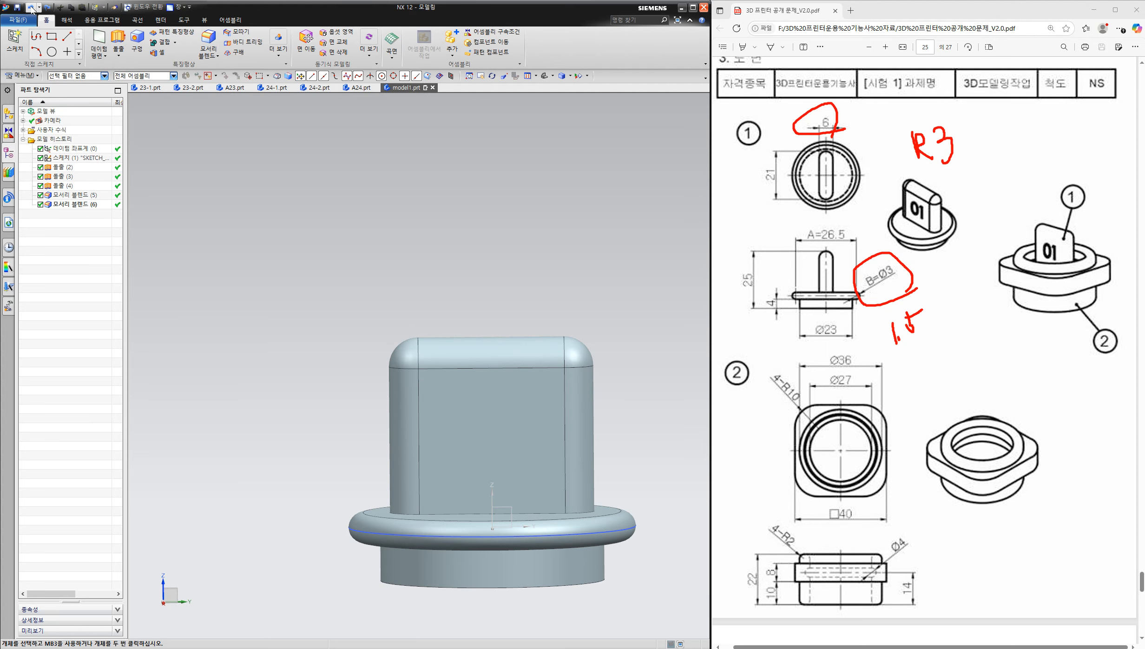
- Sketch a two-point rectangle in the lower middle of the handle's flat front face, with the sketch origin at the face's lower corner, and finish the sketch
{"action": "left_click", "coordinate": [11, 46]}
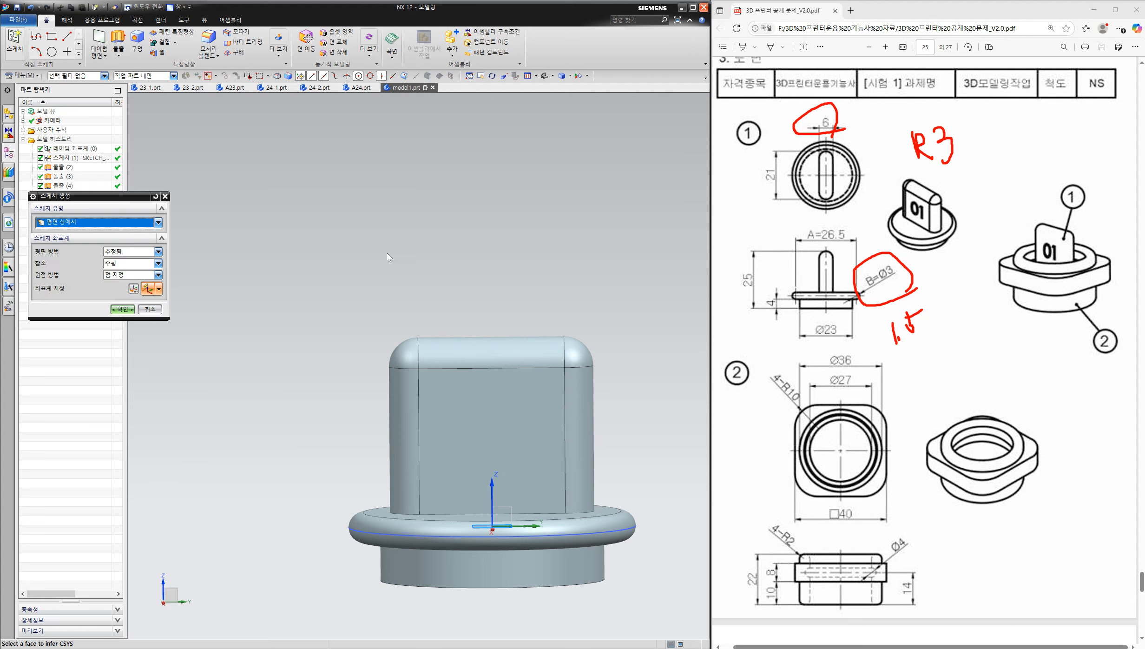
{"action": "middle_click_drag", "start_coordinate": [361, 265], "coordinate": [362, 280]}
{"action": "left_click", "coordinate": [441, 474]}
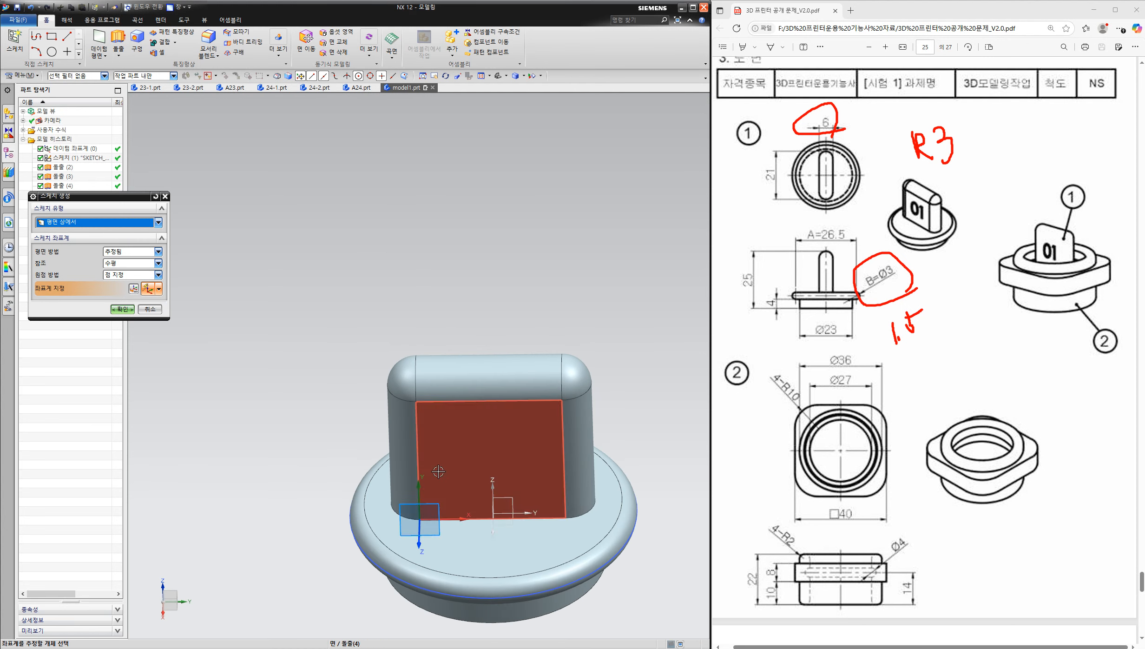
{"action": "left_click", "coordinate": [122, 309]}
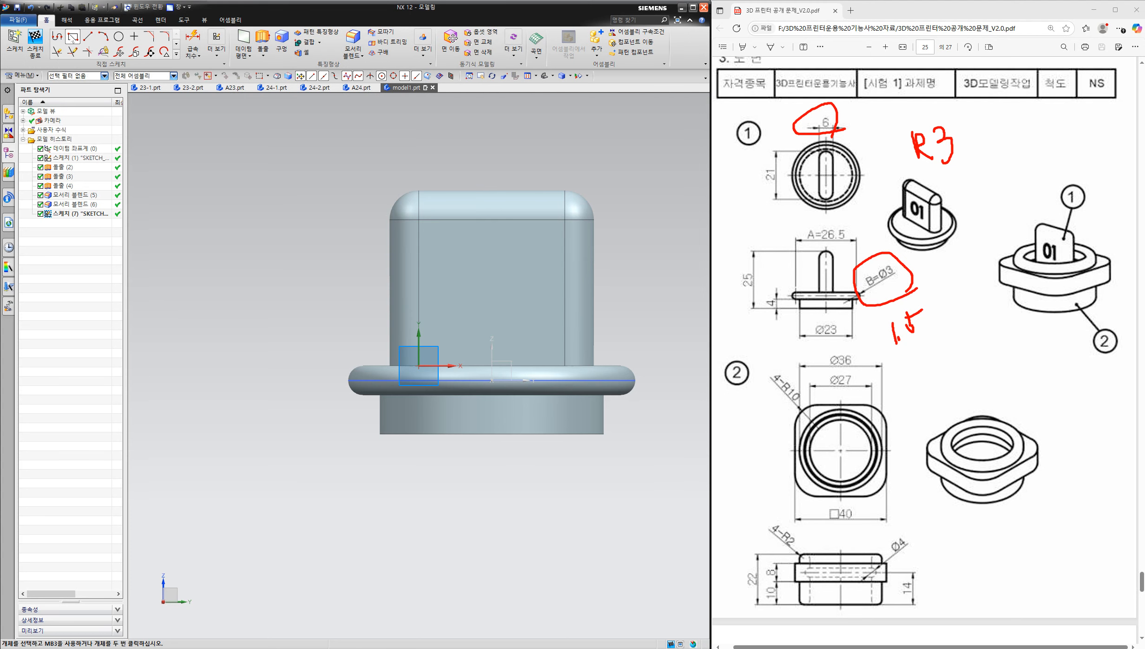
{"action": "left_click", "coordinate": [73, 37]}
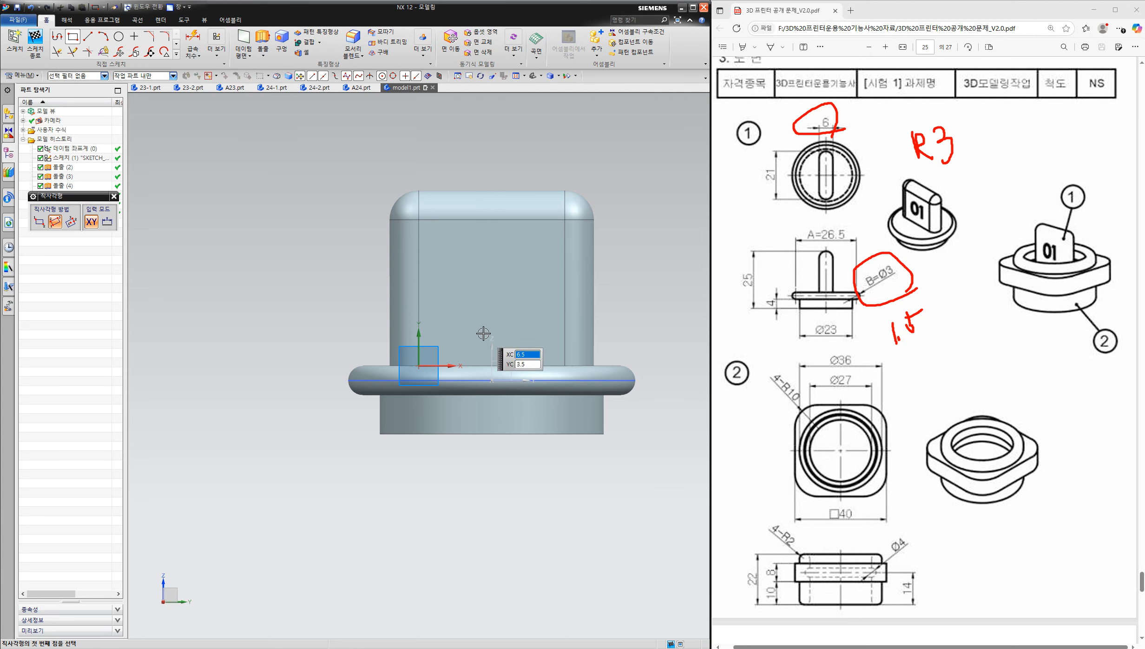
{"action": "left_click", "coordinate": [439, 279]}
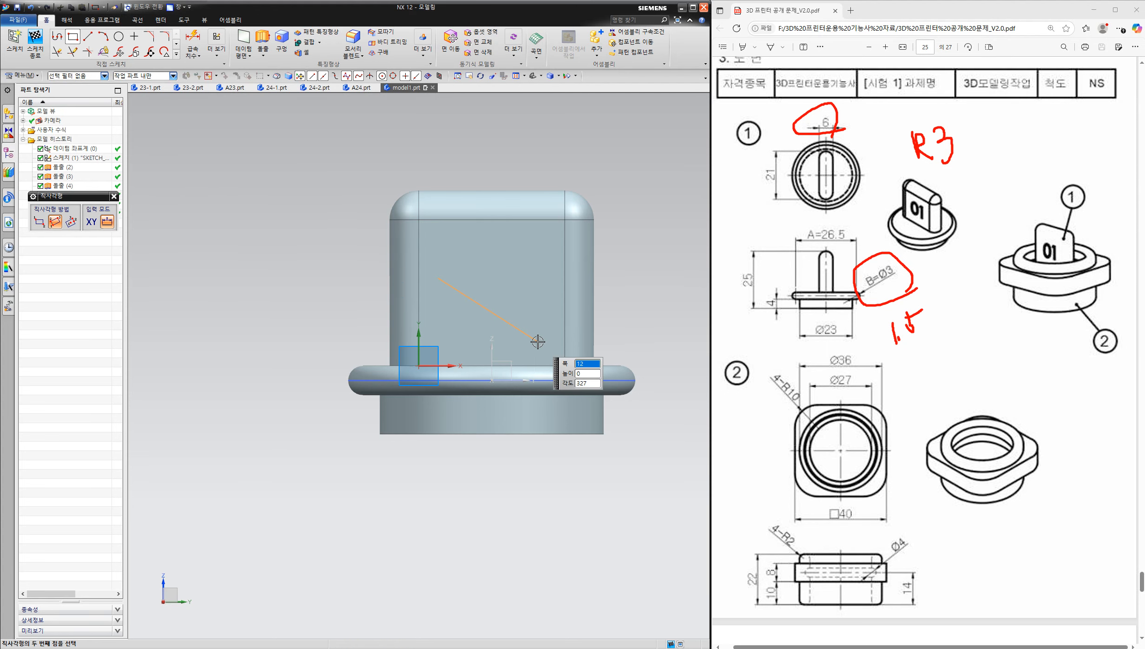
{"action": "left_click", "coordinate": [39, 222]}
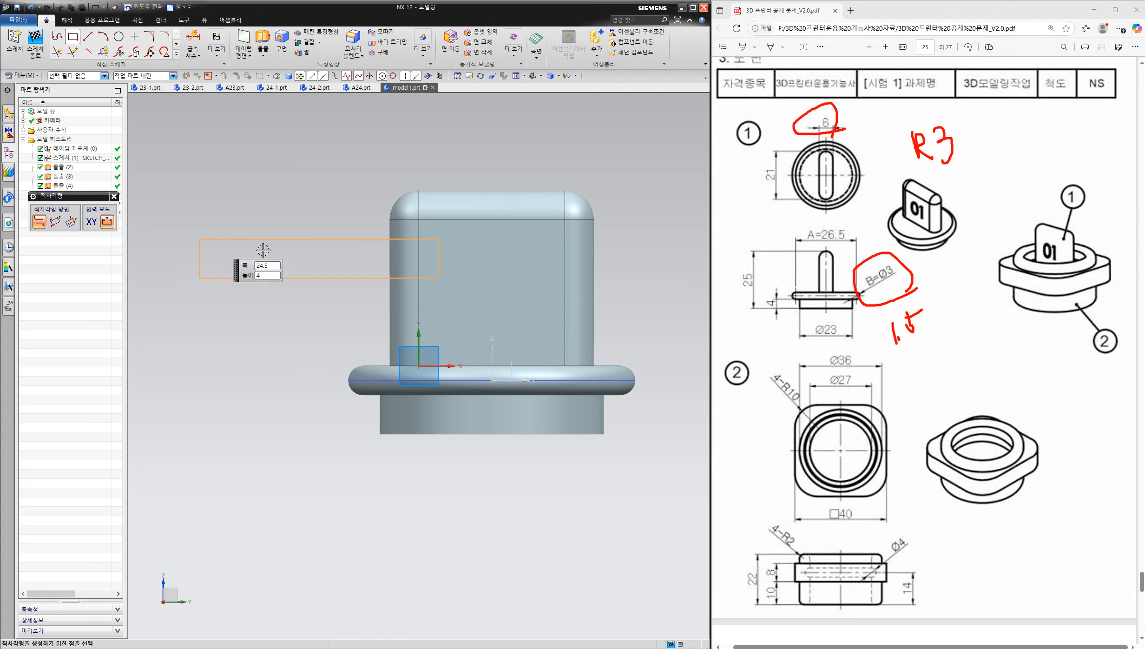
{"action": "left_click", "coordinate": [547, 354]}
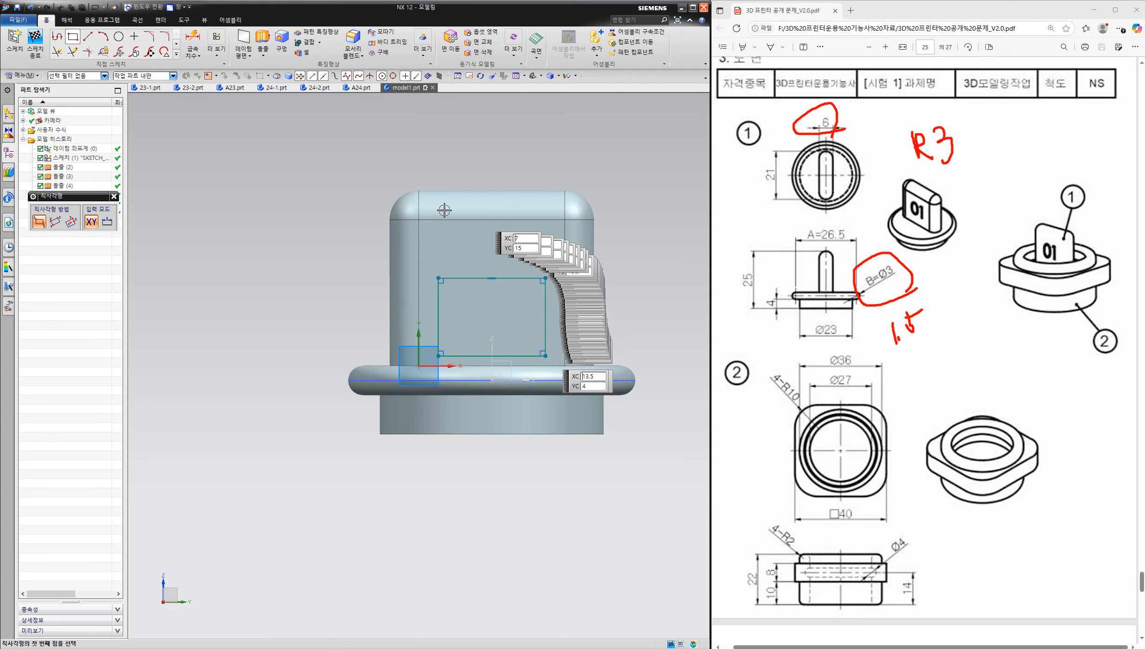
{"action": "left_click", "coordinate": [35, 41]}
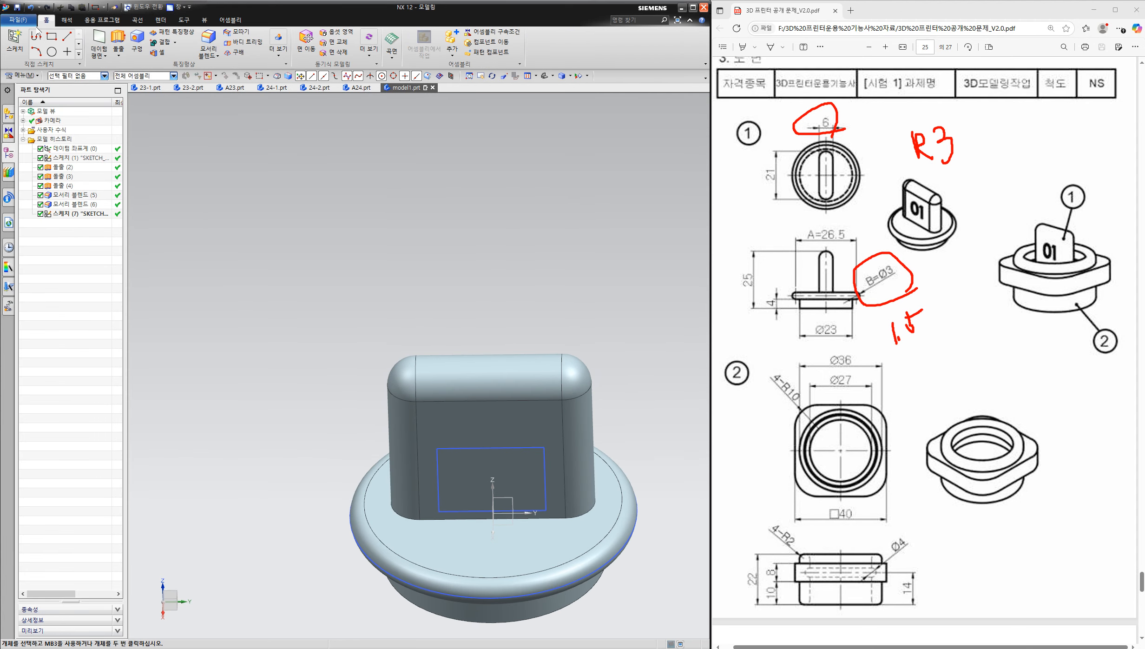
- Add on-face text to the handle's faces, placed along the bottom line of the sketched rectangle
{"action": "left_click", "coordinate": [19, 75]}
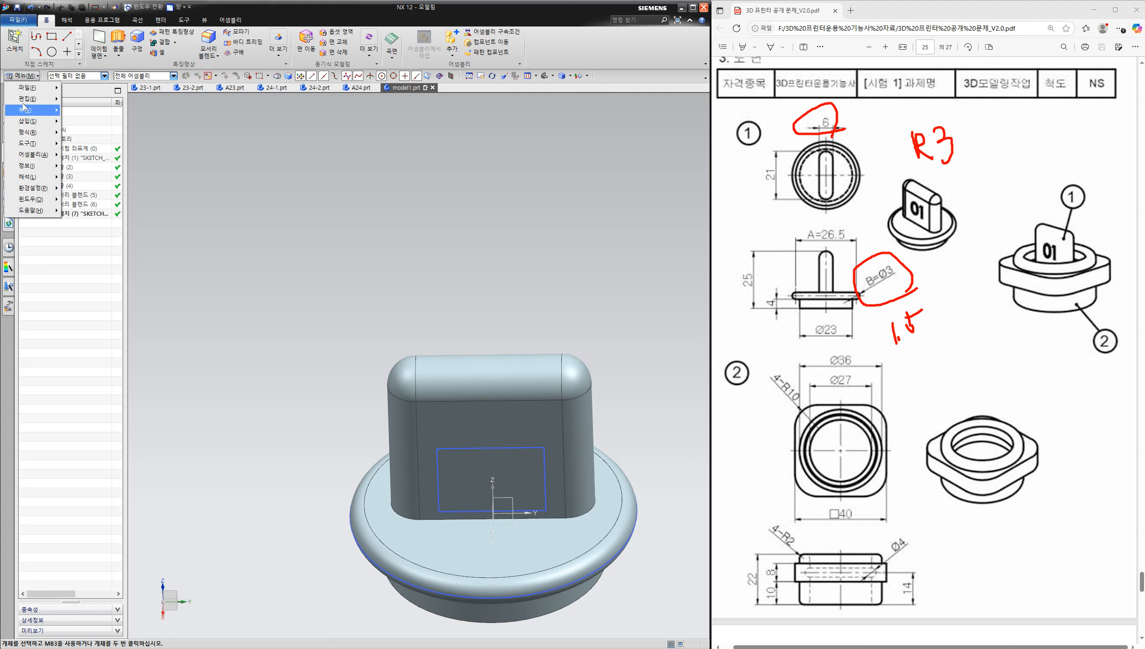
{"action": "mouse_move", "coordinate": [30, 121]}
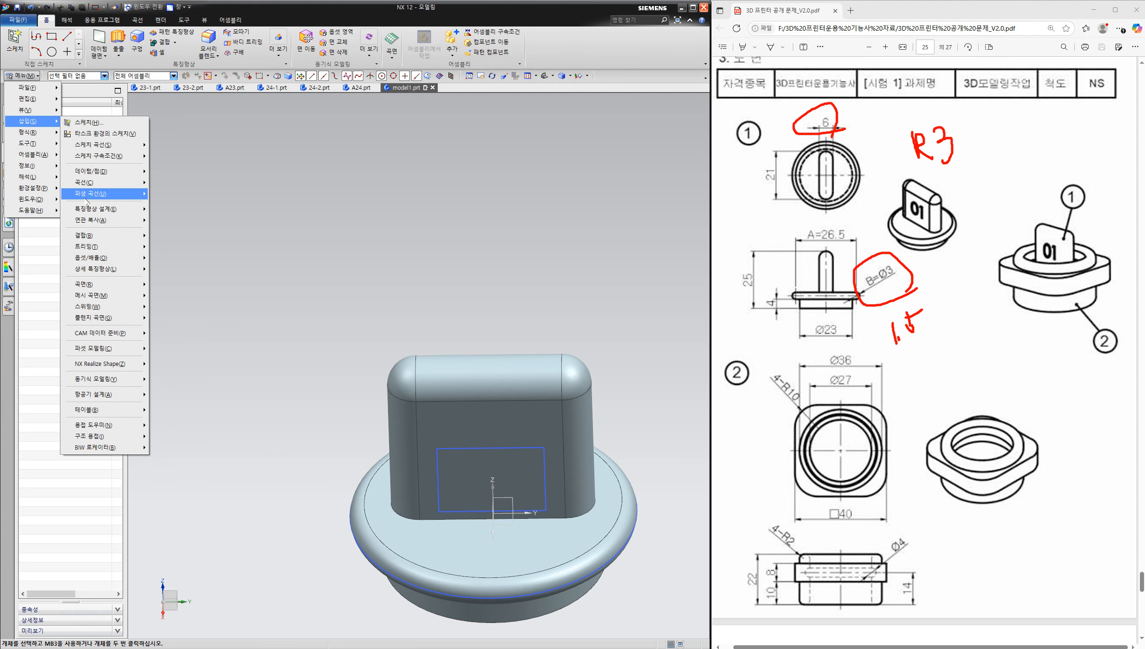
{"action": "mouse_move", "coordinate": [98, 185]}
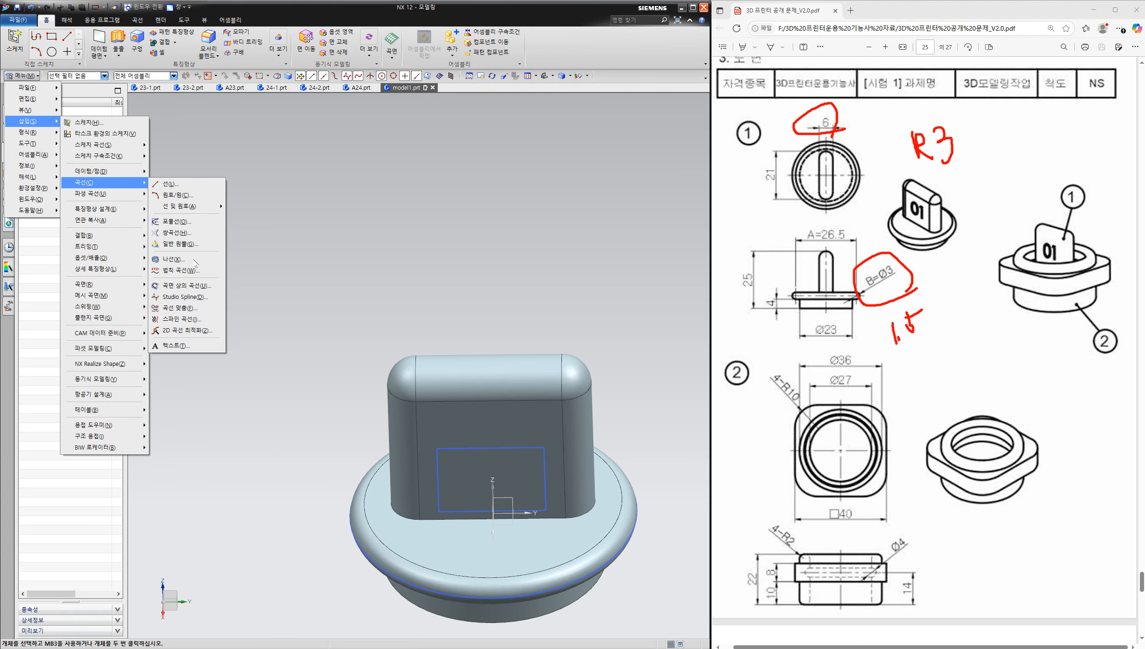
{"action": "left_click", "coordinate": [195, 344]}
{"action": "left_click", "coordinate": [100, 222]}
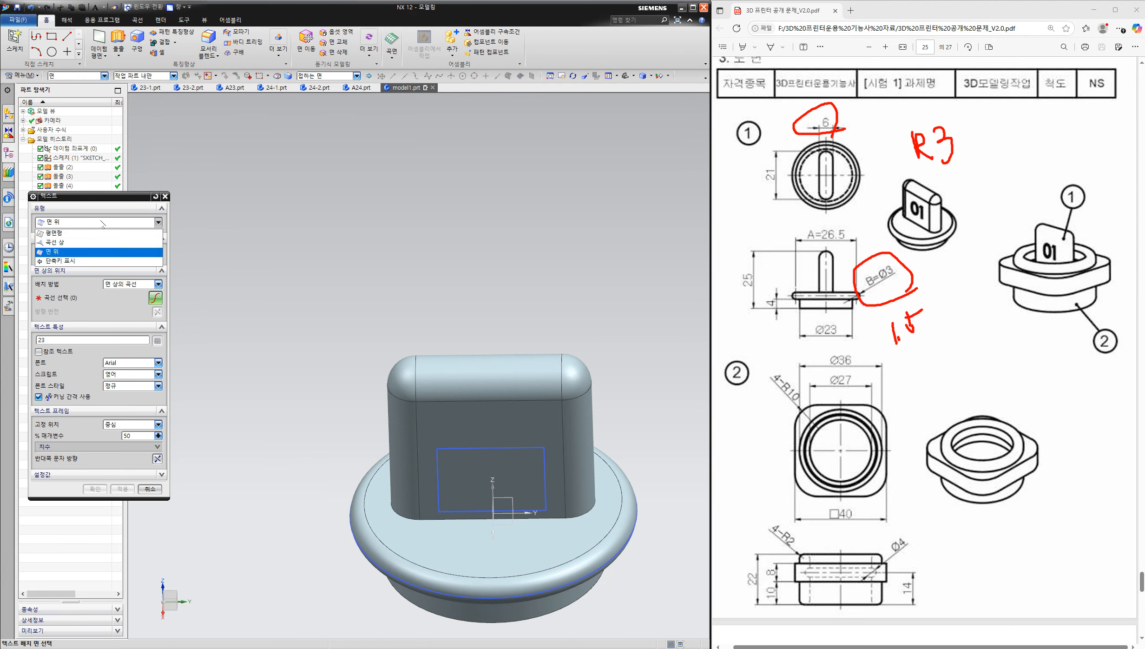
{"action": "left_click", "coordinate": [88, 253]}
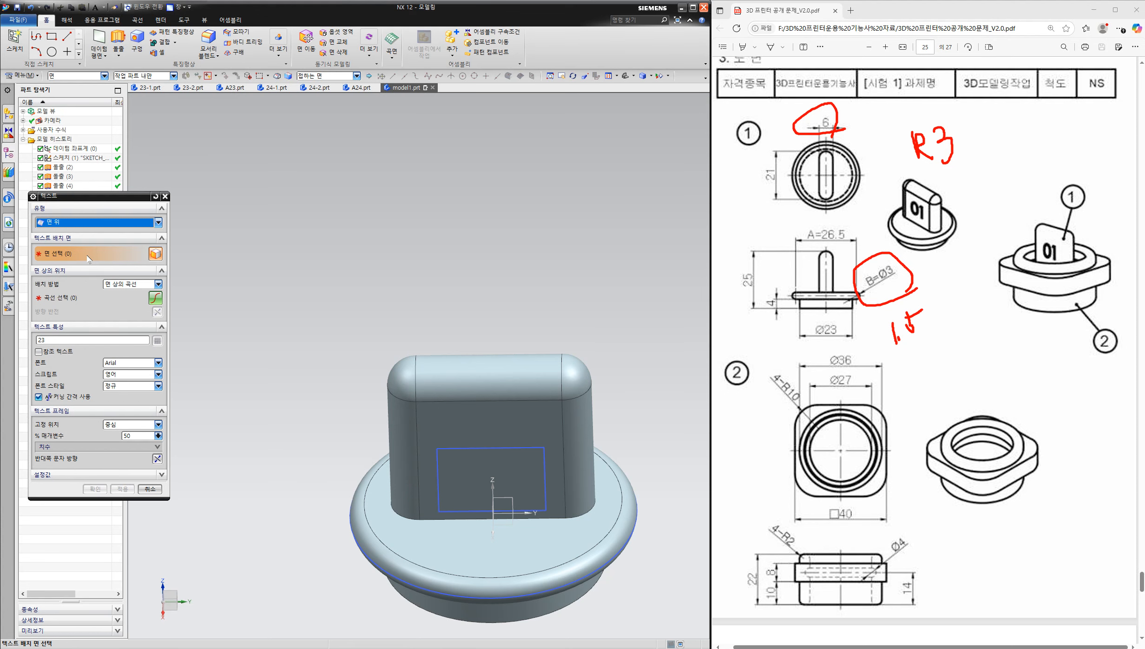
{"action": "left_click", "coordinate": [463, 425]}
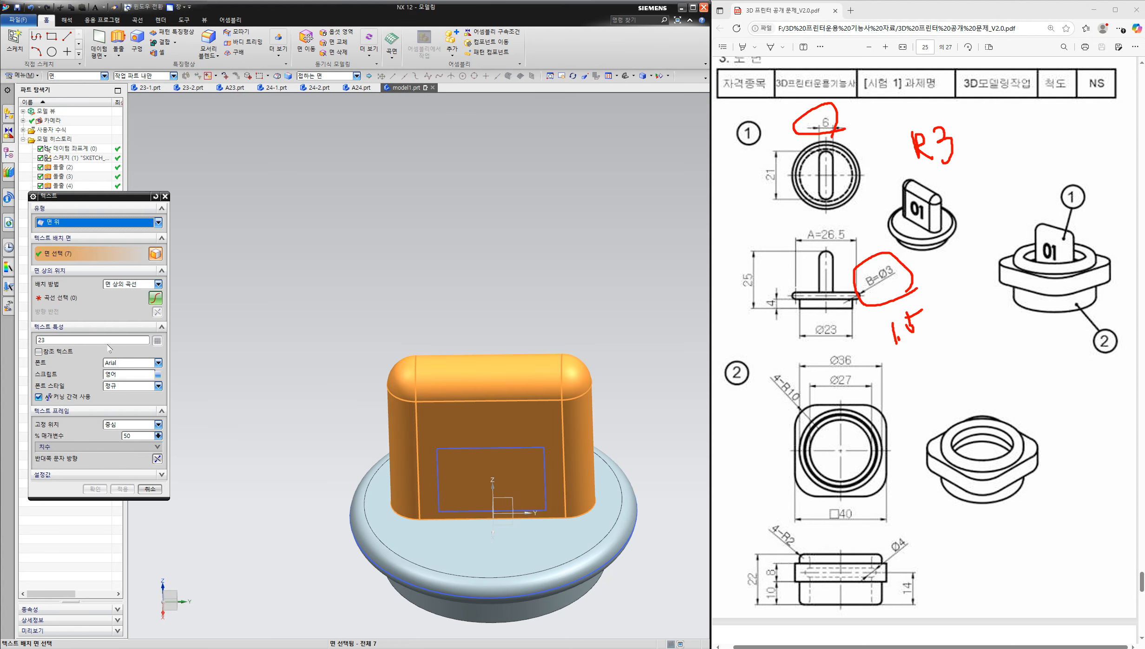
{"action": "left_click", "coordinate": [56, 298]}
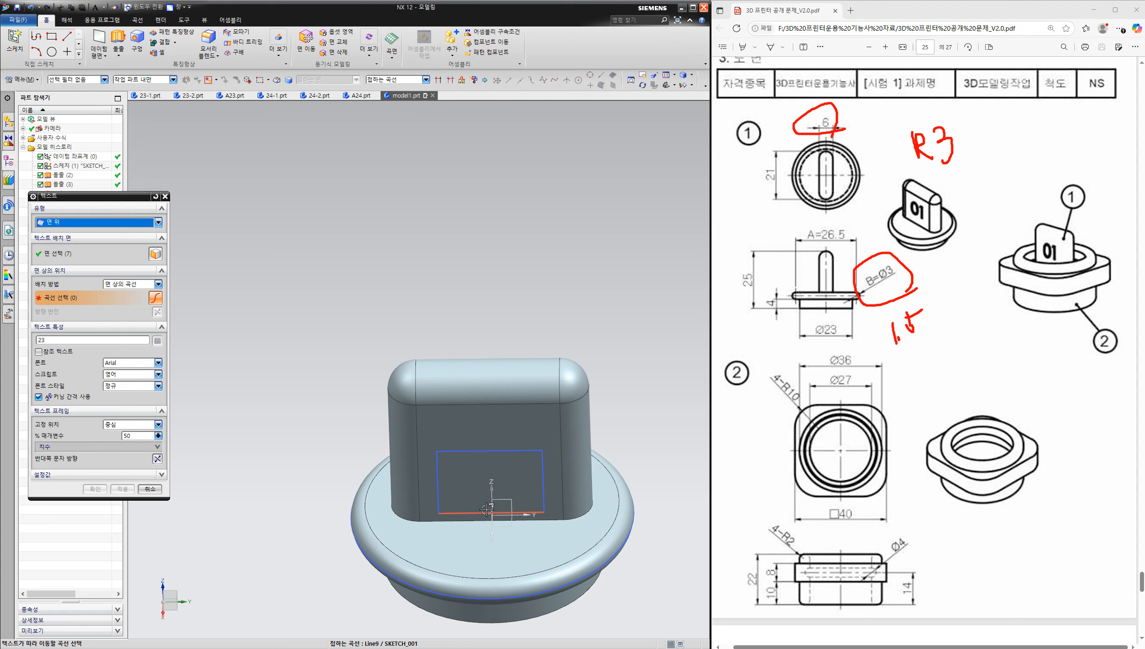
{"action": "left_click", "coordinate": [486, 510]}
{"action": "middle_click_drag", "start_coordinate": [463, 351], "coordinate": [462, 294]}
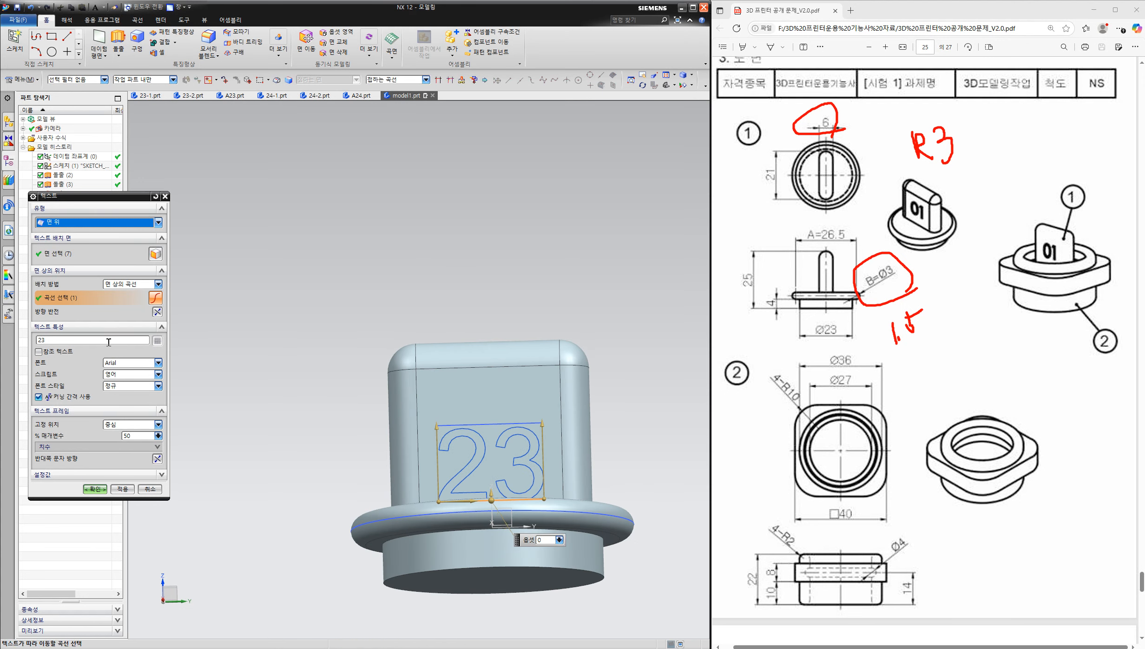
- Look up the drawing number in the PDF, set the text to 25 and create it
{"action": "double_click", "coordinate": [86, 340]}
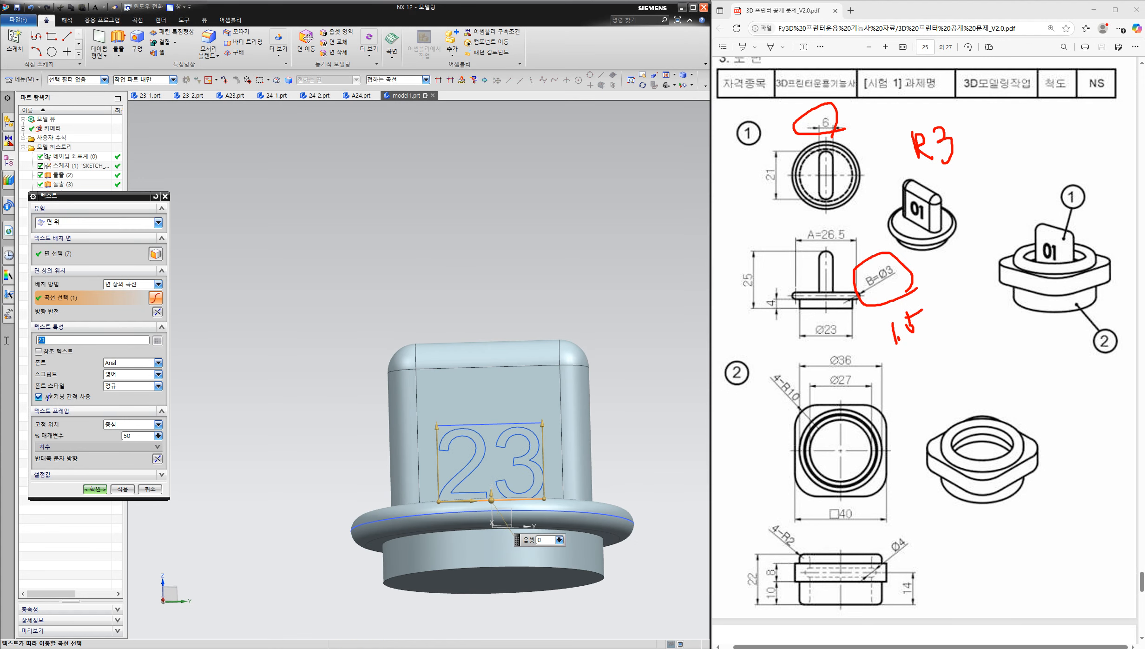
{"action": "left_click", "coordinate": [959, 309]}
{"action": "scroll", "coordinate": [960, 309], "scroll_direction": "up", "scroll_amount": 5}
{"action": "scroll", "coordinate": [967, 309], "scroll_direction": "down", "scroll_amount": 2}
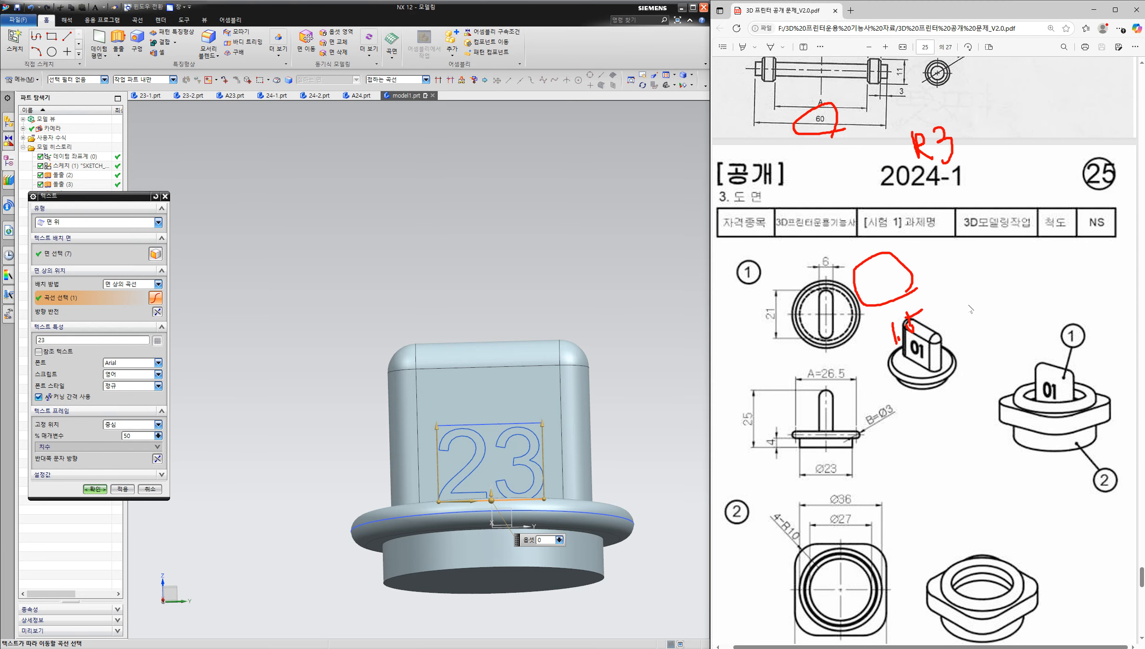
{"action": "scroll", "coordinate": [970, 309], "scroll_direction": "up", "scroll_amount": 2}
{"action": "left_click", "coordinate": [42, 341]}
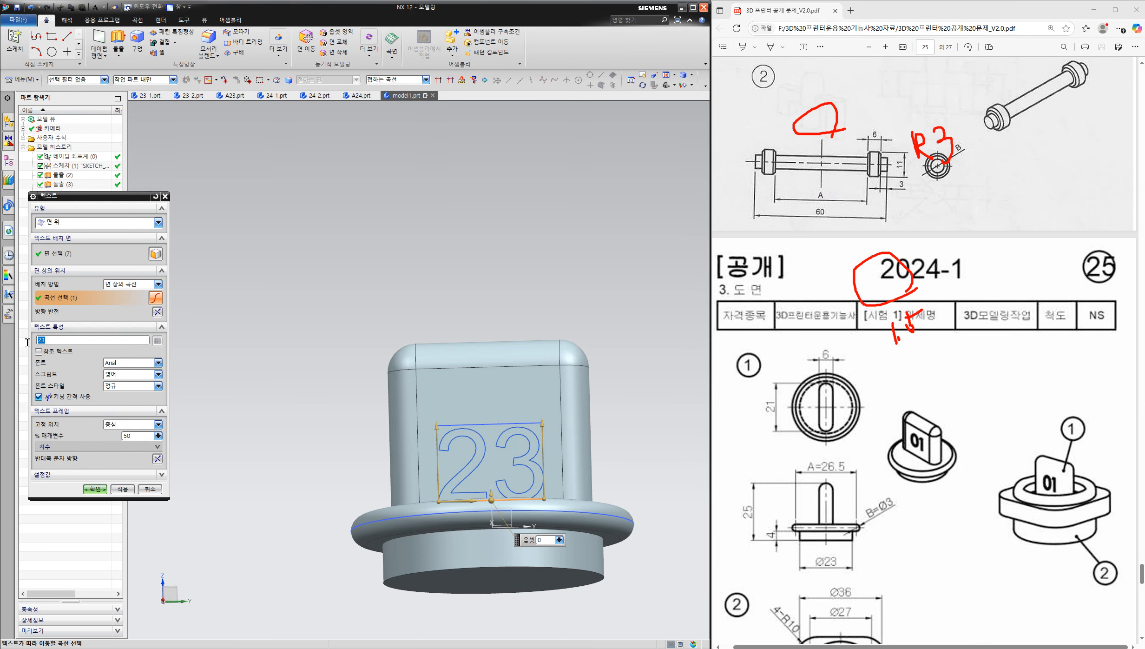
{"action": "type", "text": "25"}
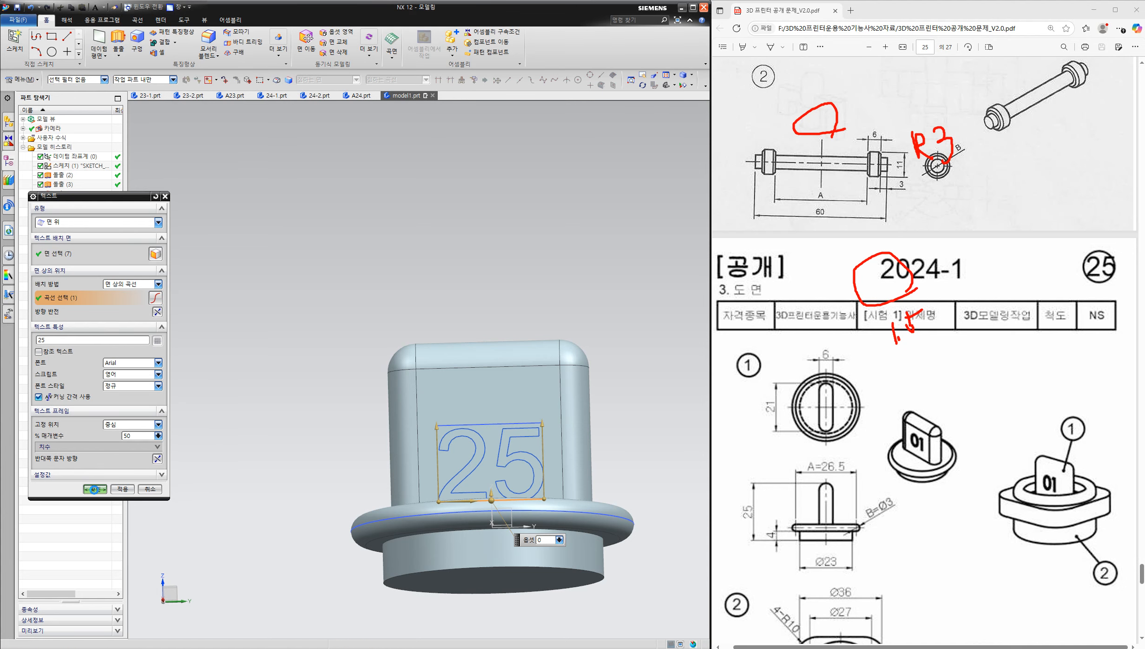
{"action": "left_click", "coordinate": [94, 489]}
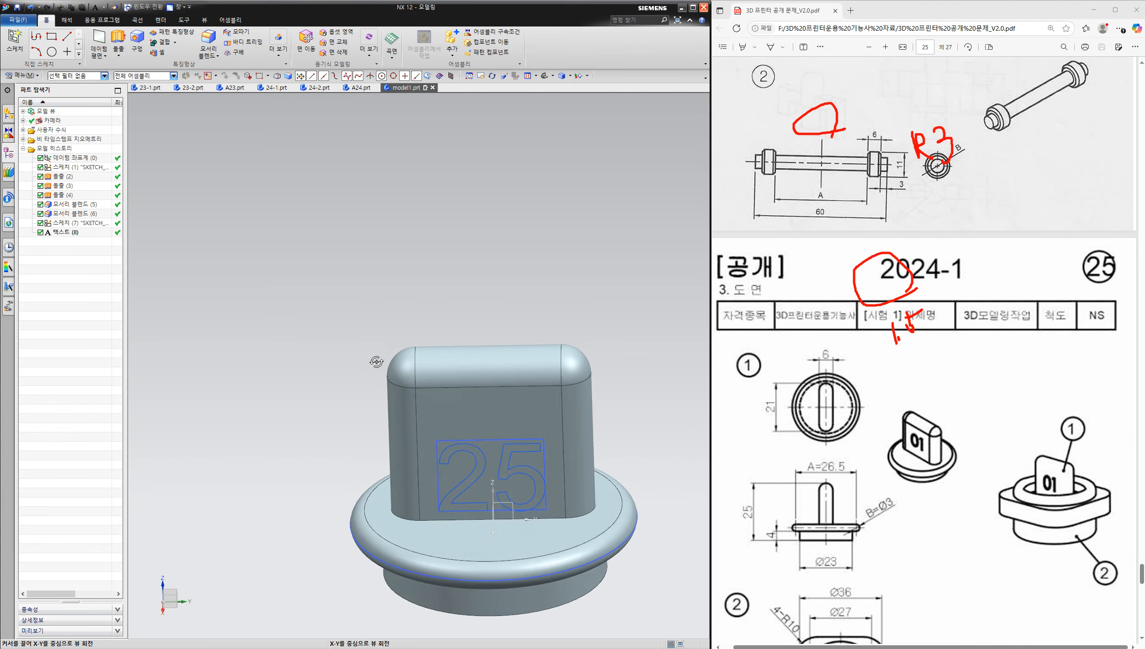
- Start an Extrude using region boundary curves and select the interiors of the digits 2 and 5 on the handle's face as the section
{"action": "scroll", "coordinate": [511, 471], "scroll_direction": "up", "scroll_amount": 3}
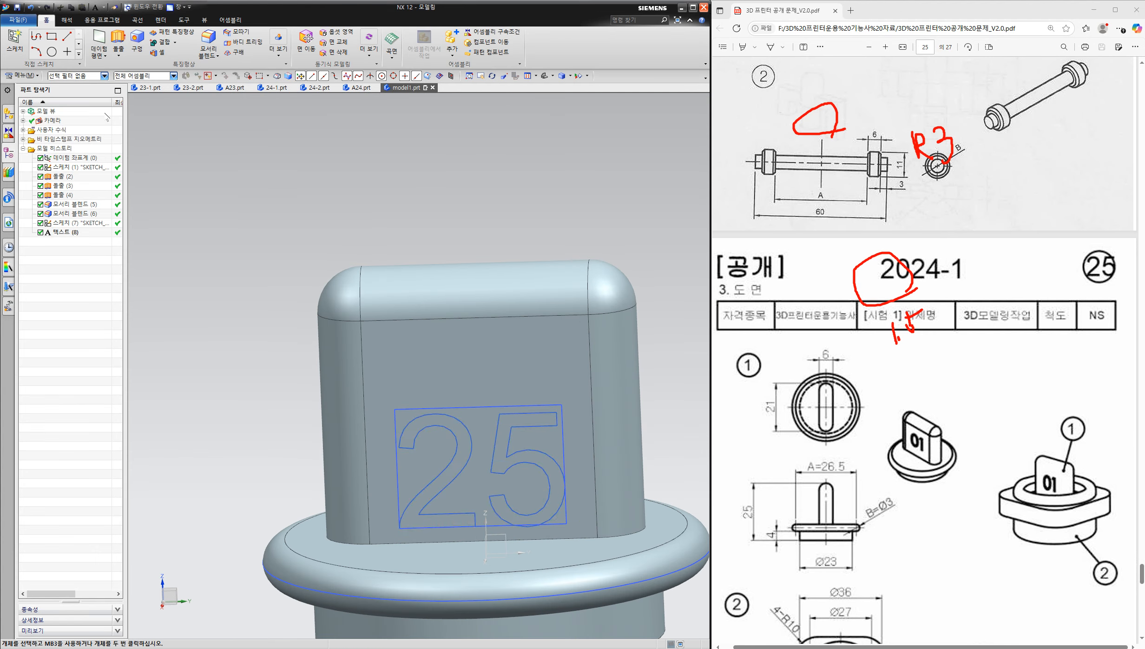
{"action": "key", "text": "x"}
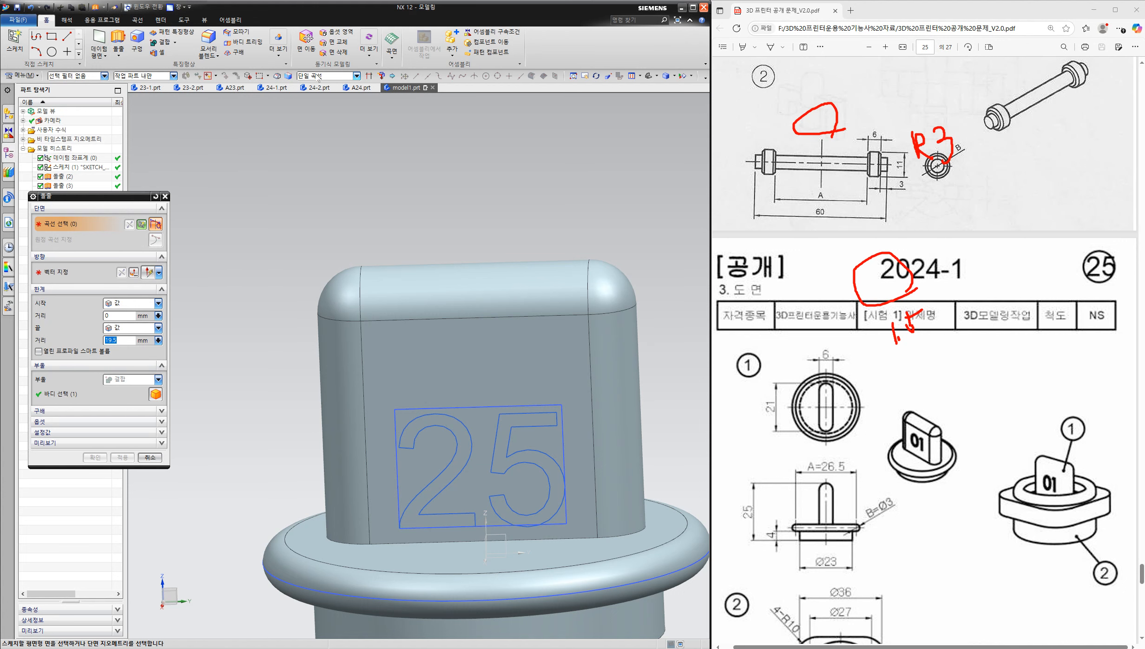
{"action": "left_click", "coordinate": [318, 77]}
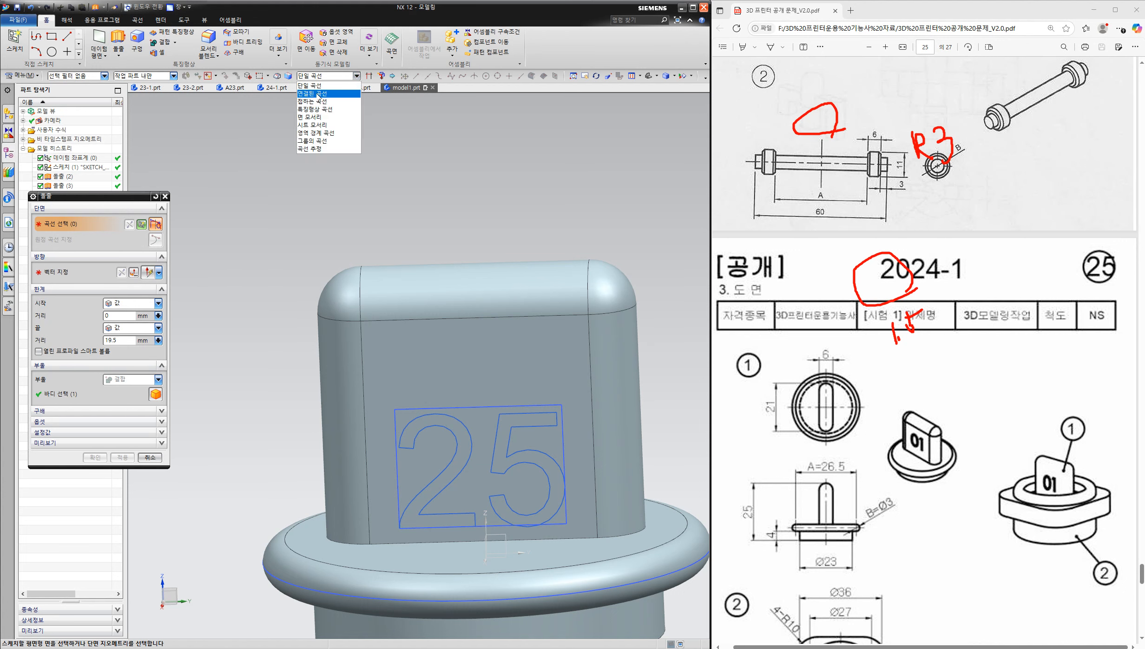
{"action": "left_click", "coordinate": [327, 133]}
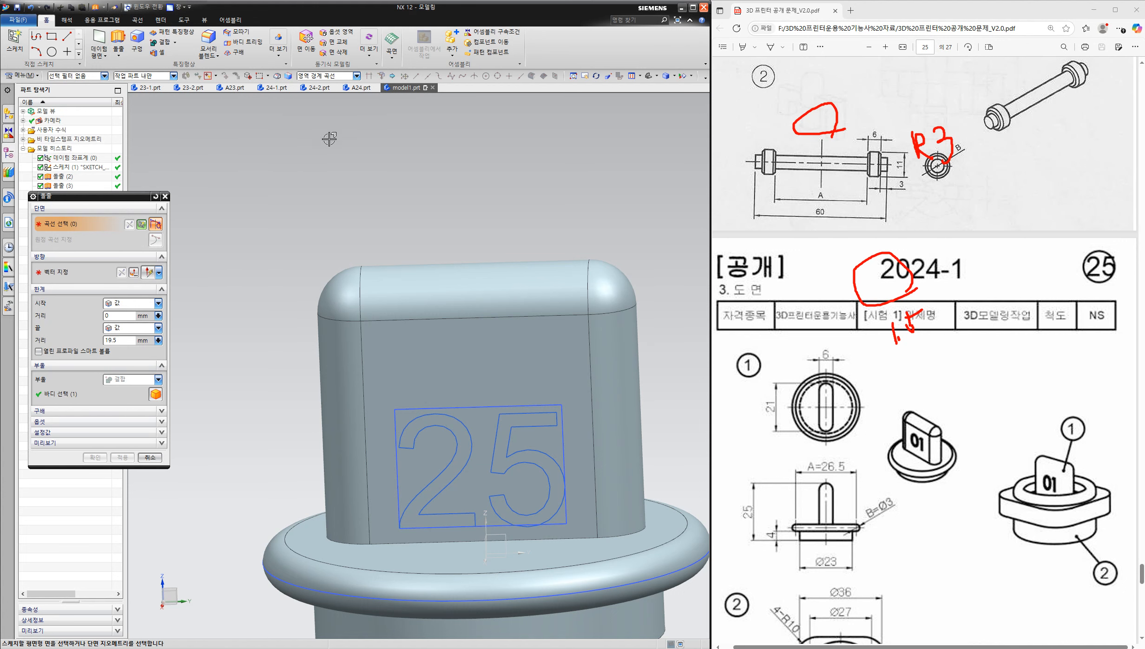
{"action": "left_click", "coordinate": [428, 419]}
{"action": "left_click", "coordinate": [512, 423]}
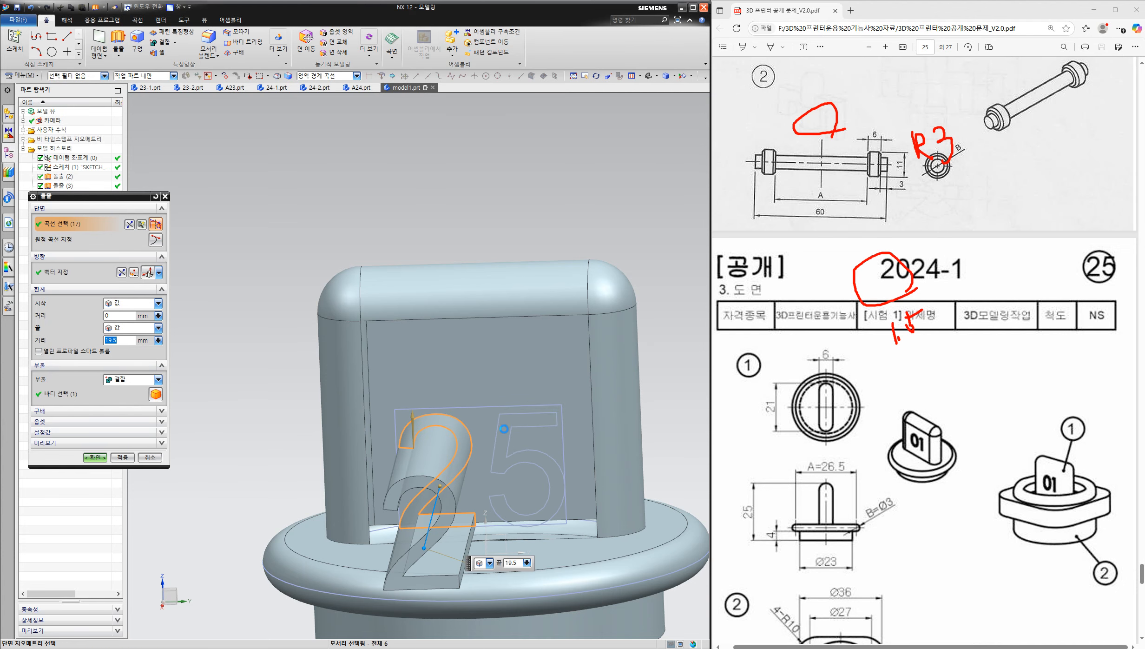
{"action": "scroll", "coordinate": [513, 534], "scroll_direction": "up", "scroll_amount": 3}
{"action": "scroll", "coordinate": [516, 537], "scroll_direction": "up", "scroll_amount": 4}
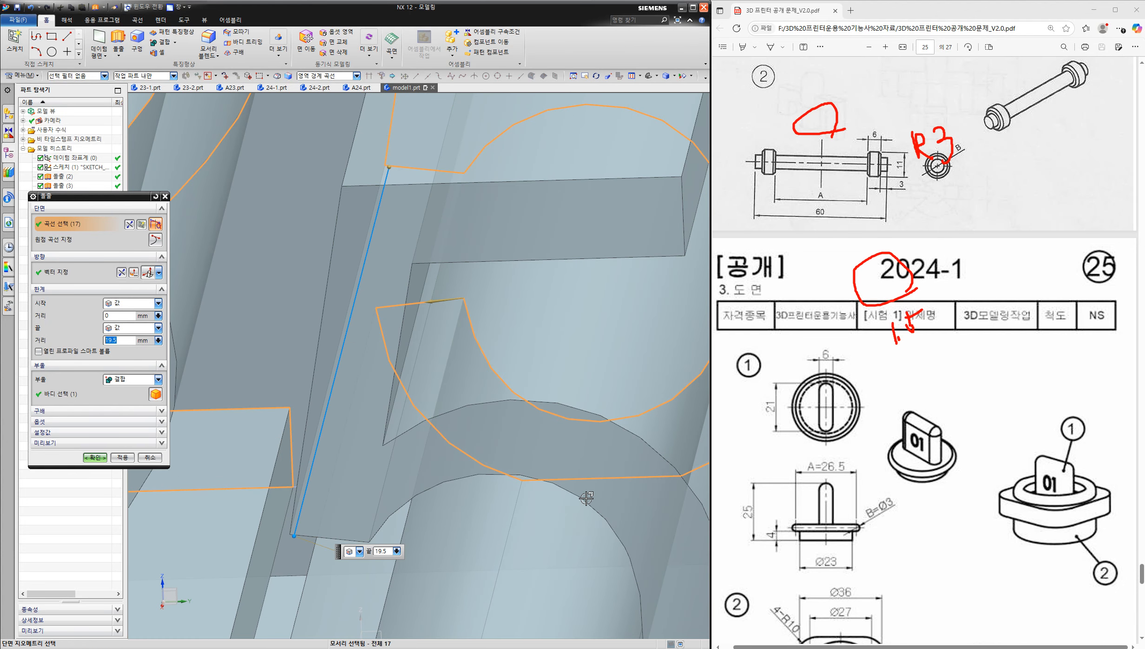
{"action": "left_click", "coordinate": [595, 484]}
{"action": "scroll", "coordinate": [563, 391], "scroll_direction": "down", "scroll_amount": 5}
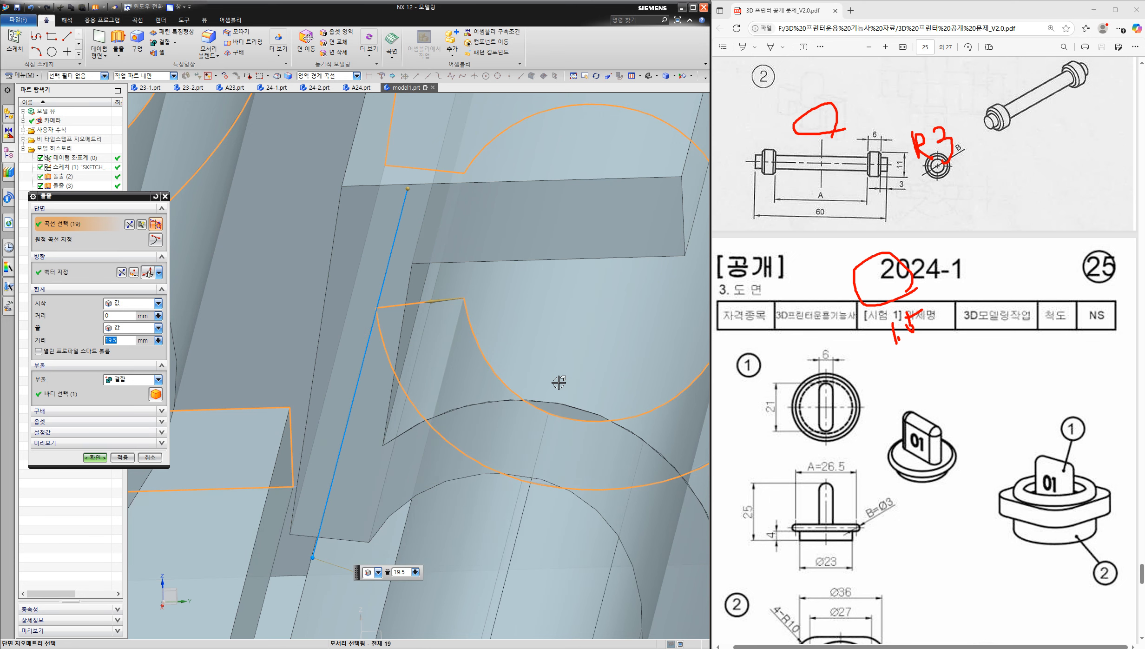
- Extrude the 25 profile from 0 to -1 mm and subtract it from the body to engrave the digits
{"action": "left_click", "coordinate": [116, 316]}
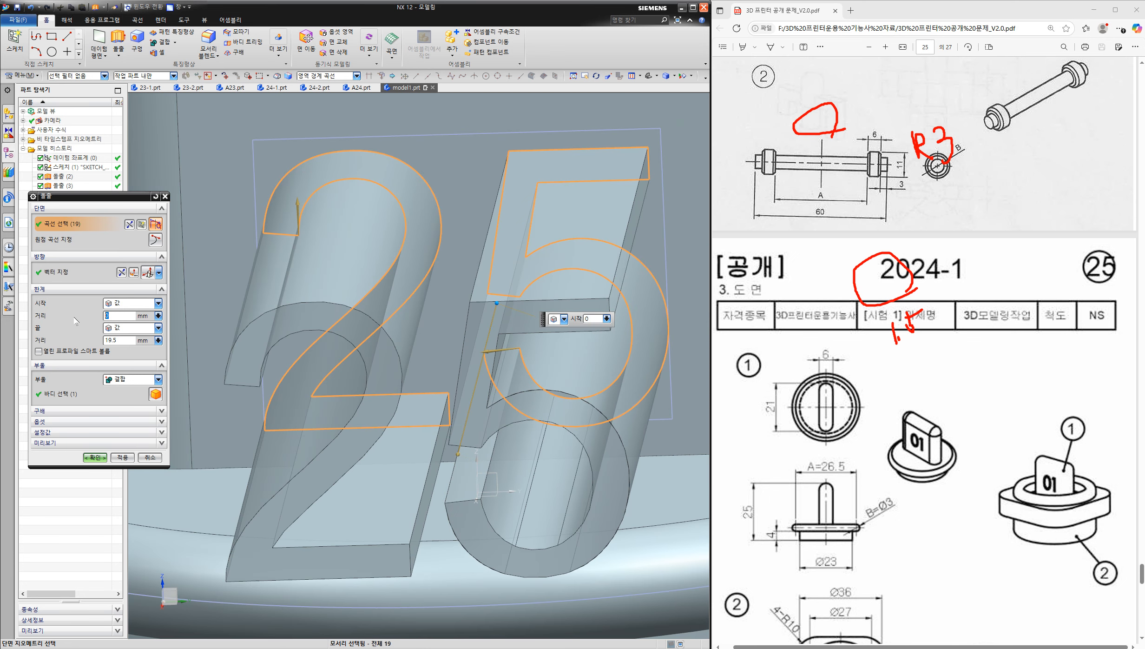
{"action": "middle_click_drag", "start_coordinate": [190, 309], "coordinate": [310, 298]}
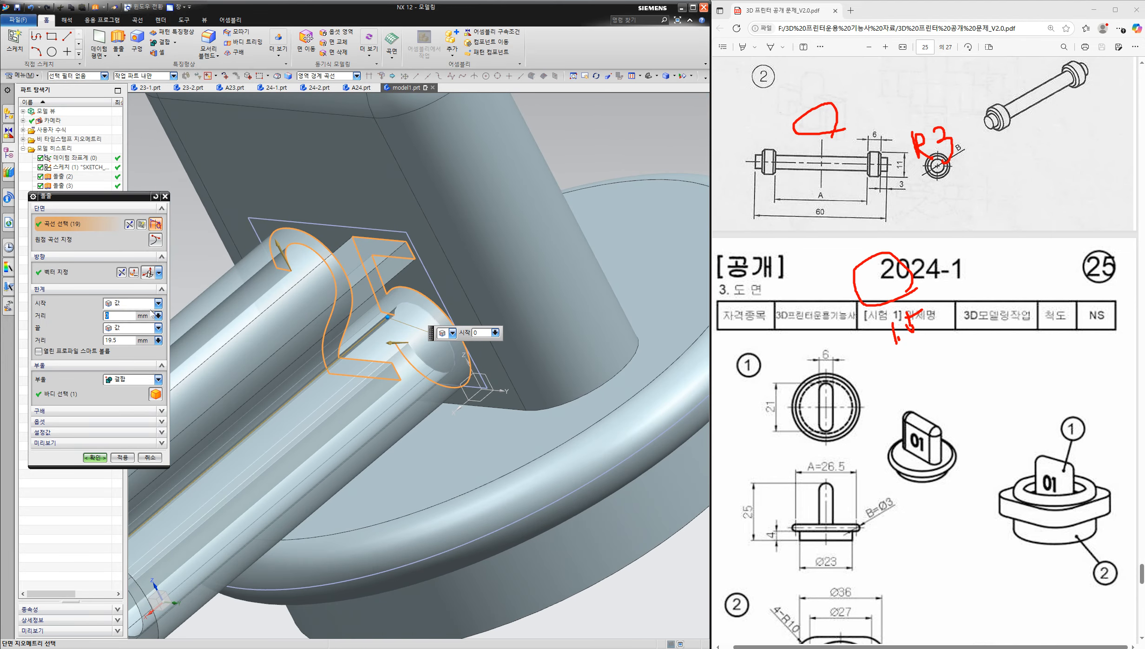
{"action": "left_click", "coordinate": [123, 339]}
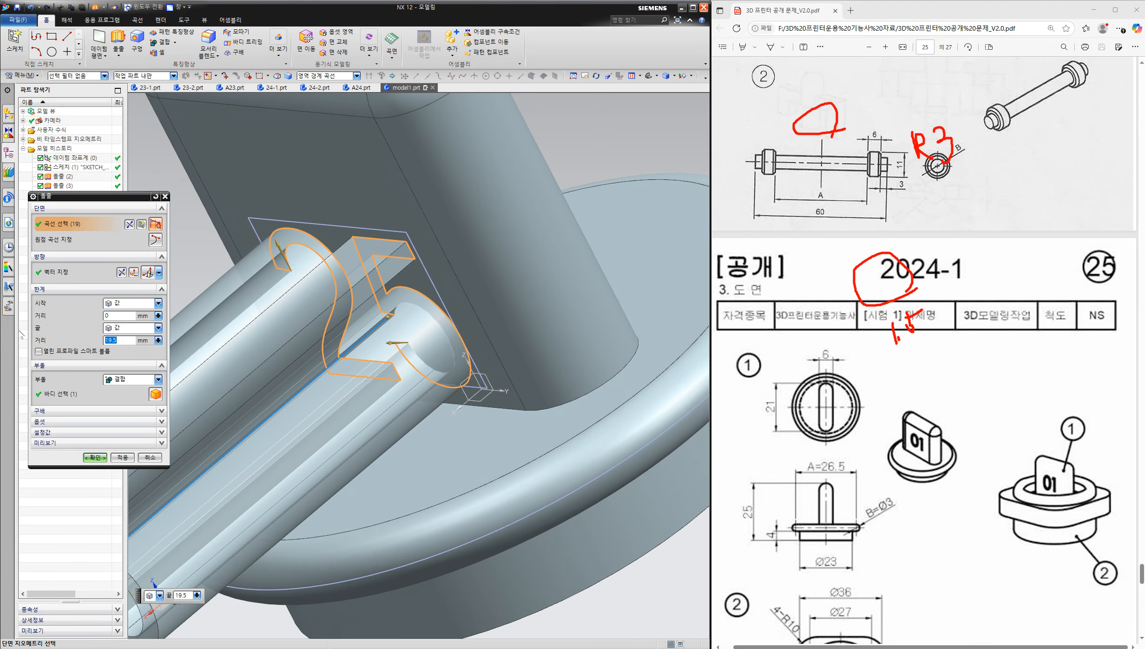
{"action": "key", "text": "Return"}
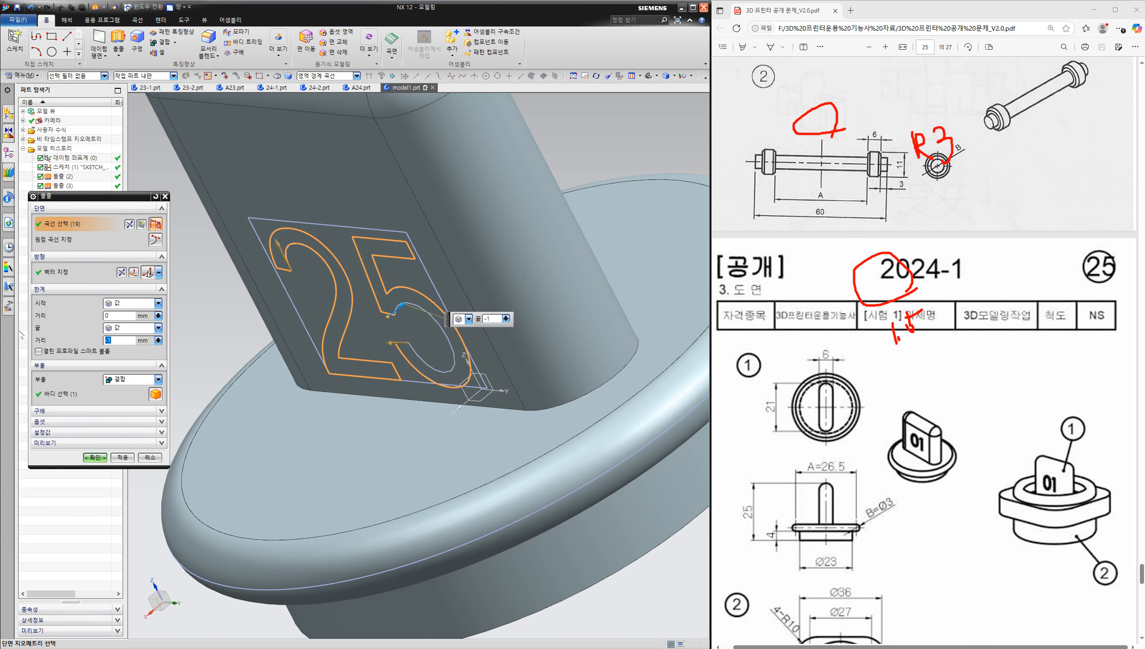
{"action": "left_click", "coordinate": [130, 381]}
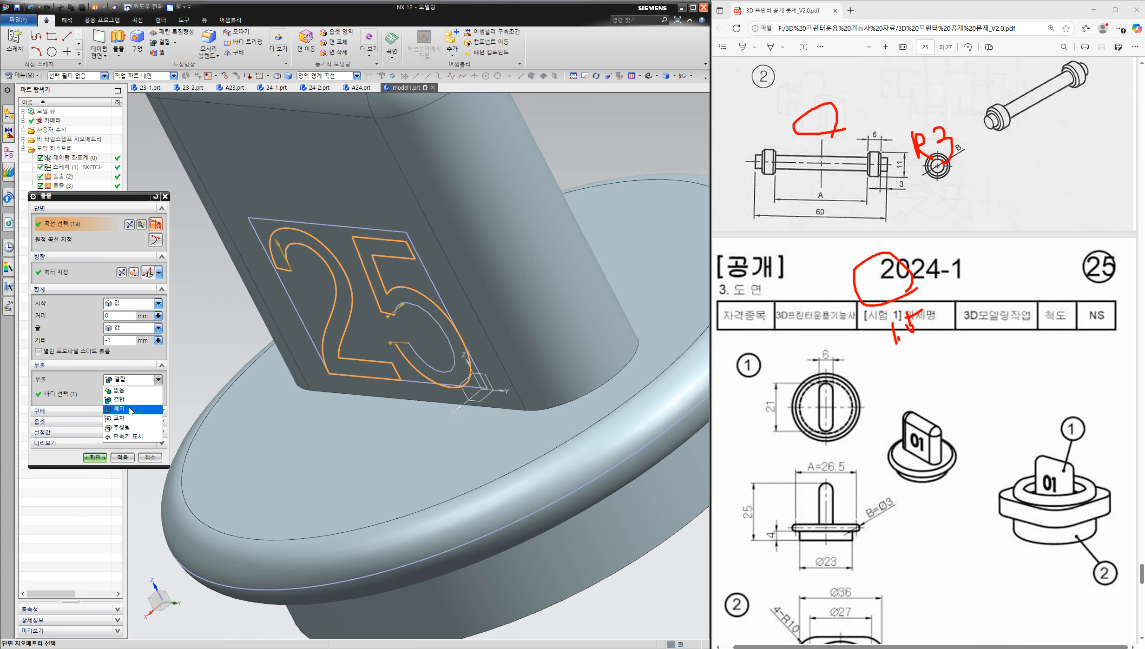
{"action": "left_click", "coordinate": [118, 409]}
{"action": "middle_click_drag", "start_coordinate": [290, 357], "coordinate": [261, 325]}
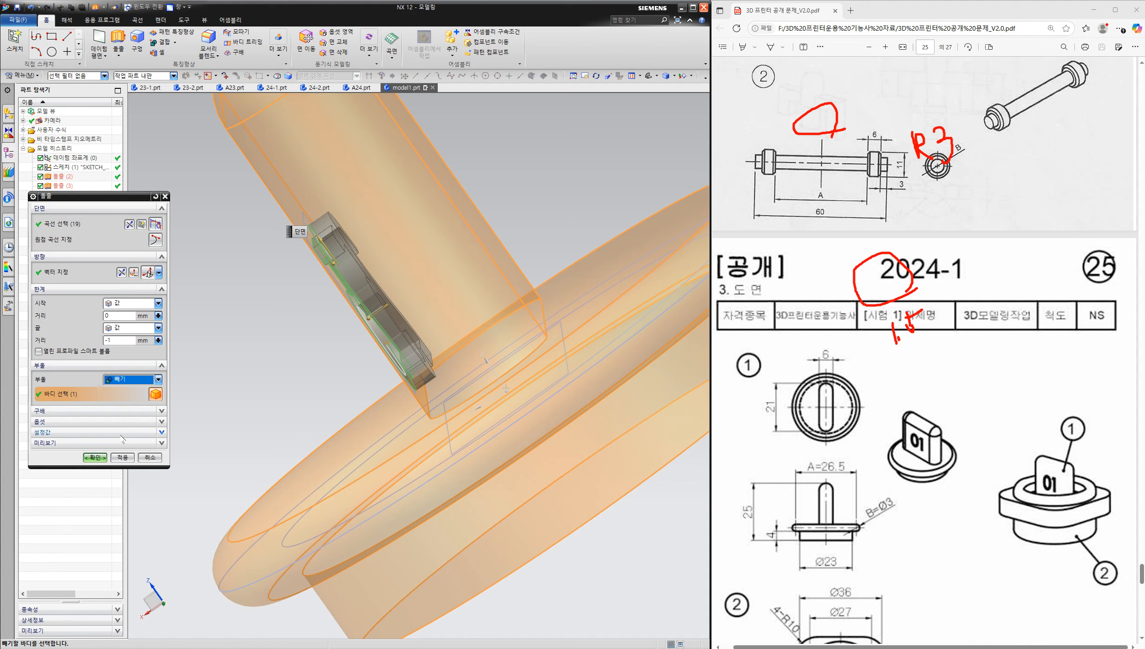
{"action": "left_click", "coordinate": [93, 459]}
- Hide everything in the part except the solid body
{"action": "mouse_move", "coordinate": [261, 371]}
{"action": "middle_mouse_down"}
{"action": "mouse_move", "coordinate": [301, 384]}
{"action": "mouse_move", "coordinate": [376, 336]}
{"action": "middle_mouse_up"}
{"action": "scroll", "coordinate": [376, 336], "scroll_direction": "down", "scroll_amount": 3}
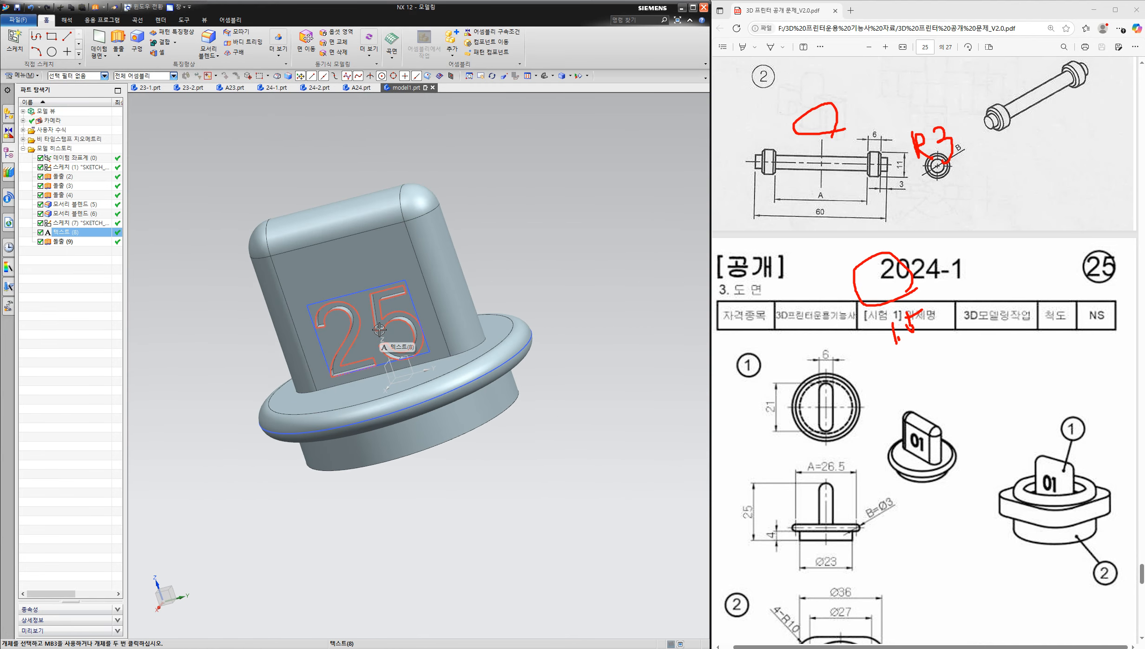
{"action": "key", "text": "ctrl+w"}
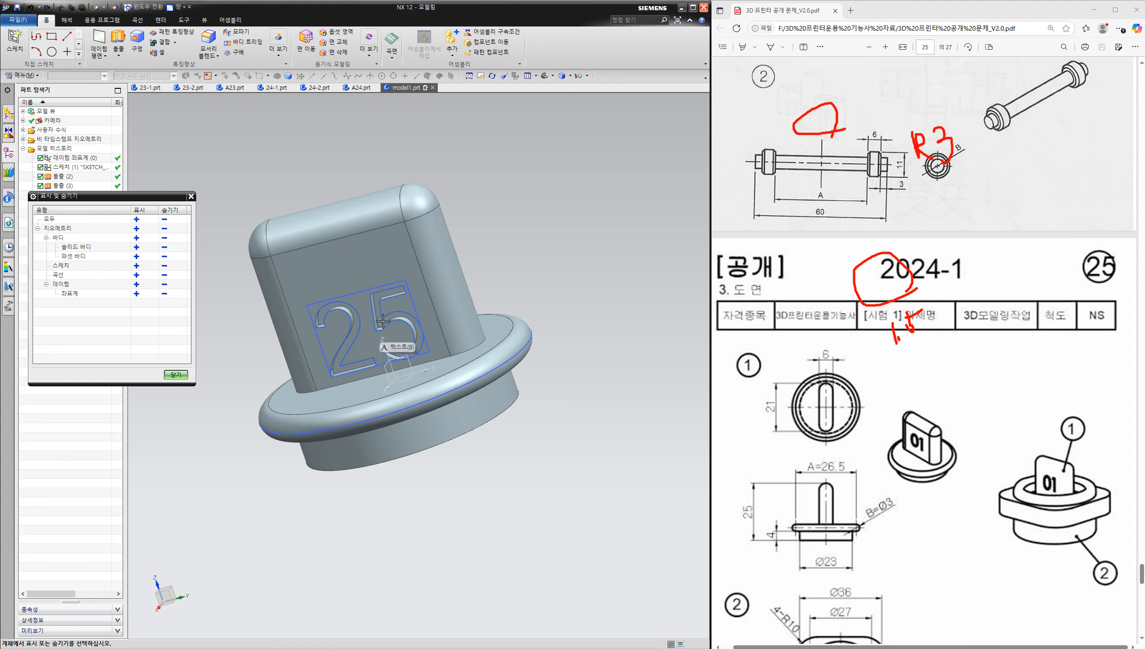
{"action": "left_click", "coordinate": [165, 219]}
{"action": "left_click", "coordinate": [136, 247]}
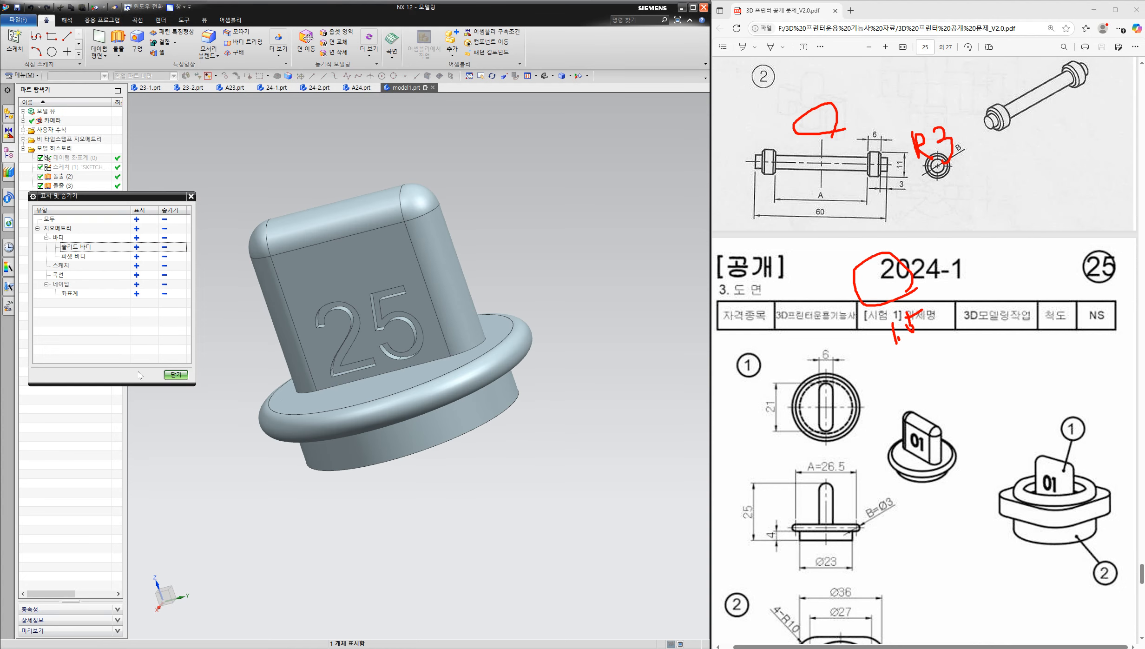
{"action": "left_click", "coordinate": [175, 375]}
{"action": "middle_click_drag", "start_coordinate": [302, 358], "coordinate": [352, 361]}
{"action": "left_click", "coordinate": [15, 48]}
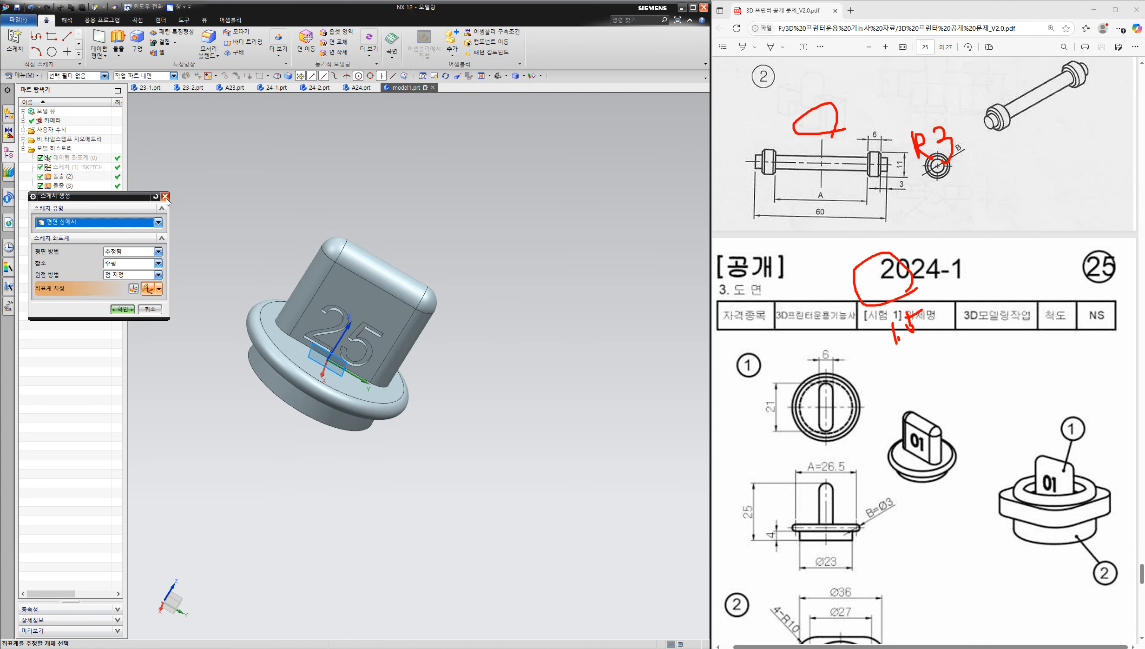
{"action": "left_click", "coordinate": [165, 196]}
- Save the part under the name 25-1 on the G: drive
{"action": "left_click", "coordinate": [18, 19]}
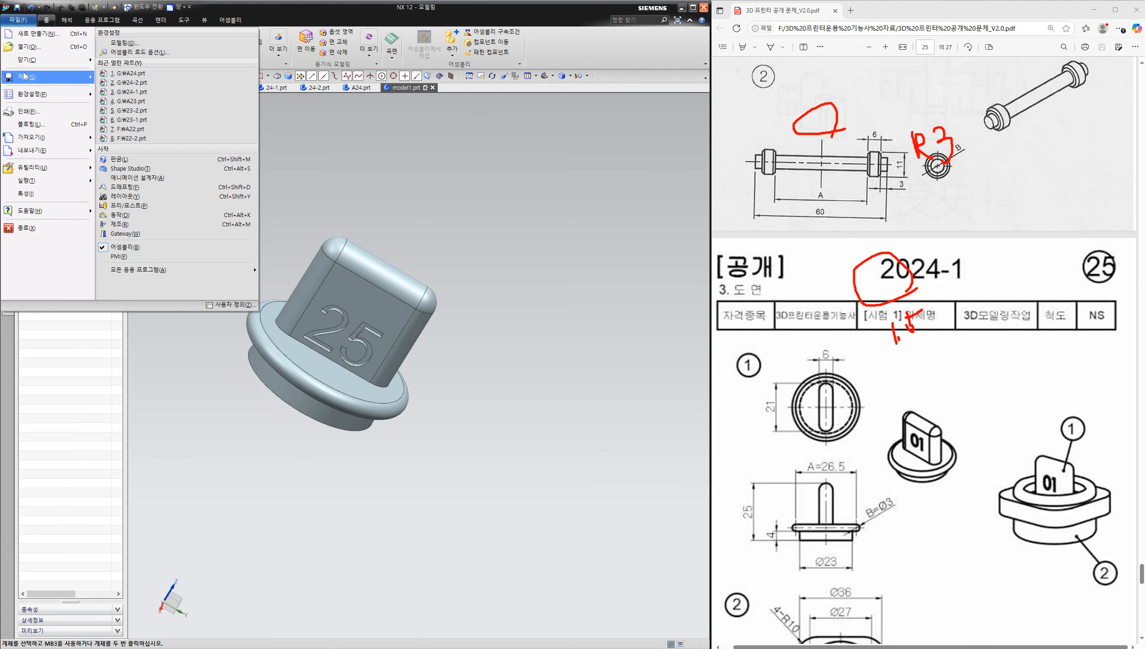
{"action": "mouse_move", "coordinate": [24, 76]}
{"action": "left_click", "coordinate": [151, 93]}
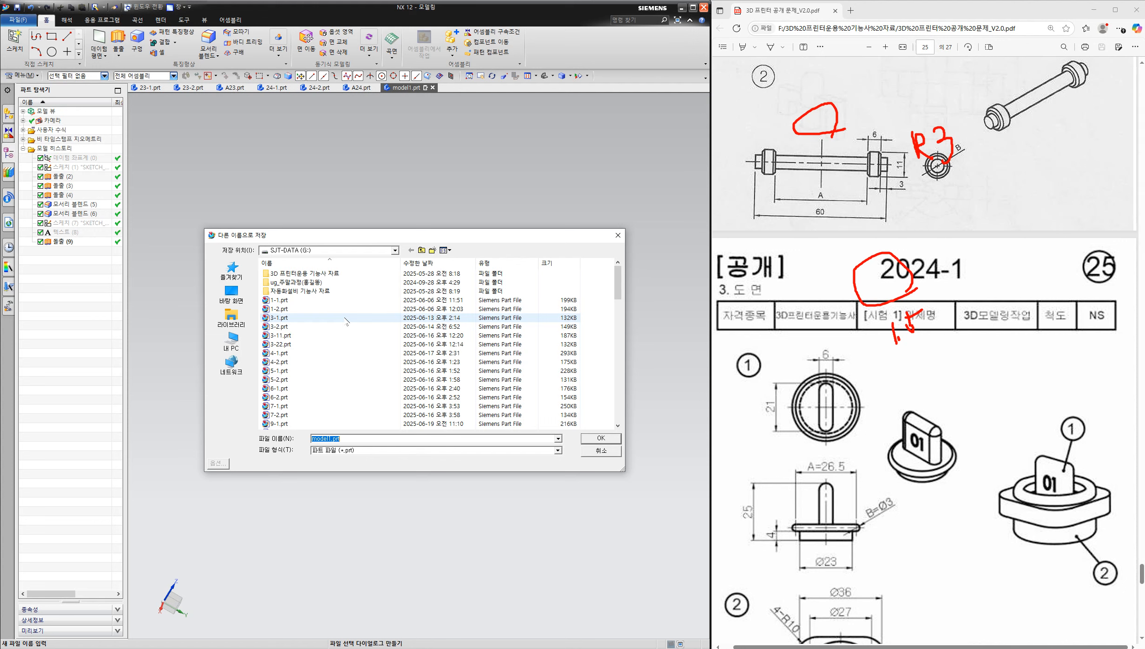
{"action": "type", "text": "25-1"}
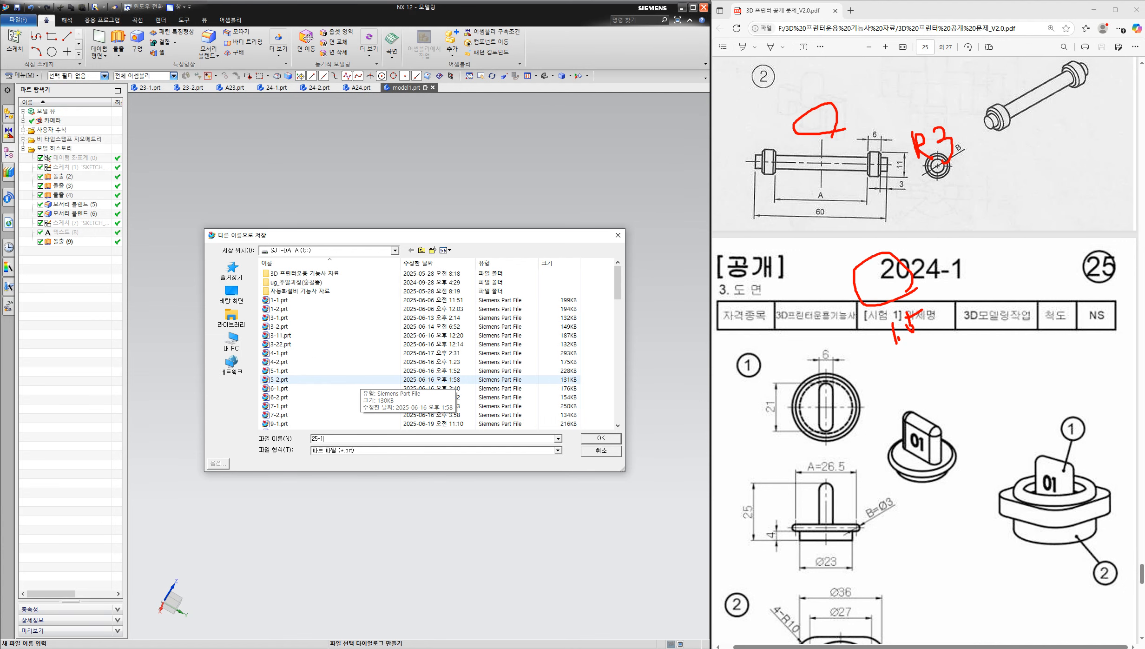
{"action": "key", "text": "Return"}
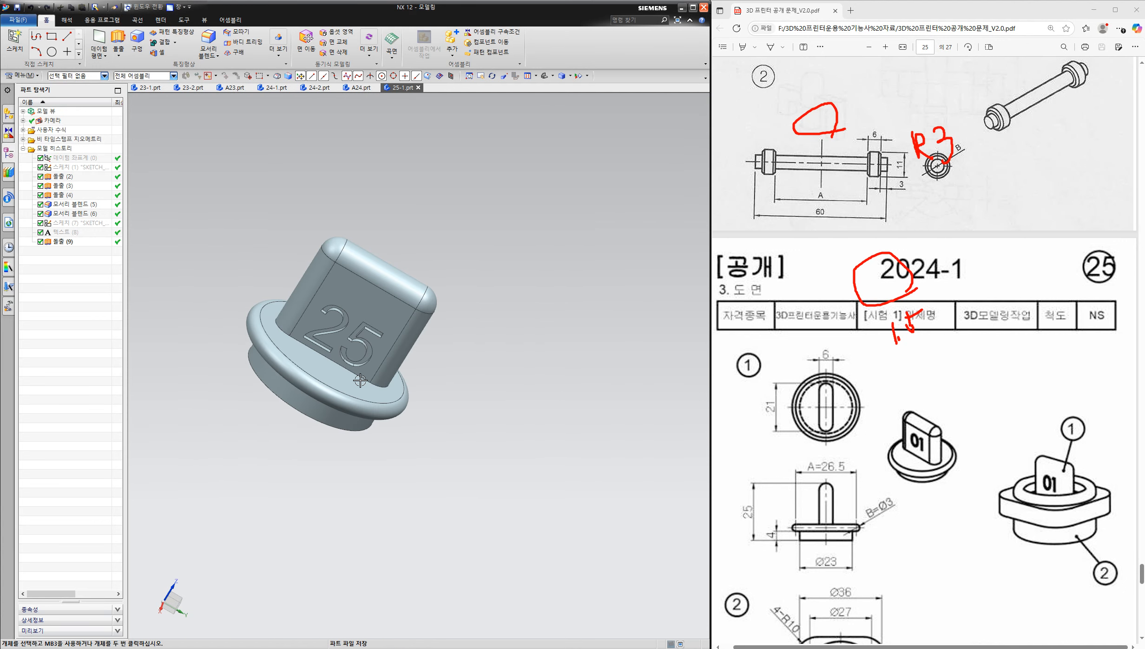
- Create a new millimetre Model part and start a sketch on the XY plane
{"action": "left_click", "coordinate": [23, 23]}
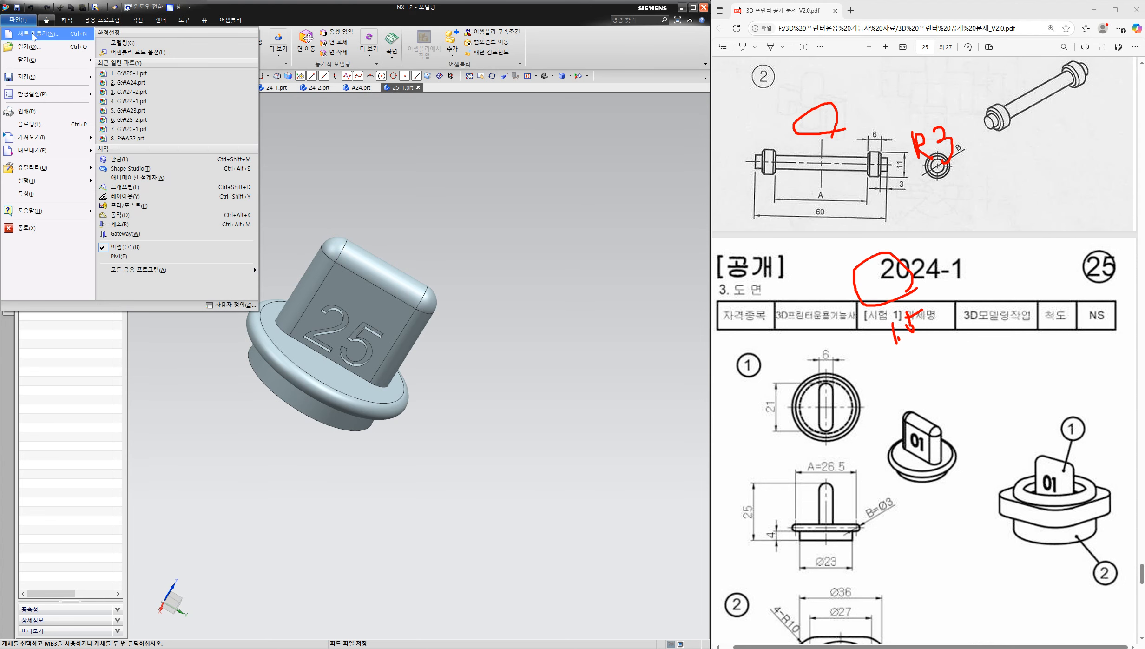
{"action": "left_click", "coordinate": [37, 37]}
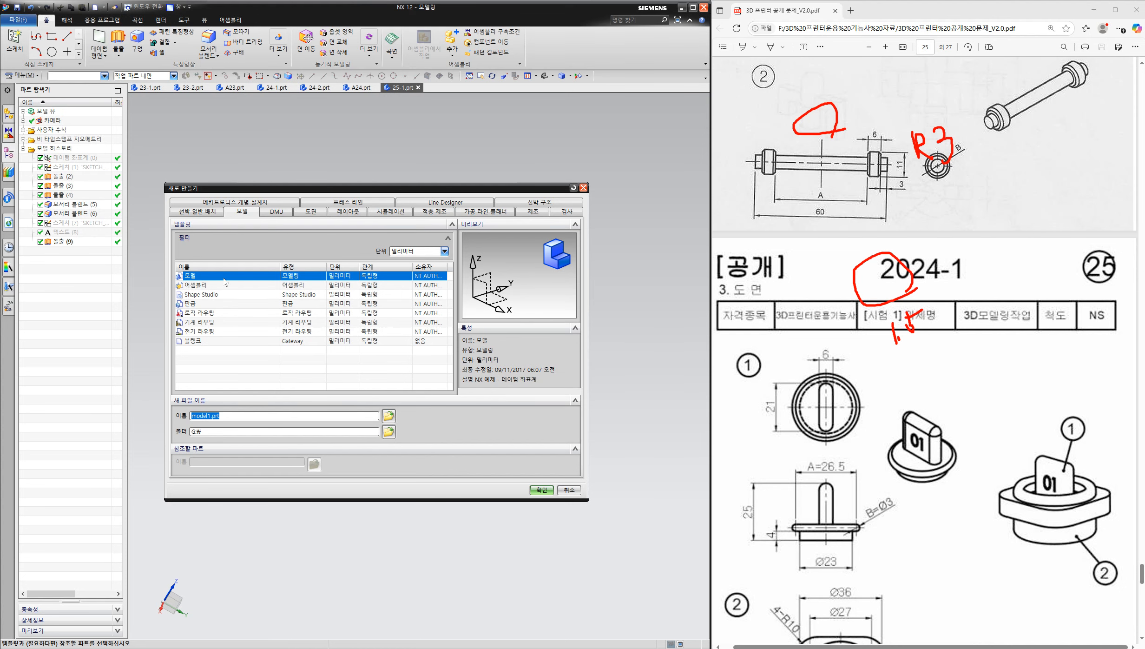
{"action": "left_click", "coordinate": [543, 490]}
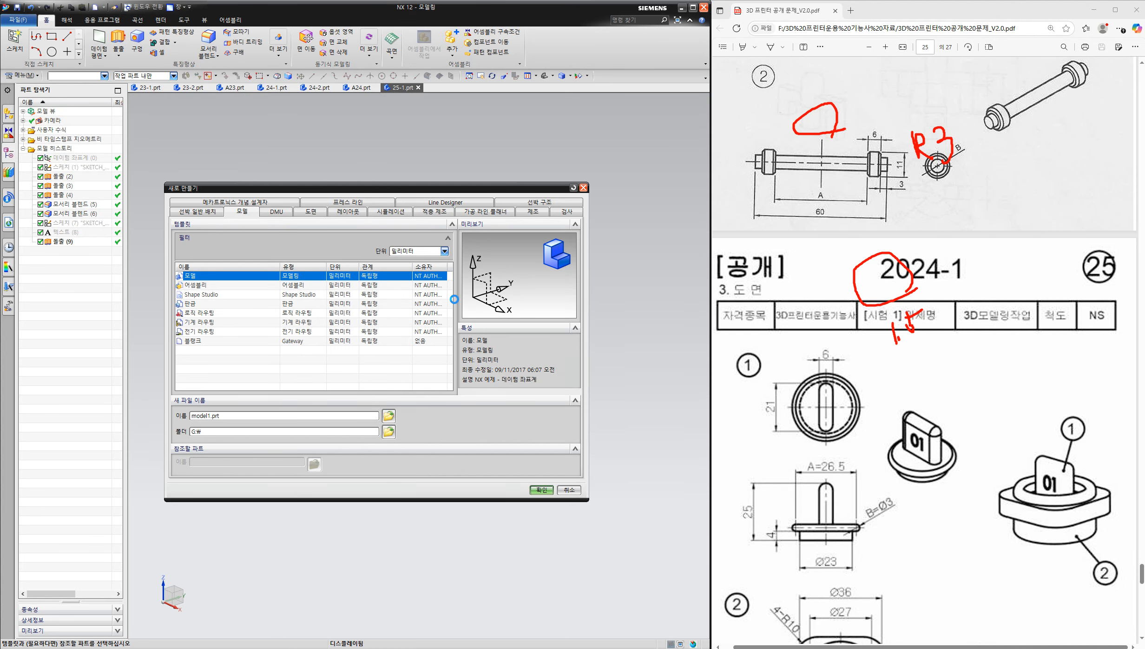
{"action": "left_click", "coordinate": [15, 52]}
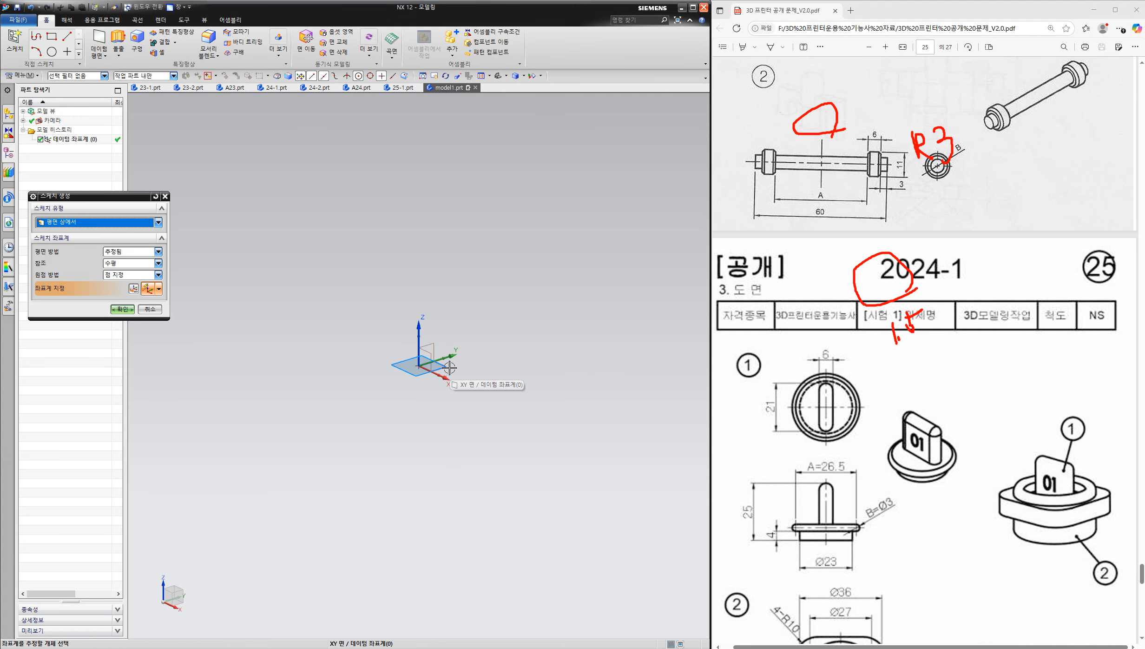
{"action": "left_click", "coordinate": [123, 309]}
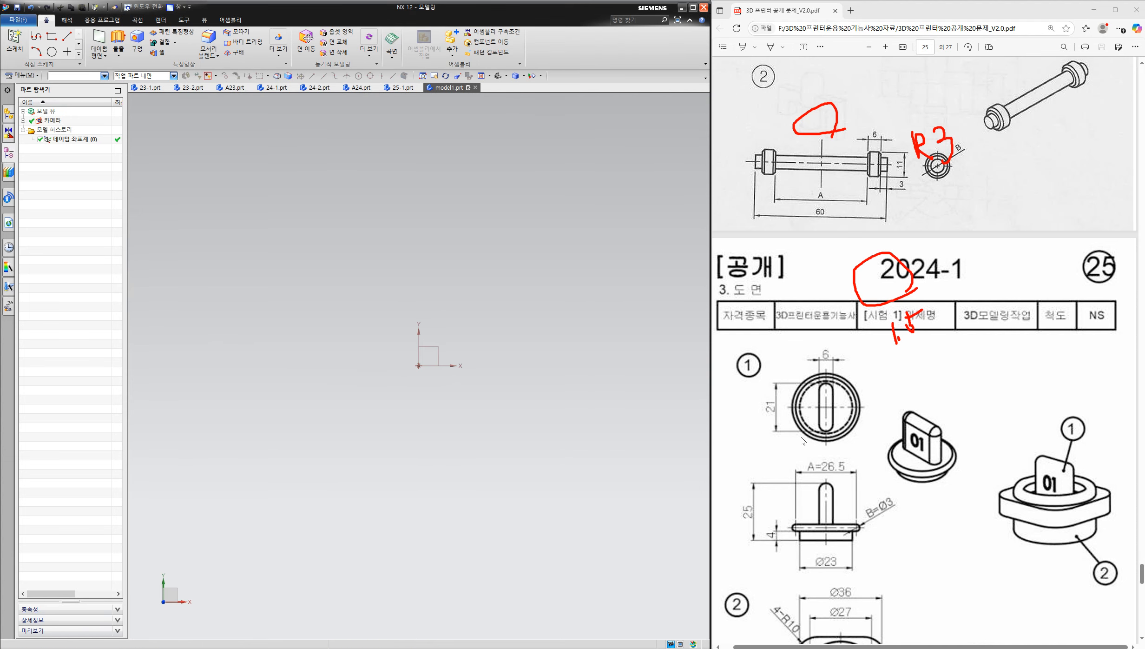
- Bring up part 2 in the PDF and sketch two concentric circles at the origin, the inner one about 58 mm in diameter
{"action": "scroll", "coordinate": [851, 444], "scroll_direction": "down", "scroll_amount": 6}
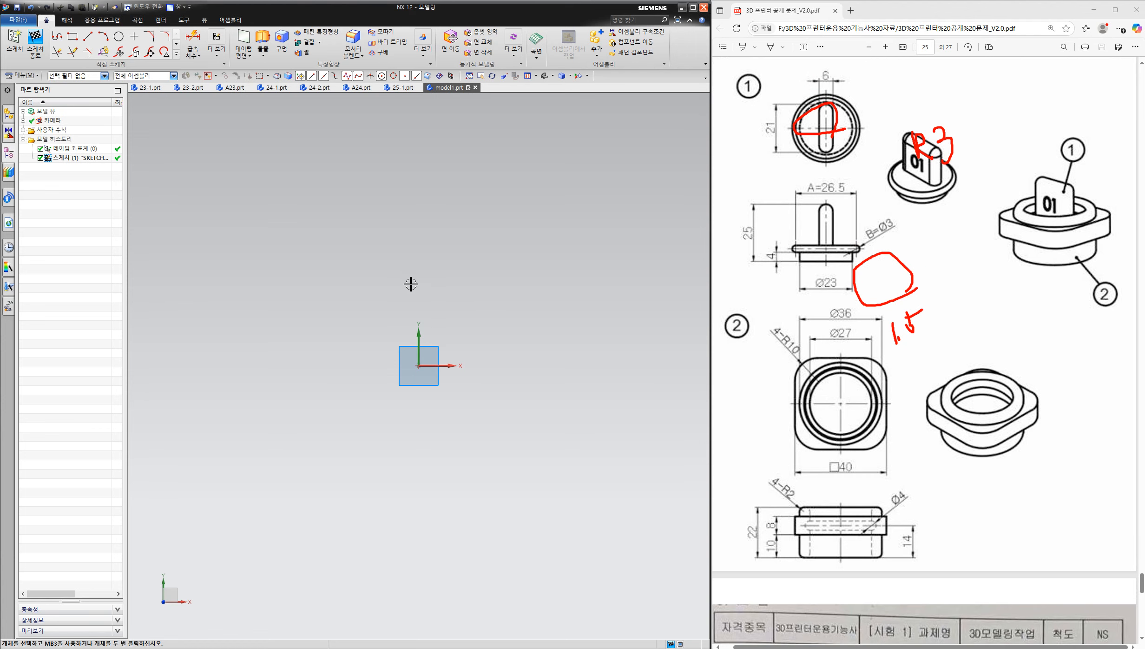
{"action": "scroll", "coordinate": [462, 375], "scroll_direction": "up", "scroll_amount": 2}
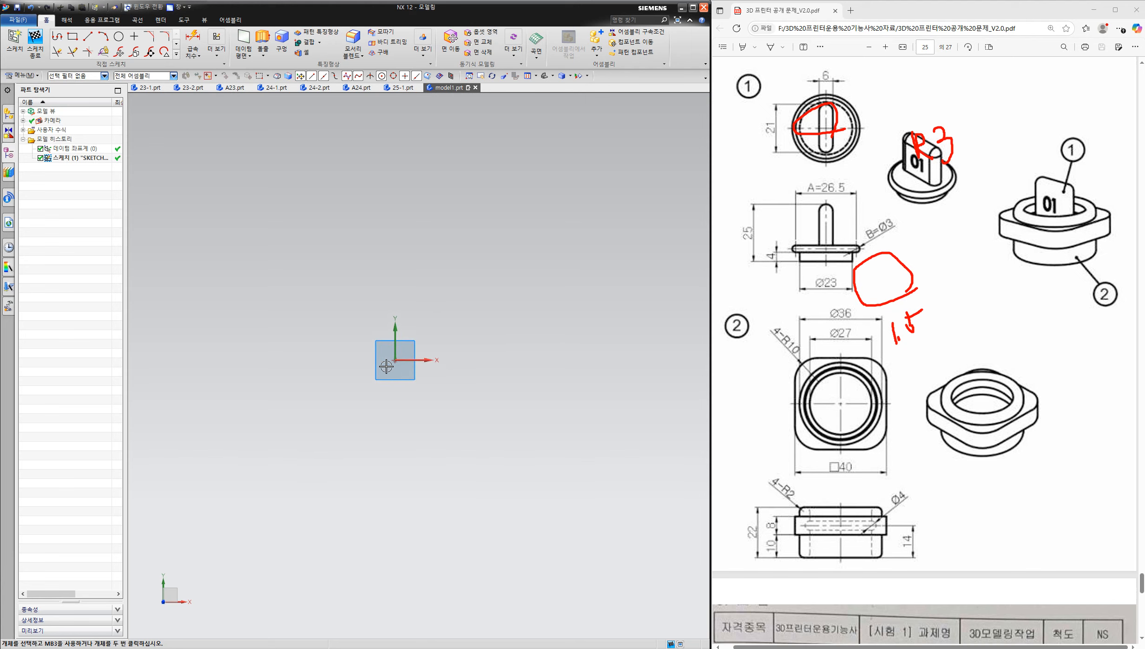
{"action": "left_click", "coordinate": [118, 36]}
{"action": "left_click", "coordinate": [394, 362]}
{"action": "left_click", "coordinate": [449, 340]}
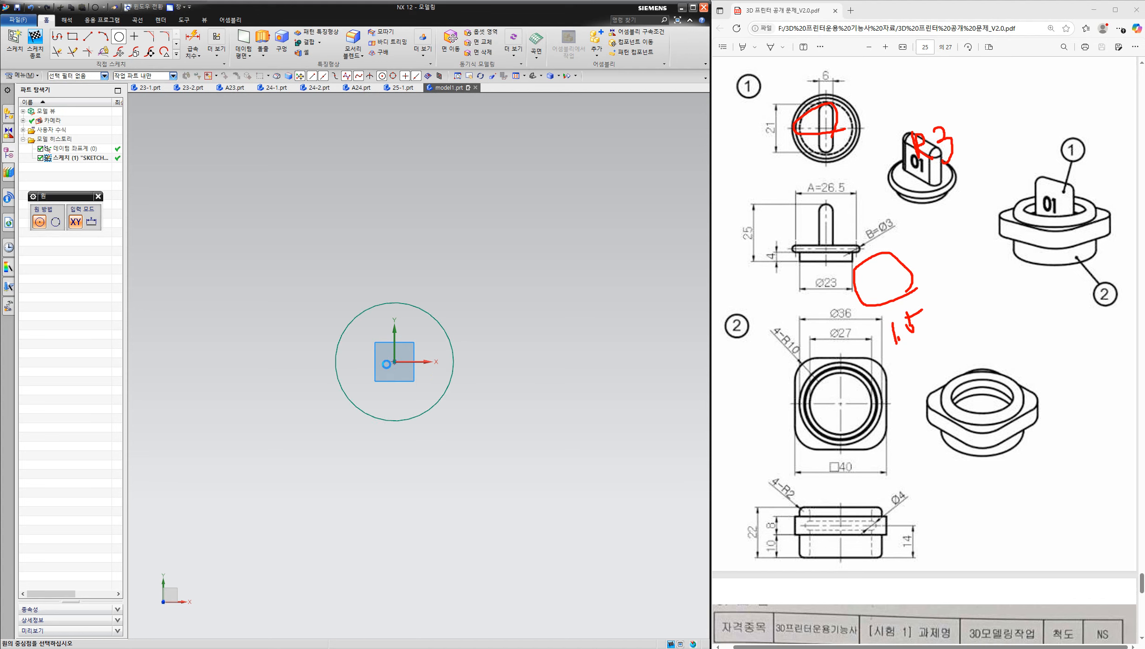
{"action": "left_click", "coordinate": [495, 342]}
{"action": "key", "text": "Escape"}
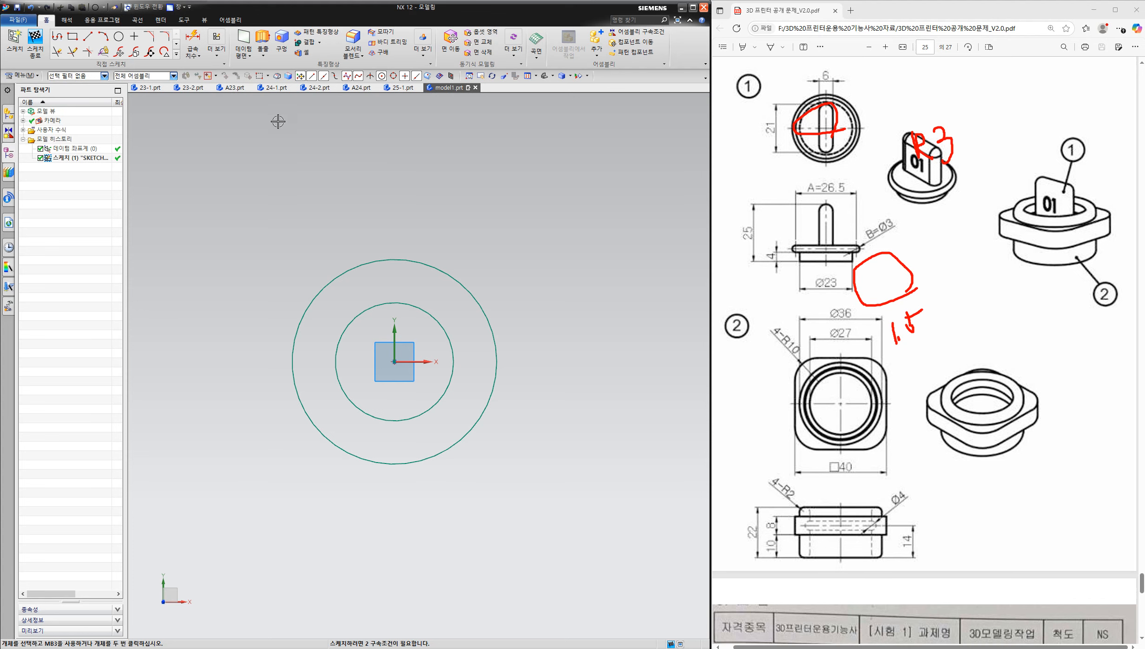
- Dimension the inner circle's diameter as 27 mm
{"action": "left_click", "coordinate": [192, 44]}
{"action": "left_click", "coordinate": [449, 333]}
{"action": "left_click", "coordinate": [508, 294]}
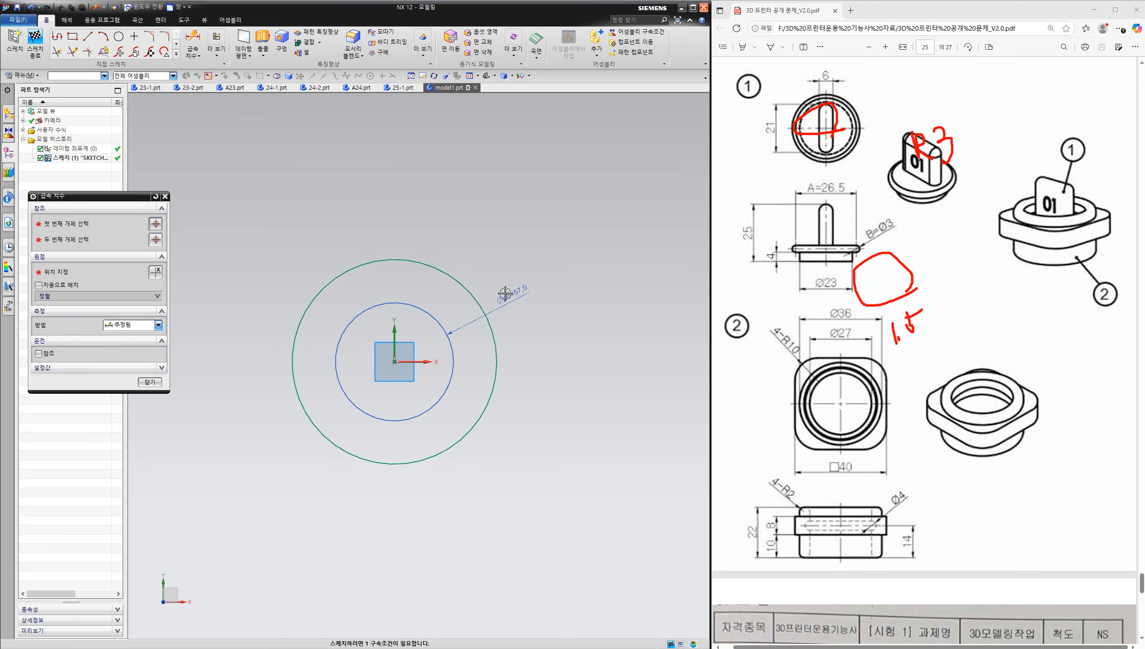
{"action": "type", "text": "27"}
{"action": "key", "text": "Return"}
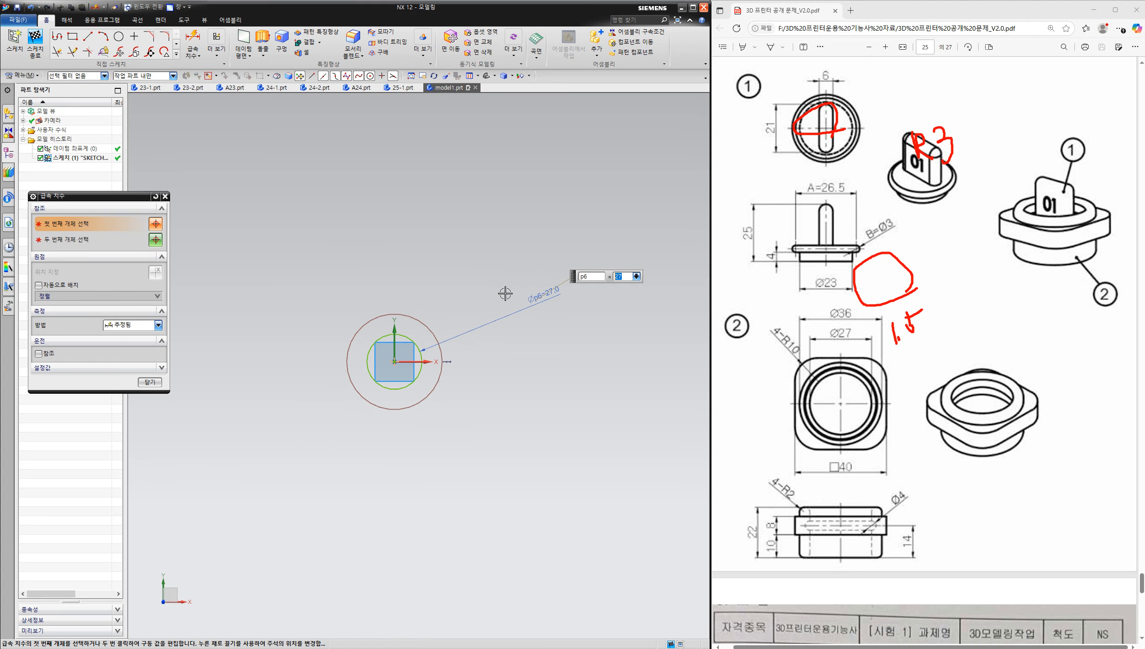
- Dimension the outer circle's diameter as 26.5+4 mm, taking both values from the PDF drawing
{"action": "left_click", "coordinate": [416, 324]}
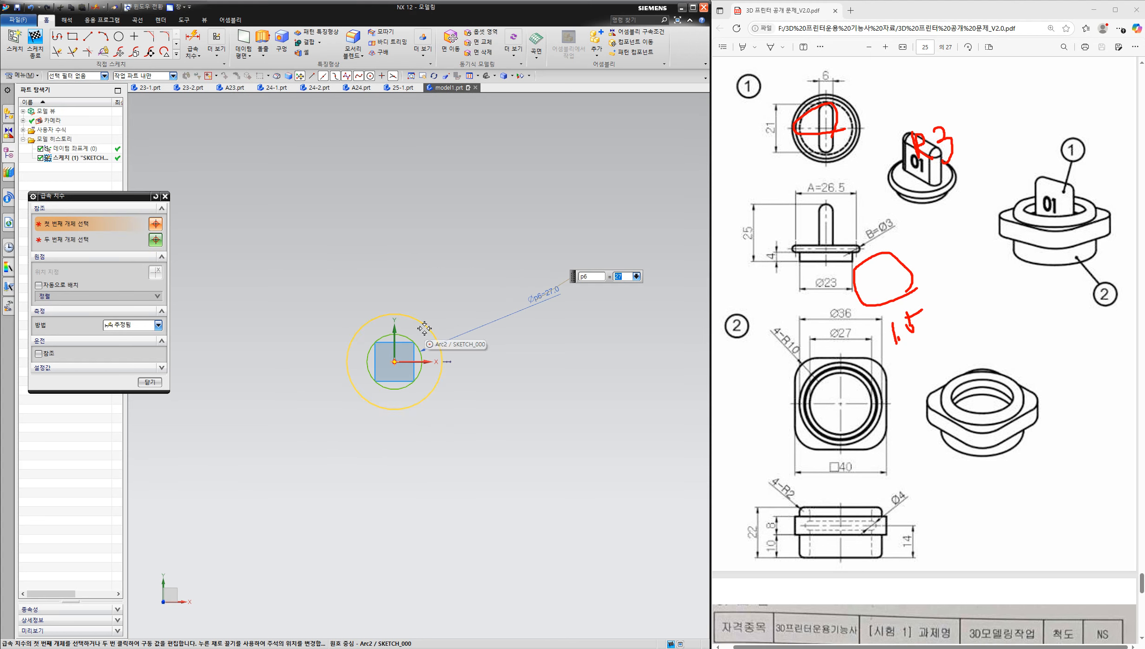
{"action": "left_click", "coordinate": [440, 306]}
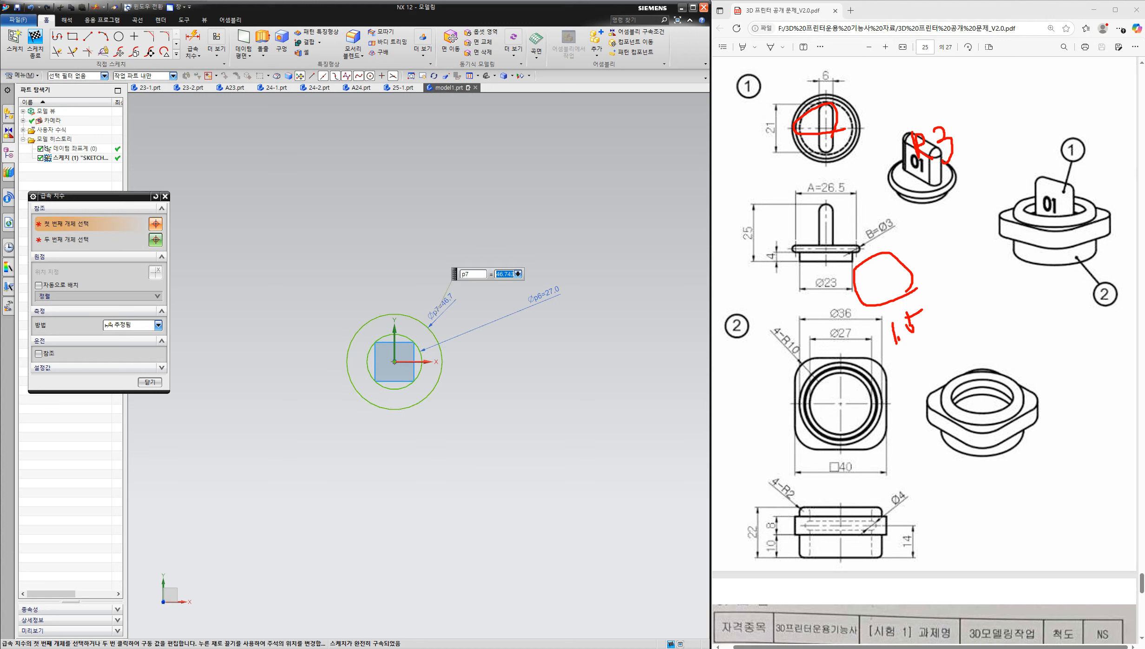
{"action": "mouse_move", "coordinate": [858, 199]}
{"action": "left_mouse_down"}
{"action": "mouse_move", "coordinate": [822, 204]}
{"action": "mouse_move", "coordinate": [851, 168]}
{"action": "mouse_move", "coordinate": [854, 198]}
{"action": "mouse_move", "coordinate": [864, 194]}
{"action": "left_mouse_up"}
{"action": "mouse_move", "coordinate": [919, 491]}
{"action": "left_mouse_down"}
{"action": "mouse_move", "coordinate": [885, 507]}
{"action": "mouse_move", "coordinate": [921, 496]}
{"action": "left_mouse_up"}
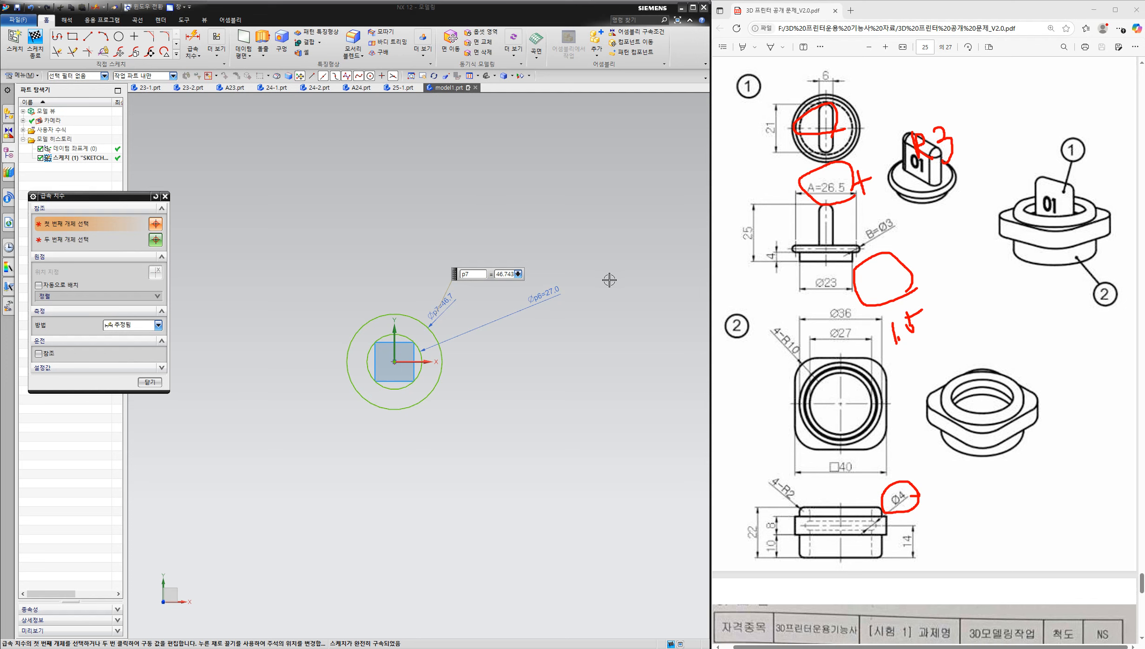
{"action": "left_click", "coordinate": [507, 277]}
{"action": "key", "text": "Return"}
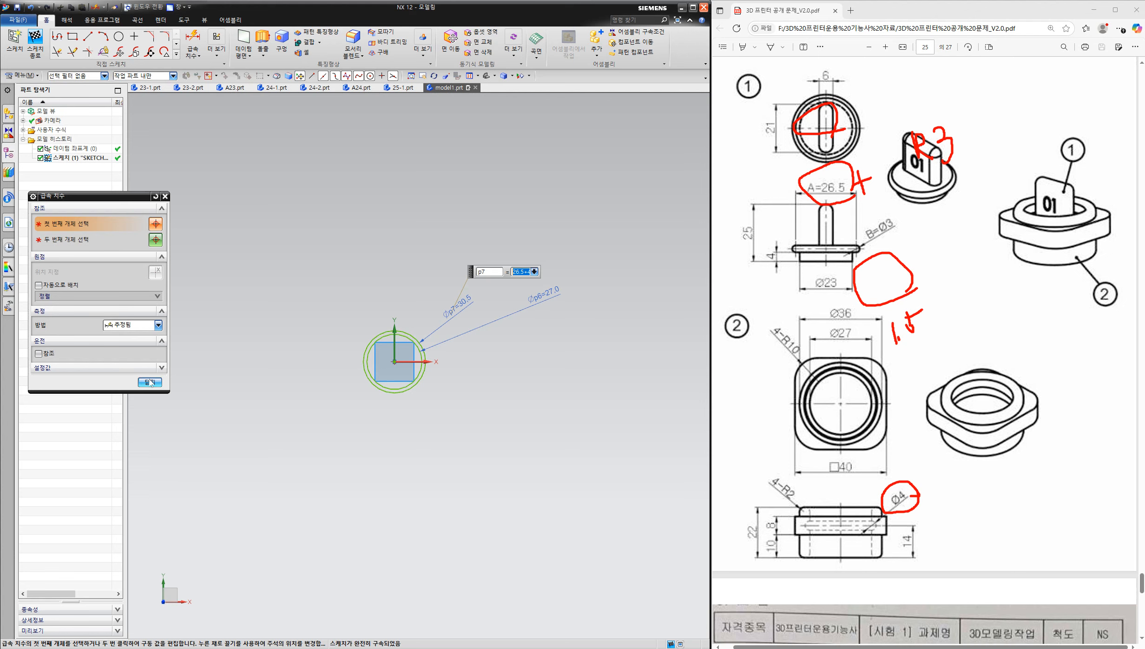
{"action": "left_click", "coordinate": [149, 382]}
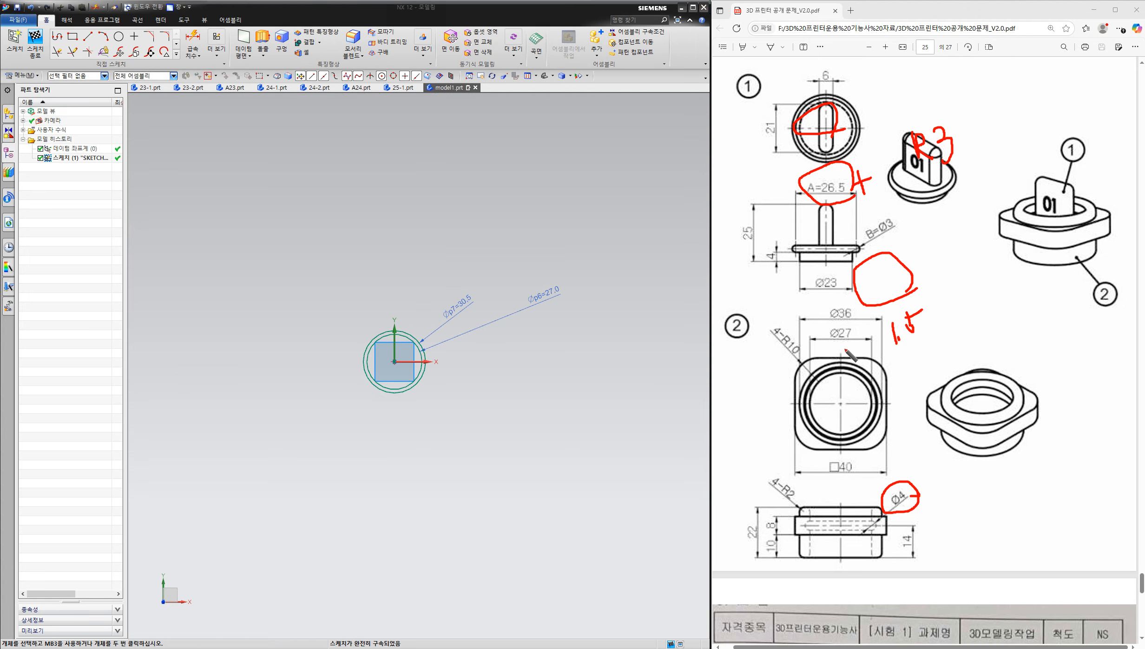
- Examine the 40 mm square outline of part 2 in the PDF drawing, marking its width and height
{"action": "mouse_move", "coordinate": [790, 358]}
{"action": "left_mouse_down"}
{"action": "mouse_move", "coordinate": [897, 351]}
{"action": "mouse_move", "coordinate": [886, 437]}
{"action": "mouse_move", "coordinate": [858, 483]}
{"action": "mouse_move", "coordinate": [845, 451]}
{"action": "left_mouse_up"}
{"action": "left_click_drag", "start_coordinate": [751, 365], "coordinate": [800, 358]}
{"action": "left_click_drag", "start_coordinate": [752, 438], "coordinate": [794, 441]}
{"action": "left_click_drag", "start_coordinate": [771, 376], "coordinate": [770, 427]}
{"action": "mouse_move", "coordinate": [752, 428]}
{"action": "left_mouse_down"}
{"action": "mouse_move", "coordinate": [768, 440]}
{"action": "mouse_move", "coordinate": [776, 414]}
{"action": "left_mouse_up"}
{"action": "left_click_drag", "start_coordinate": [770, 370], "coordinate": [764, 384]}
{"action": "left_click_drag", "start_coordinate": [767, 373], "coordinate": [790, 399]}
{"action": "mouse_move", "coordinate": [801, 467]}
{"action": "left_mouse_down"}
{"action": "mouse_move", "coordinate": [882, 467]}
{"action": "mouse_move", "coordinate": [866, 480]}
{"action": "left_mouse_up"}
{"action": "mouse_move", "coordinate": [818, 462]}
{"action": "left_mouse_down"}
{"action": "mouse_move", "coordinate": [798, 467]}
{"action": "mouse_move", "coordinate": [817, 476]}
{"action": "left_mouse_up"}
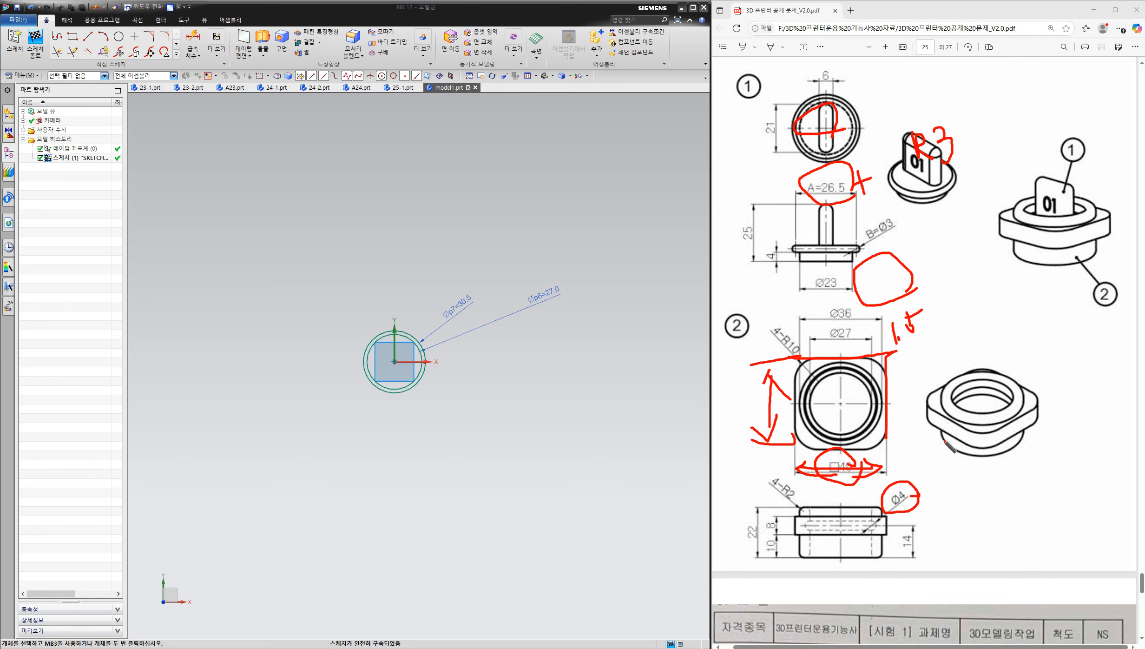
{"action": "key", "text": "Escape"}
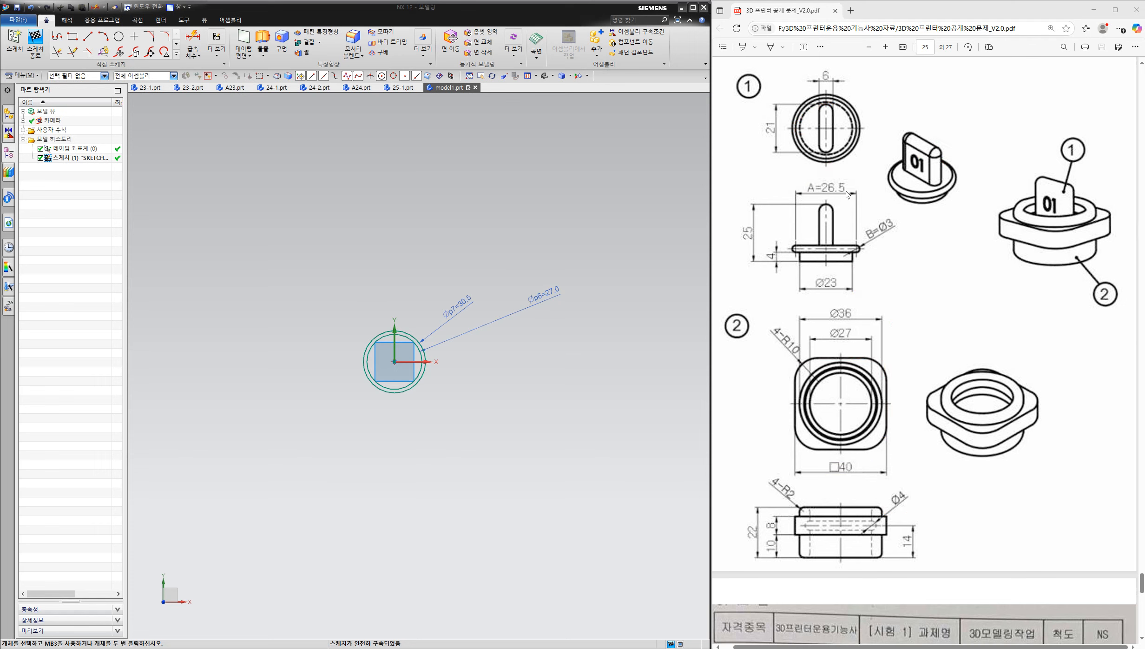
- Sketch a rectangle about 55 mm wide enclosing the two concentric circles
{"action": "left_click", "coordinate": [73, 37]}
{"action": "left_click", "coordinate": [337, 313]}
{"action": "left_click", "coordinate": [450, 412]}
{"action": "scroll", "coordinate": [369, 389], "scroll_direction": "up", "scroll_amount": 4}
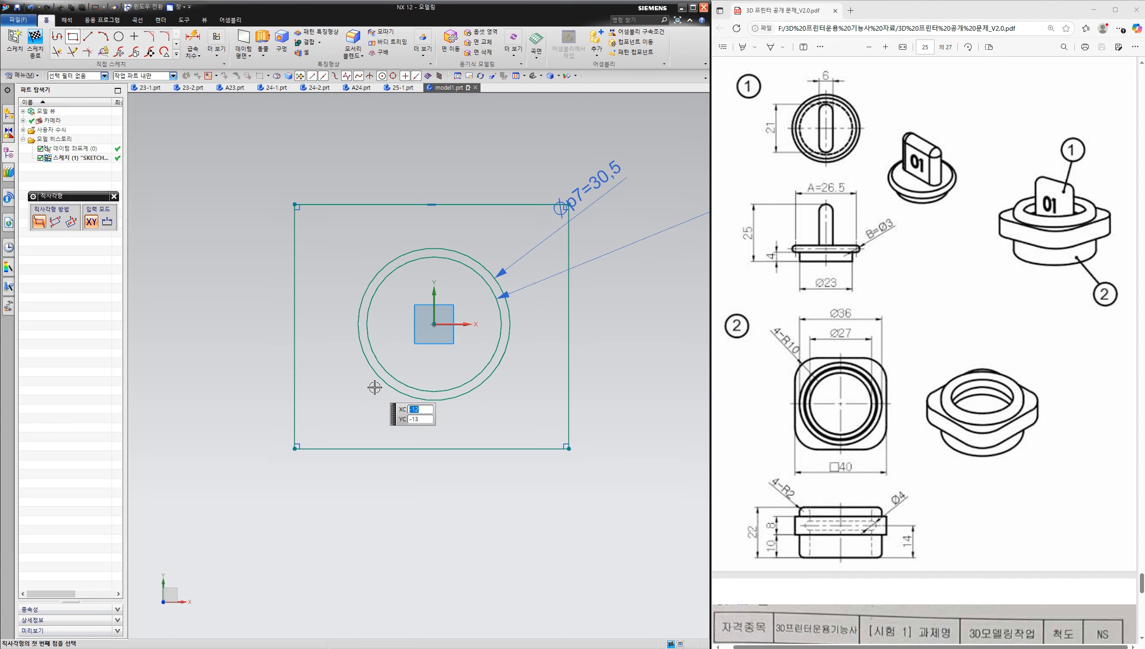
{"action": "key", "text": "Escape"}
- Dimension the horizontal distance from the origin to the rectangle's lower-left corner as 20 mm
{"action": "left_click", "coordinate": [192, 42]}
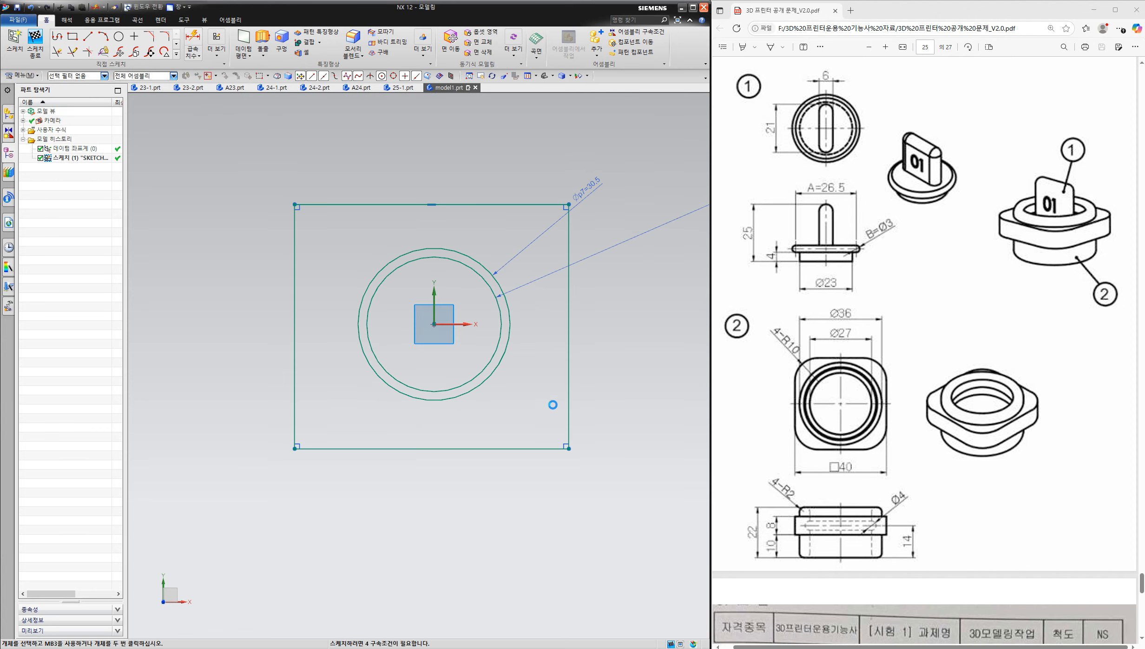
{"action": "left_click", "coordinate": [435, 324]}
{"action": "left_click", "coordinate": [295, 437]}
{"action": "left_click", "coordinate": [358, 470]}
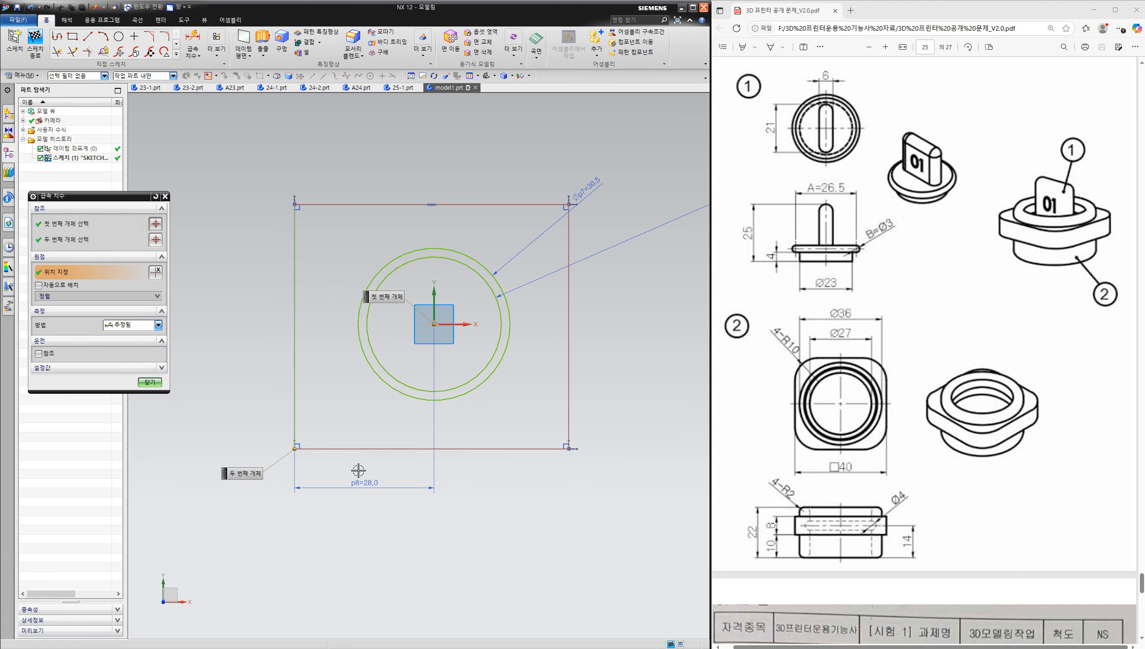
{"action": "type", "text": "20"}
{"action": "key", "text": "Return"}
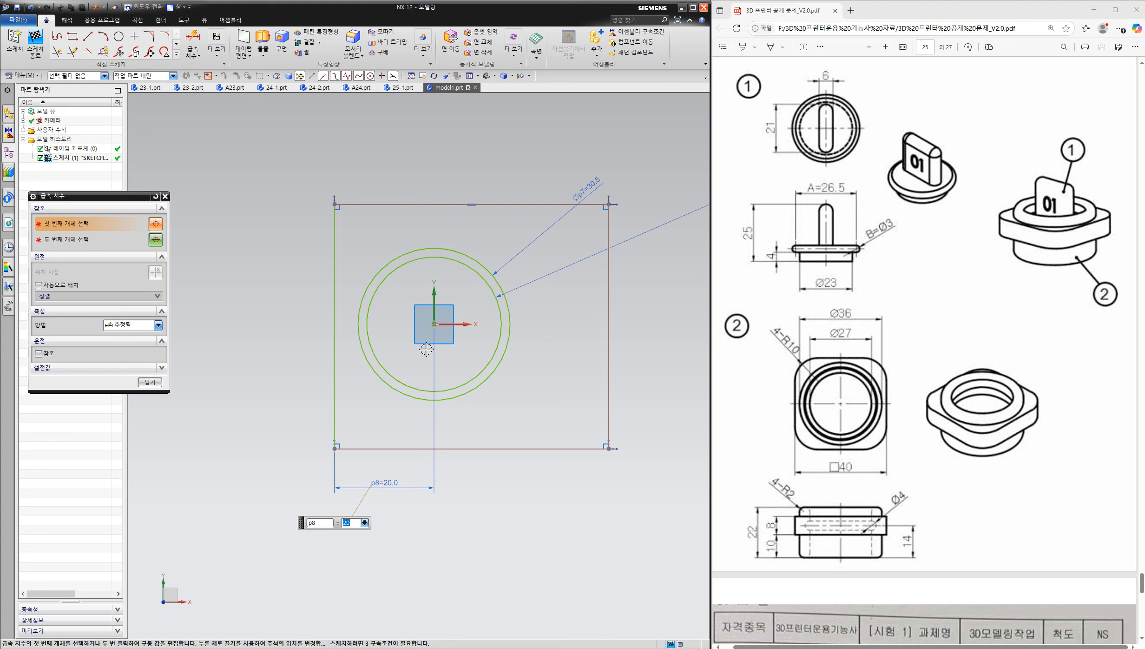
- Dimension the rectangle's overall width as 40 mm between its two lower corners
{"action": "left_click", "coordinate": [334, 449]}
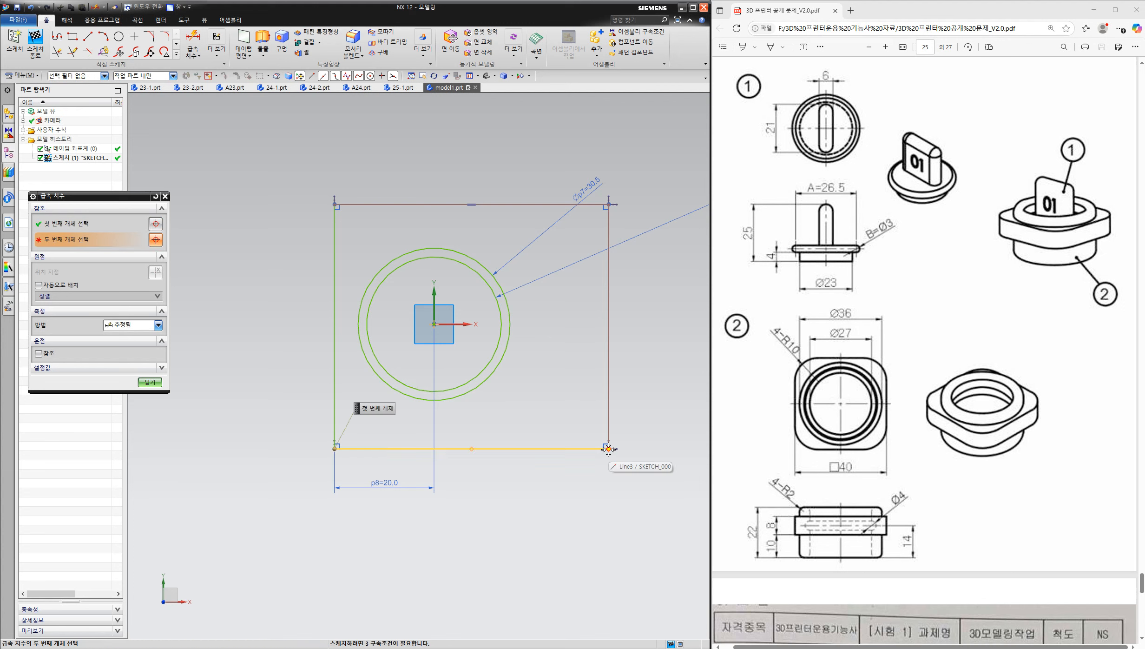
{"action": "left_click", "coordinate": [609, 449]}
{"action": "left_click", "coordinate": [447, 516]}
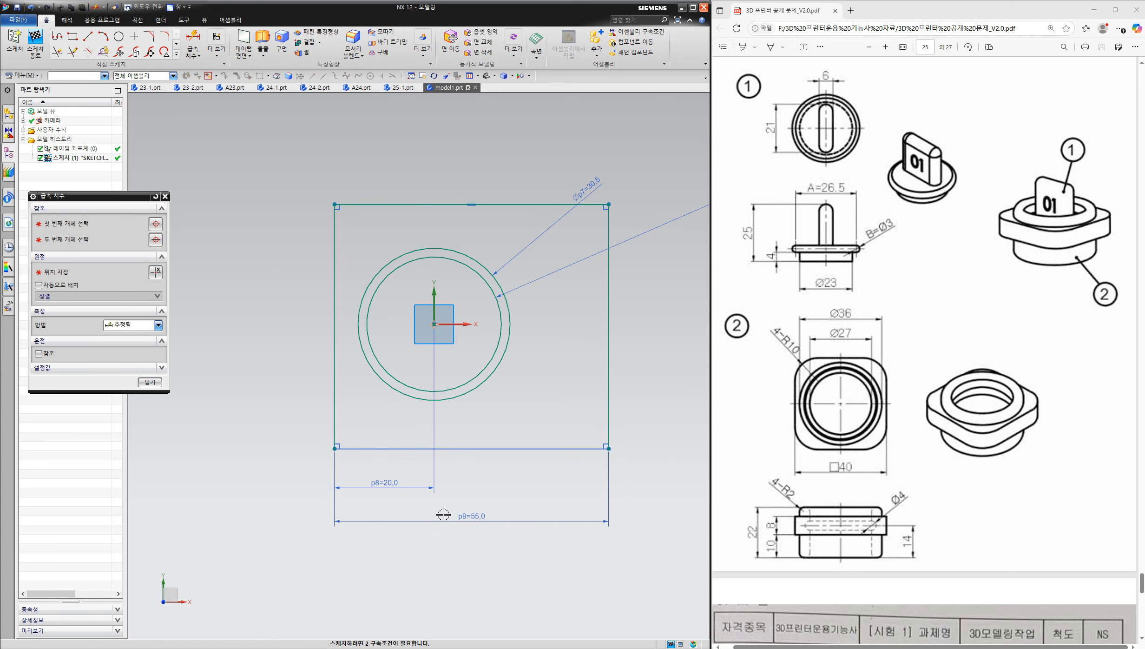
{"action": "type", "text": "40"}
{"action": "key", "text": "Return"}
- Dimension the vertical distance from the origin to the rectangle's lower-left corner as 20 mm
{"action": "left_click", "coordinate": [434, 324]}
{"action": "left_click", "coordinate": [332, 449]}
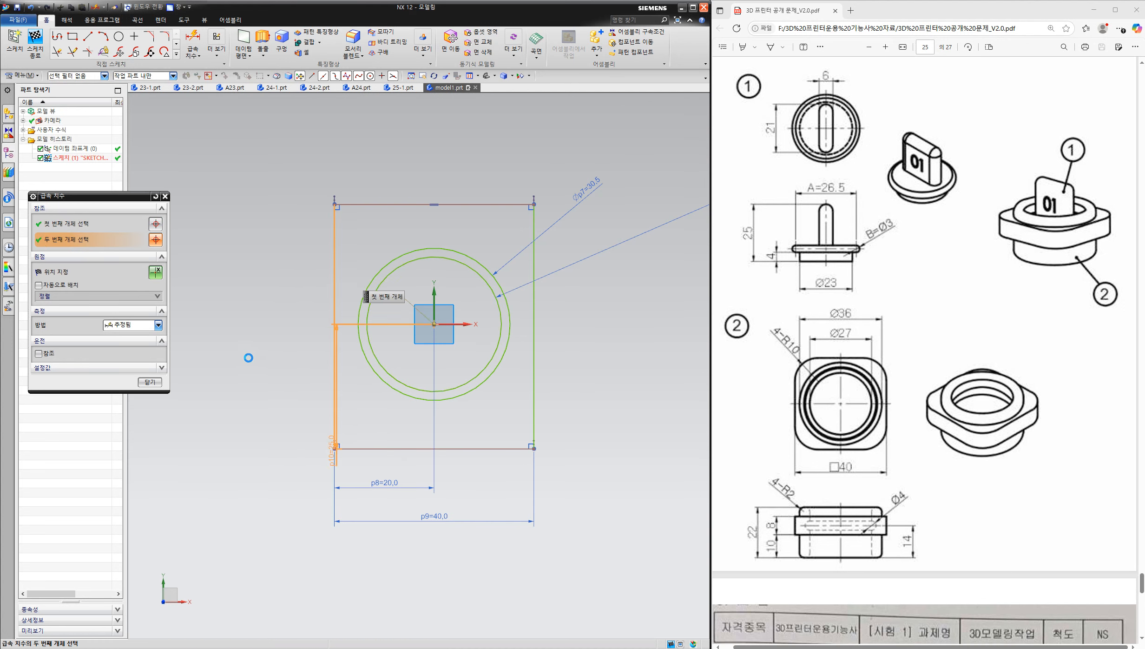
{"action": "left_click", "coordinate": [293, 383]}
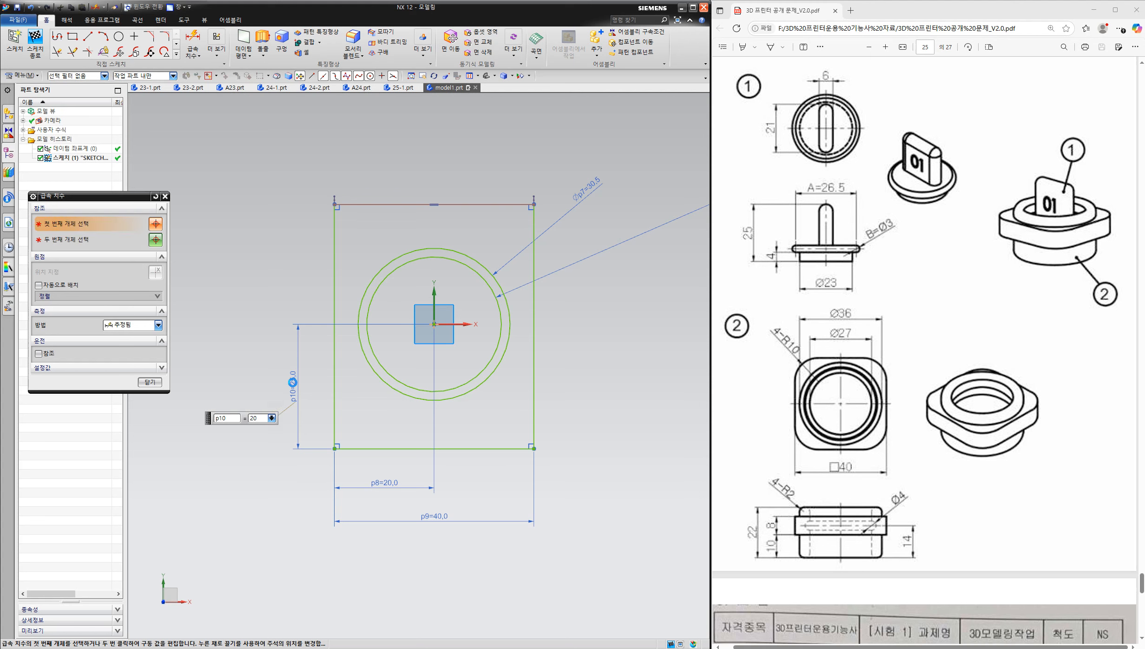
{"action": "type", "text": "20"}
{"action": "key", "text": "Return"}
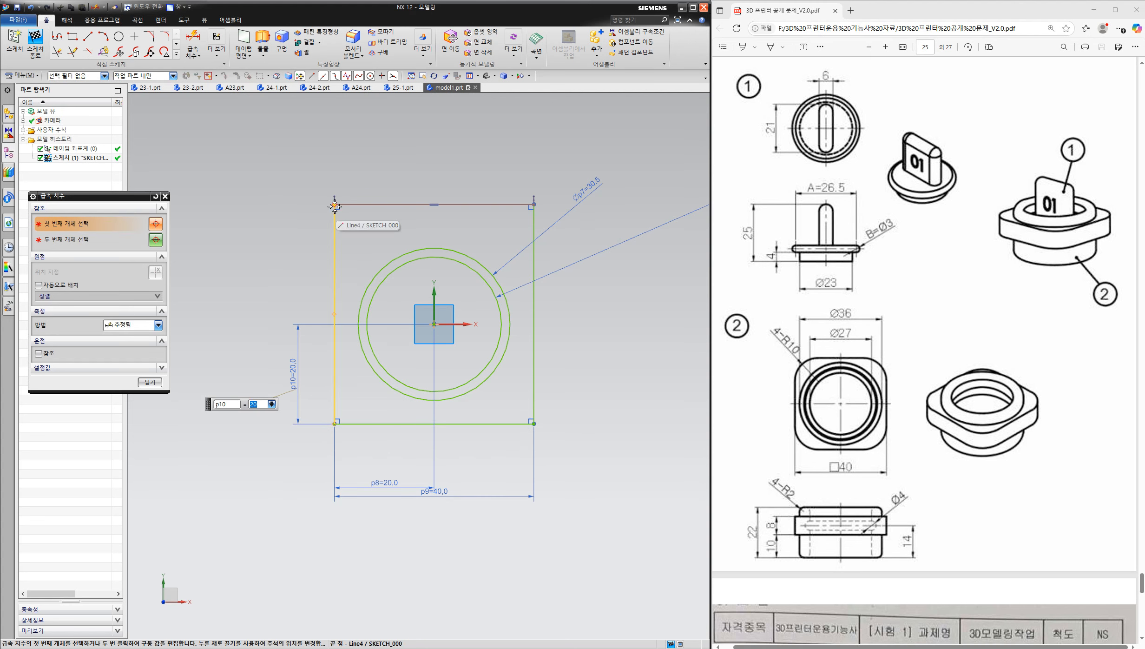
- Dimension the rectangle's overall height as 40 mm and finish the sketch
{"action": "left_click", "coordinate": [335, 204]}
{"action": "left_click", "coordinate": [335, 423]}
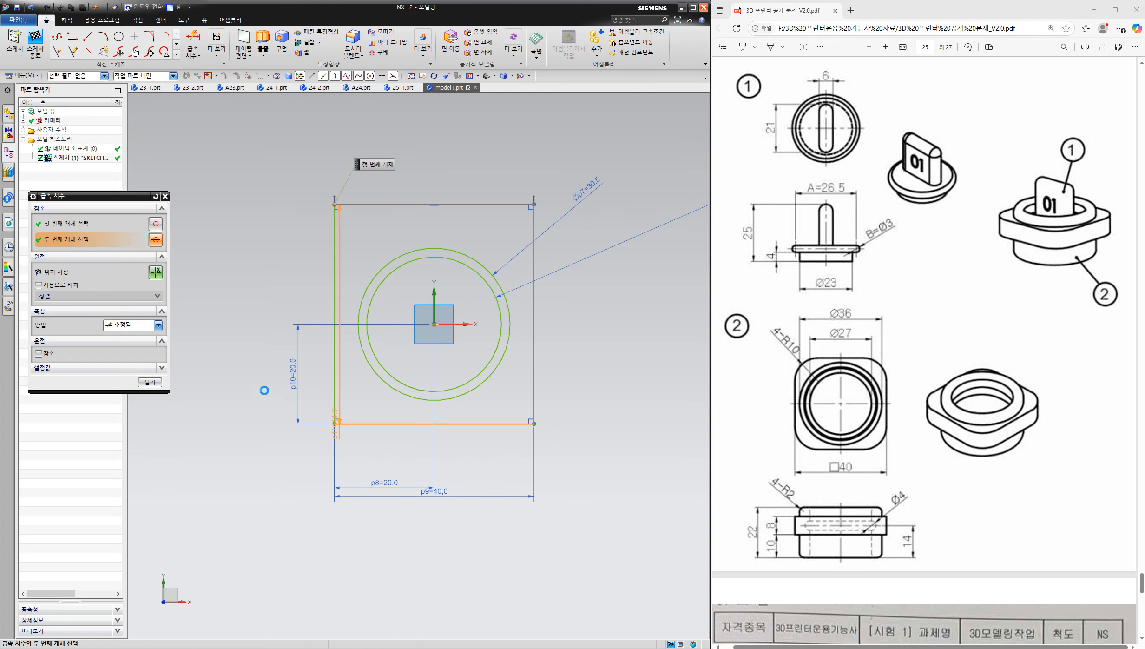
{"action": "left_click", "coordinate": [272, 325]}
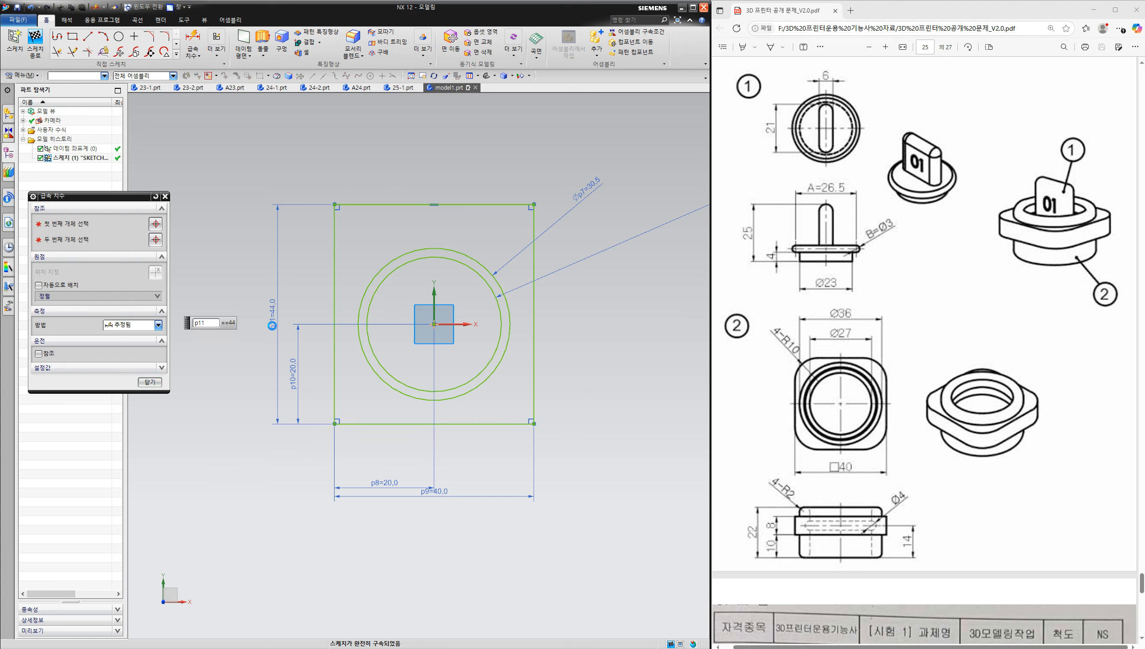
{"action": "type", "text": "40"}
{"action": "key", "text": "Return"}
{"action": "left_click", "coordinate": [150, 382]}
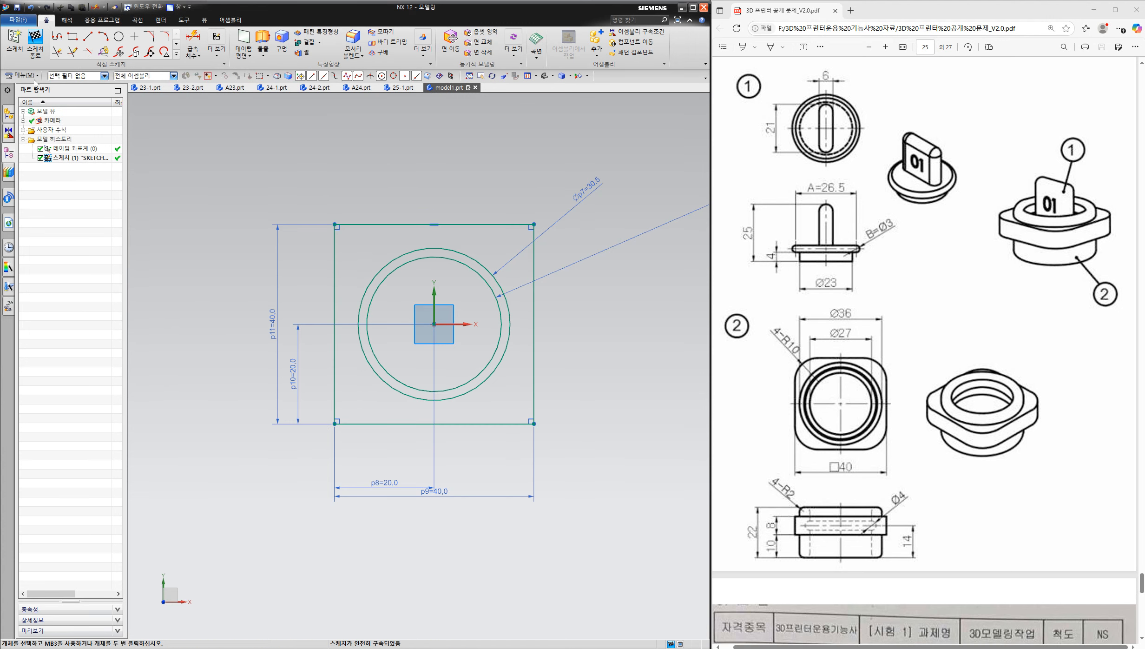
{"action": "left_click", "coordinate": [34, 40]}
{"action": "scroll", "coordinate": [424, 384], "scroll_direction": "up", "scroll_amount": 3}
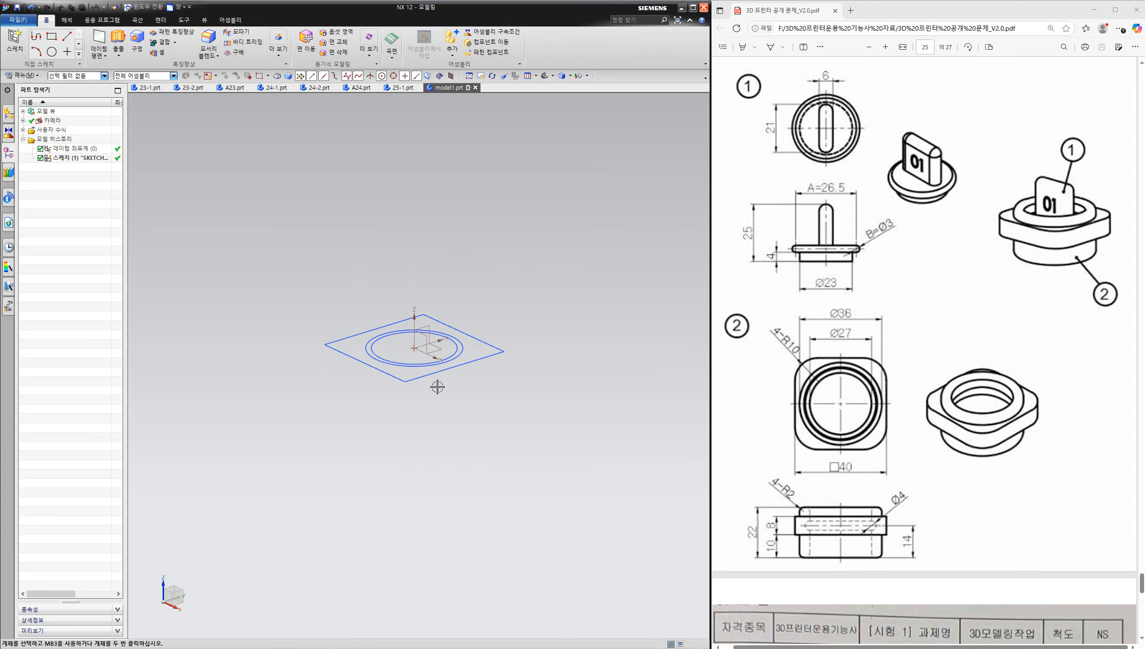
{"action": "mouse_move", "coordinate": [912, 516]}
{"action": "left_mouse_down"}
{"action": "mouse_move", "coordinate": [909, 549]}
{"action": "mouse_move", "coordinate": [925, 541]}
{"action": "left_mouse_up"}
{"action": "key", "text": "Escape"}
{"action": "left_click", "coordinate": [119, 46]}
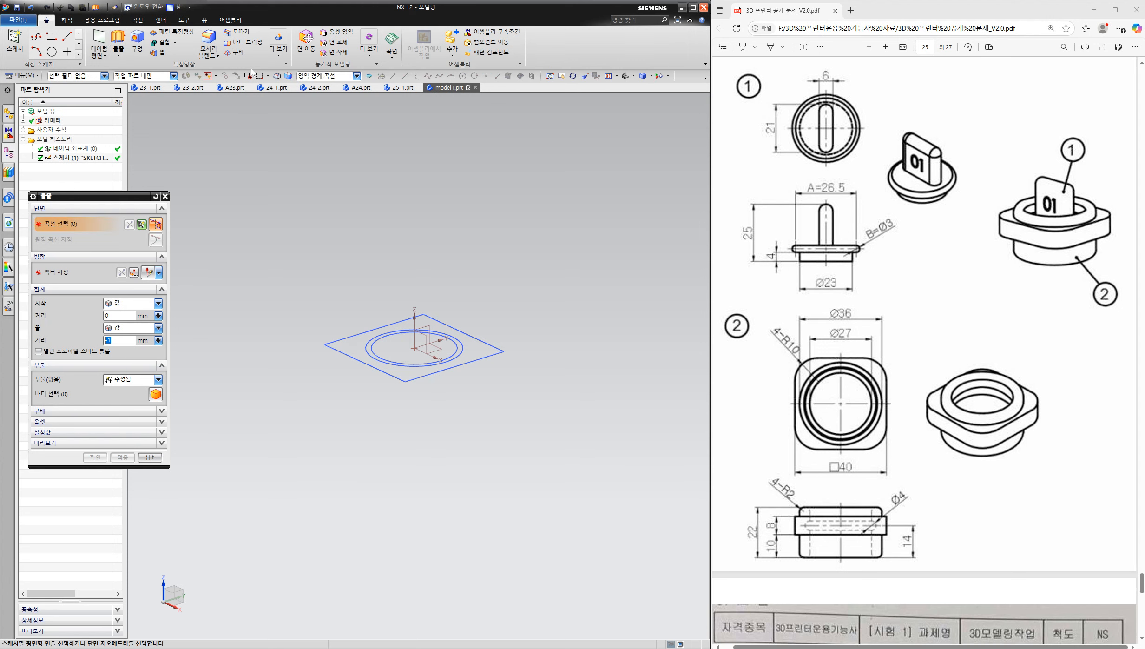
{"action": "left_click", "coordinate": [328, 76]}
{"action": "left_click", "coordinate": [327, 87]}
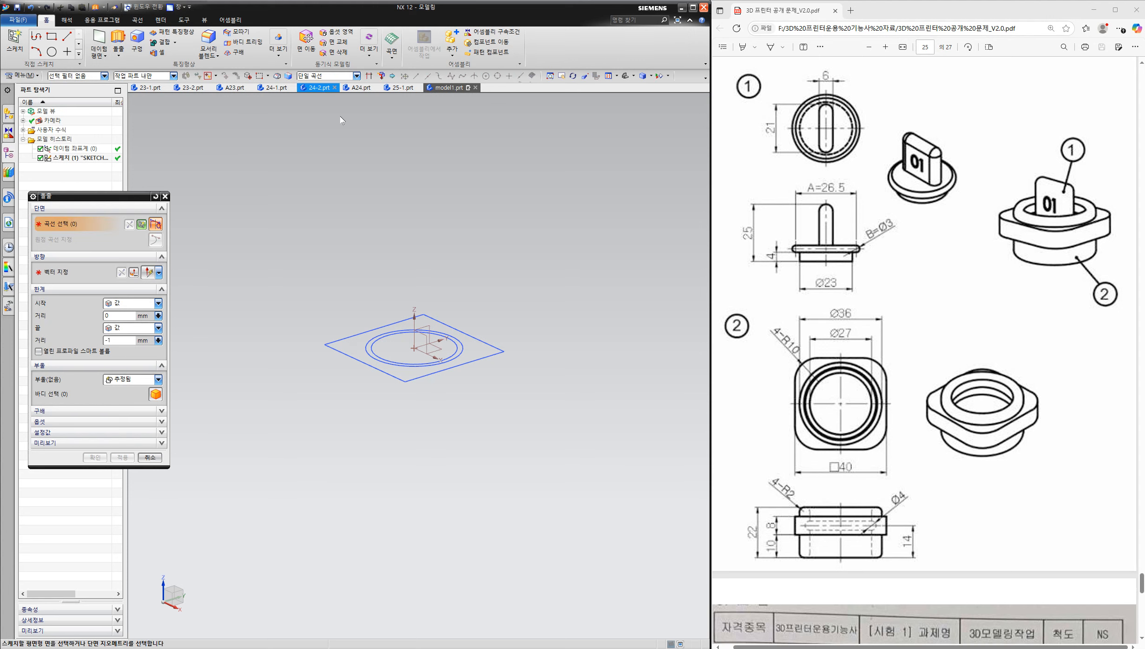
{"action": "left_click", "coordinate": [380, 336]}
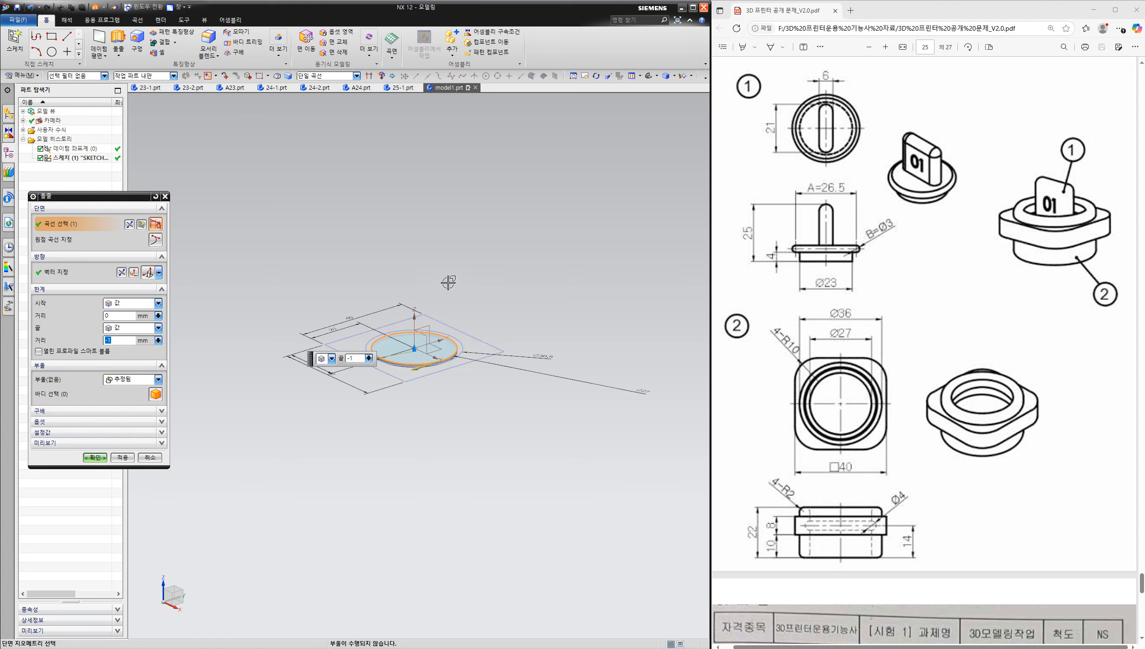
{"action": "left_click", "coordinate": [111, 314]}
{"action": "type", "text": "-2"}
{"action": "key", "text": "Return"}
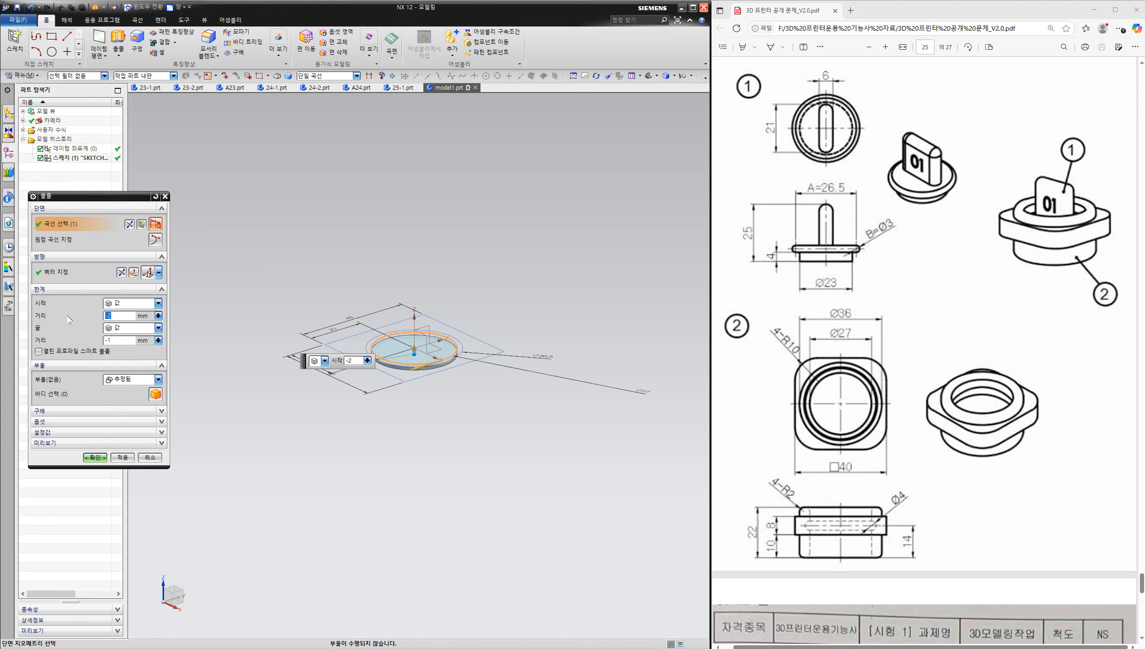
{"action": "left_click", "coordinate": [121, 341]}
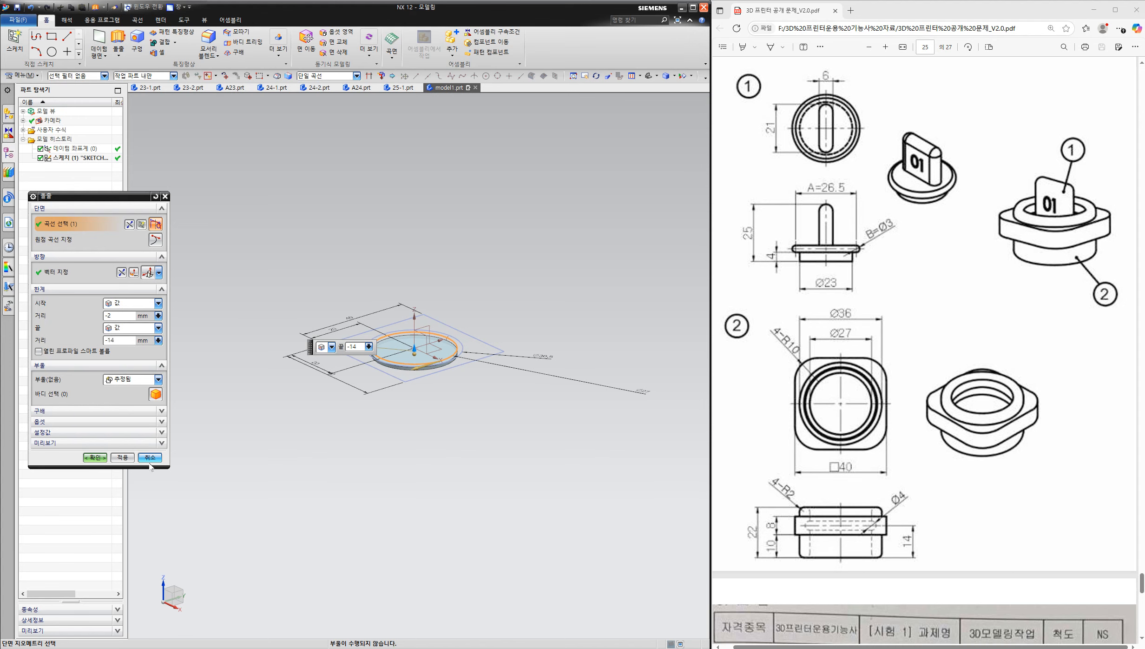
{"action": "left_click", "coordinate": [155, 196]}
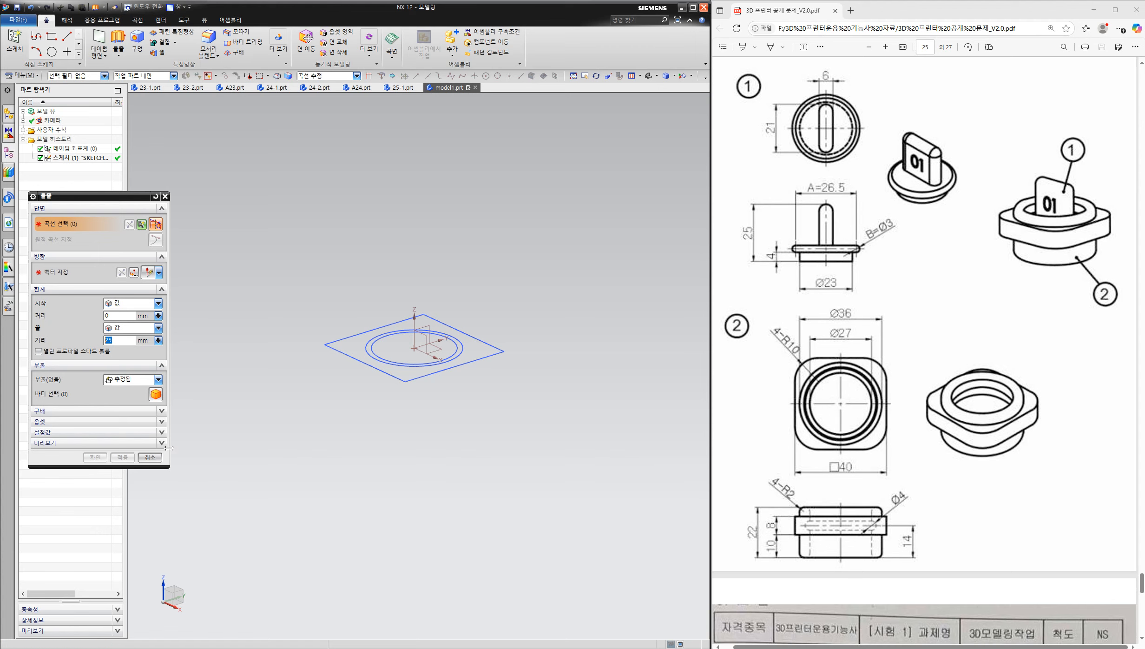
{"action": "left_click", "coordinate": [149, 458]}
- Reopen the sketch and add a third circle about 37 mm in diameter at the origin, between the outer circle and the square
{"action": "double_click", "coordinate": [74, 157]}
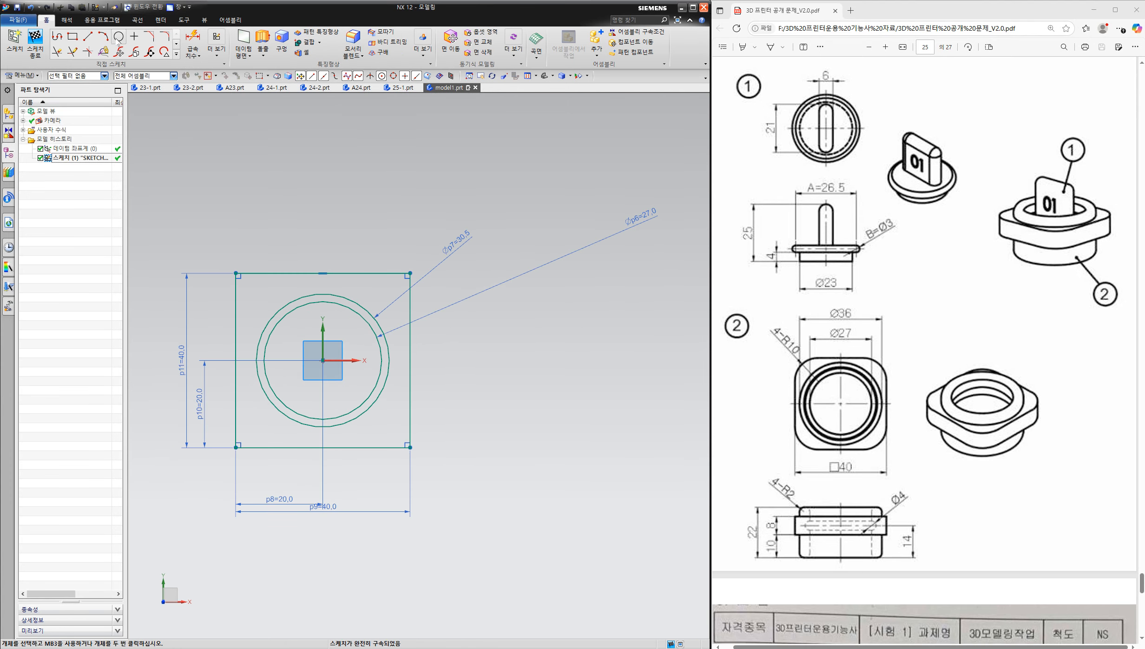
{"action": "left_click", "coordinate": [119, 37]}
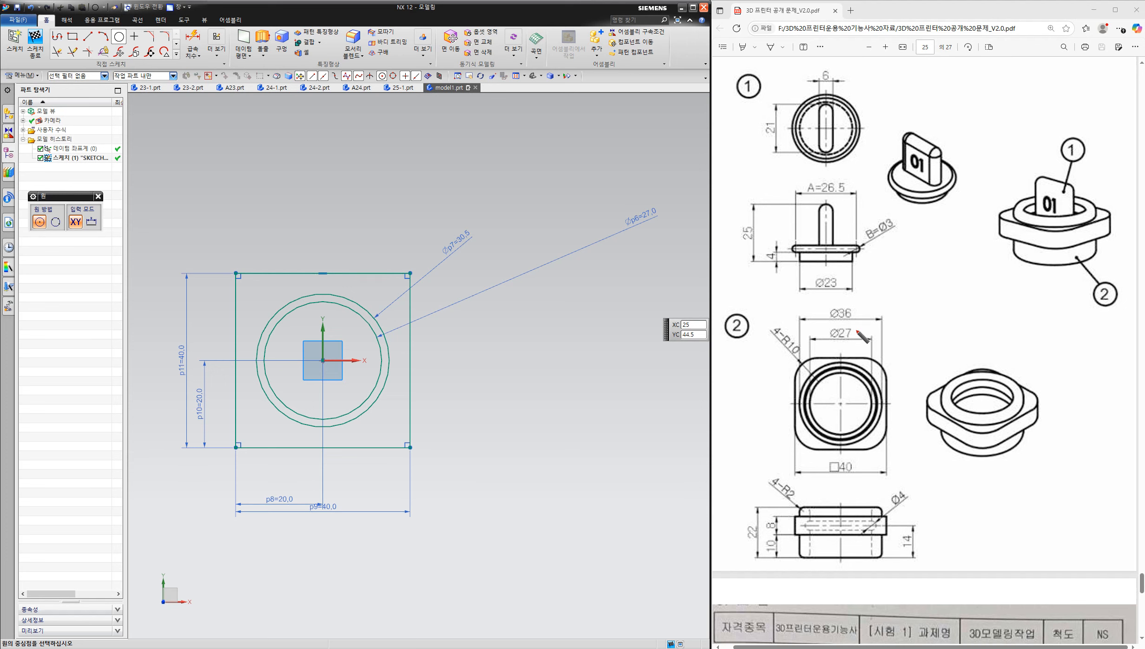
{"action": "left_click_drag", "start_coordinate": [855, 318], "coordinate": [861, 324]}
{"action": "left_click_drag", "start_coordinate": [880, 389], "coordinate": [883, 414]}
{"action": "key", "text": "Escape"}
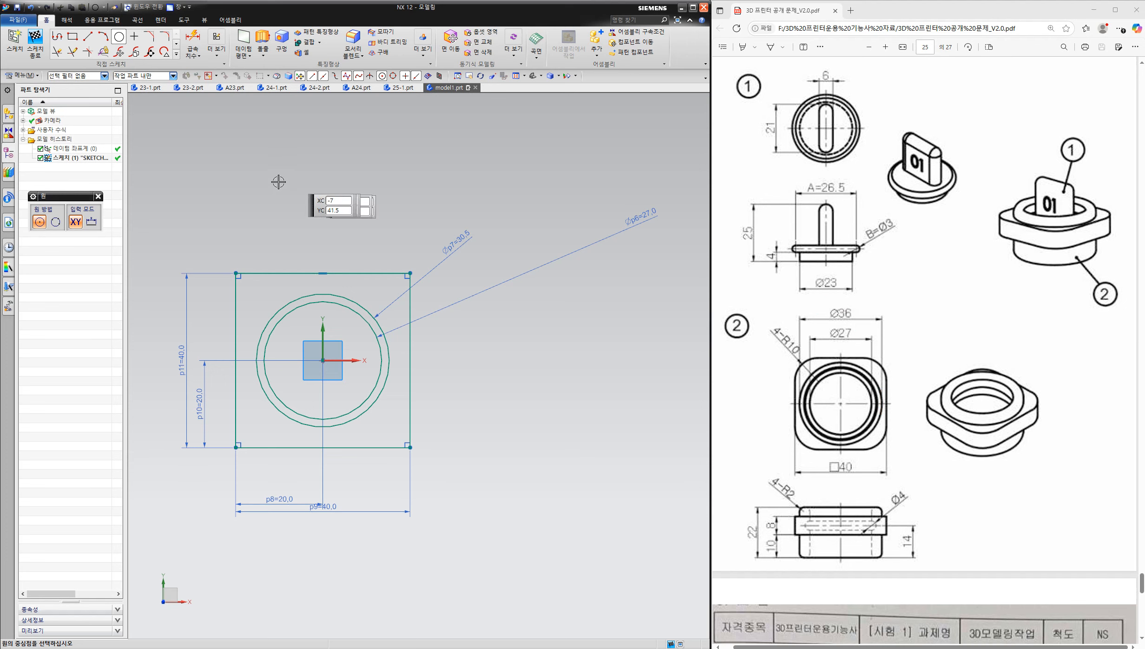
{"action": "left_click", "coordinate": [322, 360]}
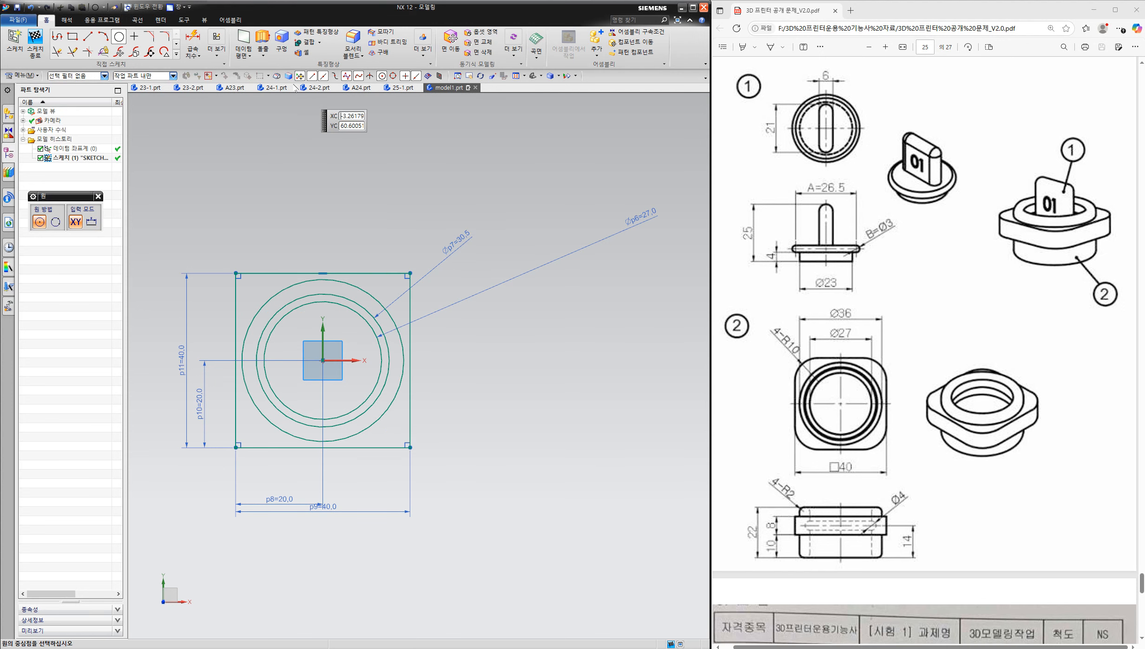
- Dimension the new outermost circle's diameter as 36 mm and finish the sketch
{"action": "left_click", "coordinate": [193, 41]}
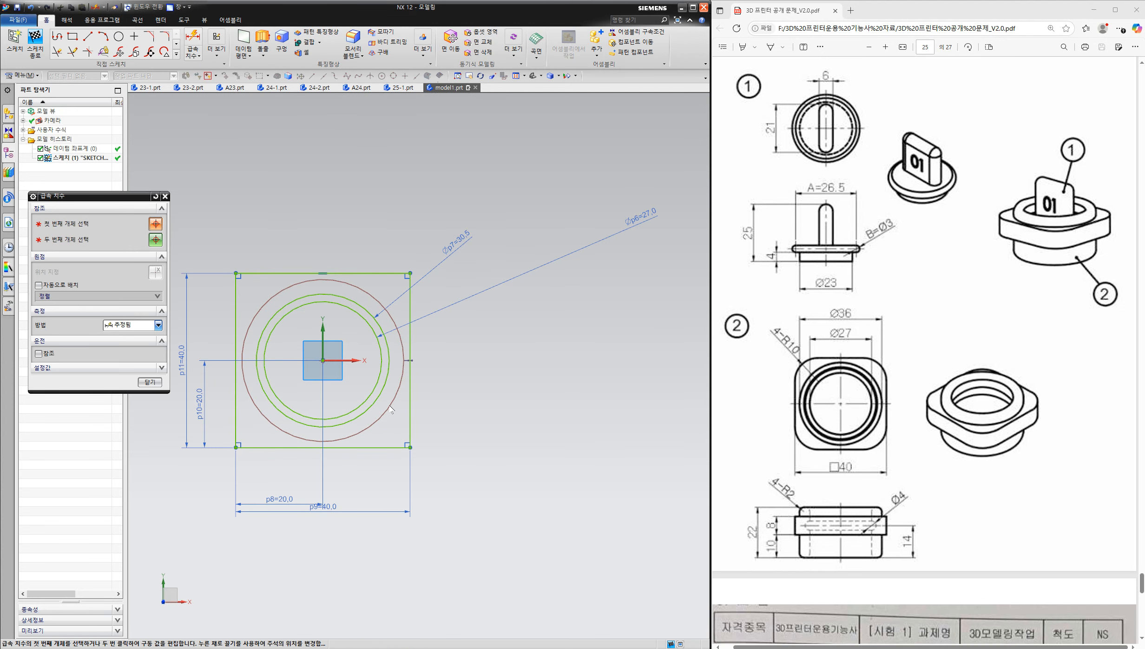
{"action": "left_click", "coordinate": [405, 414]}
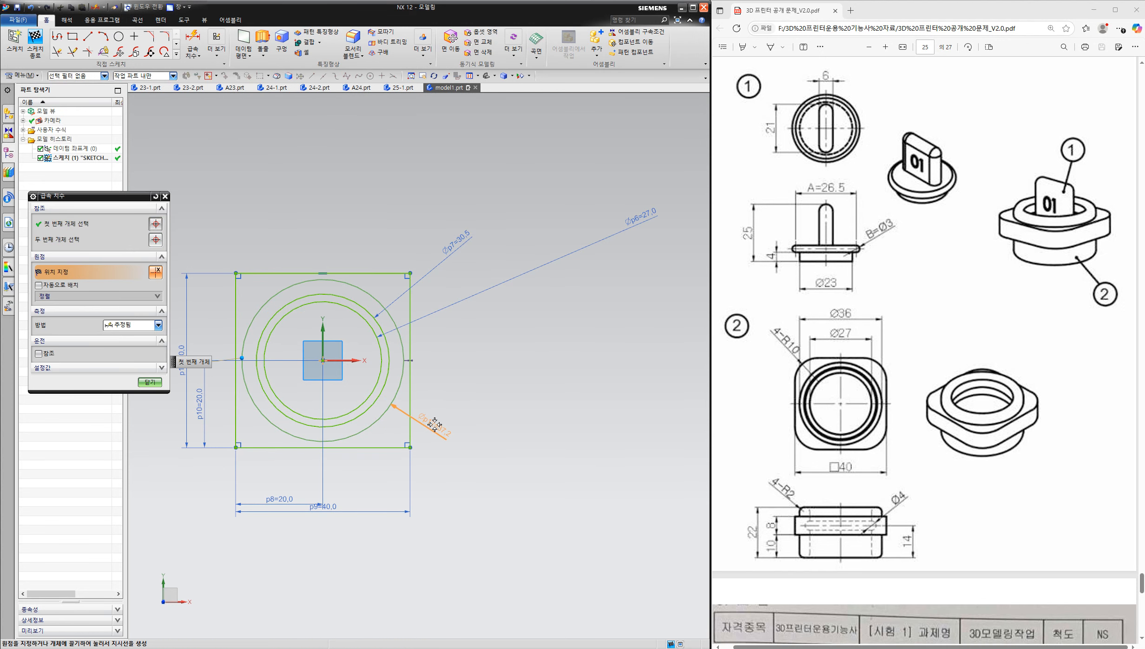
{"action": "left_click", "coordinate": [426, 412]}
{"action": "type", "text": "36"}
{"action": "key", "text": "Return"}
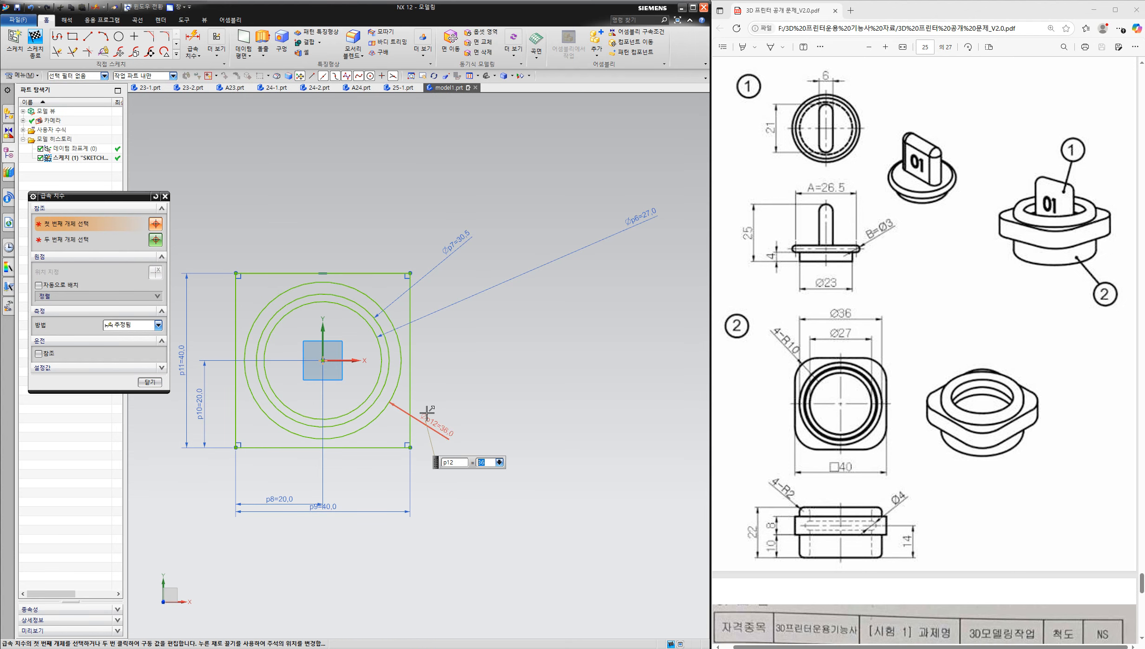
{"action": "left_click", "coordinate": [149, 382]}
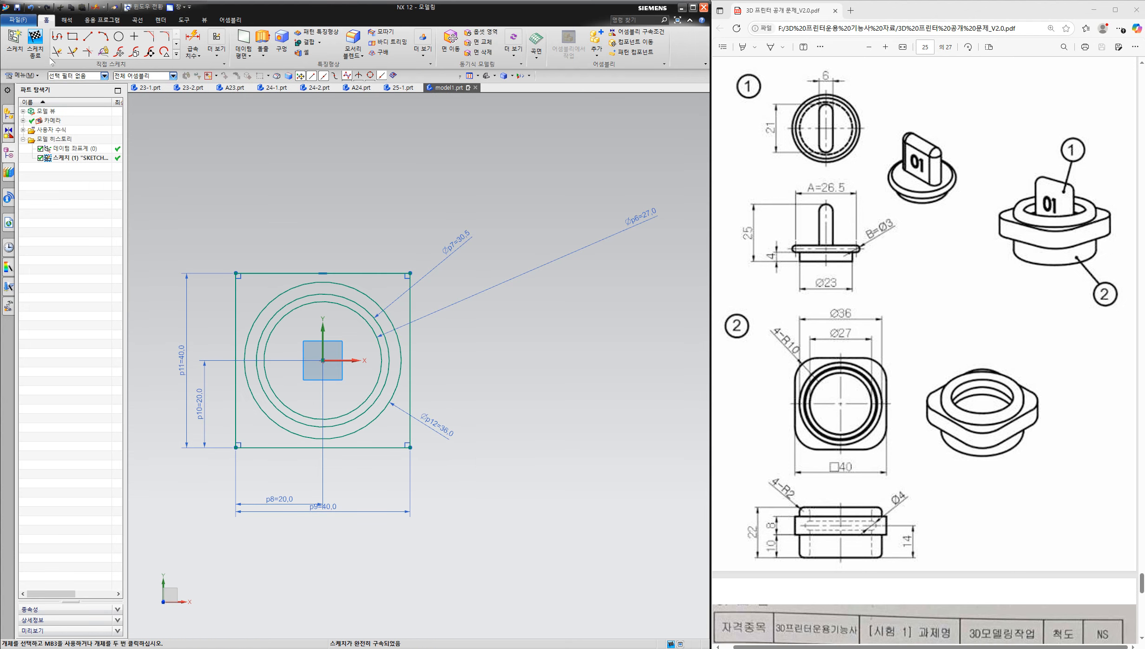
{"action": "left_click", "coordinate": [34, 44]}
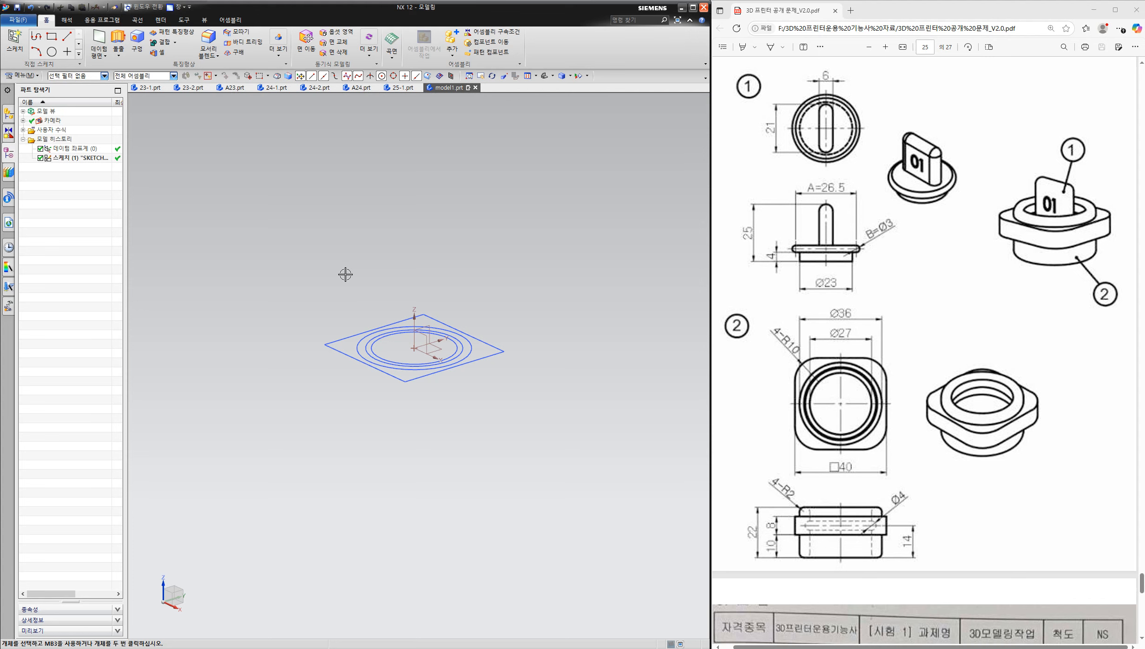
- Start an extrusion of the ring region between the innermost circle and the 36 mm circle, using region boundary curve selection
{"action": "scroll", "coordinate": [369, 330], "scroll_direction": "up", "scroll_amount": 4}
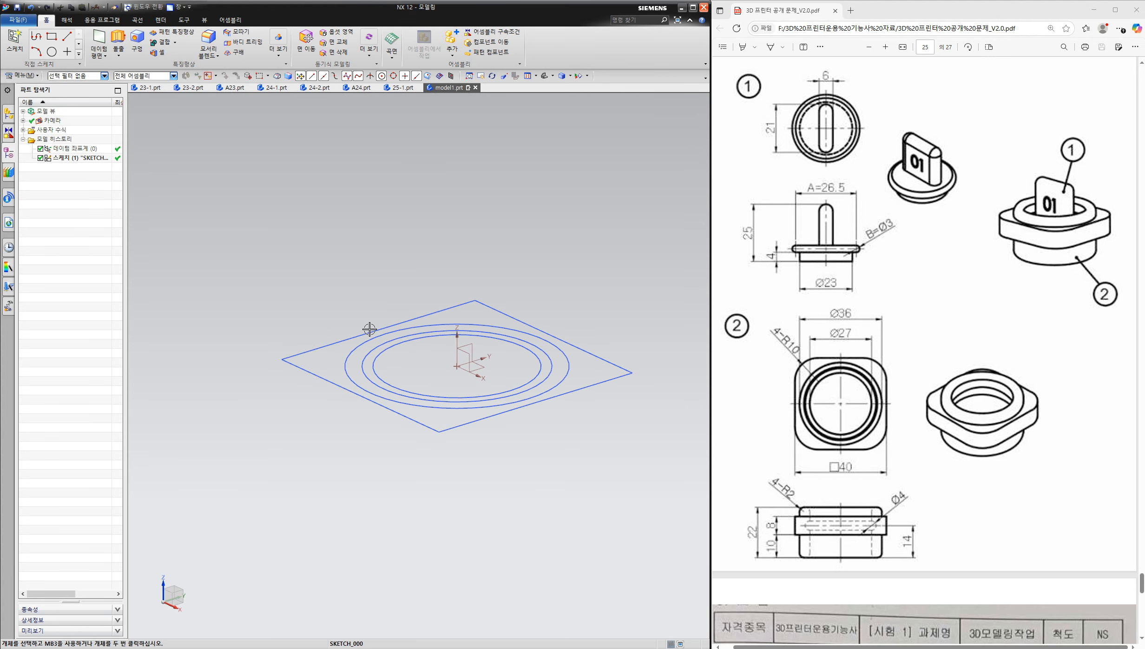
{"action": "left_click", "coordinate": [118, 38]}
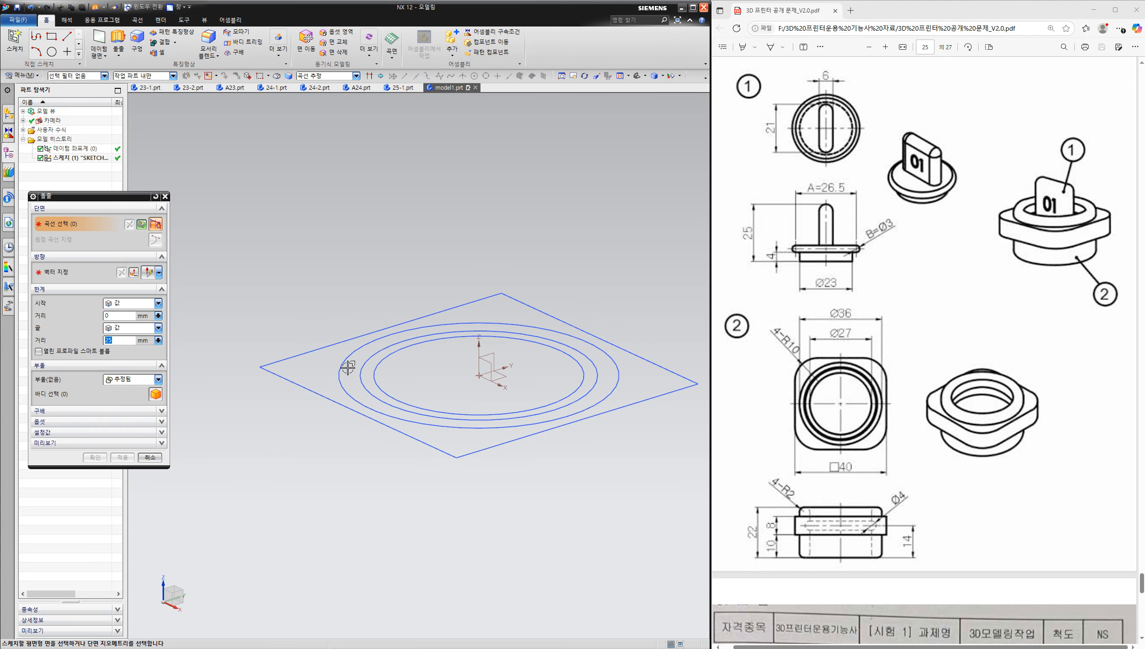
{"action": "left_click", "coordinate": [333, 75]}
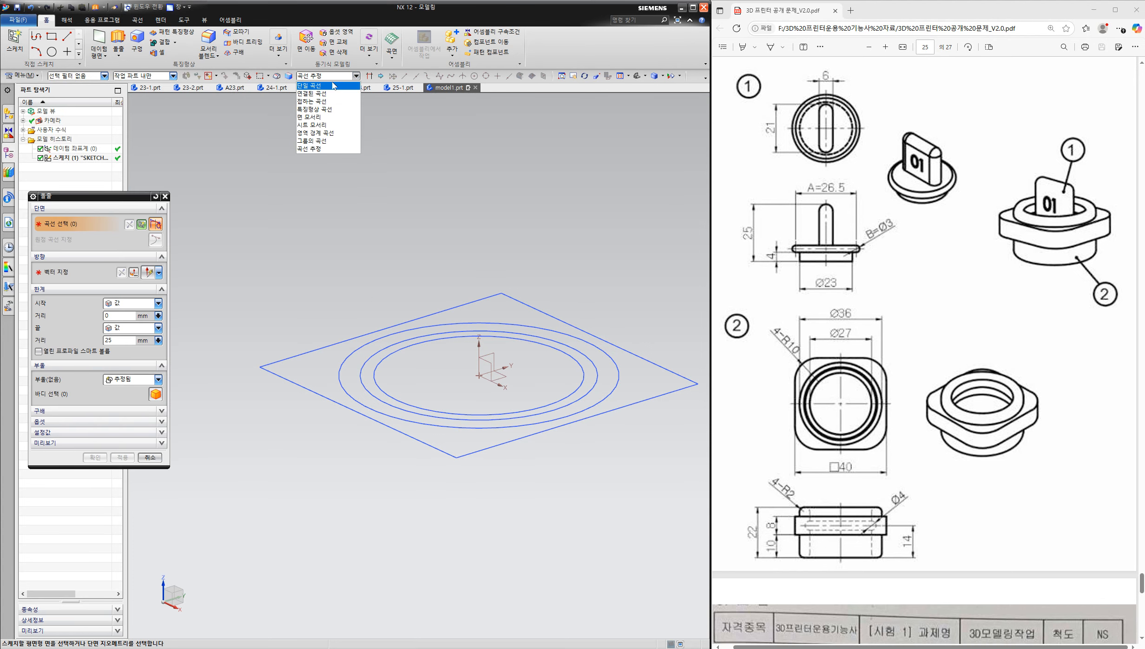
{"action": "left_click", "coordinate": [332, 134]}
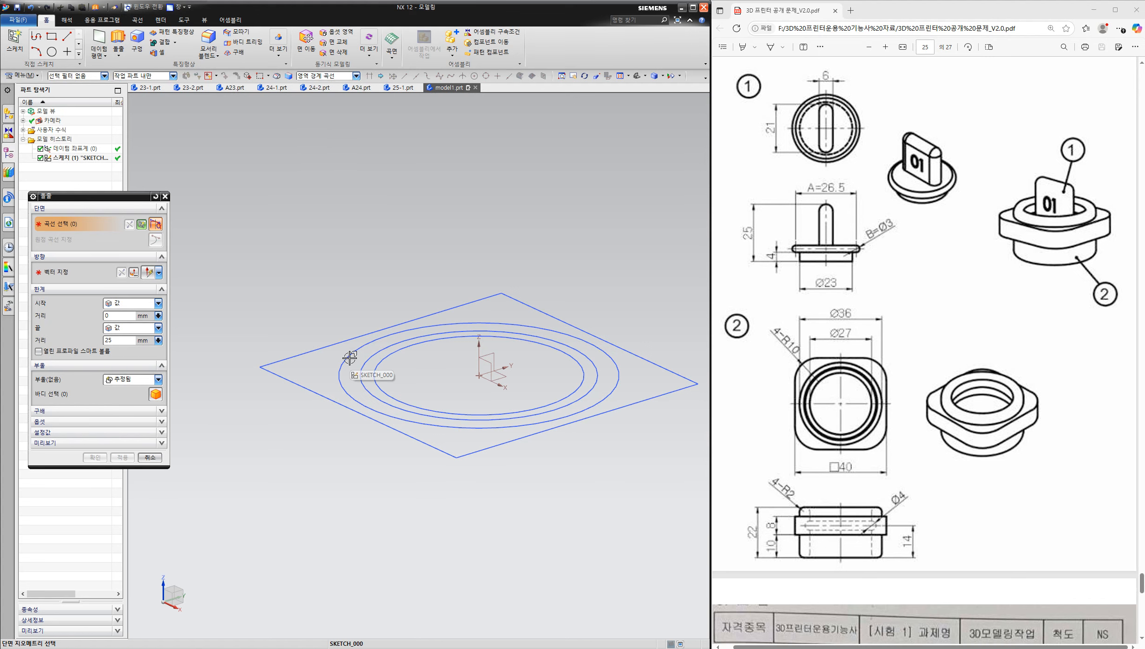
{"action": "left_click", "coordinate": [373, 358]}
{"action": "left_click", "coordinate": [372, 359]}
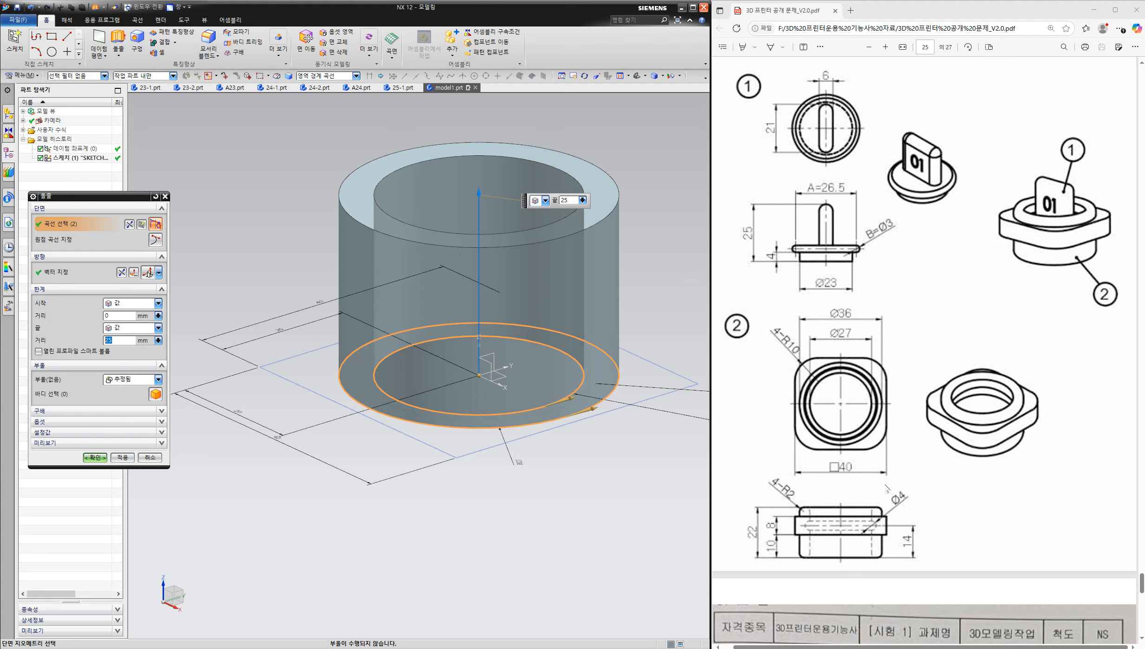
- Set the ring extrusion's limits to start at -14 mm and end at 8 mm
{"action": "left_click", "coordinate": [119, 316]}
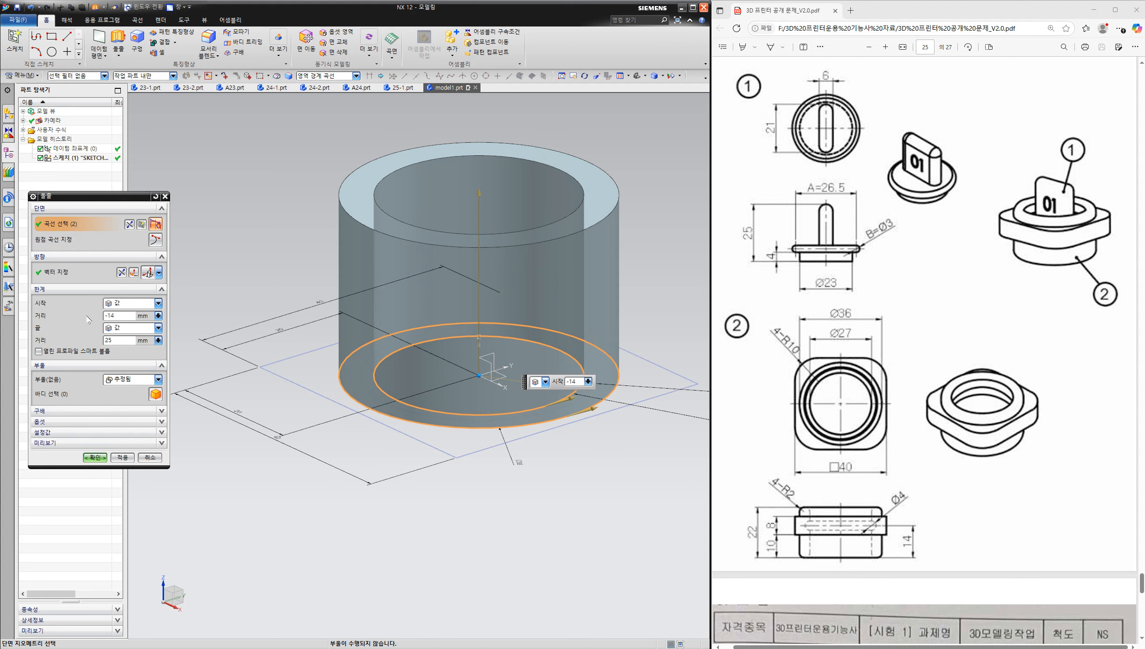
{"action": "type", "text": "-14"}
{"action": "key", "text": "Return"}
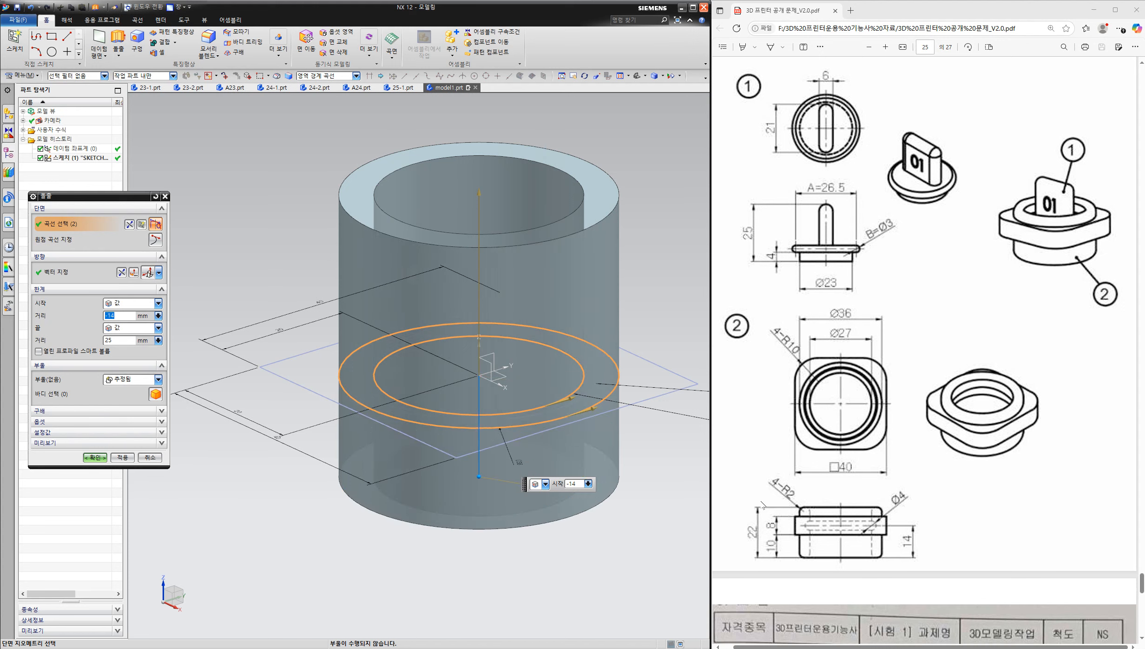
{"action": "left_click", "coordinate": [120, 341]}
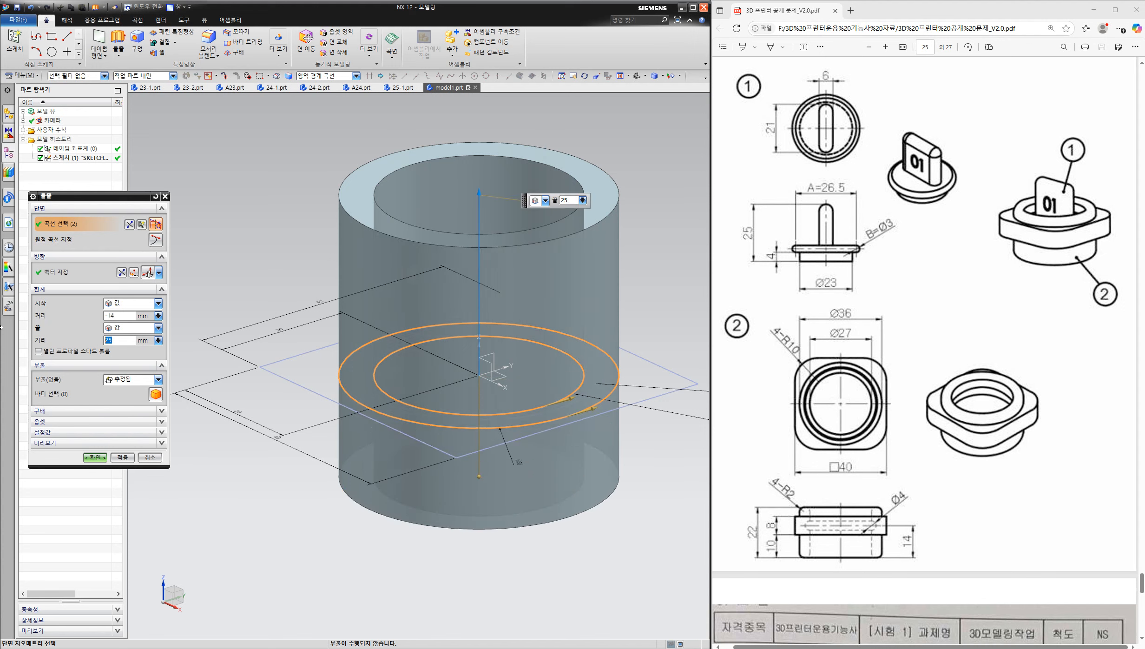
{"action": "type", "text": "8"}
{"action": "key", "text": "Return"}
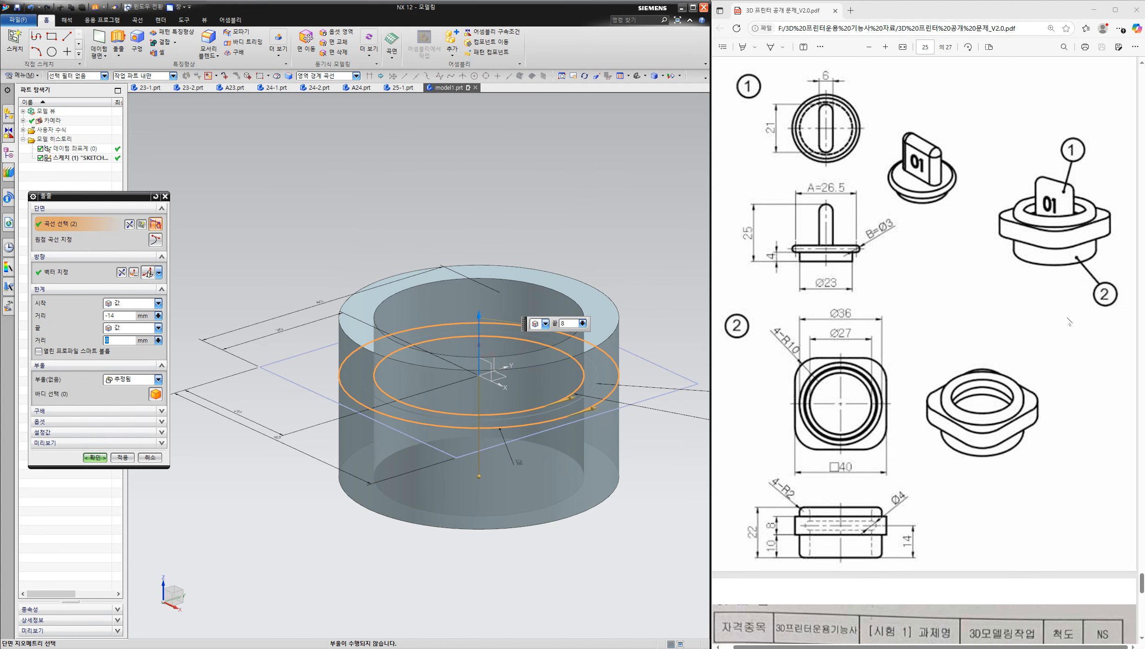
{"action": "key", "text": "ctrl+alt+g"}
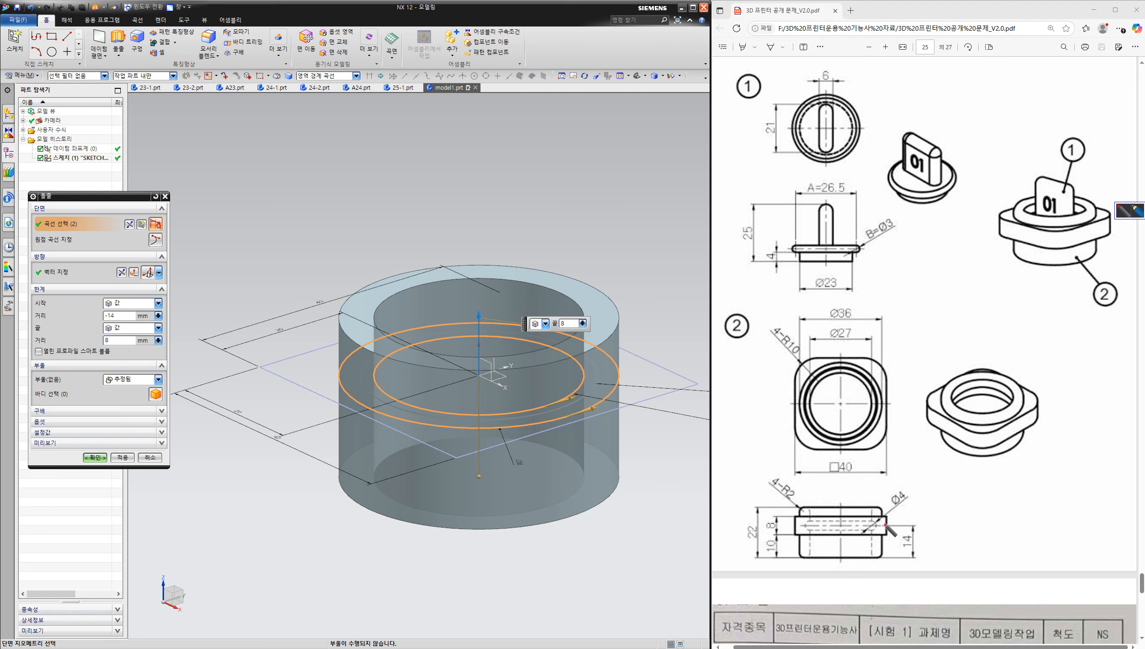
{"action": "mouse_move", "coordinate": [871, 524]}
{"action": "left_mouse_down"}
{"action": "mouse_move", "coordinate": [847, 557]}
{"action": "mouse_move", "coordinate": [863, 556]}
{"action": "left_mouse_up"}
{"action": "mouse_move", "coordinate": [754, 550]}
{"action": "left_mouse_down"}
{"action": "mouse_move", "coordinate": [748, 508]}
{"action": "mouse_move", "coordinate": [815, 527]}
{"action": "left_mouse_up"}
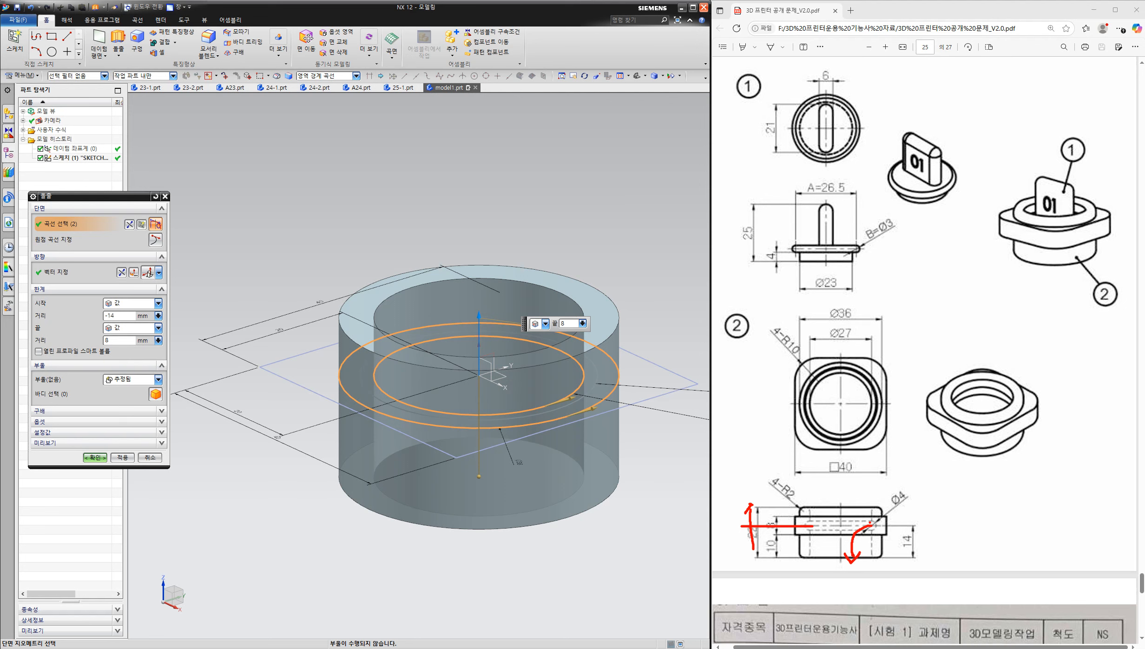
- Set the ring extrusion's Boolean to None and apply it
{"action": "left_click", "coordinate": [158, 378]}
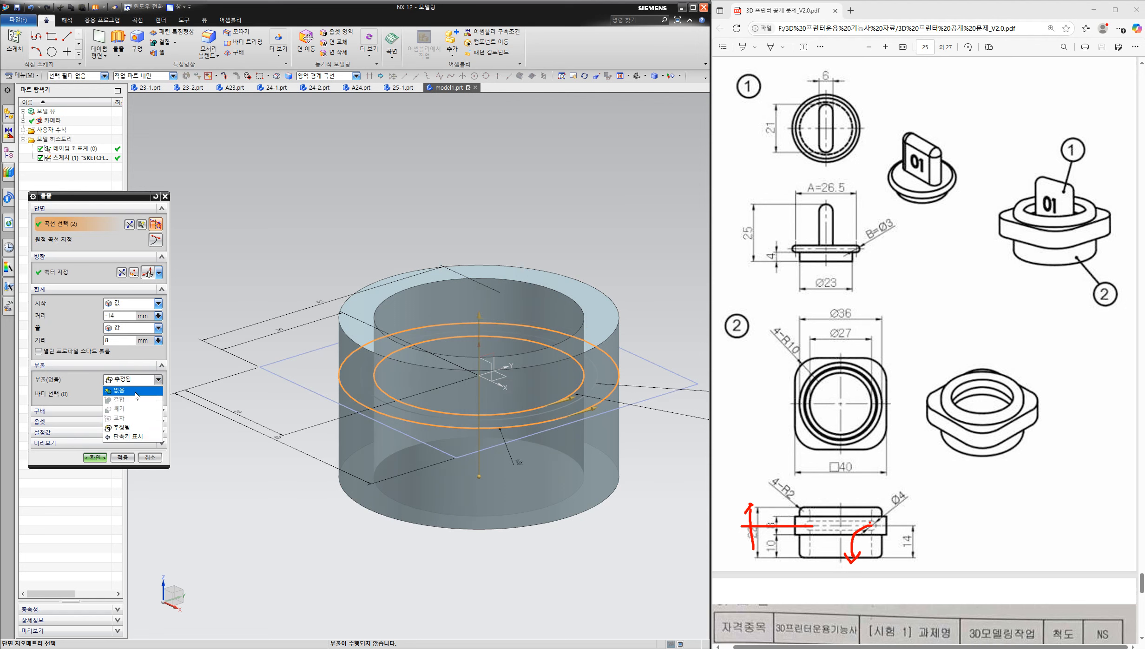
{"action": "left_click", "coordinate": [136, 394]}
{"action": "left_click", "coordinate": [119, 442]}
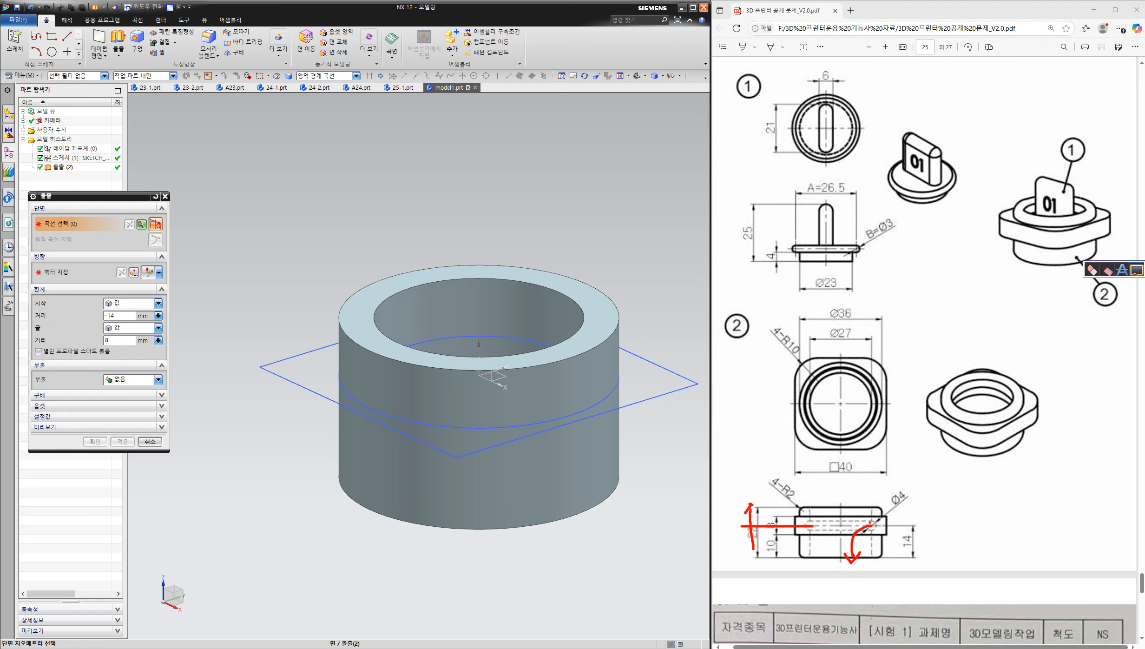
{"action": "key", "text": "Escape"}
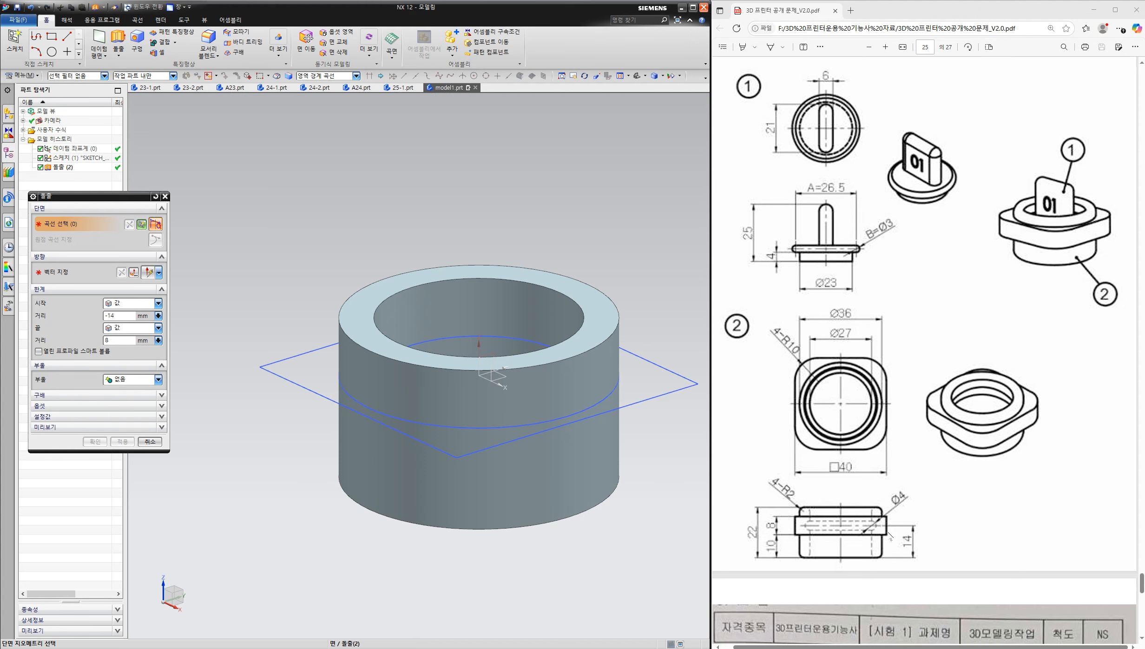
- Extrude the region between the square and the 36 mm circle from -4 mm to 4 mm, united with the ring body
{"action": "left_click", "coordinate": [297, 364]}
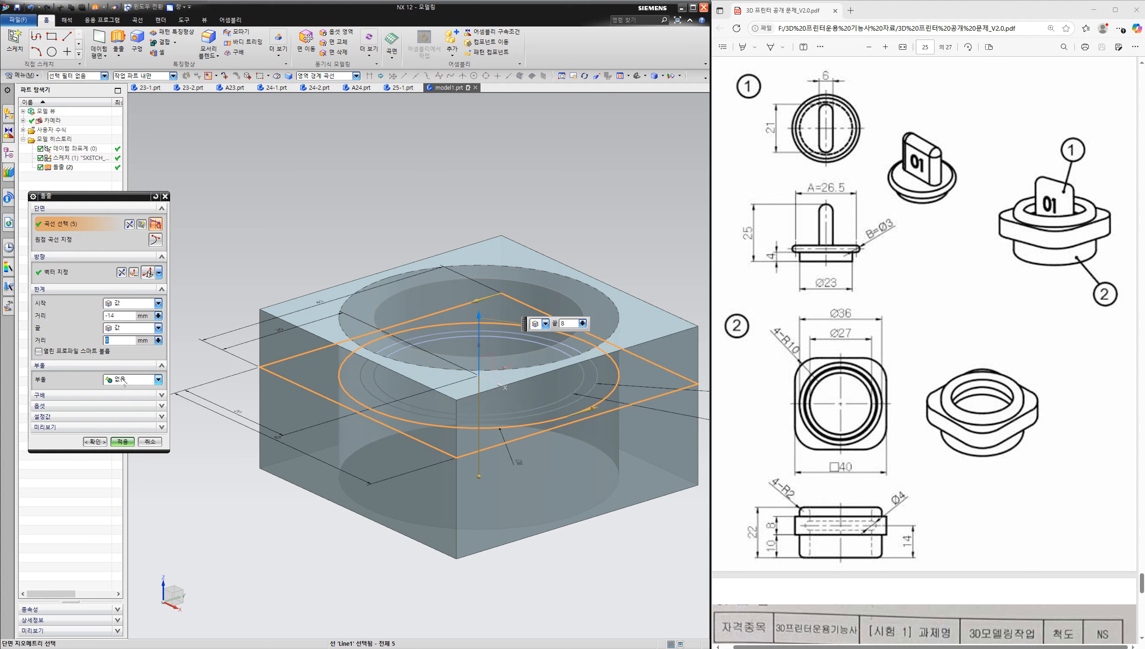
{"action": "left_click_drag", "start_coordinate": [117, 316], "coordinate": [41, 310]}
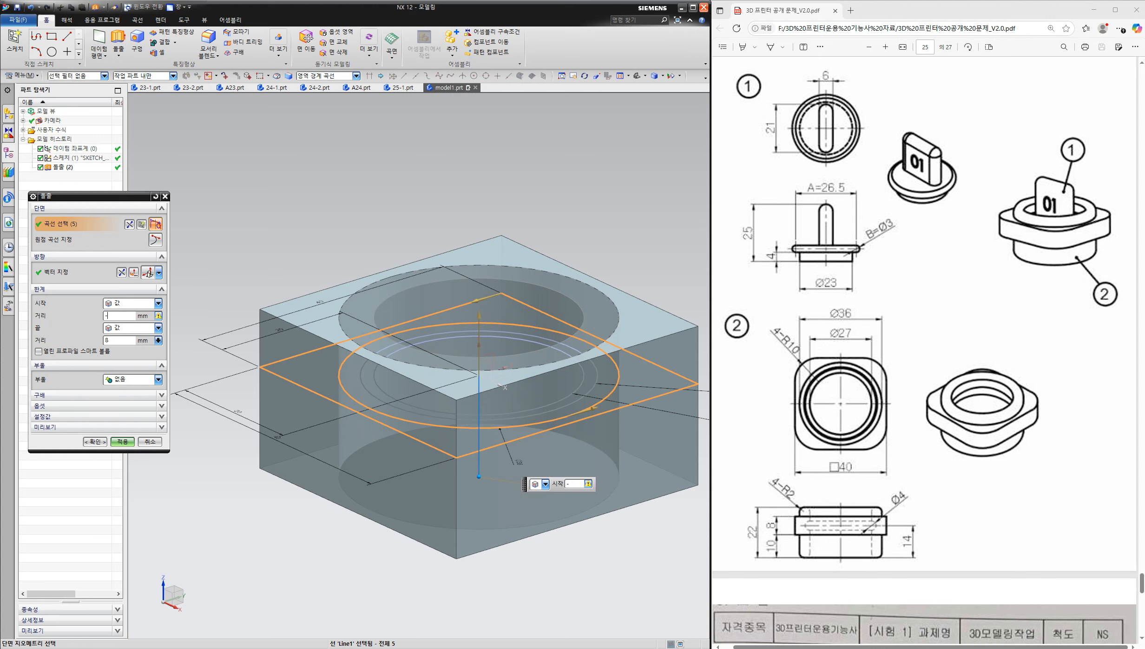
{"action": "left_click_drag", "start_coordinate": [116, 342], "coordinate": [2, 330]}
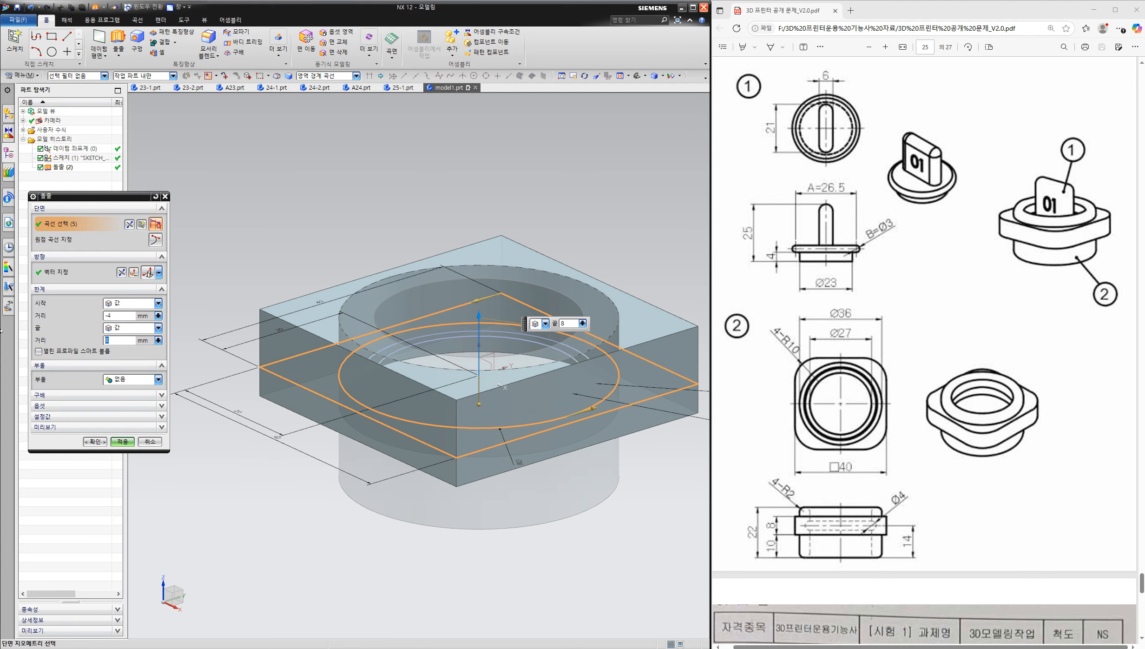
{"action": "left_click", "coordinate": [113, 382]}
{"action": "left_click", "coordinate": [135, 400]}
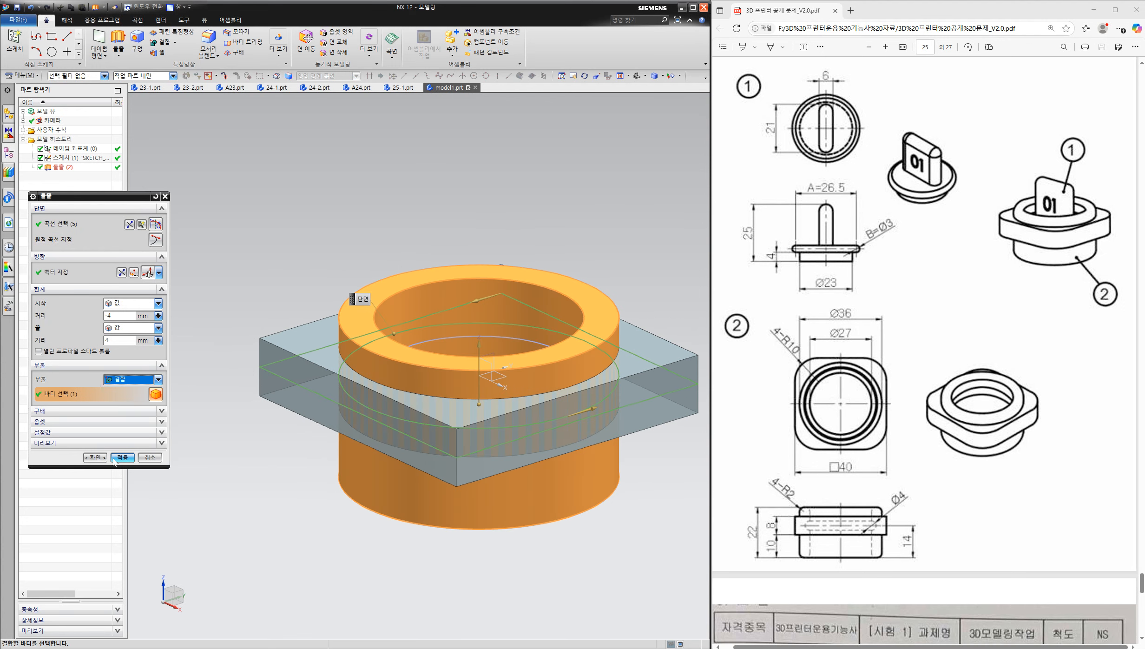
{"action": "left_click", "coordinate": [103, 458]}
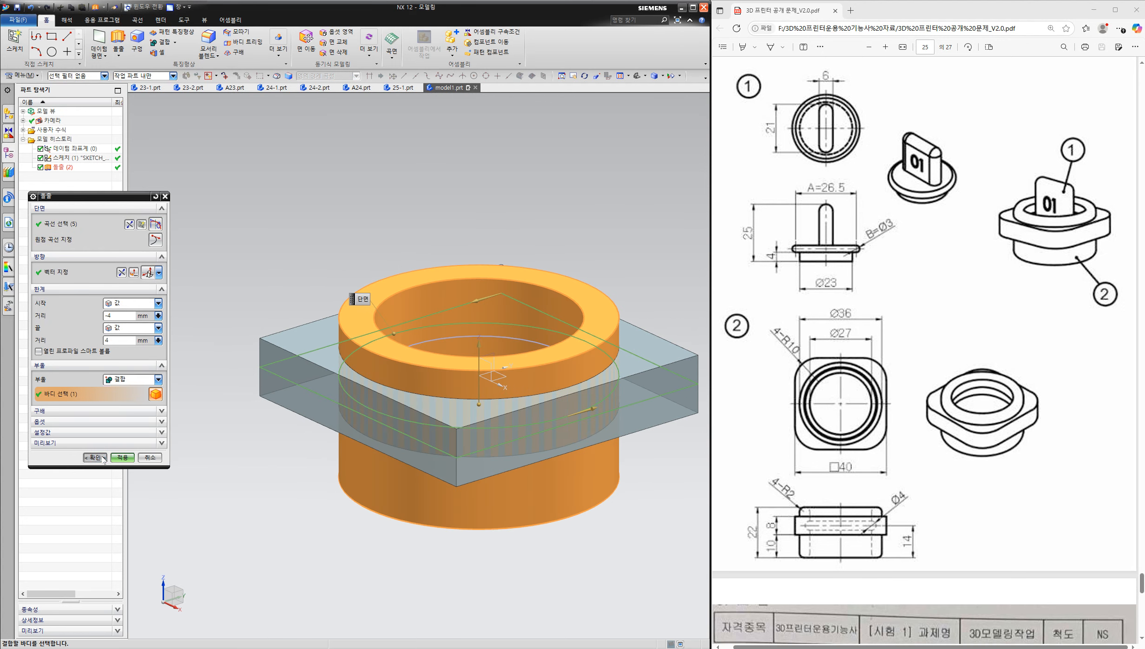
{"action": "left_click", "coordinate": [123, 458]}
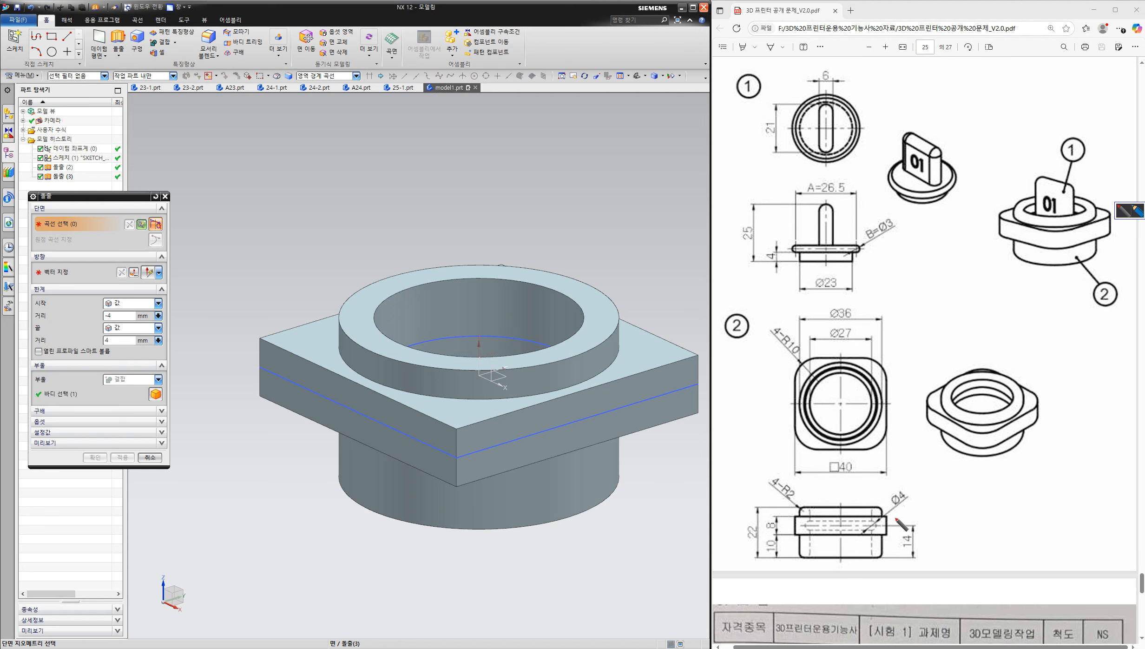
{"action": "left_click_drag", "start_coordinate": [901, 488], "coordinate": [904, 498]}
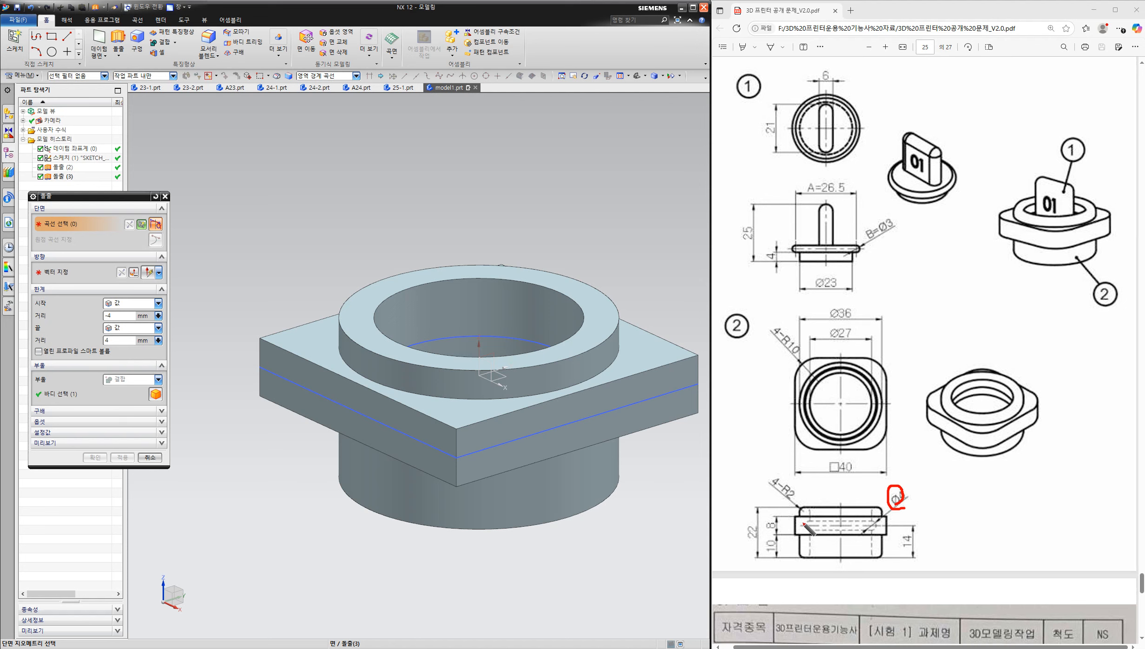
{"action": "mouse_move", "coordinate": [810, 529]}
{"action": "left_mouse_down"}
{"action": "mouse_move", "coordinate": [873, 531]}
{"action": "mouse_move", "coordinate": [811, 526]}
{"action": "left_mouse_up"}
{"action": "key", "text": "Escape"}
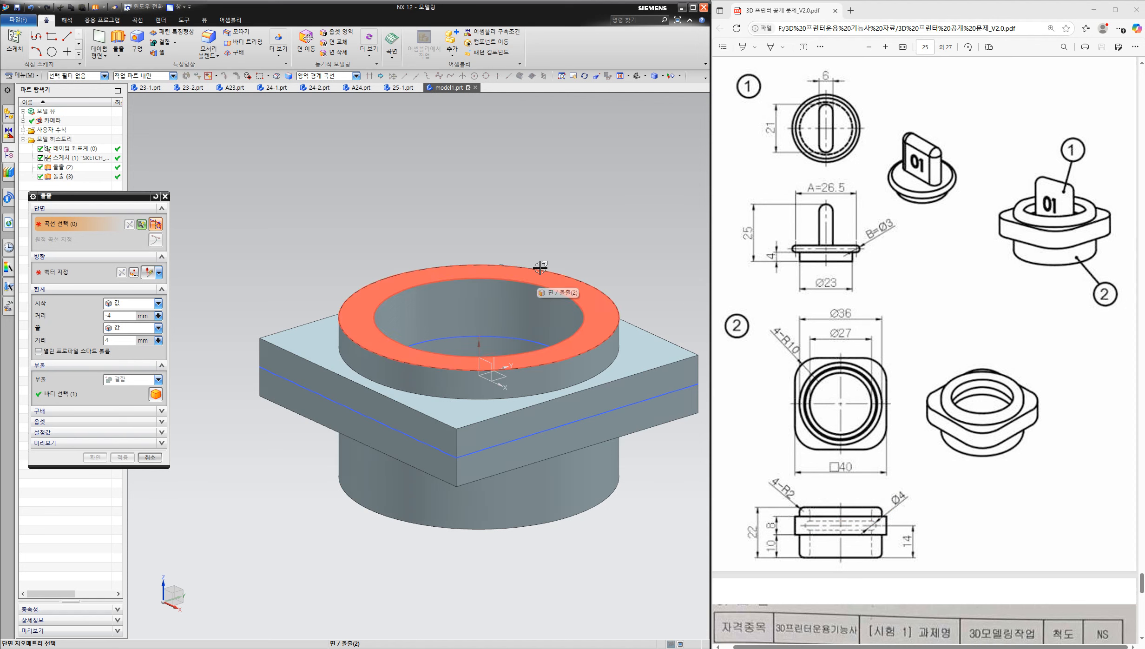
- Show the model in wireframe and pick the middle sketch circle as a single curve for the next extrusion
{"action": "middle_click_drag", "start_coordinate": [556, 199], "coordinate": [552, 225]}
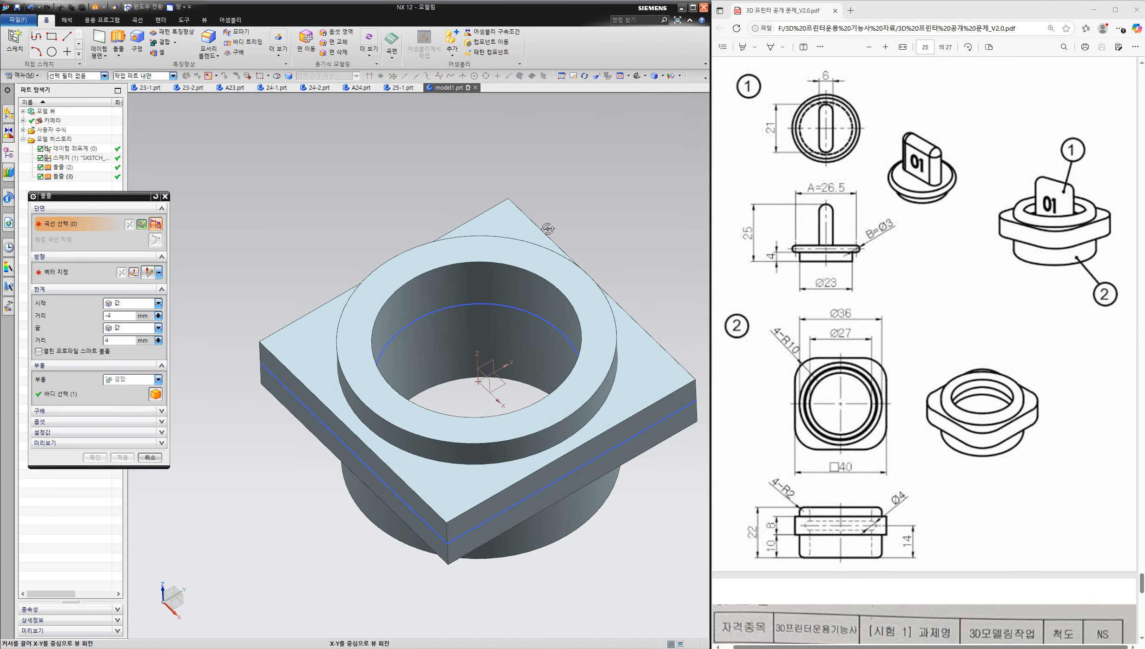
{"action": "right_click", "coordinate": [581, 204]}
{"action": "left_click", "coordinate": [581, 220]}
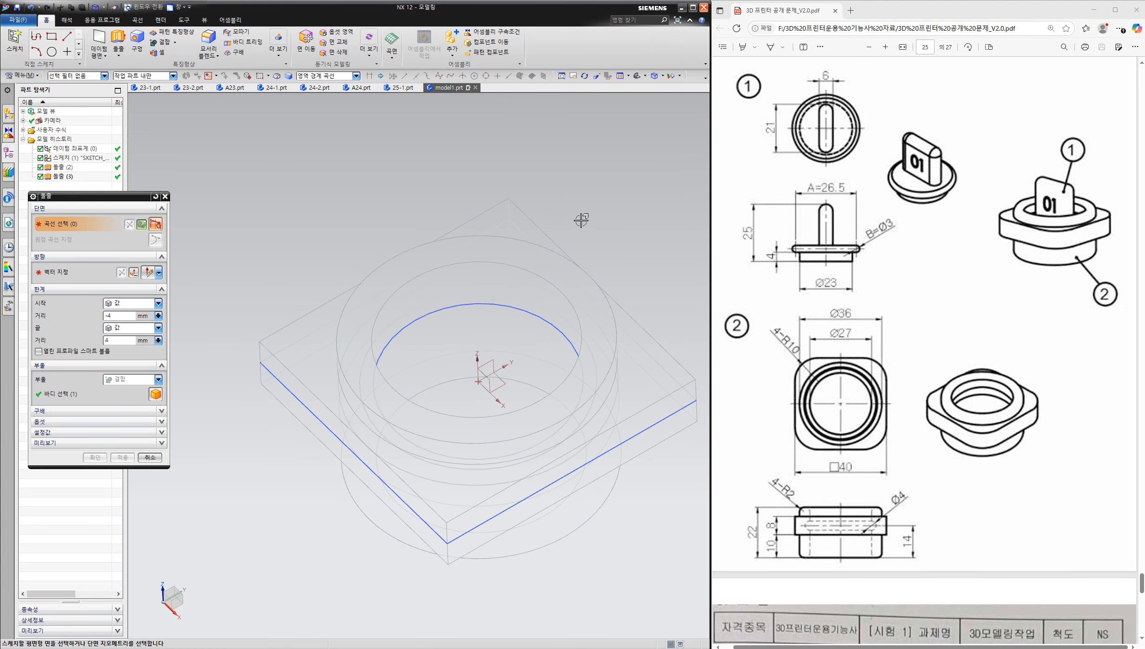
{"action": "left_click", "coordinate": [333, 79]}
{"action": "left_click", "coordinate": [341, 90]}
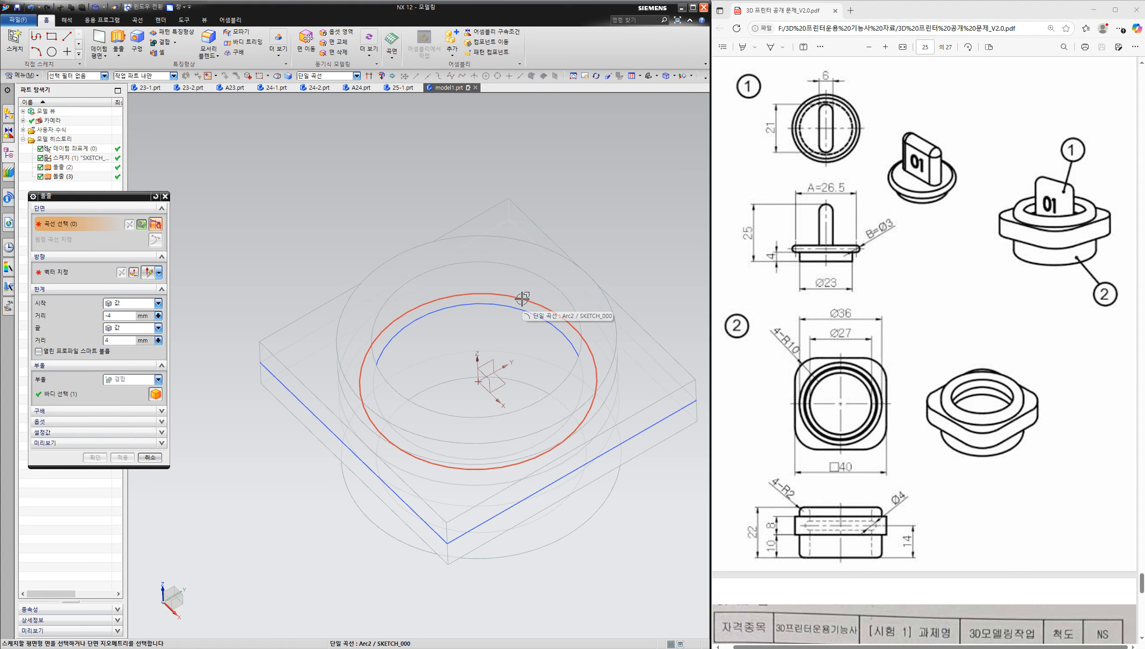
{"action": "left_click", "coordinate": [522, 299]}
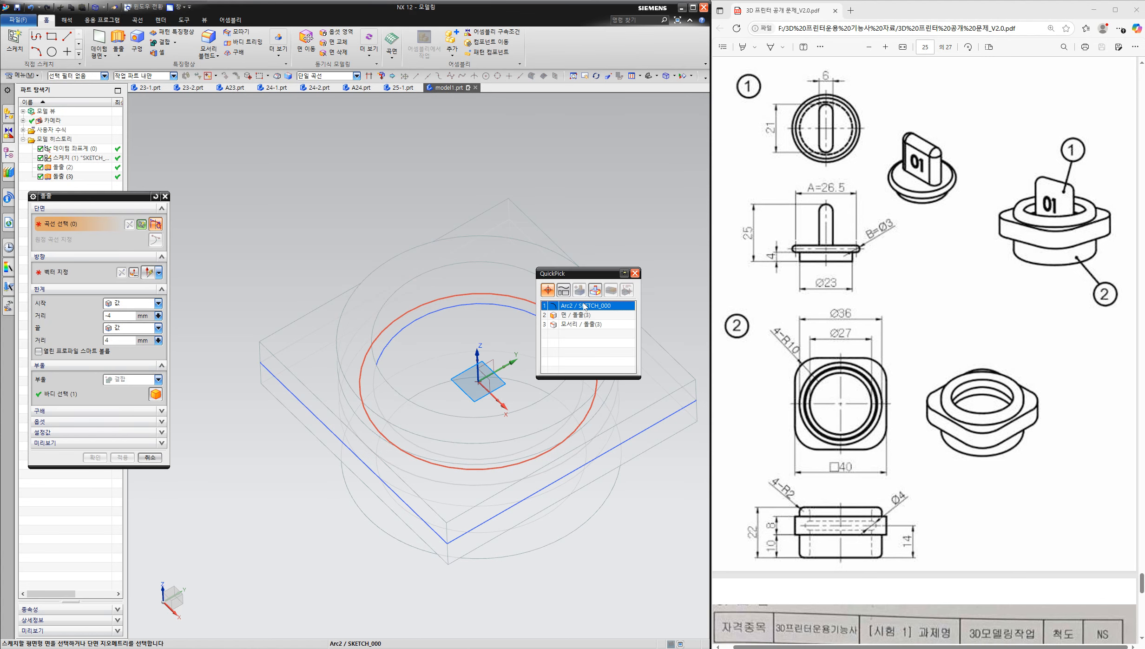
{"action": "left_click", "coordinate": [576, 307]}
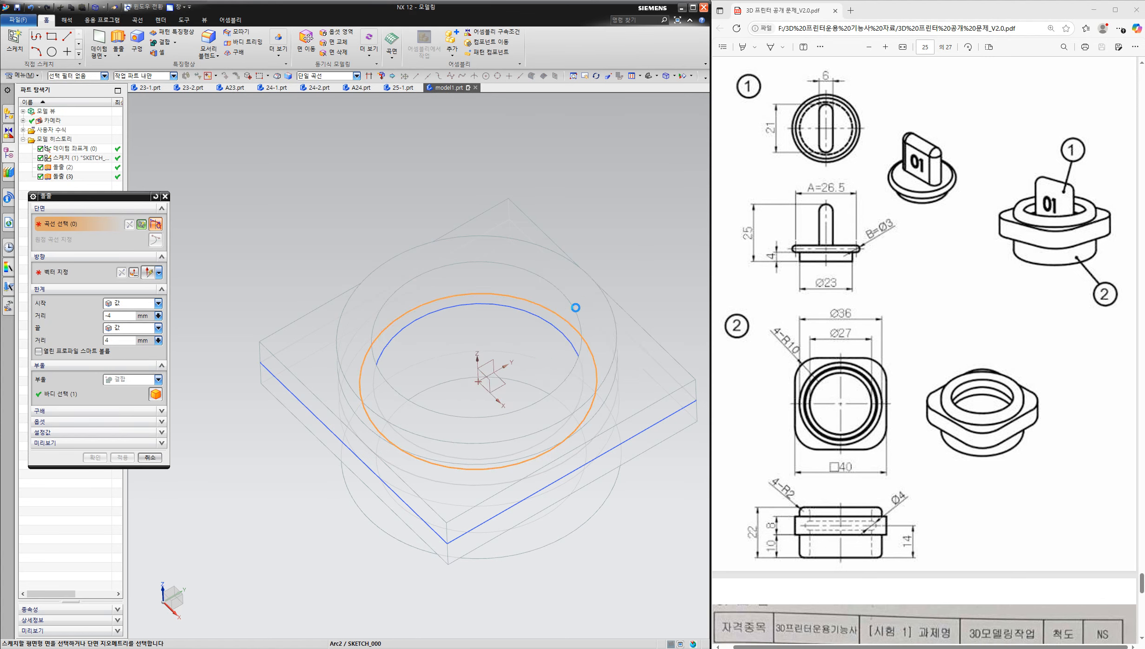
- Extrude the middle circle from -2 mm to 2 mm with the Subtract Boolean to cut a groove inside the bore
{"action": "left_click", "coordinate": [118, 316]}
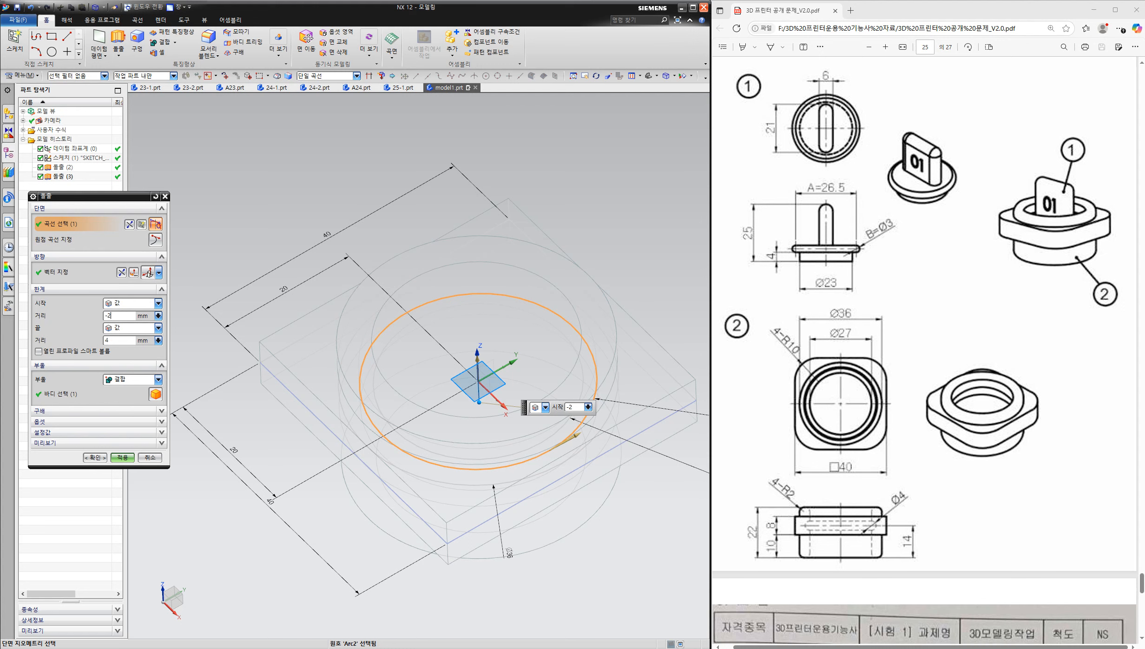
{"action": "key", "text": "Return"}
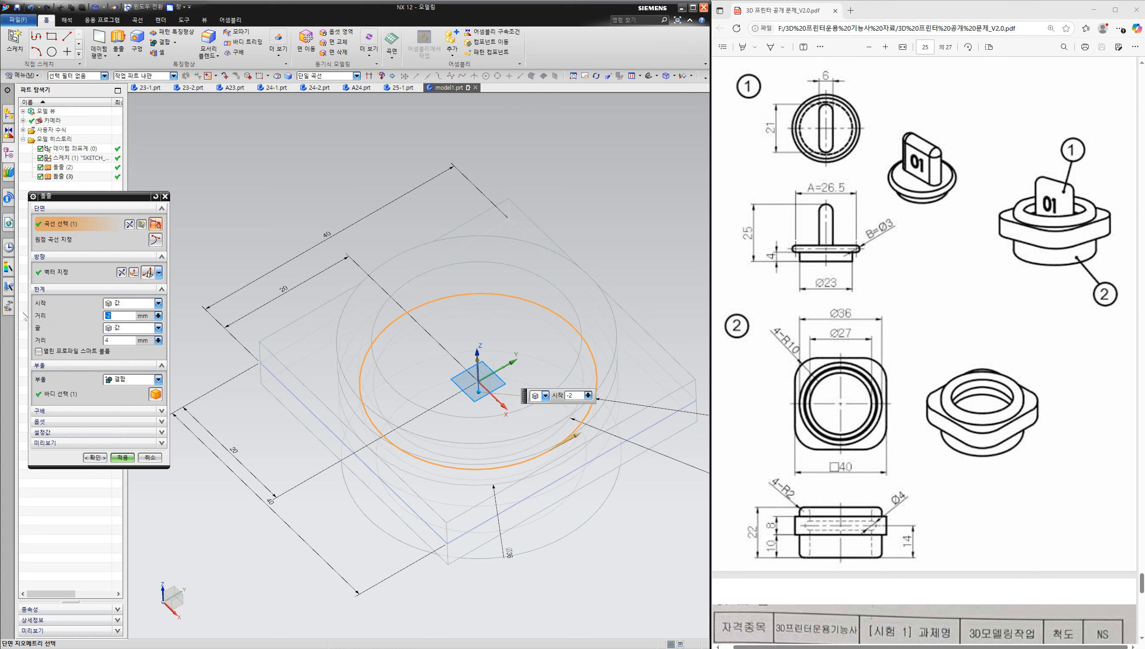
{"action": "left_click", "coordinate": [119, 341]}
{"action": "key", "text": "Return"}
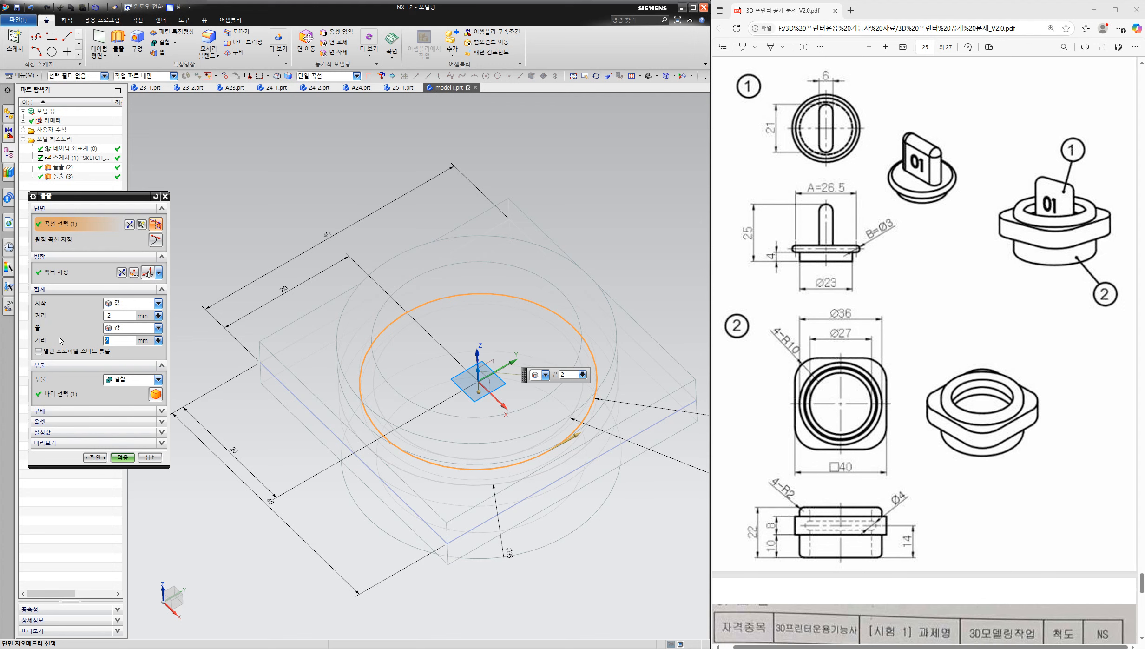
{"action": "left_click", "coordinate": [124, 384]}
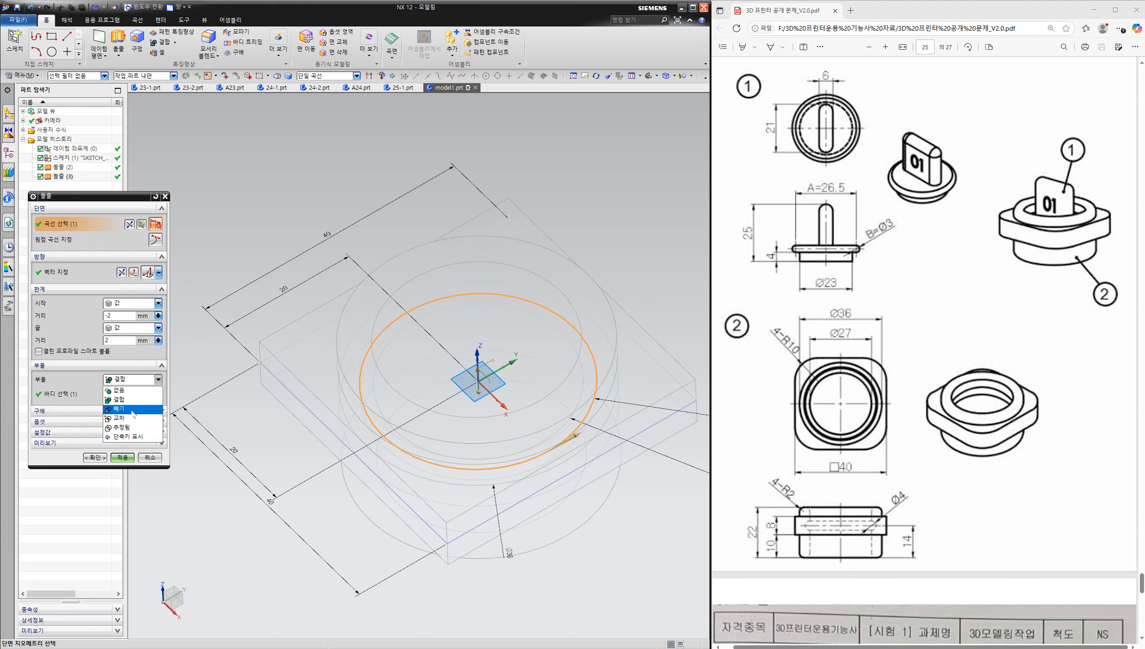
{"action": "left_click", "coordinate": [119, 413]}
{"action": "left_click", "coordinate": [96, 457]}
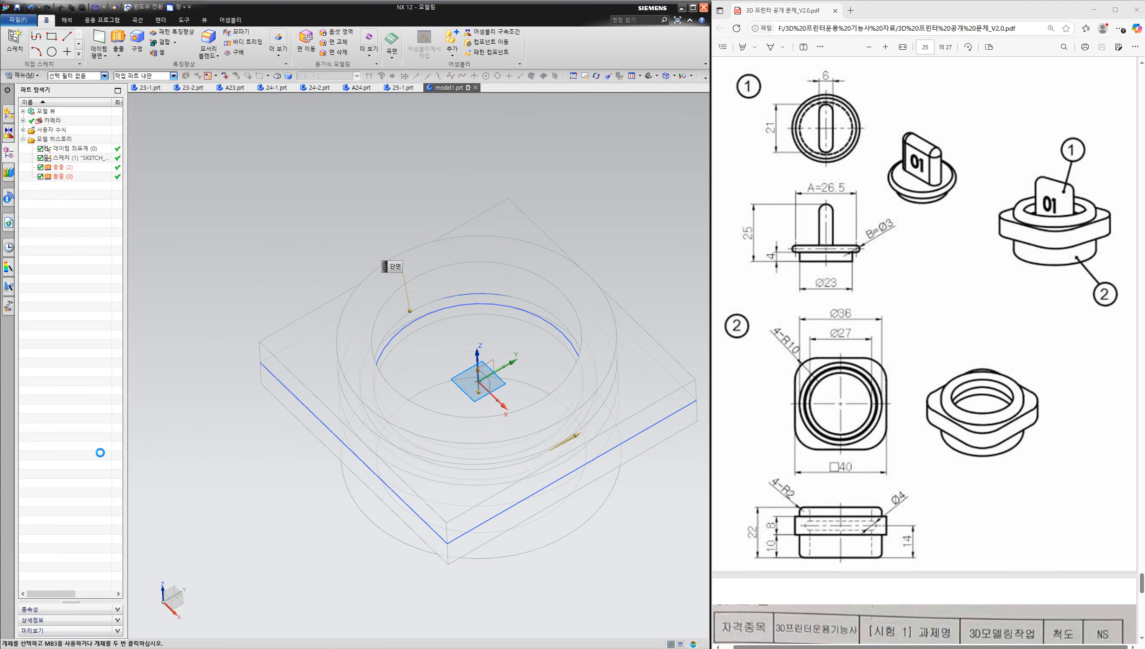
- Return the model to shaded display with edges and inspect the groove inside the bore
{"action": "right_click", "coordinate": [246, 223]}
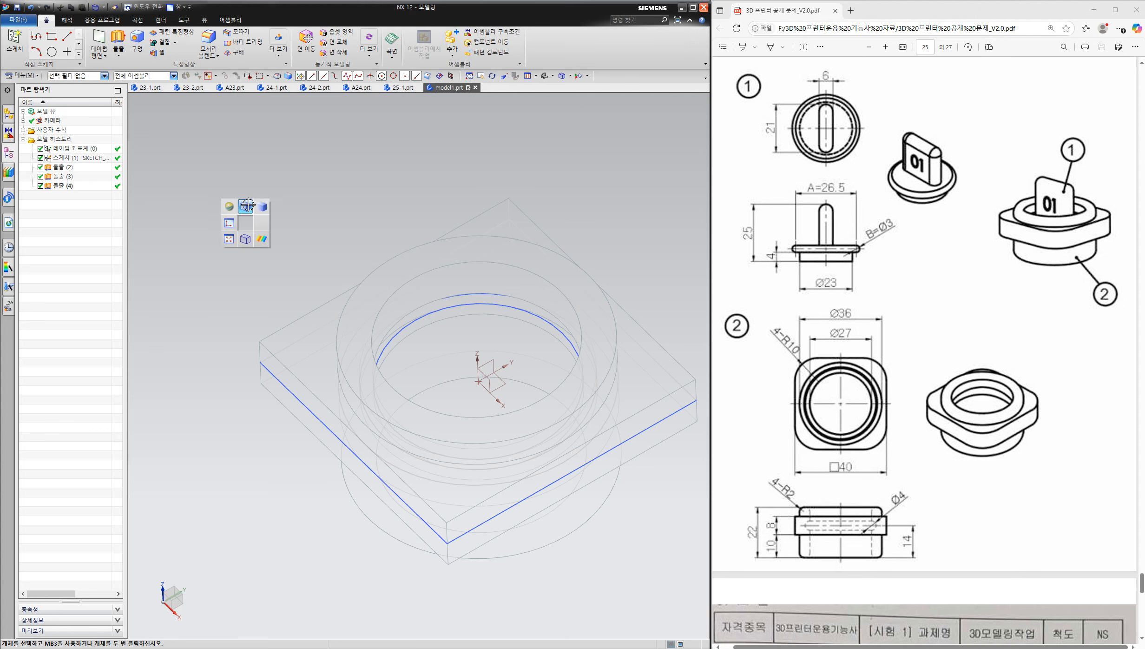
{"action": "left_click", "coordinate": [248, 205]}
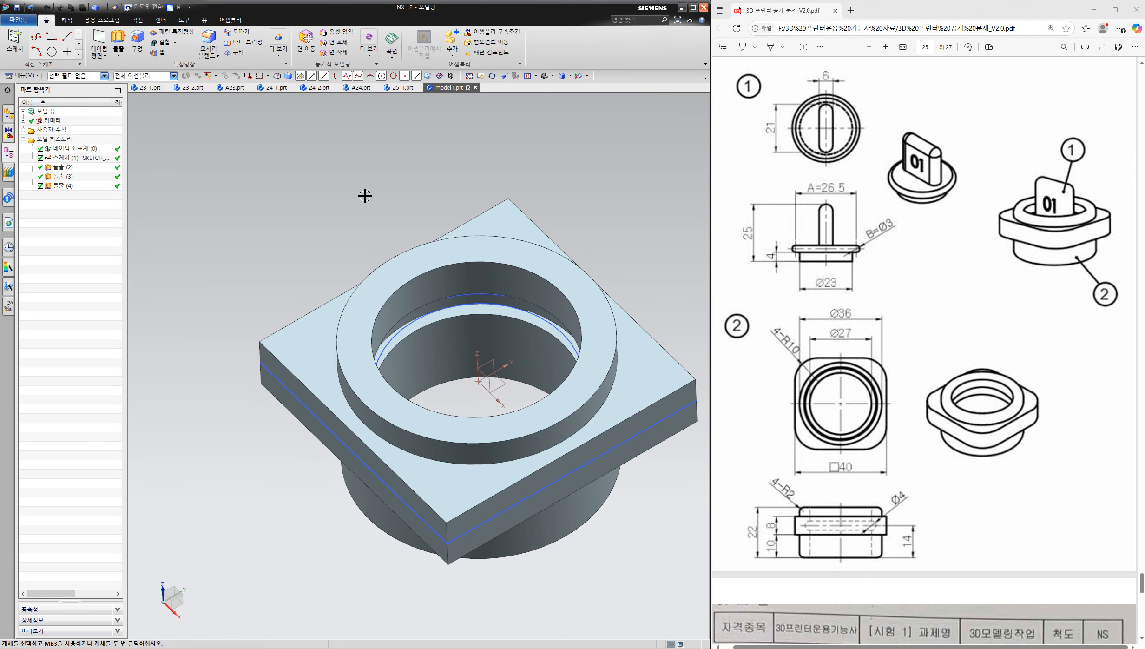
{"action": "mouse_move", "coordinate": [378, 245]}
{"action": "middle_mouse_down"}
{"action": "mouse_move", "coordinate": [336, 236]}
{"action": "mouse_move", "coordinate": [340, 251]}
{"action": "mouse_move", "coordinate": [320, 263]}
{"action": "mouse_move", "coordinate": [328, 279]}
{"action": "mouse_move", "coordinate": [308, 289]}
{"action": "mouse_move", "coordinate": [330, 263]}
{"action": "mouse_move", "coordinate": [377, 256]}
{"action": "middle_mouse_up"}
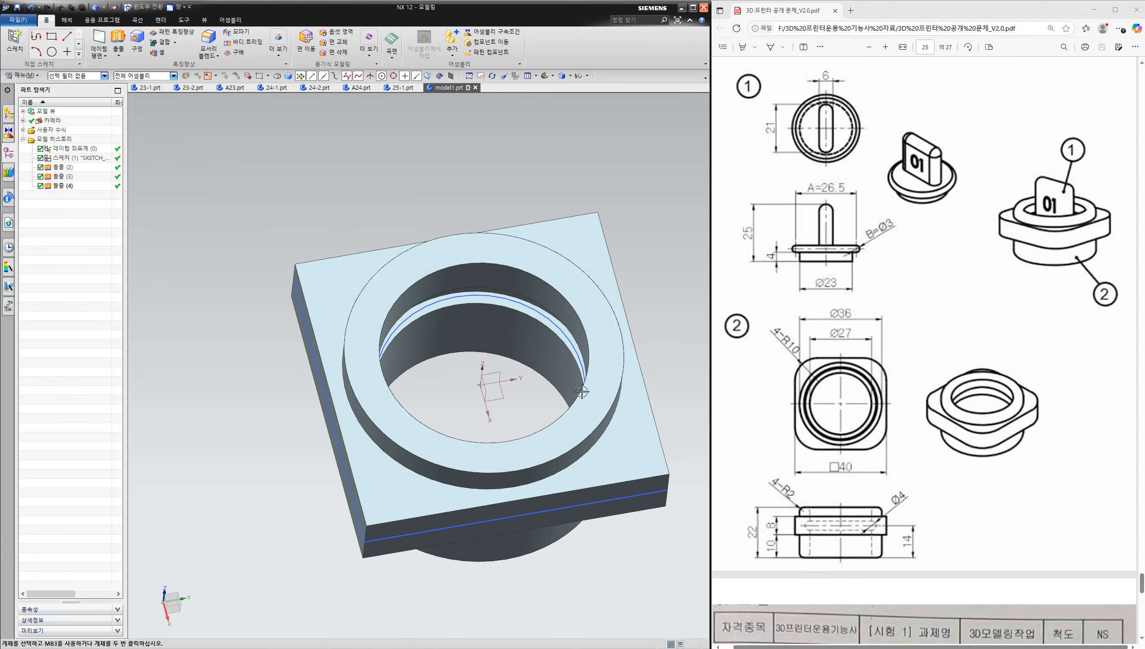
- Section the view with one Y-direction plane at offset 0 to expose the groove profile inside the bore
{"action": "scroll", "coordinate": [530, 326], "scroll_direction": "up", "scroll_amount": 4}
{"action": "mouse_move", "coordinate": [531, 325]}
{"action": "middle_mouse_down"}
{"action": "mouse_move", "coordinate": [557, 273]}
{"action": "mouse_move", "coordinate": [528, 297]}
{"action": "middle_mouse_up"}
{"action": "scroll", "coordinate": [528, 297], "scroll_direction": "down", "scroll_amount": 5}
{"action": "scroll", "coordinate": [528, 298], "scroll_direction": "down", "scroll_amount": 2}
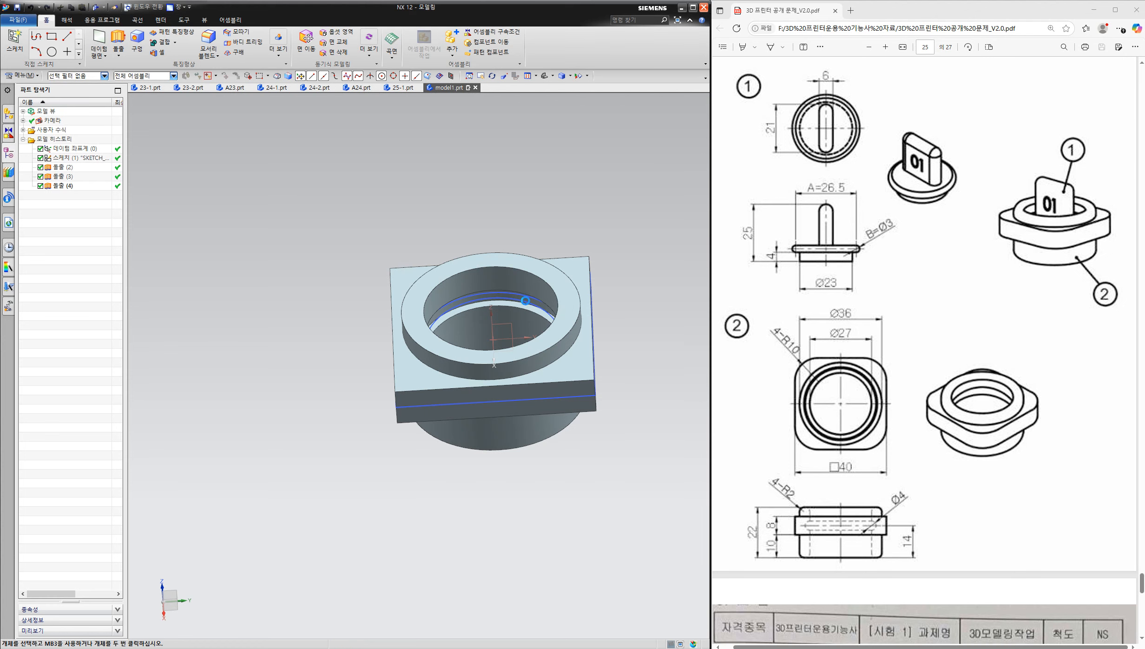
{"action": "key", "text": "ctrl+h"}
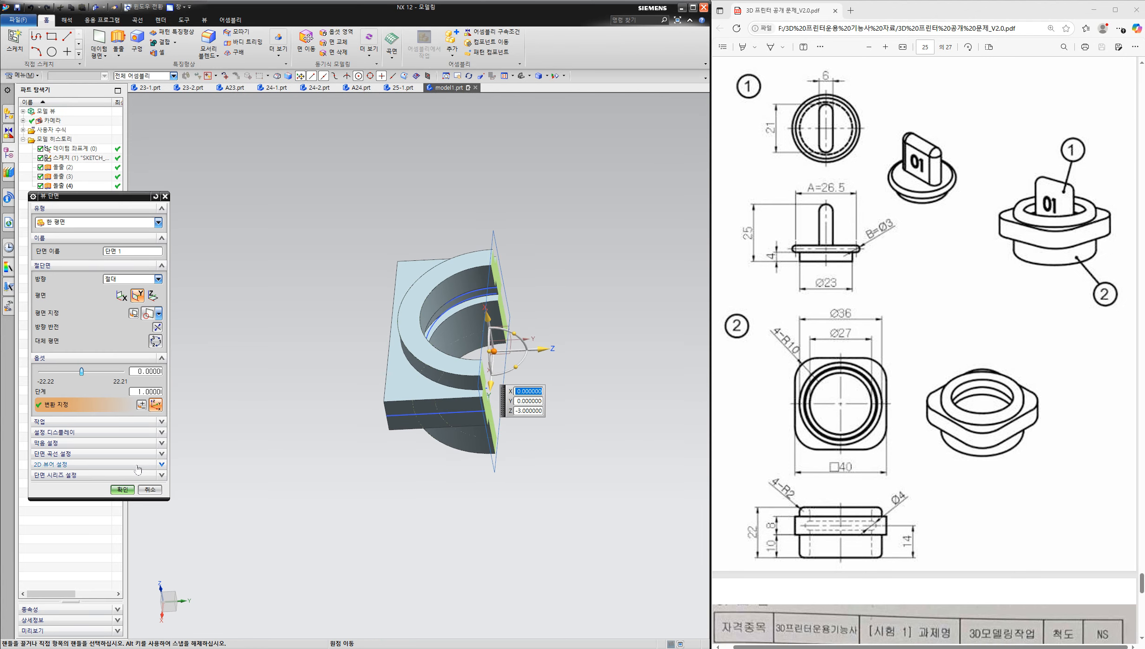
{"action": "left_click", "coordinate": [122, 489]}
{"action": "middle_click_drag", "start_coordinate": [502, 293], "coordinate": [522, 273]}
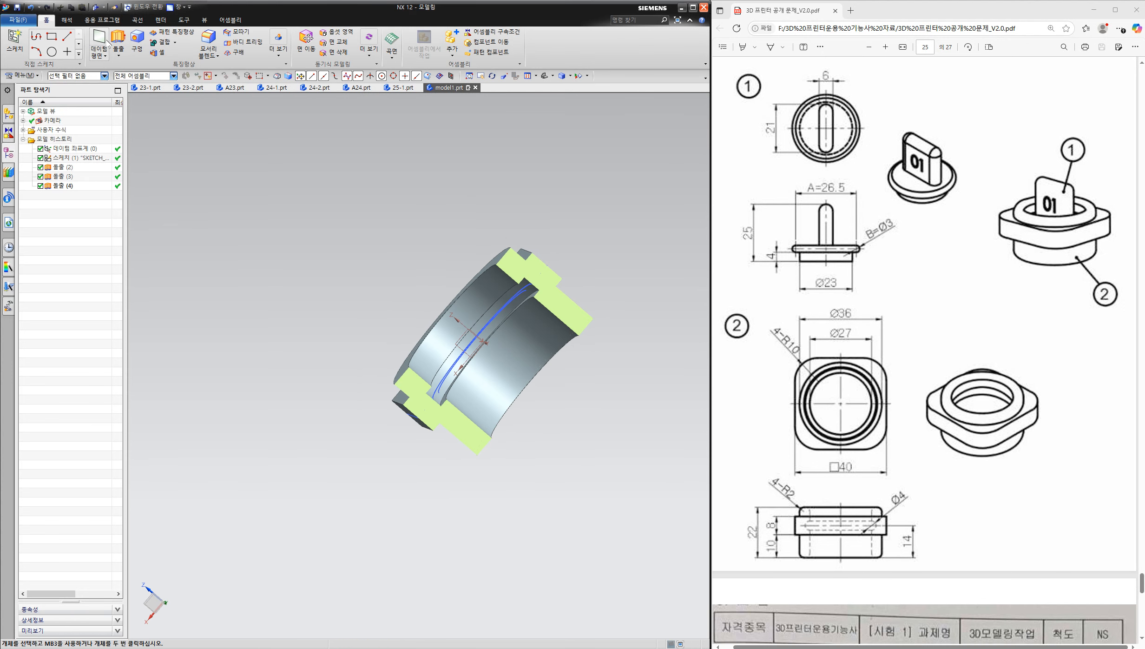
- Round both bottom edges of the groove inside the bore with a 2 mm Edge Blend
{"action": "left_click", "coordinate": [210, 41]}
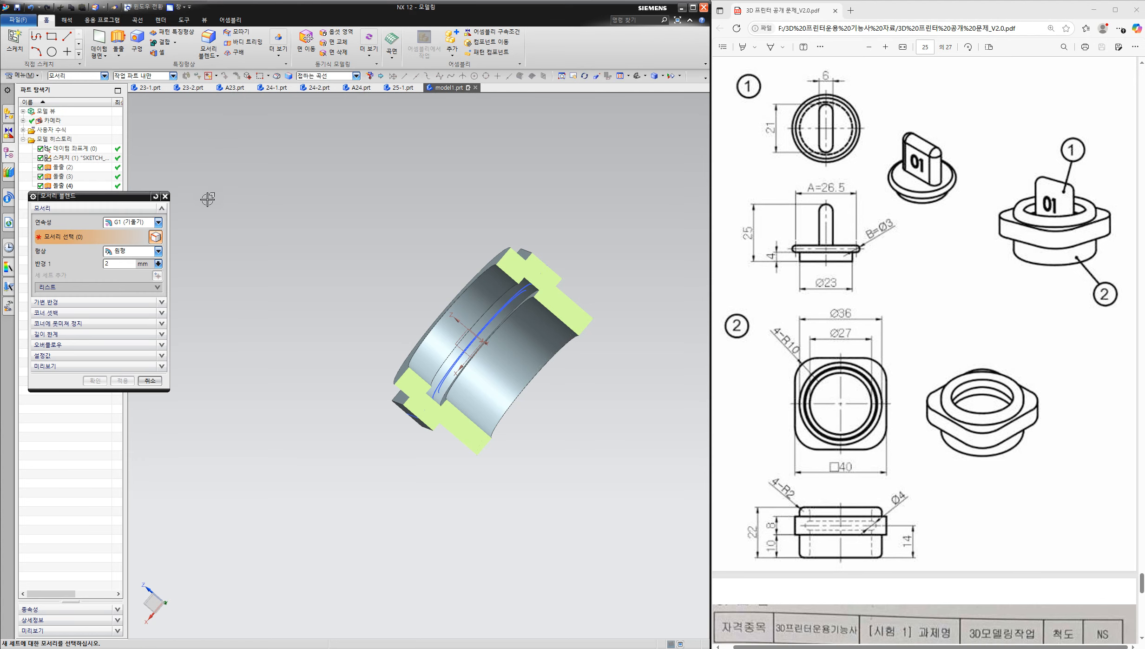
{"action": "scroll", "coordinate": [469, 307], "scroll_direction": "up", "scroll_amount": 3}
{"action": "middle_click_drag", "start_coordinate": [511, 273], "coordinate": [493, 238]}
{"action": "left_click", "coordinate": [604, 241]}
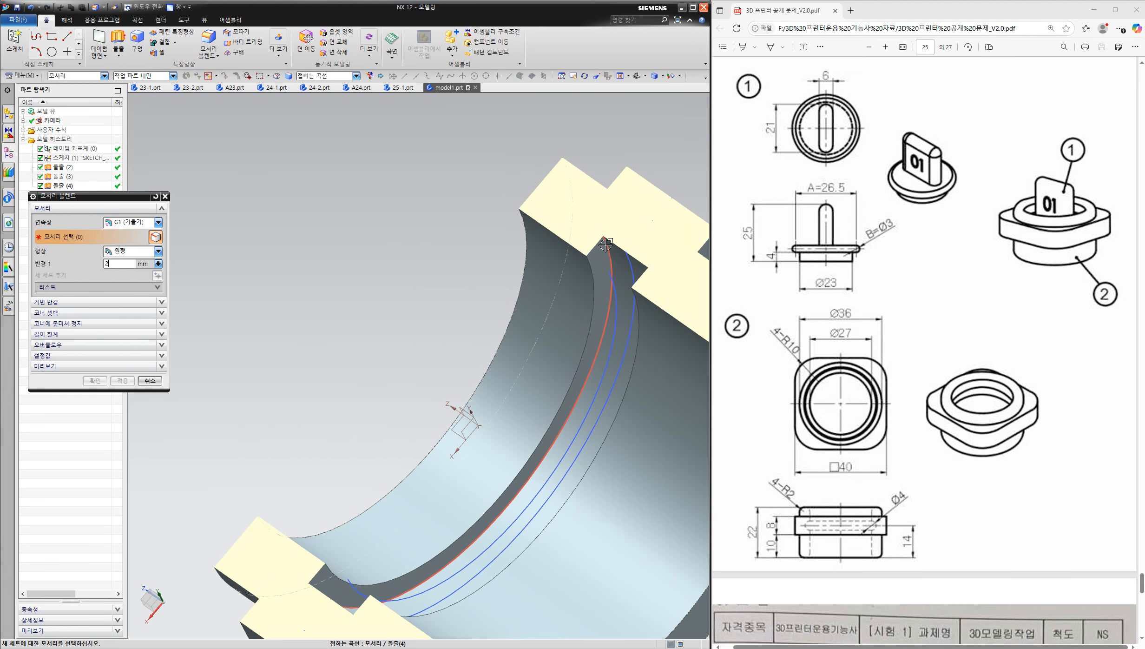
{"action": "middle_click_drag", "start_coordinate": [374, 262], "coordinate": [442, 296]}
{"action": "left_click", "coordinate": [552, 251]}
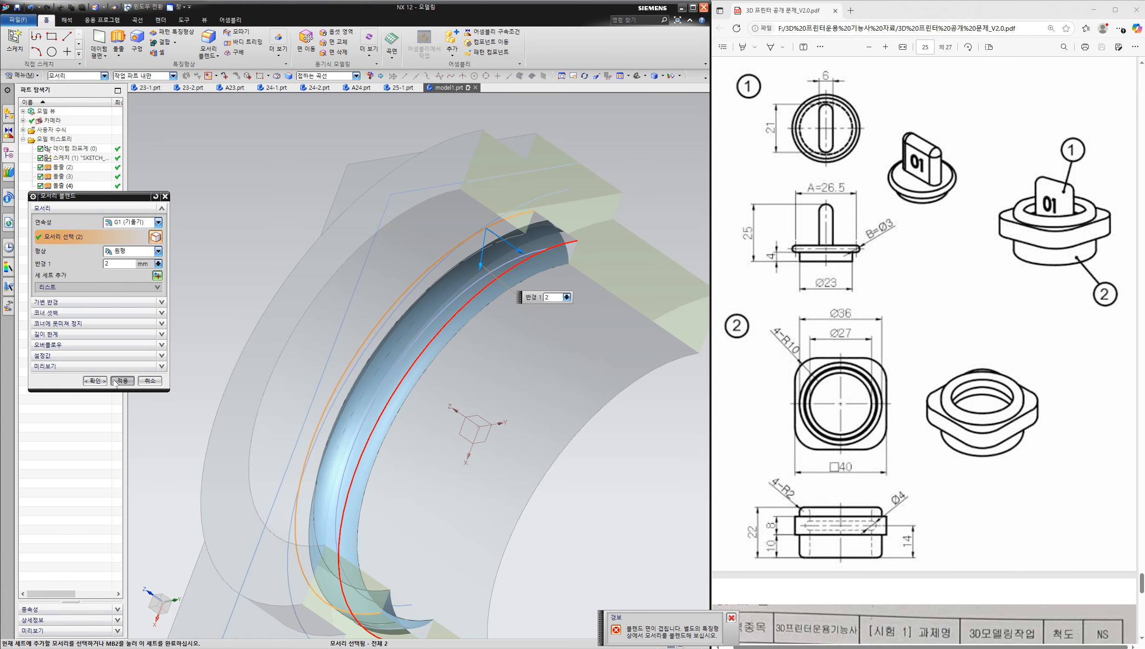
{"action": "left_click", "coordinate": [116, 382]}
{"action": "middle_click_drag", "start_coordinate": [325, 367], "coordinate": [342, 334]}
{"action": "middle_click_drag", "start_coordinate": [258, 218], "coordinate": [230, 204]}
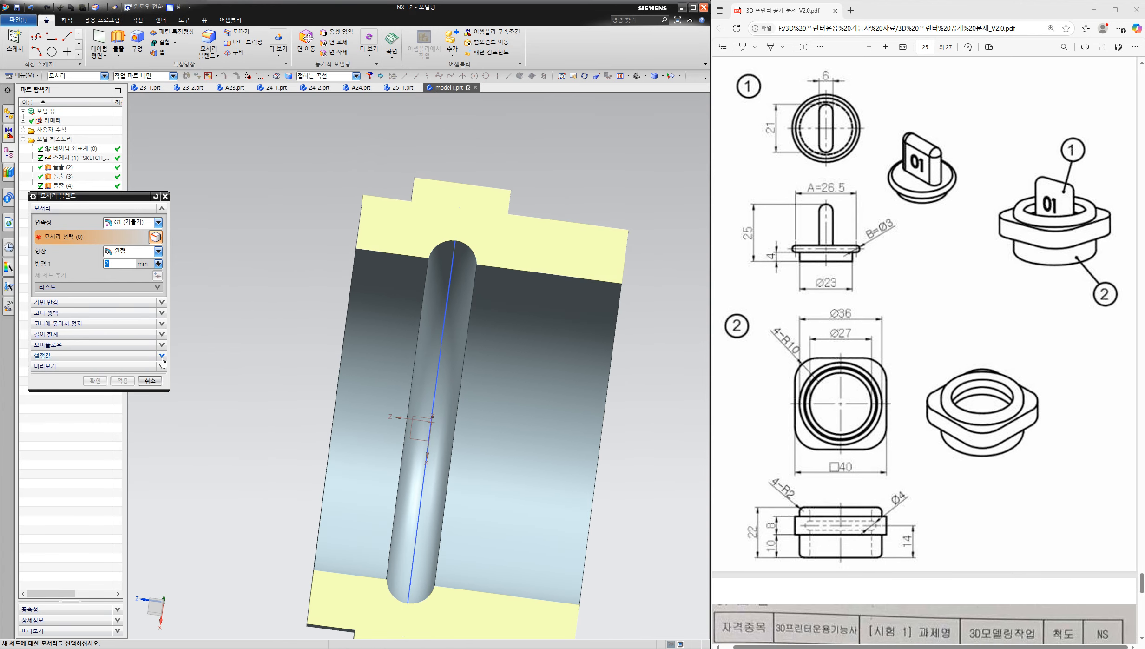
{"action": "left_click", "coordinate": [150, 380]}
- Move the section plane to a 30 mm offset, clear of the part, to show the whole body
{"action": "scroll", "coordinate": [328, 327], "scroll_direction": "down", "scroll_amount": 4}
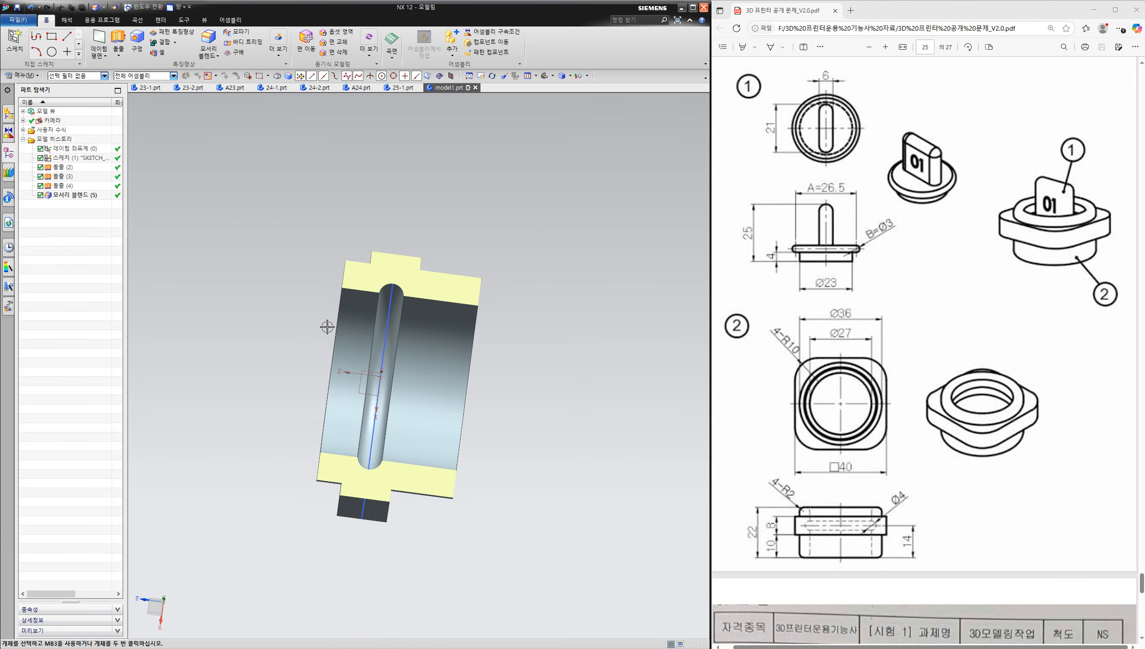
{"action": "middle_click_drag", "start_coordinate": [328, 327], "coordinate": [371, 331]}
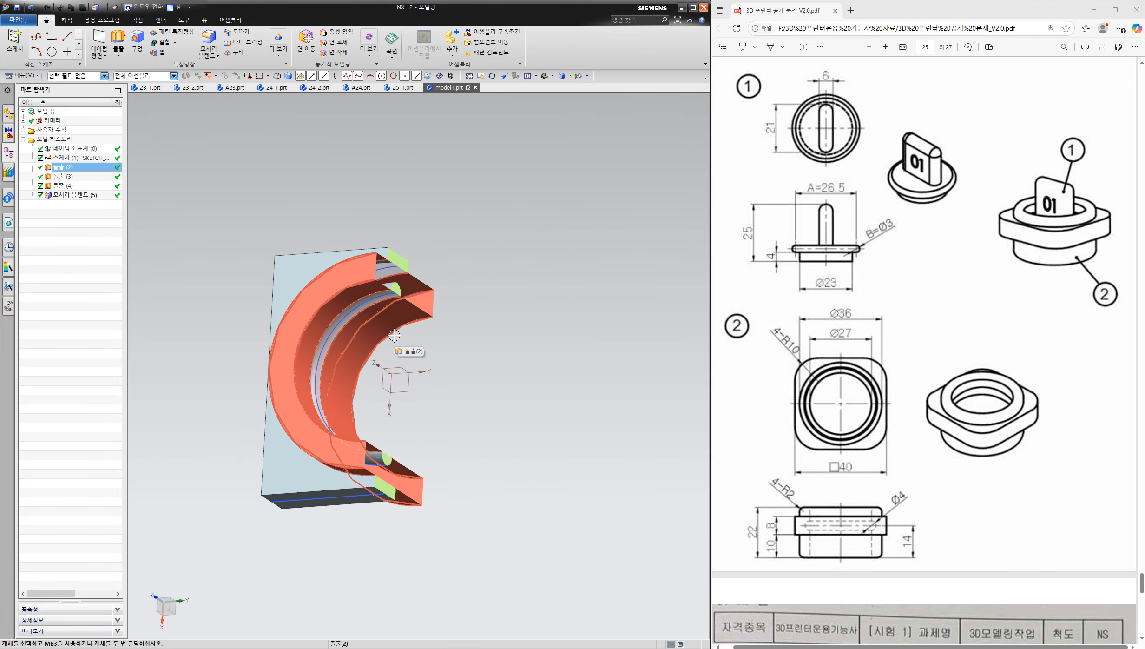
{"action": "key", "text": "ctrl+h"}
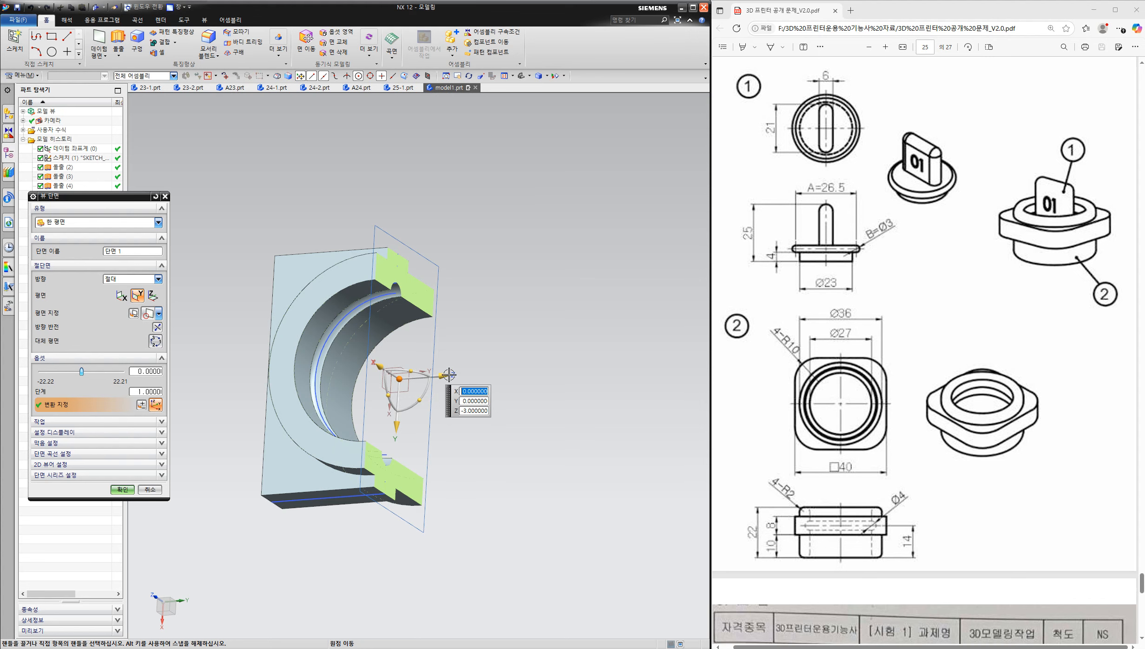
{"action": "left_click_drag", "start_coordinate": [446, 375], "coordinate": [613, 364]}
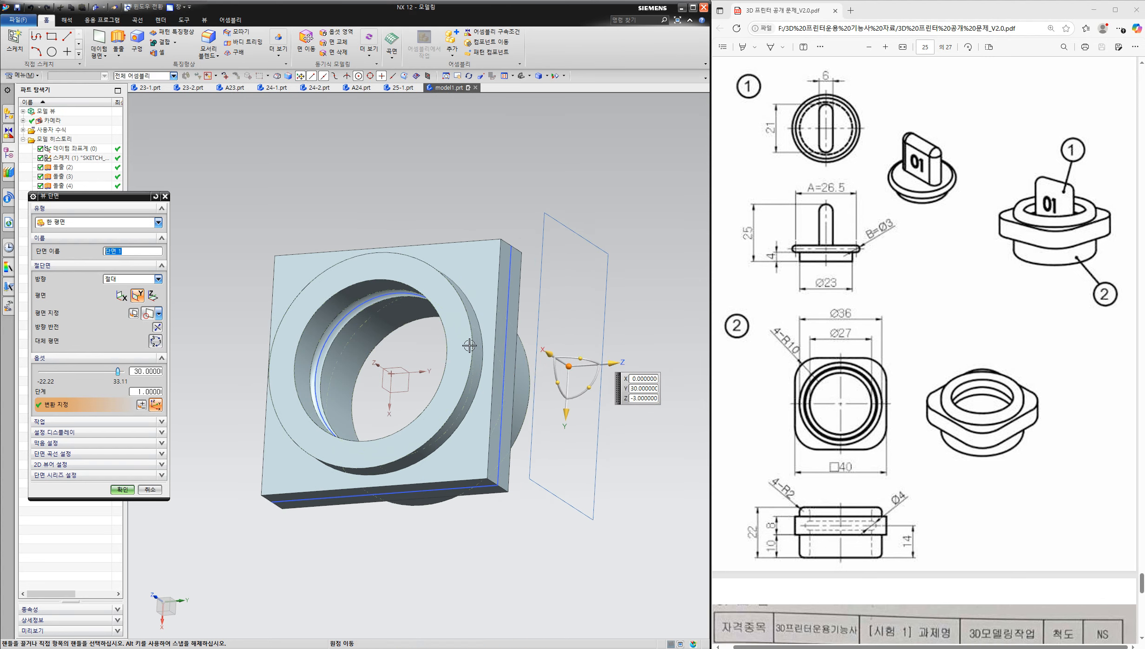
{"action": "left_click", "coordinate": [123, 490]}
{"action": "middle_click_drag", "start_coordinate": [297, 418], "coordinate": [281, 385]}
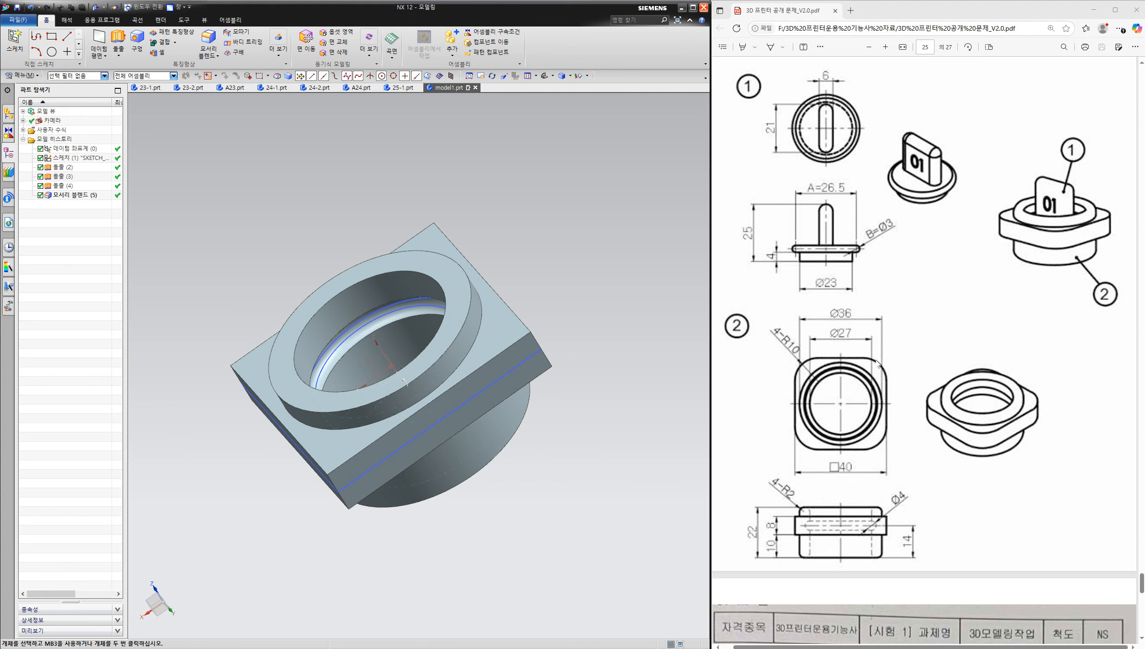
- Mark part 2's 4-R10 corner radius and 4-R2 edge radius callouts on the PDF drawing
{"action": "left_click", "coordinate": [737, 362]}
{"action": "left_click_drag", "start_coordinate": [759, 329], "coordinate": [796, 365]}
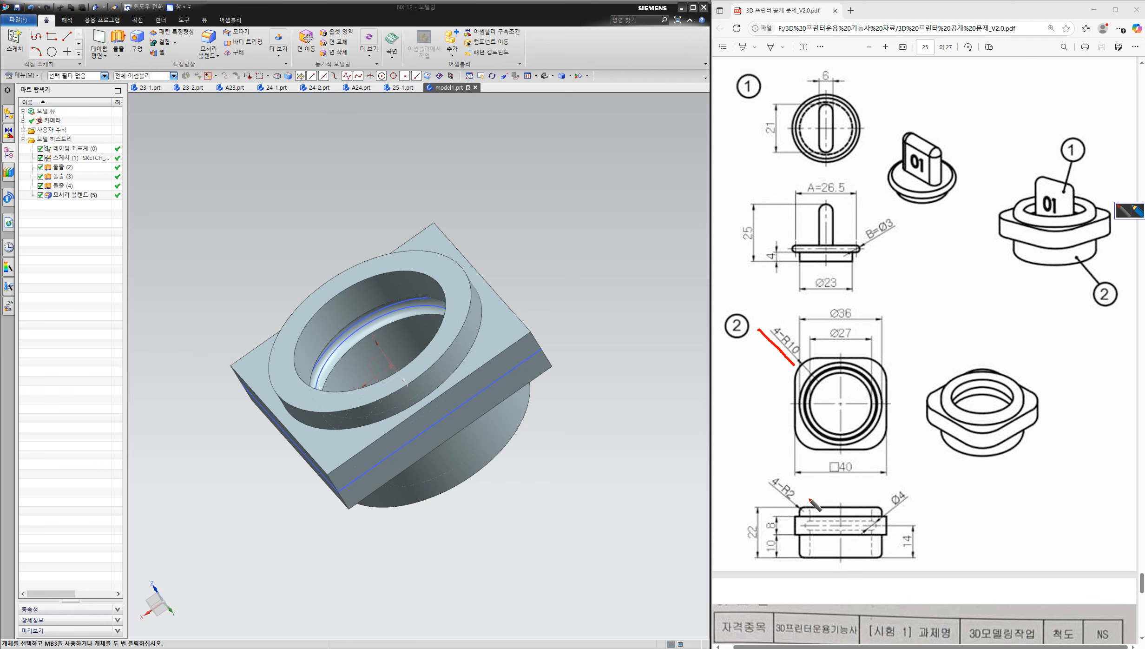
{"action": "mouse_move", "coordinate": [811, 495]}
{"action": "left_mouse_down"}
{"action": "mouse_move", "coordinate": [790, 501]}
{"action": "mouse_move", "coordinate": [778, 460]}
{"action": "mouse_move", "coordinate": [807, 495]}
{"action": "left_mouse_up"}
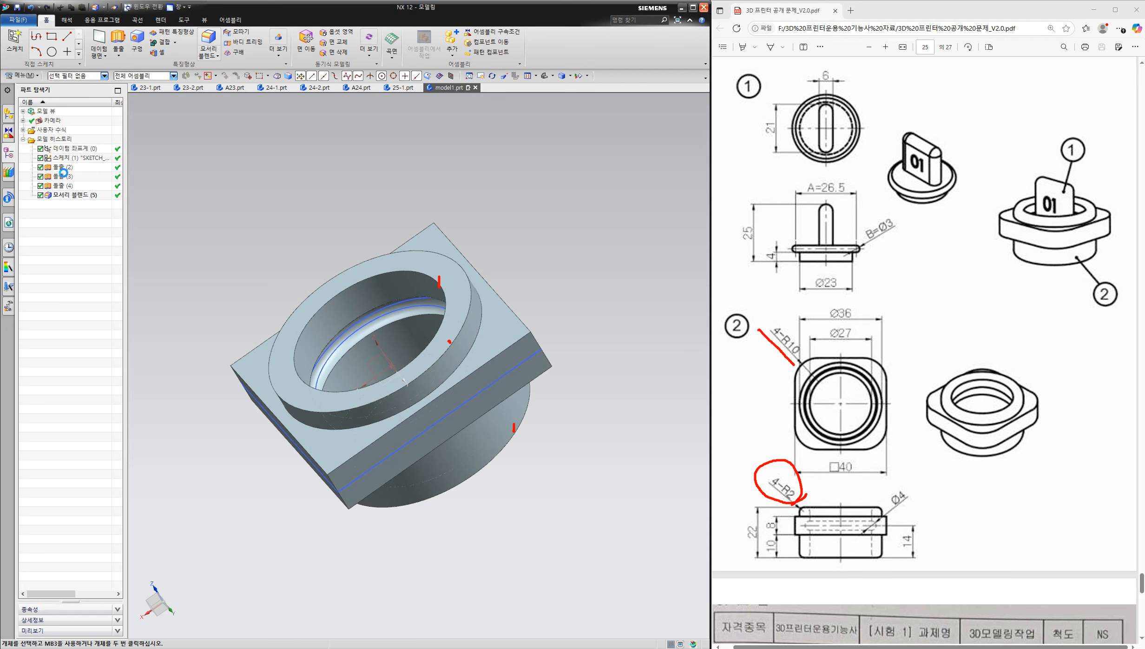
- Round the inner and outer circular rim edges at both ends of the ring with a 2 mm Edge Blend
{"action": "left_click", "coordinate": [408, 271]}
{"action": "middle_click_drag", "start_coordinate": [554, 303], "coordinate": [512, 326]}
{"action": "left_click", "coordinate": [502, 355]}
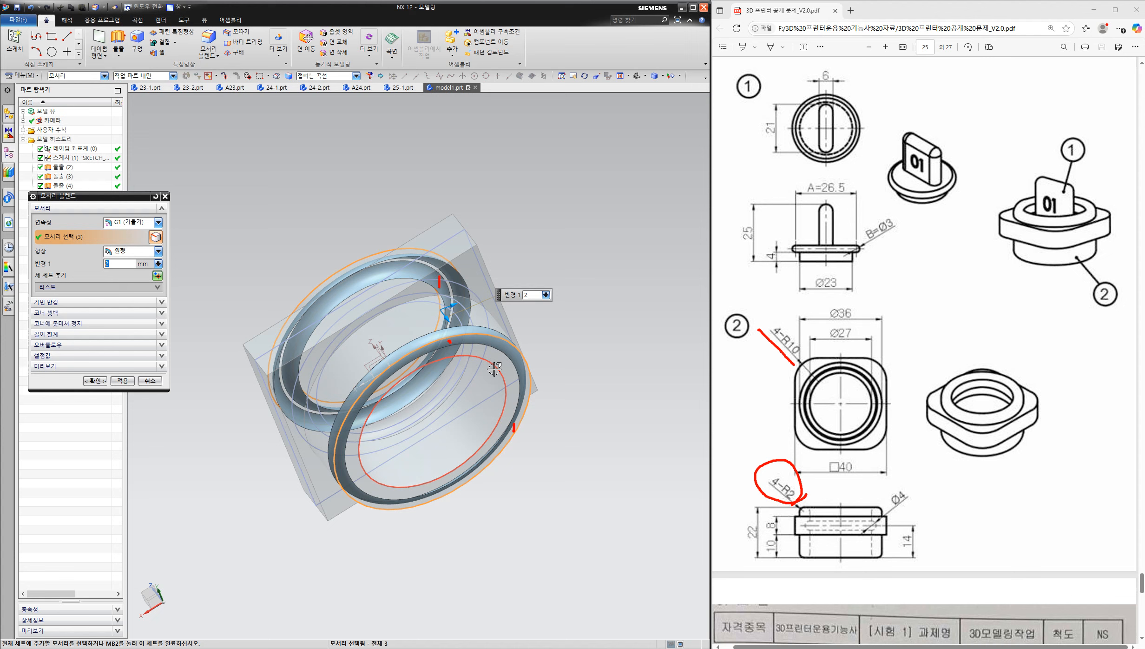
{"action": "left_click", "coordinate": [494, 369]}
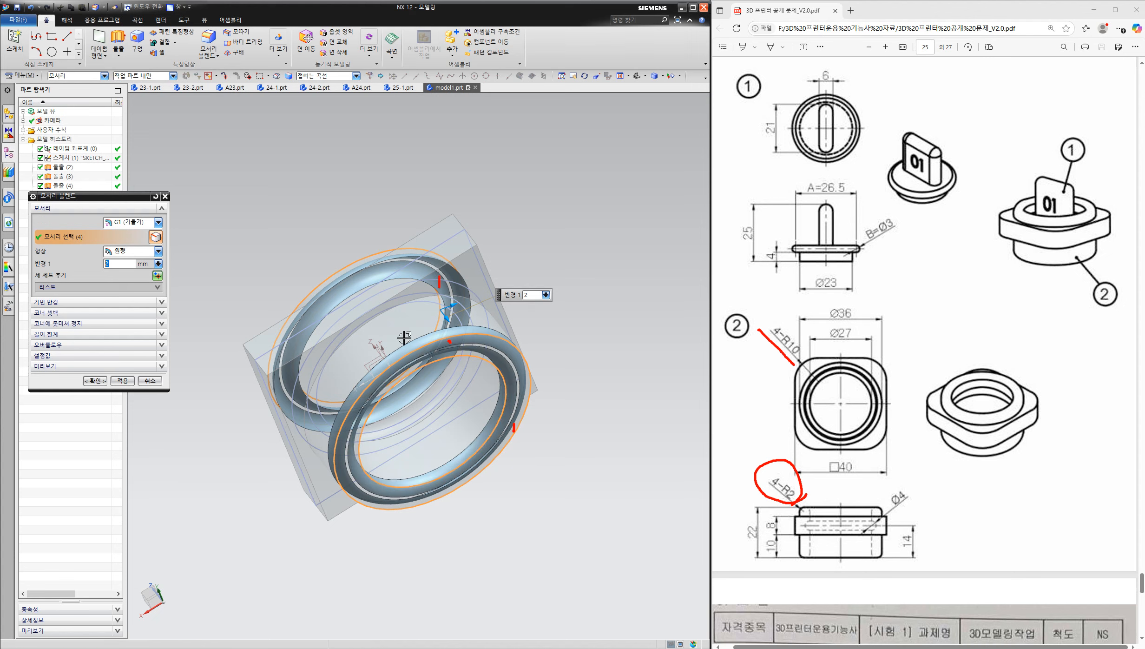
{"action": "left_click", "coordinate": [122, 380]}
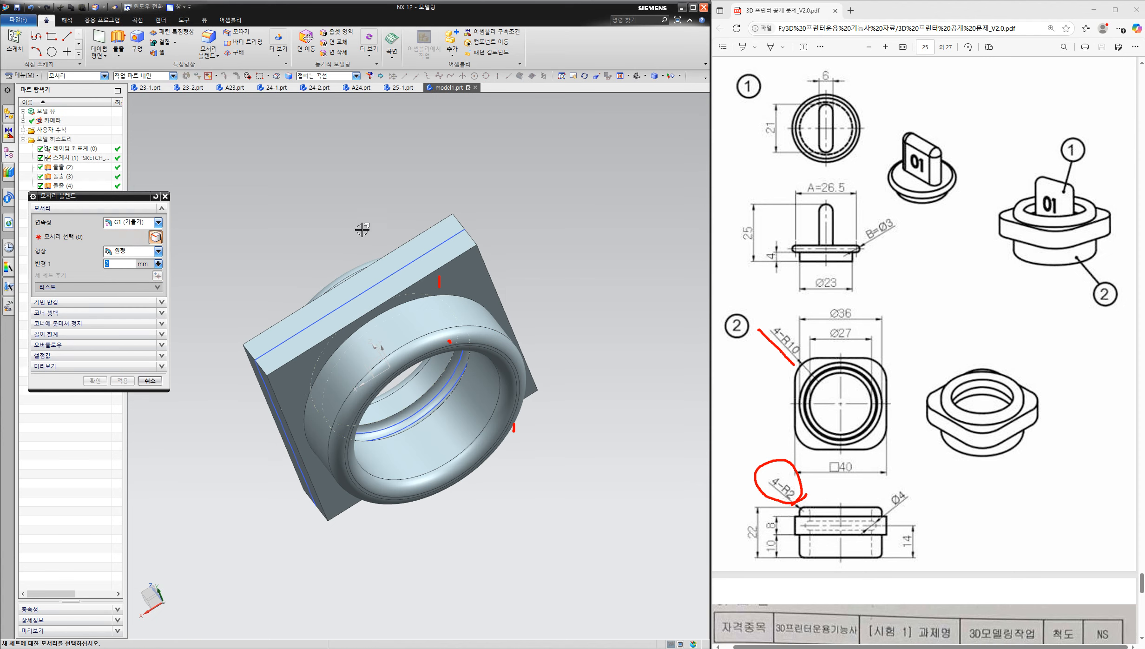
- Round the four vertical corner edges of the square flange with a 10 mm Edge Blend
{"action": "middle_click_drag", "start_coordinate": [358, 192], "coordinate": [384, 262]}
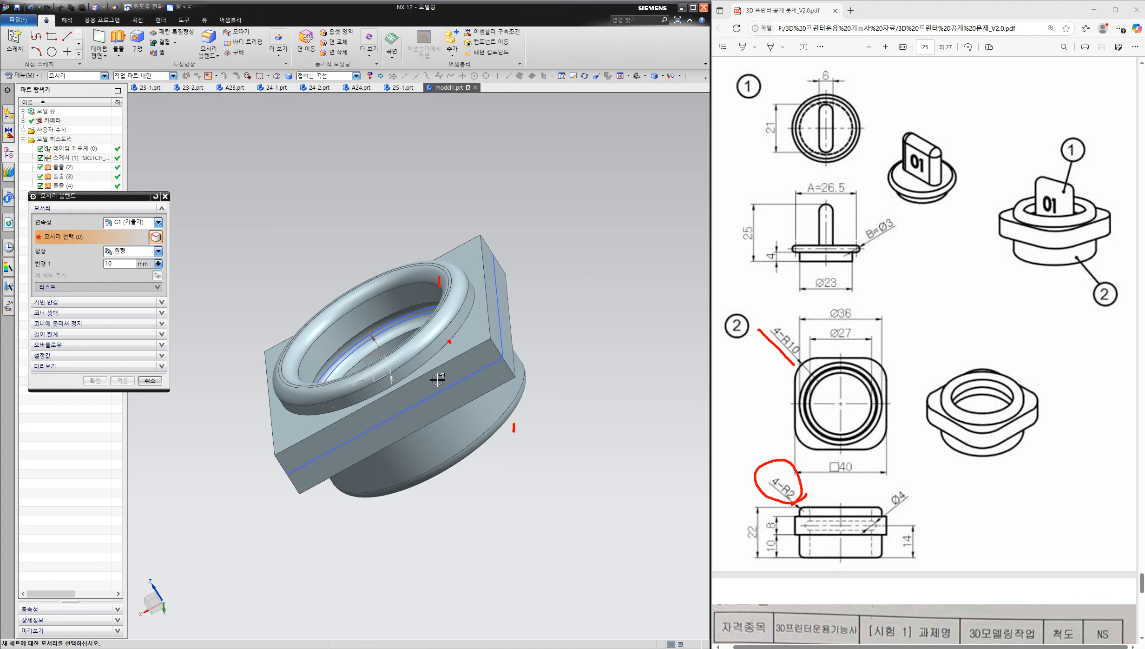
{"action": "left_click", "coordinate": [496, 354]}
{"action": "middle_click_drag", "start_coordinate": [497, 355], "coordinate": [529, 368]}
{"action": "left_click", "coordinate": [493, 303]}
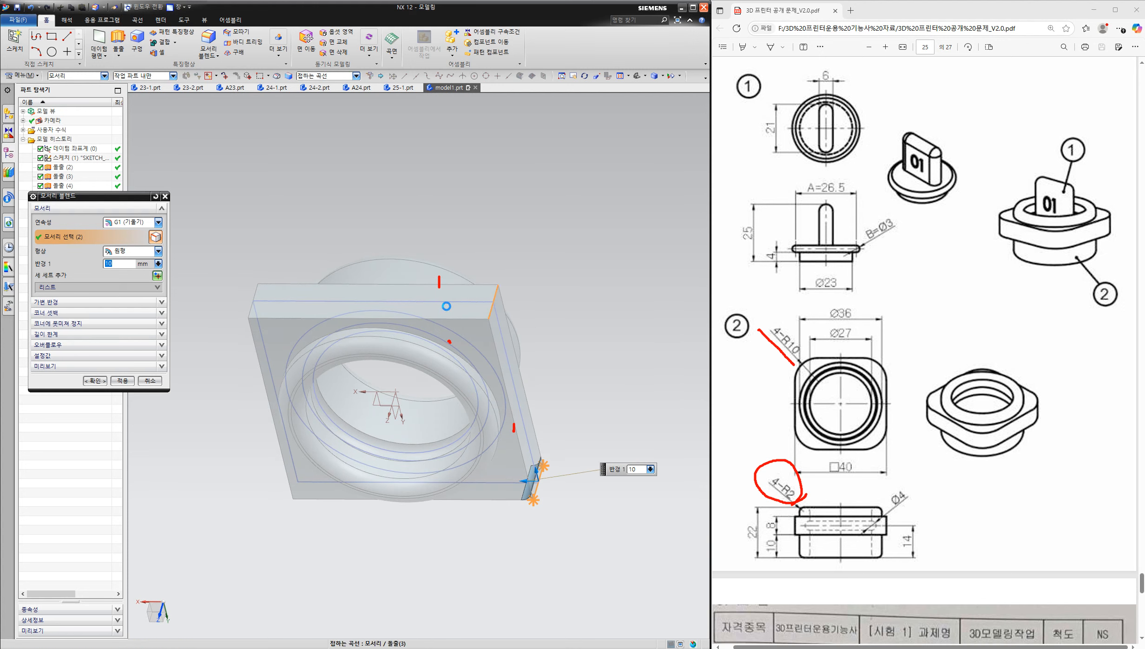
{"action": "left_click", "coordinate": [255, 296]}
{"action": "middle_click_drag", "start_coordinate": [256, 296], "coordinate": [287, 466]}
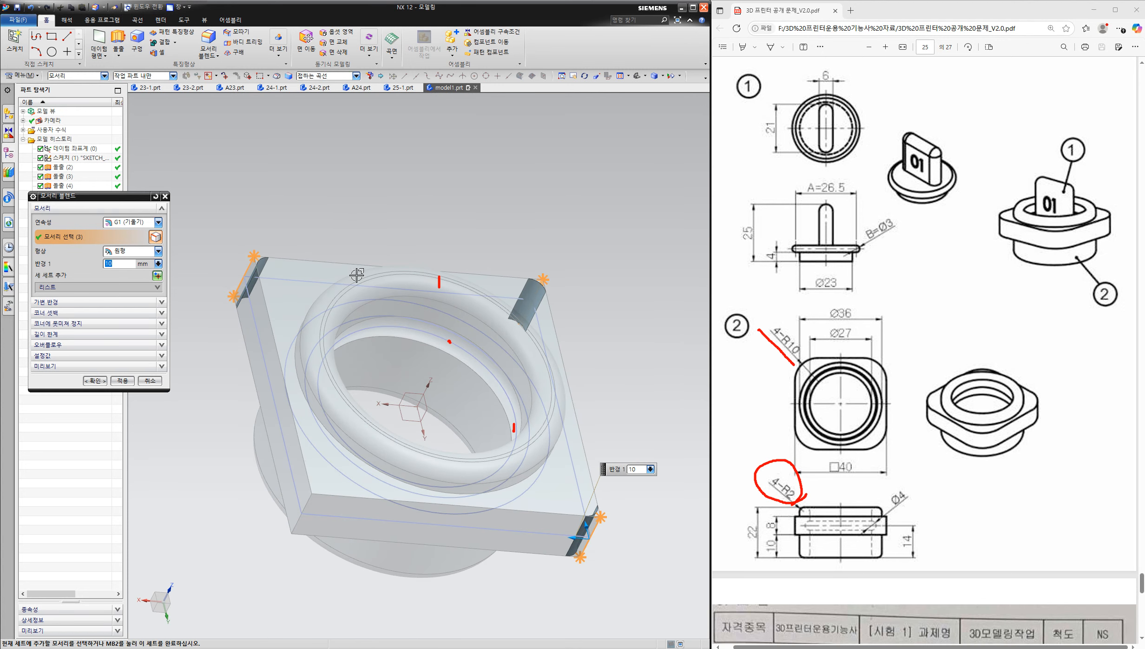
{"action": "left_click", "coordinate": [304, 502]}
{"action": "left_click", "coordinate": [94, 380]}
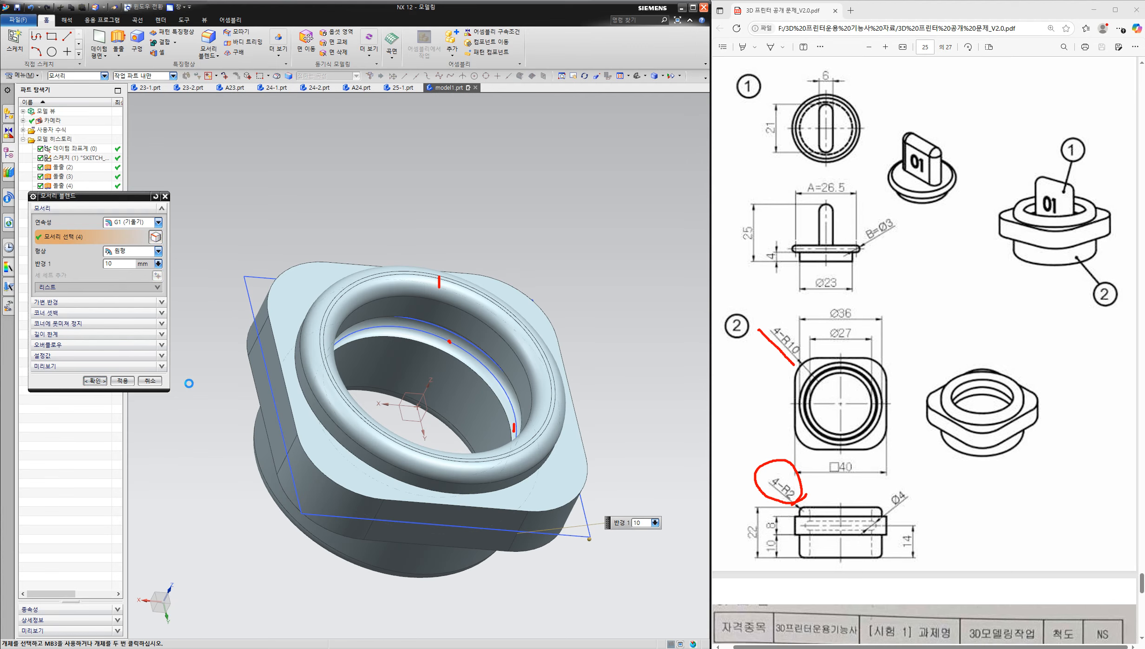
- Hide all objects and show only the solid body of part 2
{"action": "middle_click_drag", "start_coordinate": [372, 358], "coordinate": [412, 323]}
{"action": "key", "text": "ctrl+w"}
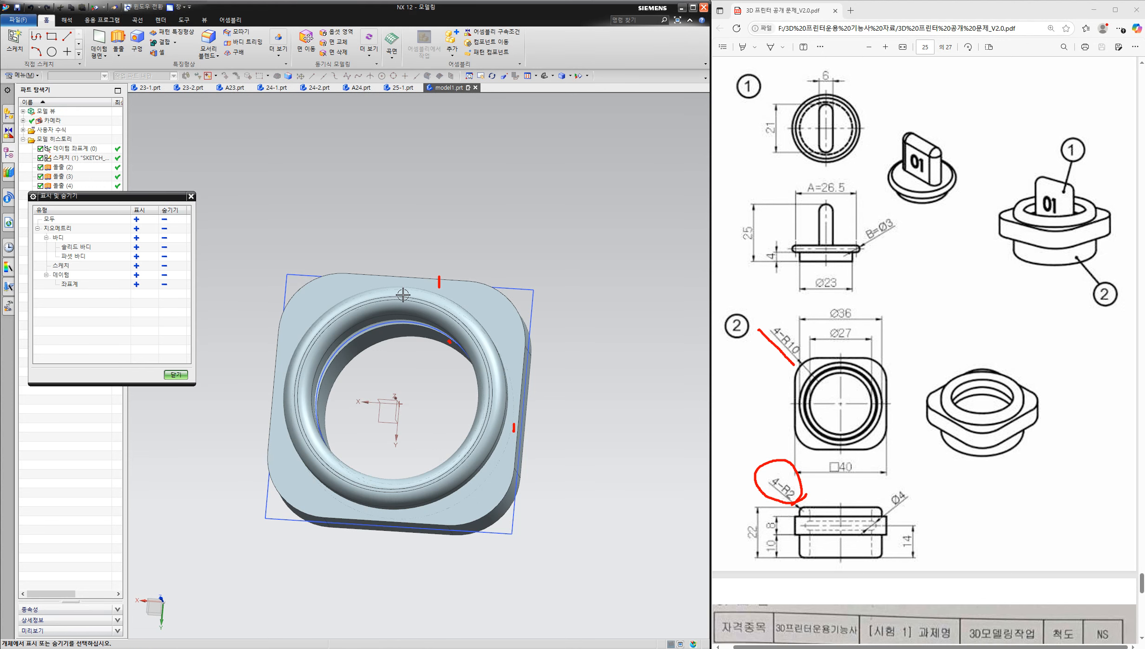
{"action": "left_click", "coordinate": [165, 219]}
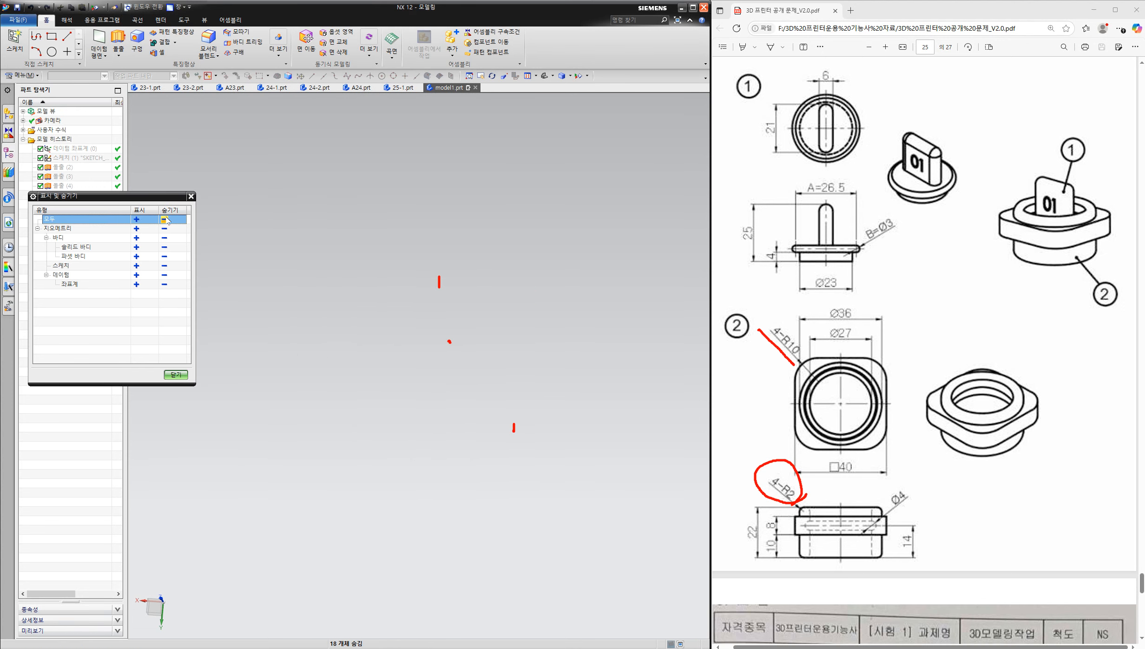
{"action": "left_click", "coordinate": [137, 247]}
{"action": "left_click", "coordinate": [168, 374]}
{"action": "middle_click_drag", "start_coordinate": [302, 344], "coordinate": [279, 251]}
- Save the finished part 2 under the file name 25-2
{"action": "left_click", "coordinate": [21, 20]}
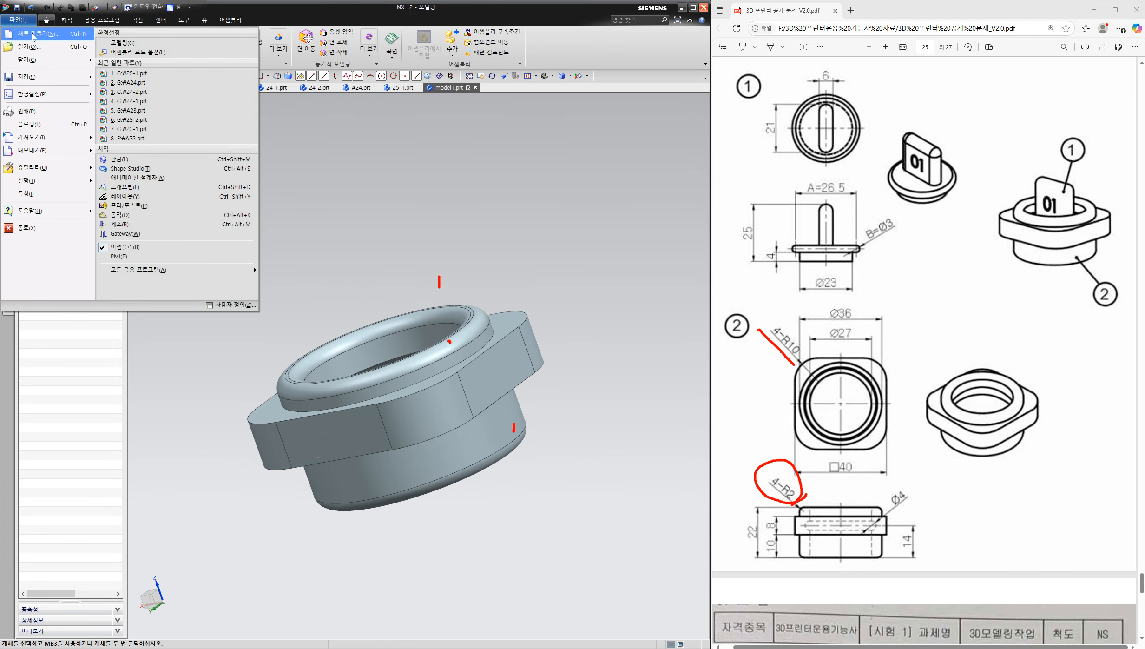
{"action": "mouse_move", "coordinate": [28, 77]}
{"action": "left_click", "coordinate": [116, 85]}
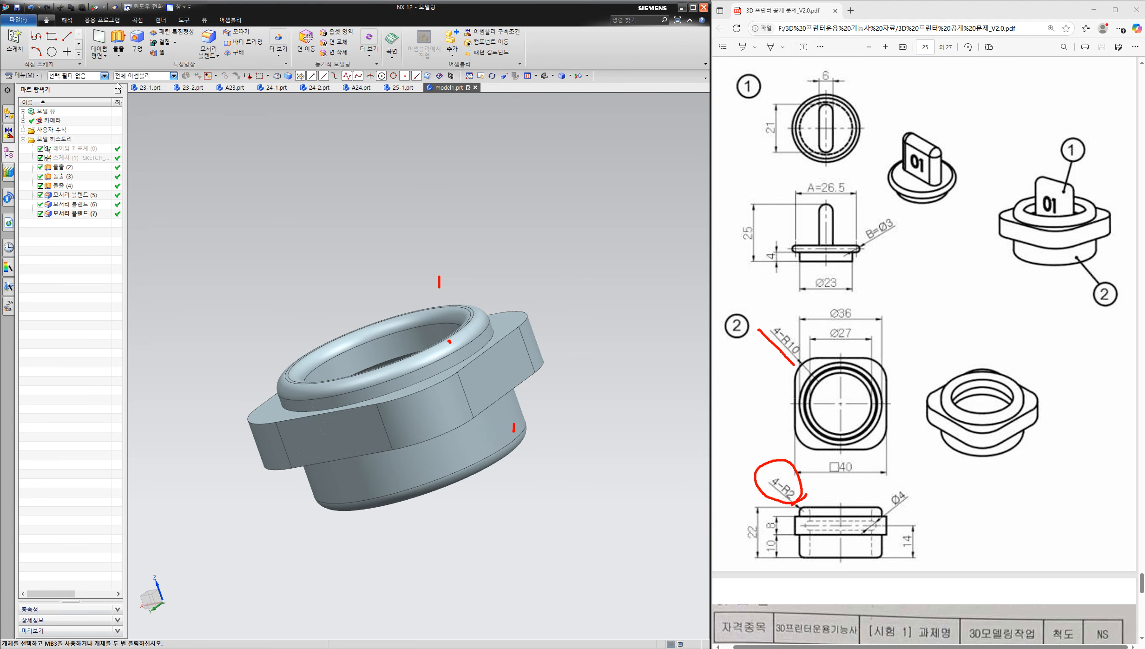
{"action": "type", "text": "25-2"}
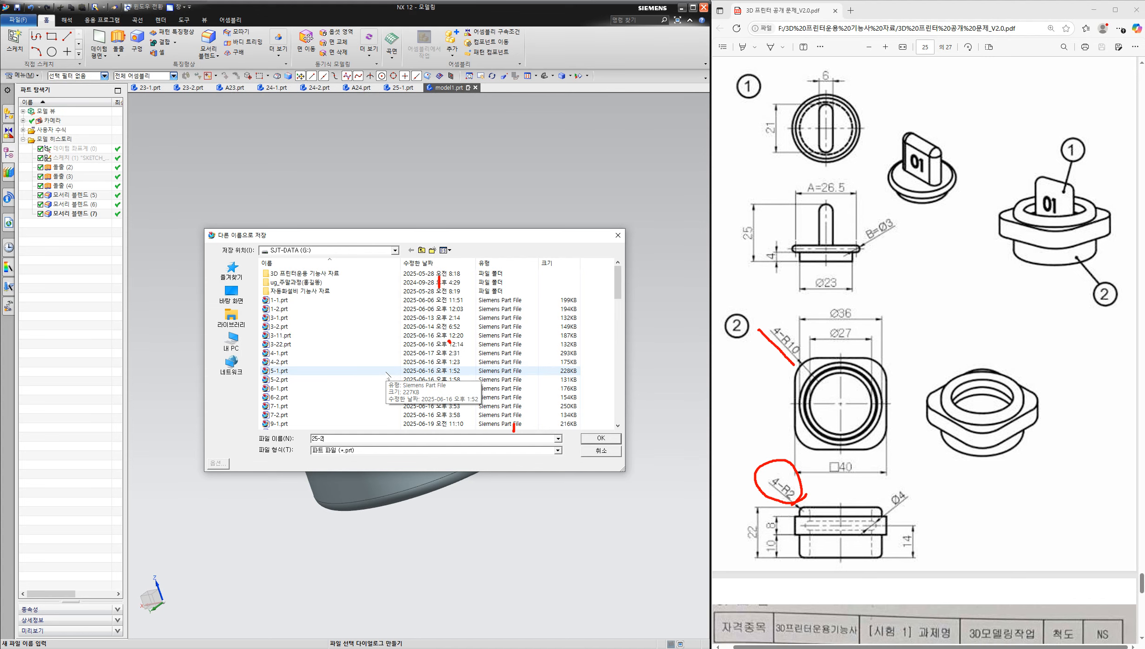
{"action": "left_click", "coordinate": [993, 268]}
{"action": "scroll", "coordinate": [994, 268], "scroll_direction": "up", "scroll_amount": 4}
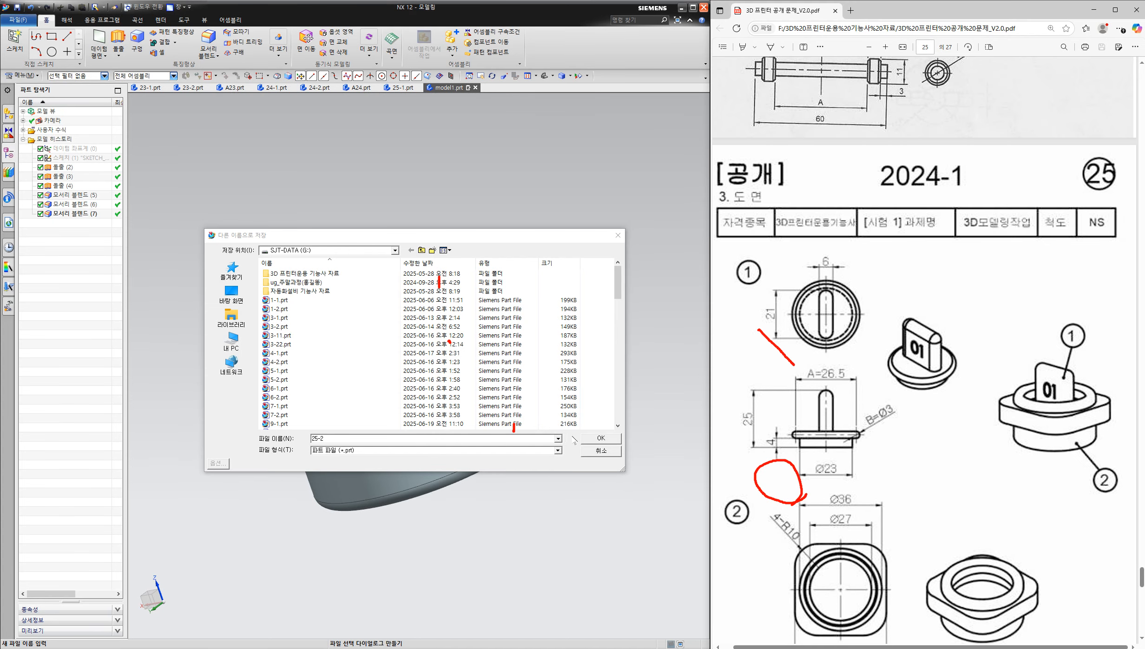
{"action": "left_click", "coordinate": [601, 438]}
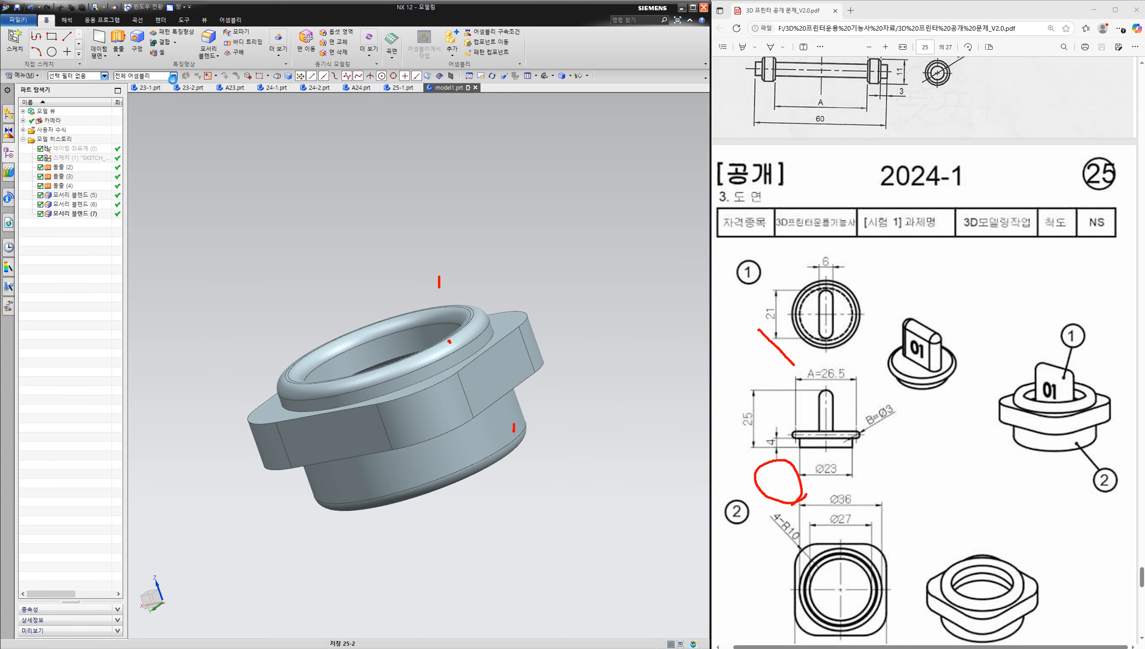
- Create a new assembly file from the millimetre Assembly template and clear the red pen marks from the screen
{"action": "left_click", "coordinate": [21, 24]}
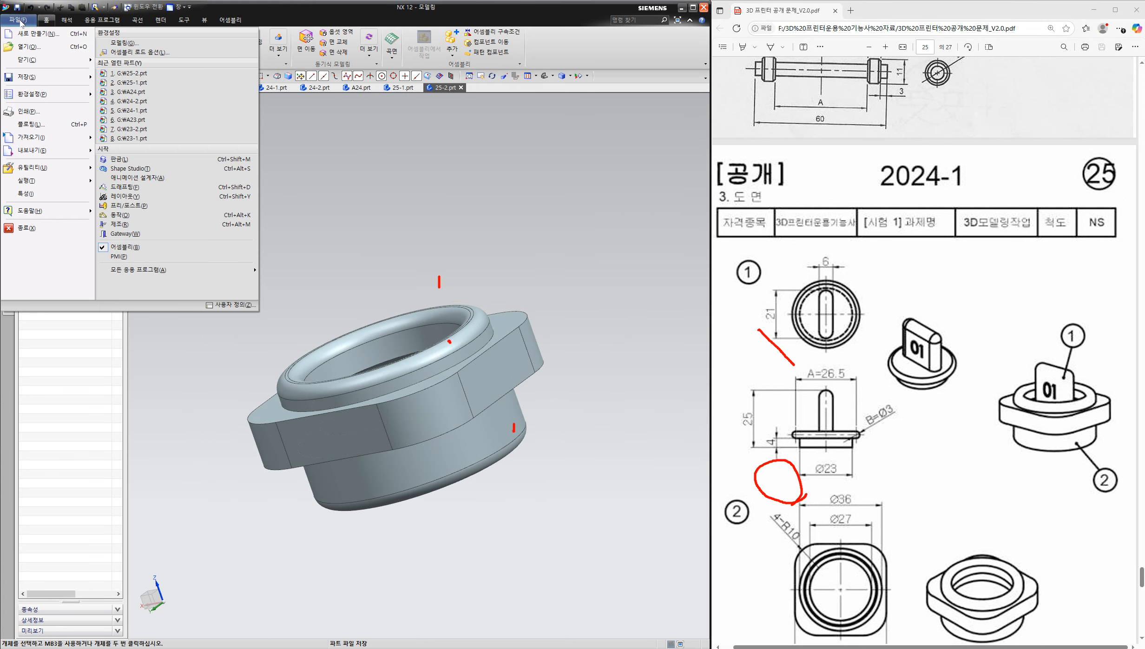
{"action": "left_click", "coordinate": [32, 36]}
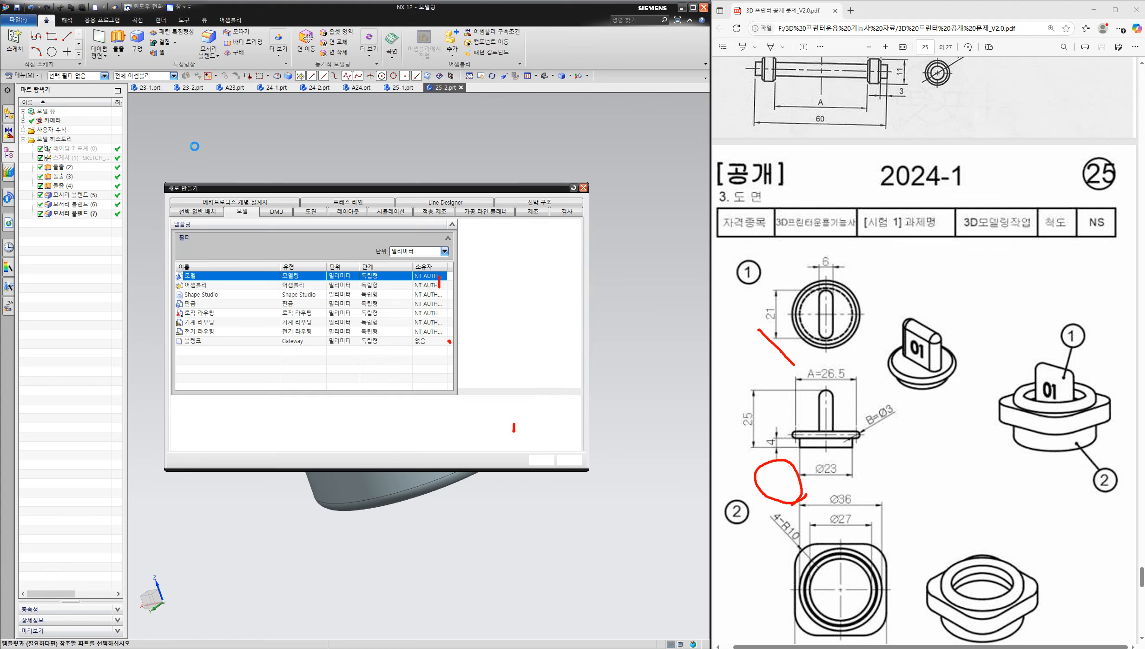
{"action": "left_click", "coordinate": [198, 285]}
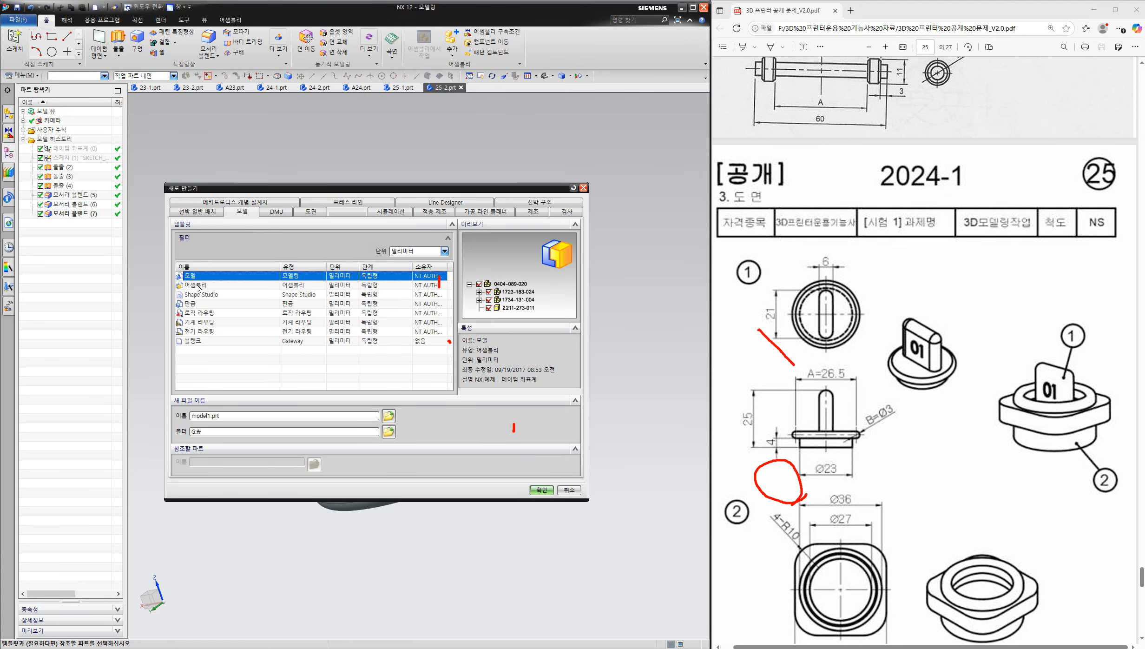
{"action": "left_click", "coordinate": [542, 490]}
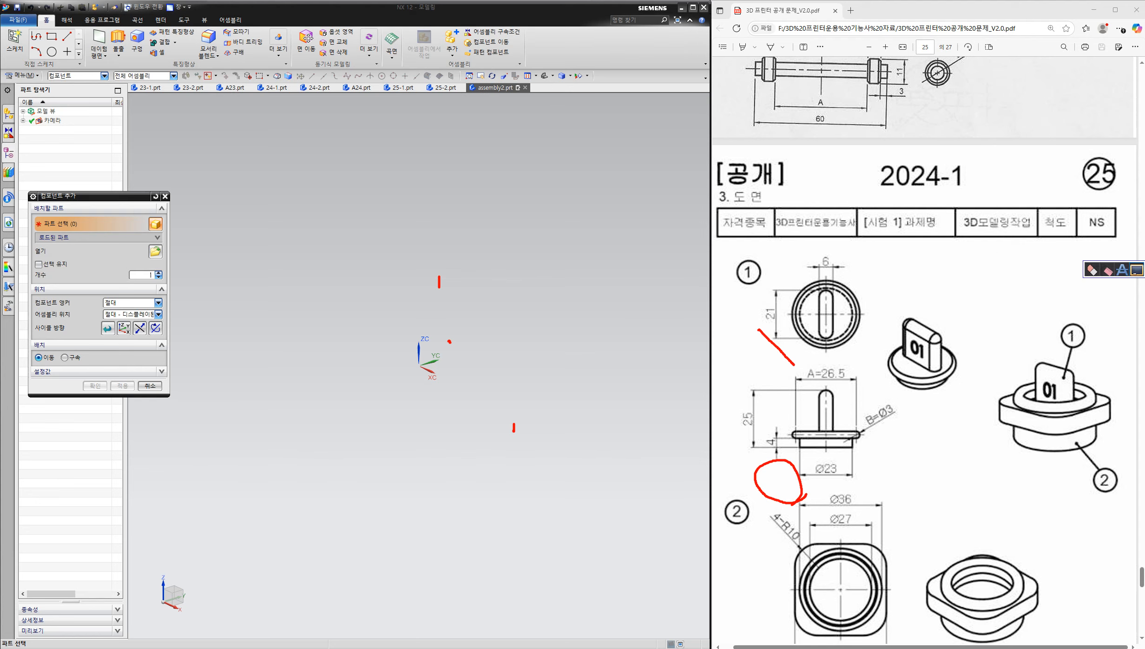
{"action": "left_click", "coordinate": [1137, 270]}
{"action": "left_click", "coordinate": [1137, 210]}
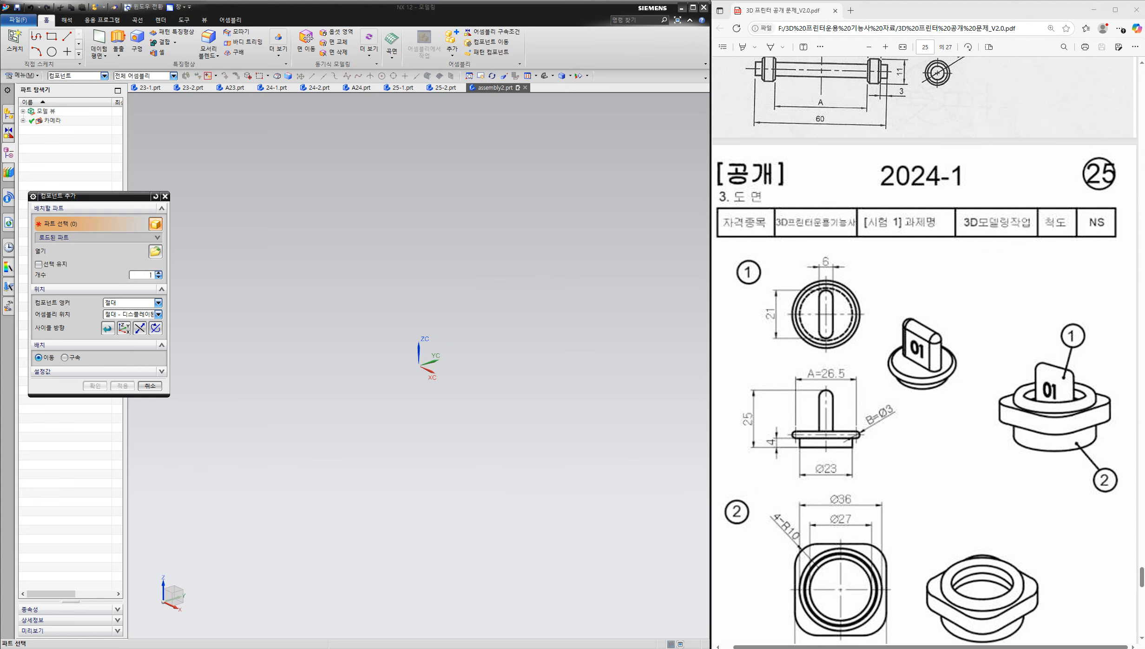
- Add part 25-1.prt to the assembly as a component at the absolute position
{"action": "left_click", "coordinate": [155, 251]}
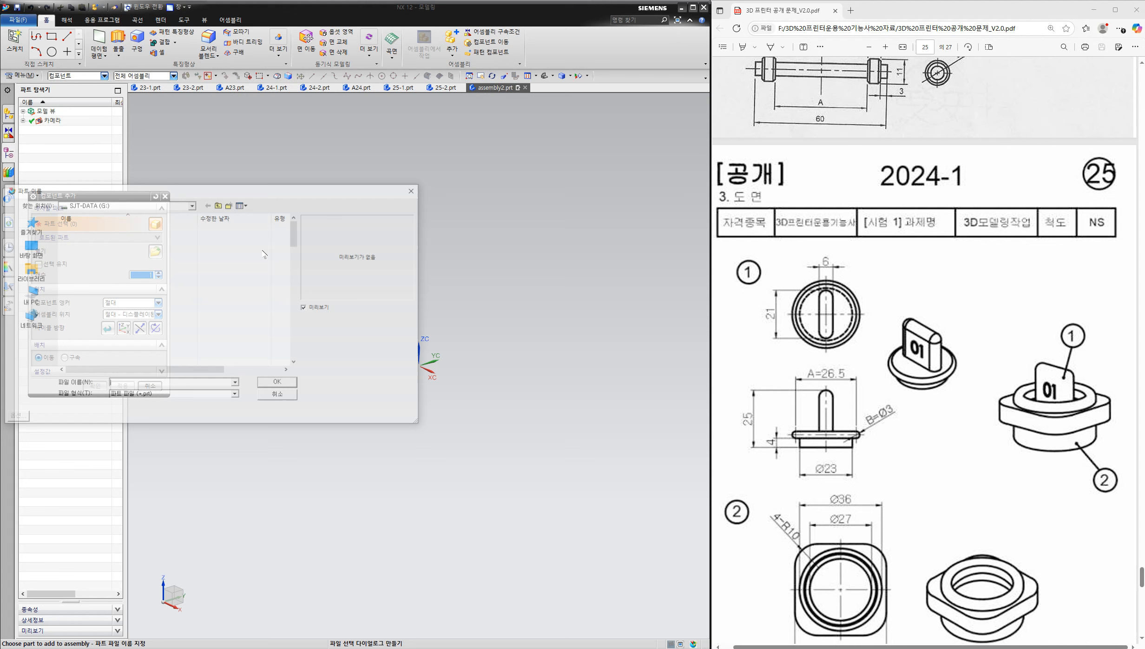
{"action": "left_click_drag", "start_coordinate": [297, 238], "coordinate": [296, 315]}
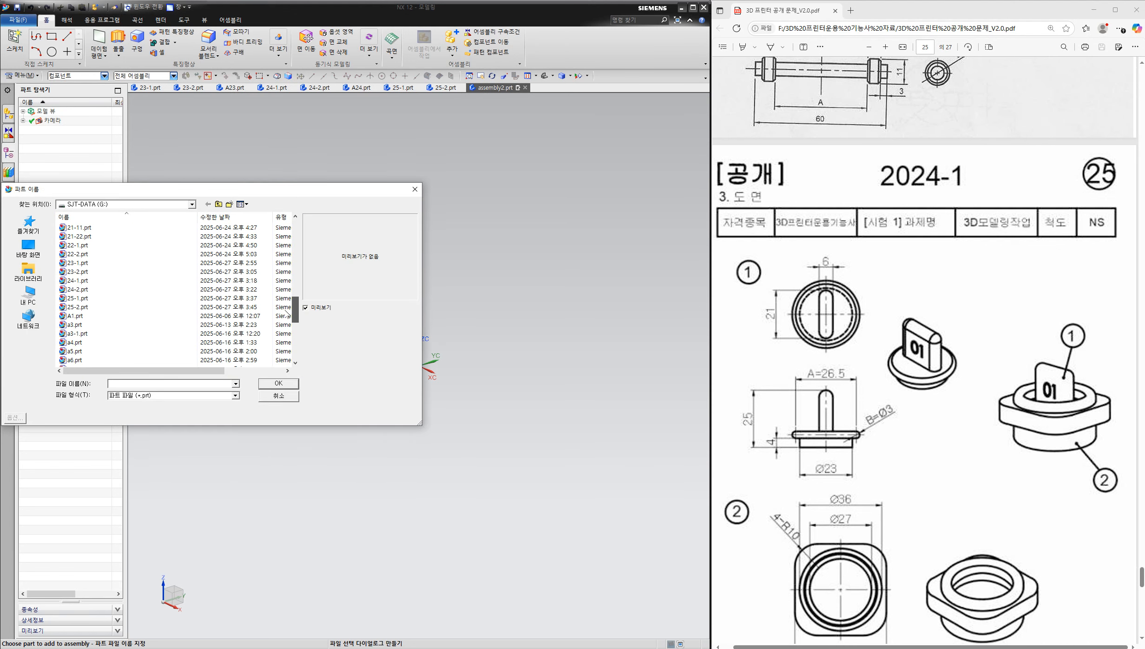
{"action": "left_click", "coordinate": [123, 298]}
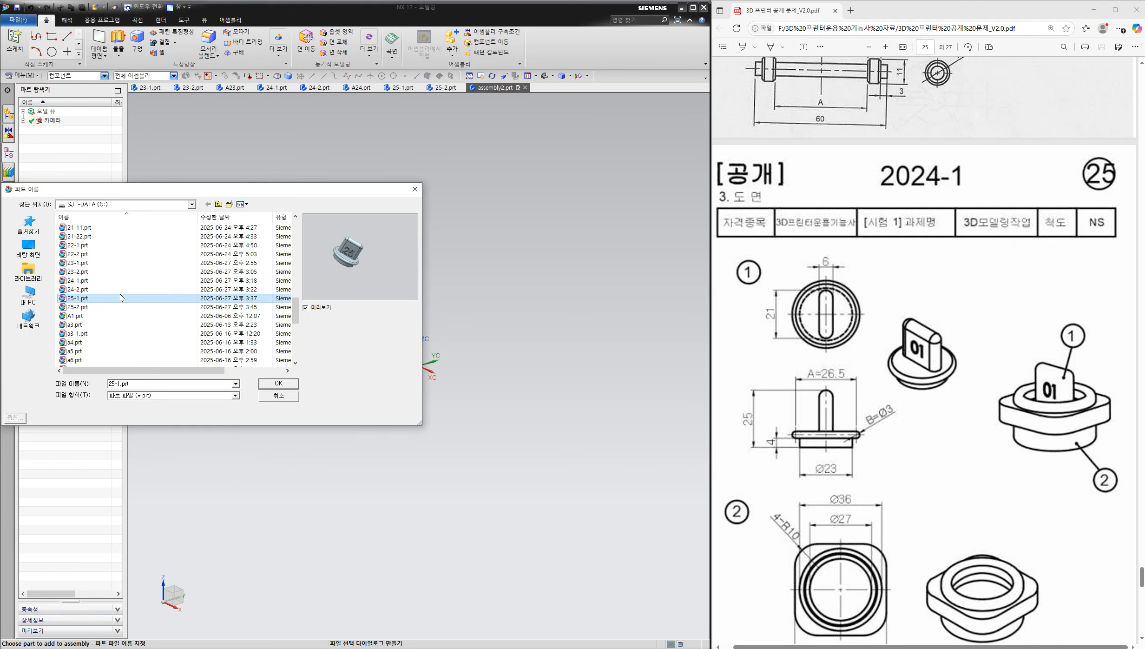
{"action": "double_click", "coordinate": [140, 298]}
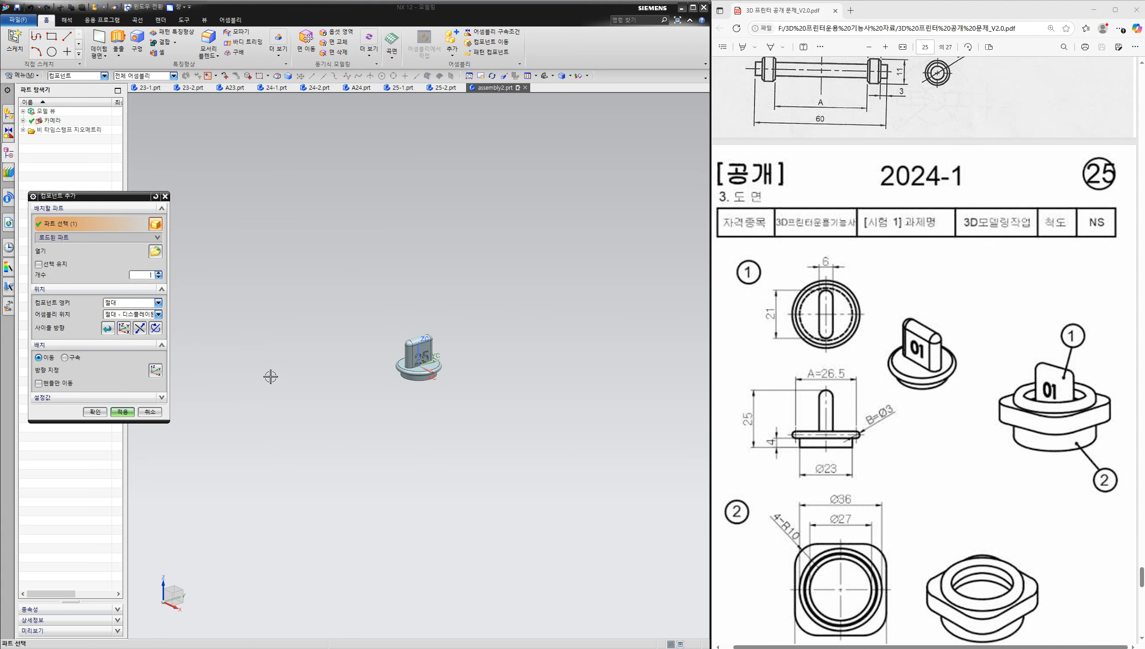
{"action": "left_click", "coordinate": [121, 411]}
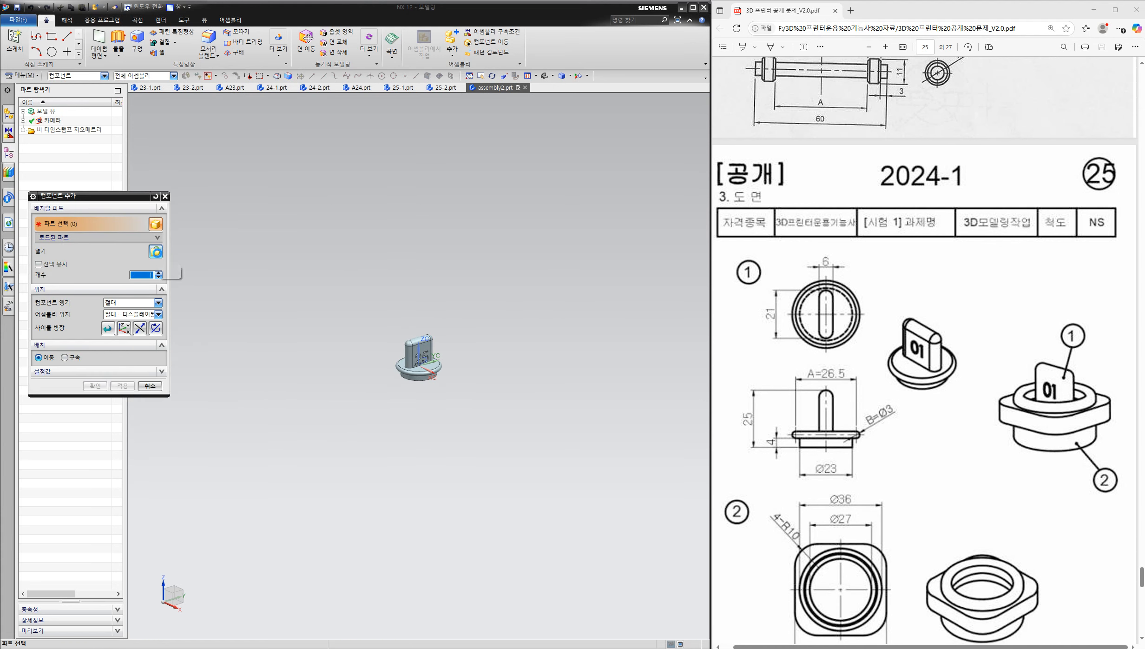
- Add part 25-2.prt as the second component at the absolute position and finish adding components
{"action": "left_click", "coordinate": [157, 253]}
{"action": "left_click_drag", "start_coordinate": [299, 253], "coordinate": [297, 320]}
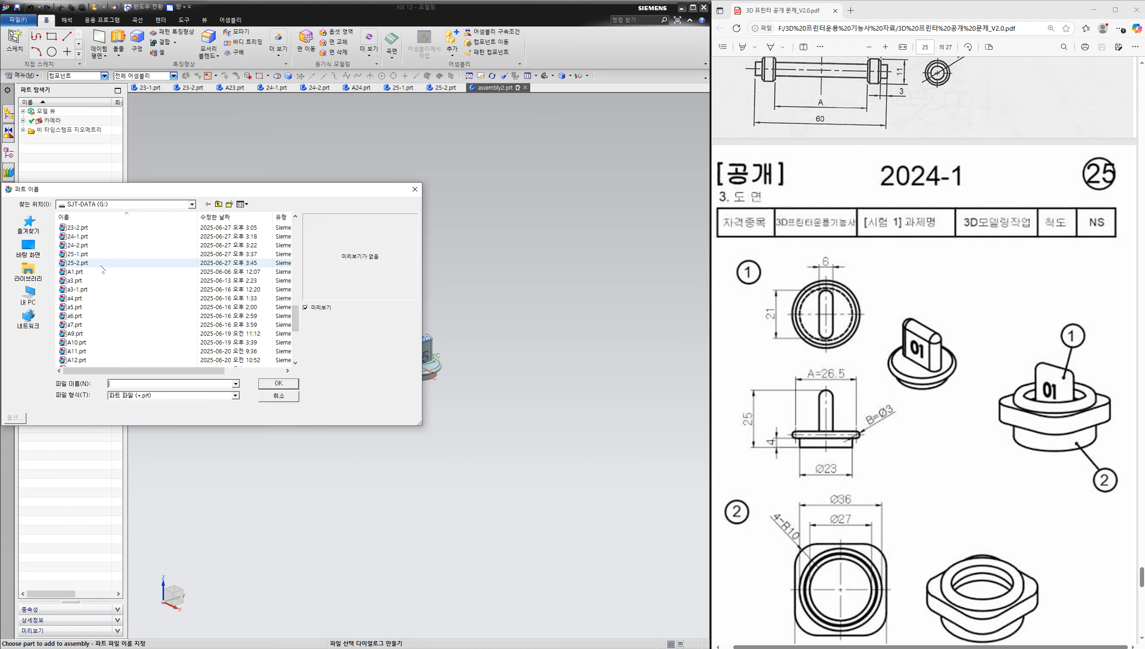
{"action": "left_click", "coordinate": [84, 263]}
{"action": "double_click", "coordinate": [83, 263]}
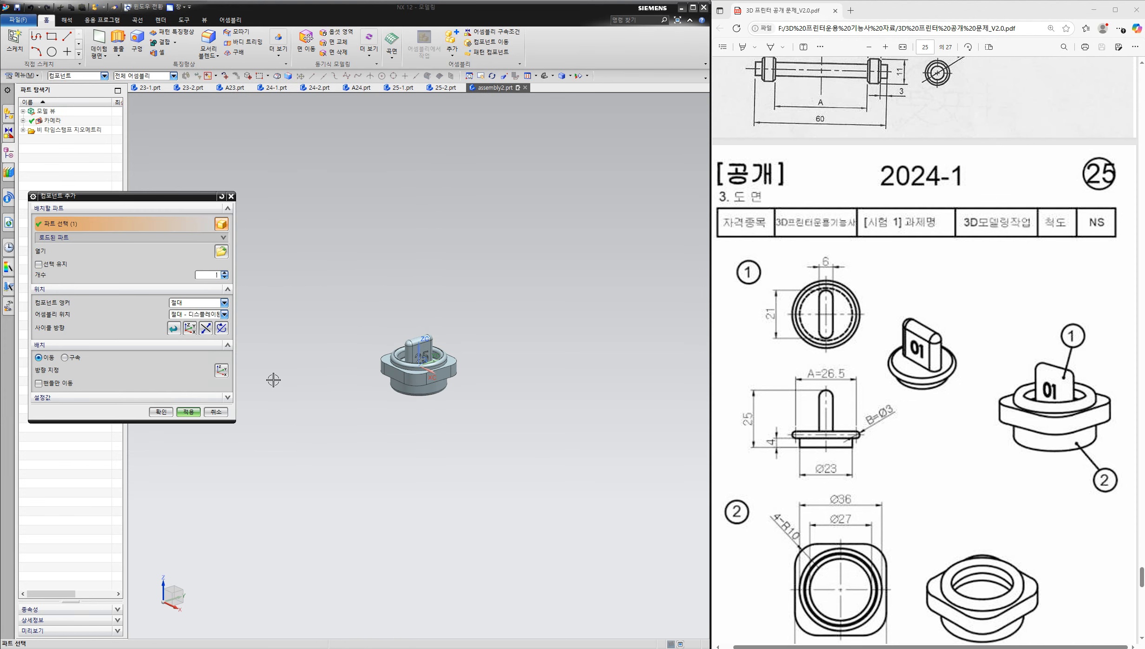
{"action": "left_click", "coordinate": [161, 412]}
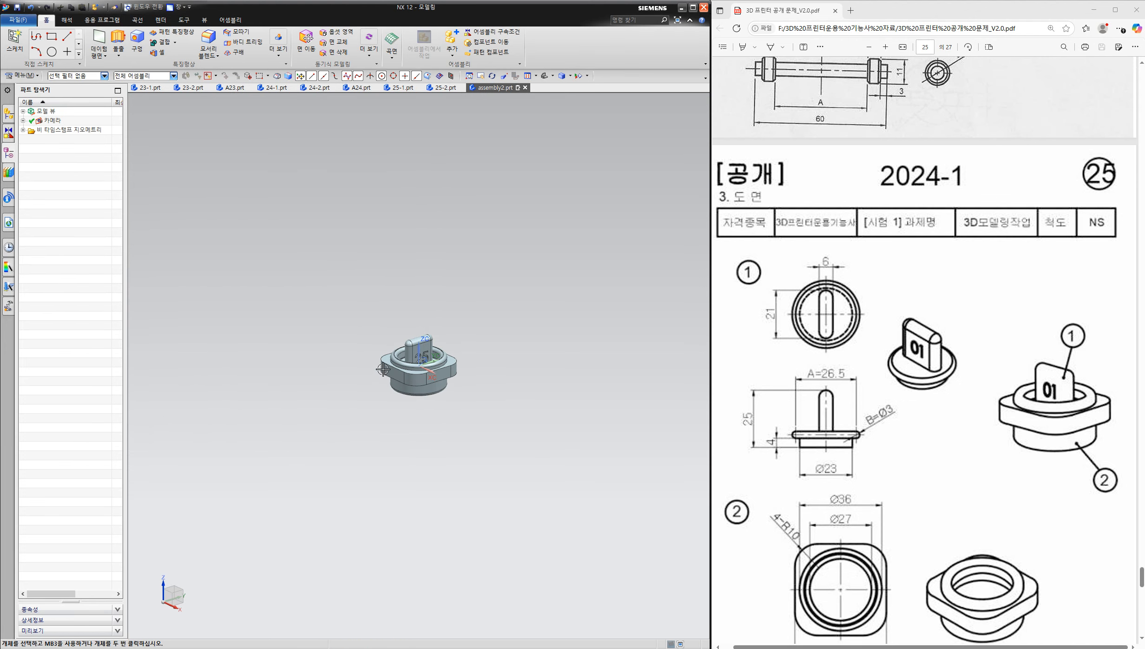
- Section the assembly through its centre with a single plane normal to Y and examine the fit between the two parts
{"action": "key", "text": "ctrl+f"}
{"action": "middle_click_drag", "start_coordinate": [479, 314], "coordinate": [421, 346]}
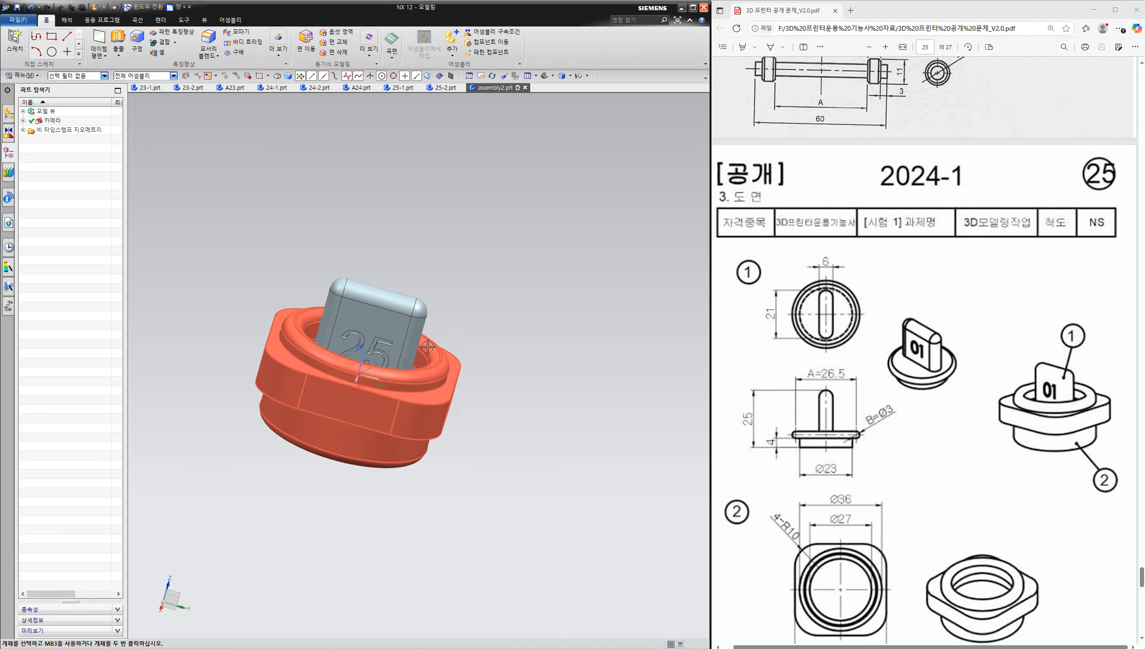
{"action": "middle_click_drag", "start_coordinate": [430, 274], "coordinate": [417, 265]}
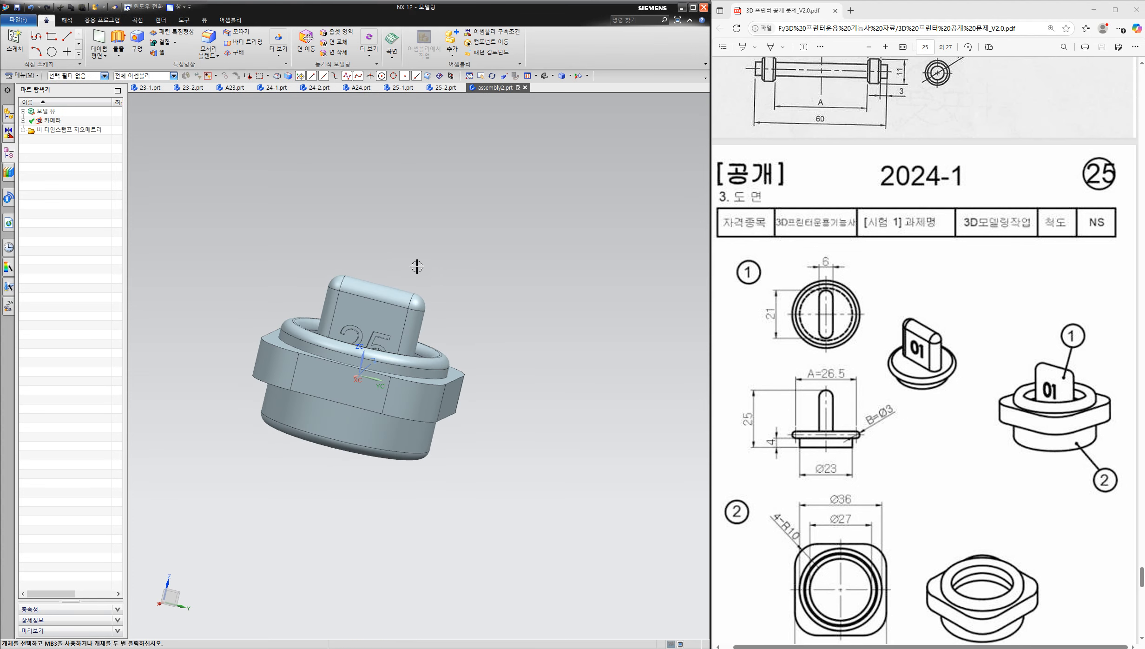
{"action": "key", "text": "ctrl+h"}
{"action": "middle_click_drag", "start_coordinate": [454, 318], "coordinate": [288, 362]}
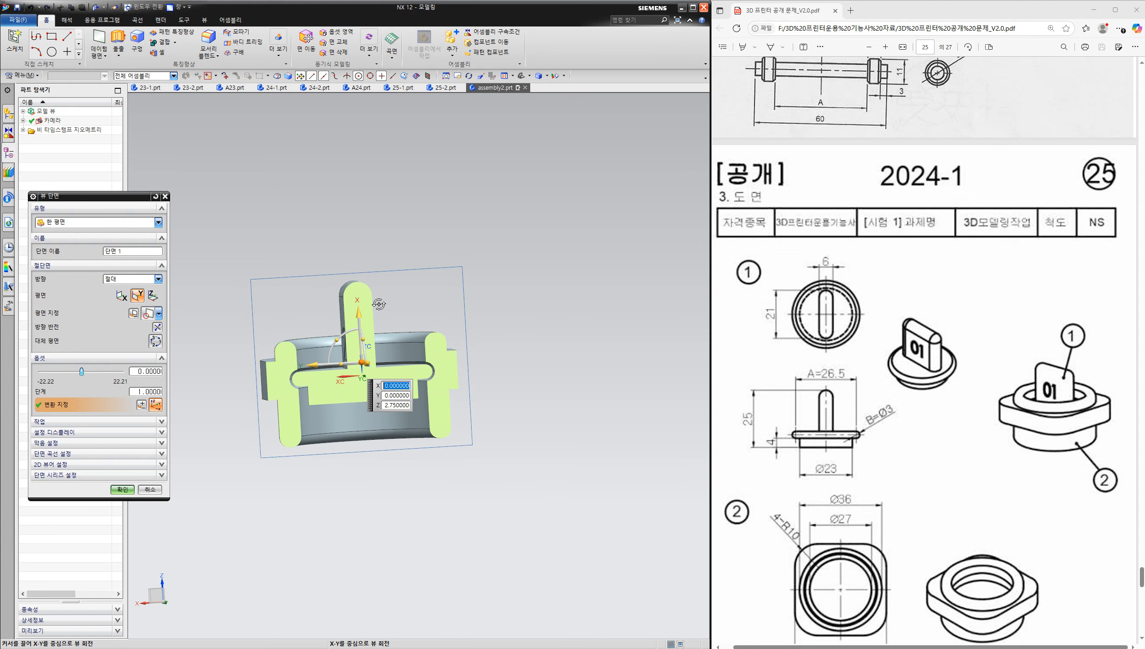
{"action": "left_click", "coordinate": [120, 489]}
{"action": "scroll", "coordinate": [354, 378], "scroll_direction": "up", "scroll_amount": 5}
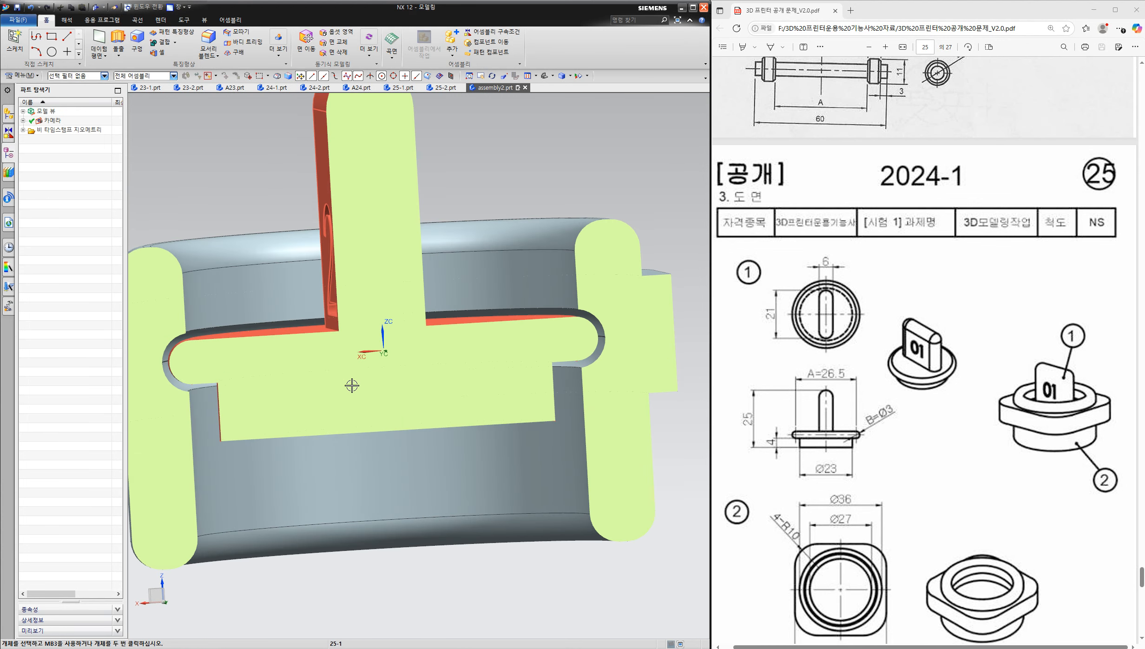
{"action": "mouse_move", "coordinate": [358, 376]}
{"action": "middle_mouse_down"}
{"action": "mouse_move", "coordinate": [334, 360]}
{"action": "mouse_move", "coordinate": [325, 369]}
{"action": "mouse_move", "coordinate": [365, 344]}
{"action": "mouse_move", "coordinate": [371, 400]}
{"action": "mouse_move", "coordinate": [371, 384]}
{"action": "middle_mouse_up"}
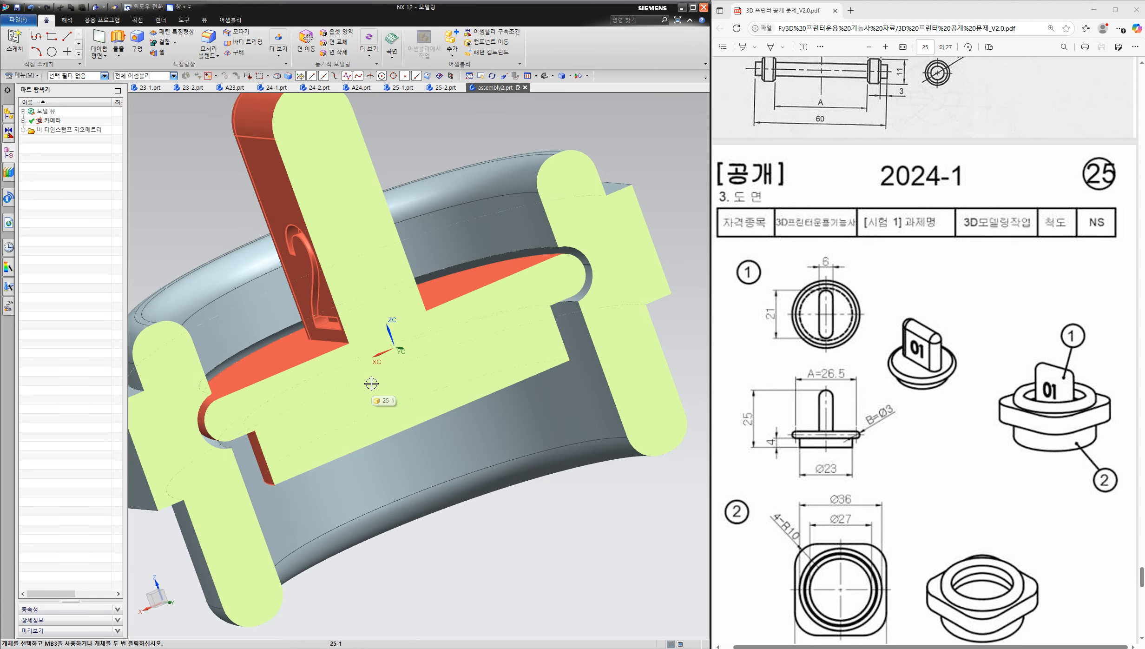
- Move the view section plane to Y 27 mm, outside the model, so the whole assembly is shown uncut
{"action": "key", "text": "ctrl+h"}
{"action": "middle_click_drag", "start_coordinate": [325, 367], "coordinate": [372, 356]}
{"action": "left_click_drag", "start_coordinate": [376, 354], "coordinate": [435, 500]}
{"action": "left_click_drag", "start_coordinate": [403, 353], "coordinate": [525, 432]}
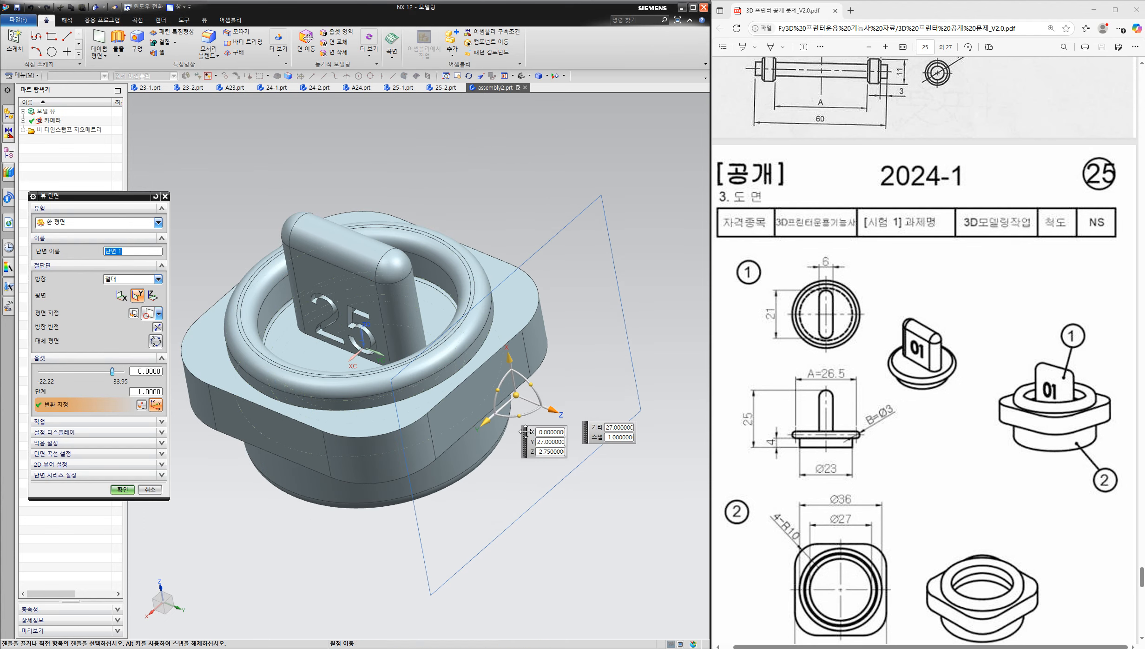
{"action": "left_click", "coordinate": [118, 492]}
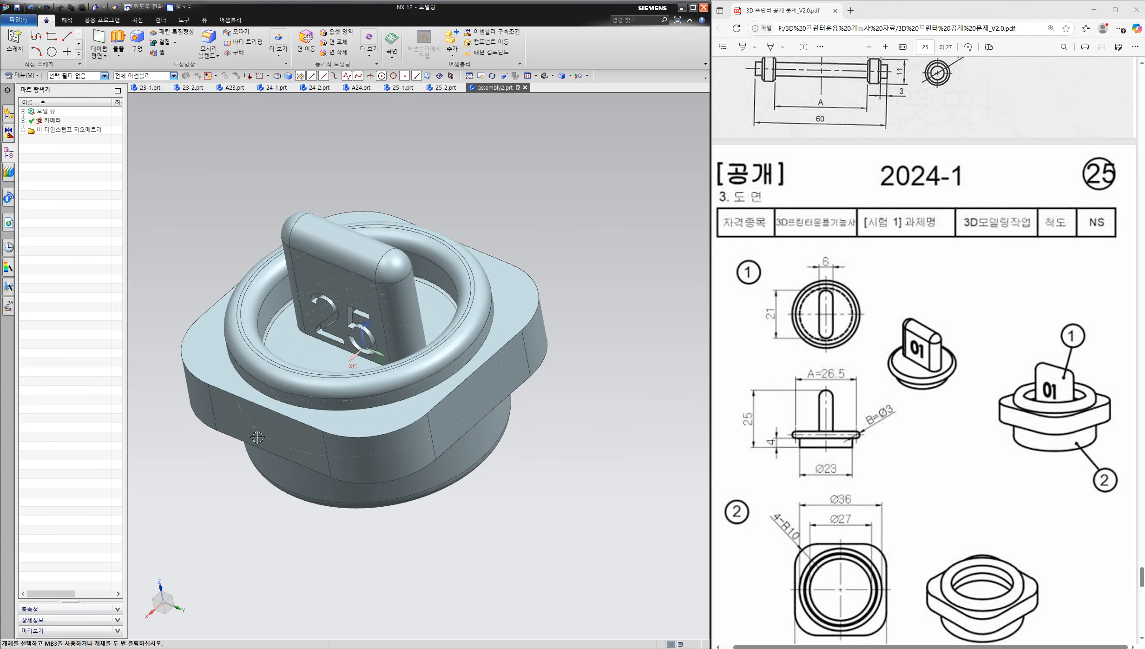
- Save the assembly under the file name A25
{"action": "middle_click_drag", "start_coordinate": [320, 392], "coordinate": [367, 393], "text": "shift"}
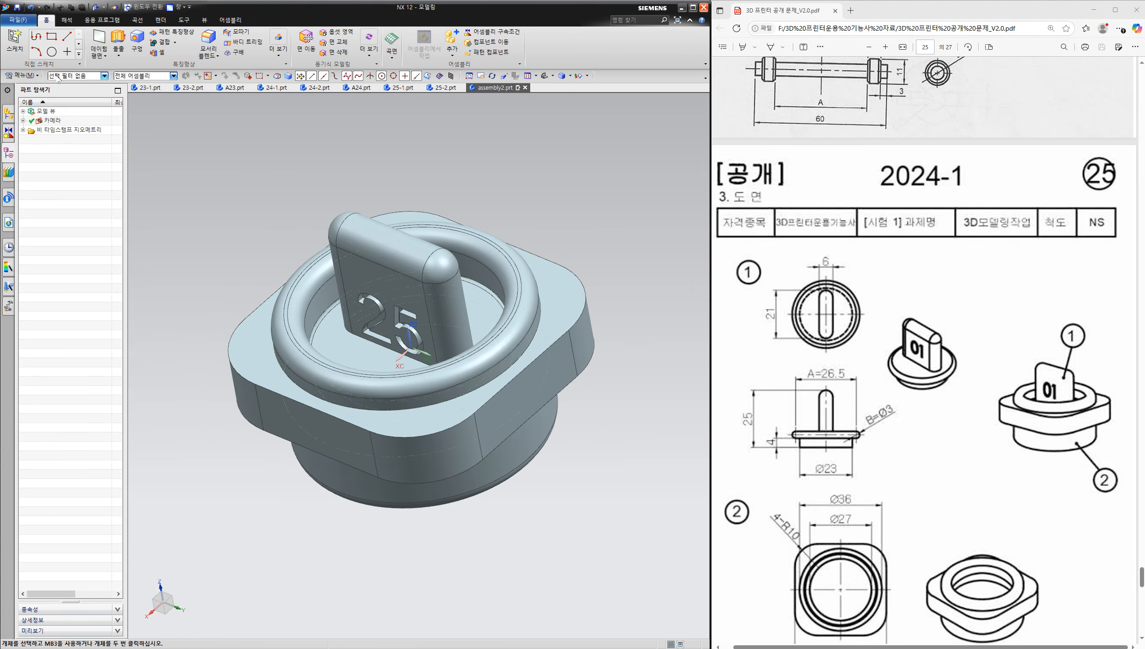
{"action": "left_click", "coordinate": [23, 20]}
{"action": "mouse_move", "coordinate": [28, 77]}
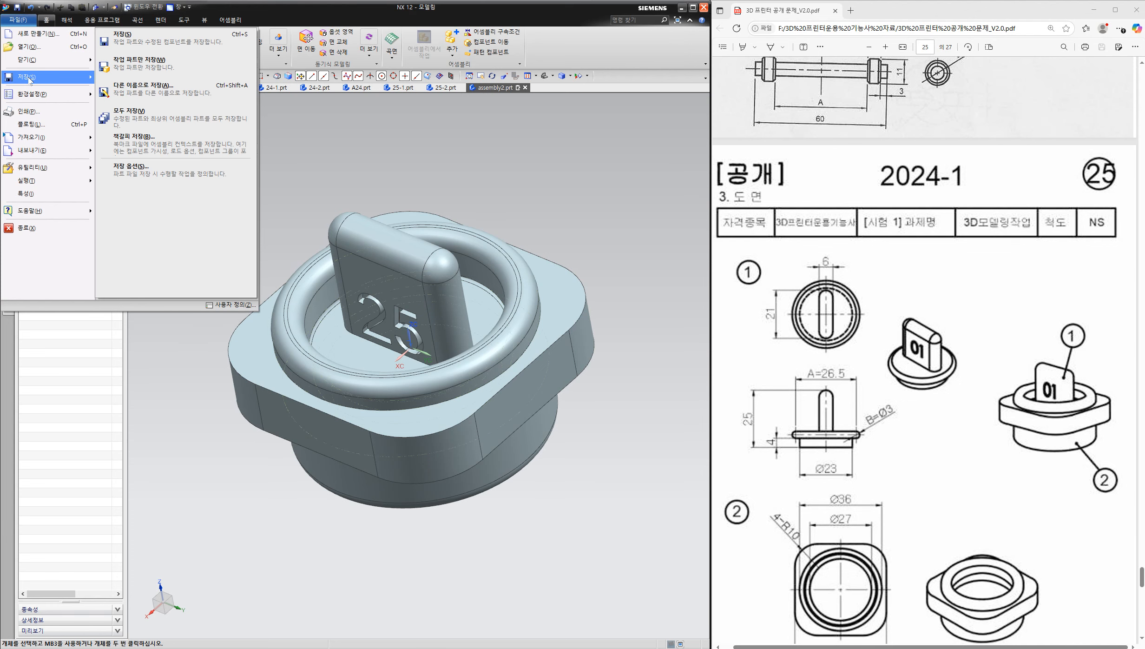
{"action": "left_click", "coordinate": [135, 87]}
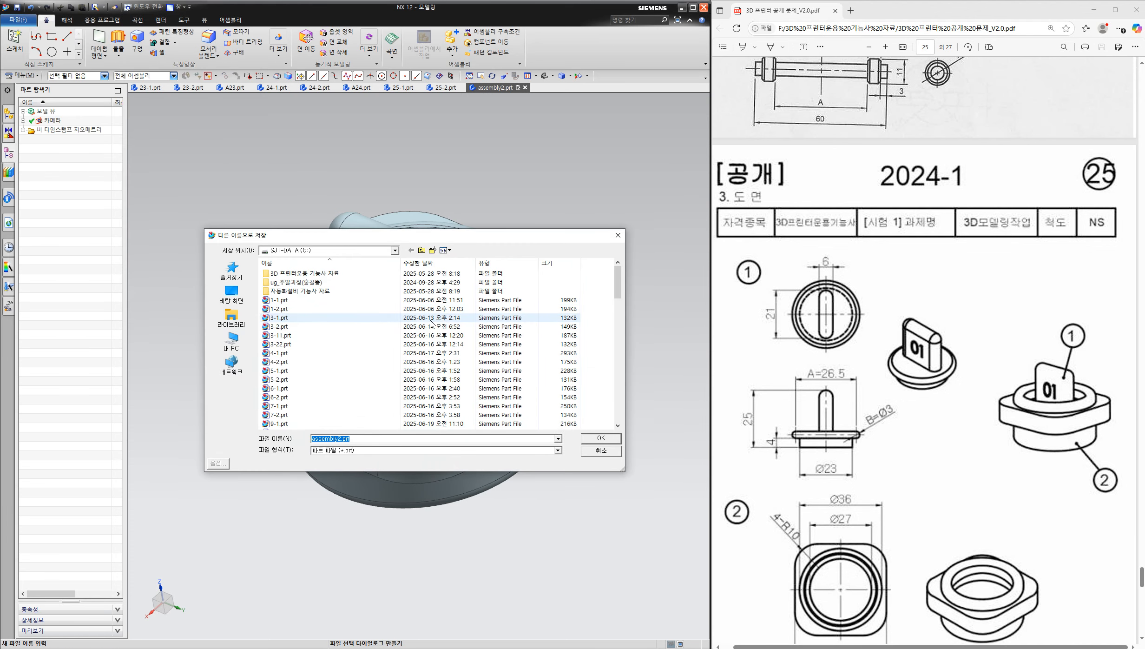
{"action": "type", "text": "A25"}
{"action": "left_click", "coordinate": [601, 439]}
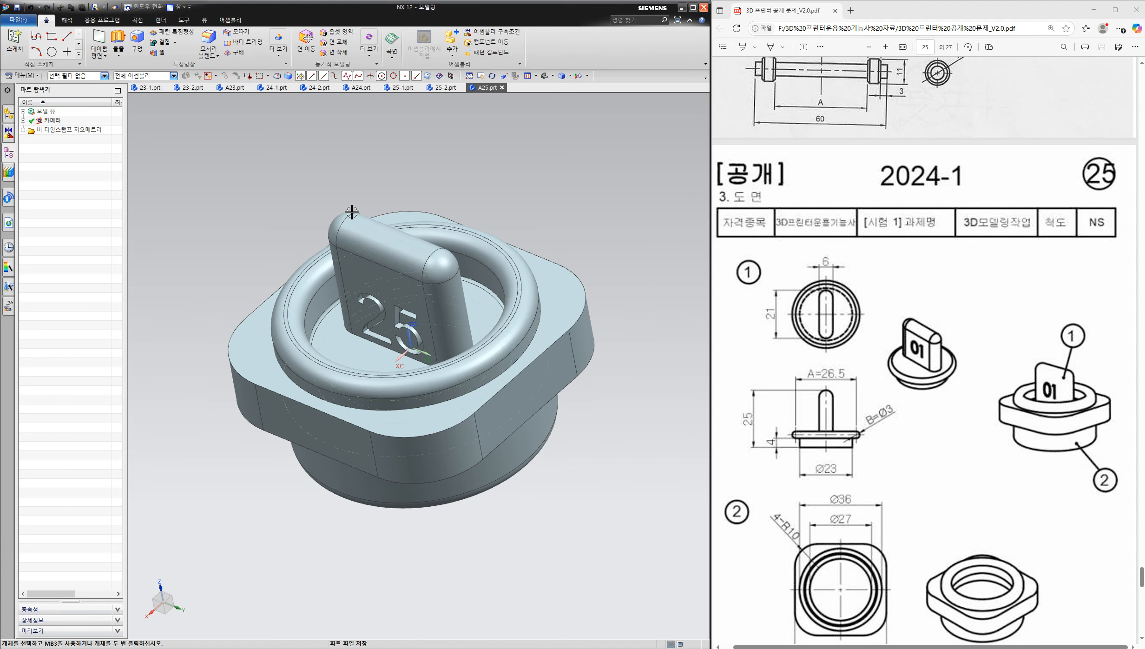
- Export both solid bodies of the assembly as a binary STL file named A25
{"action": "left_click", "coordinate": [23, 22]}
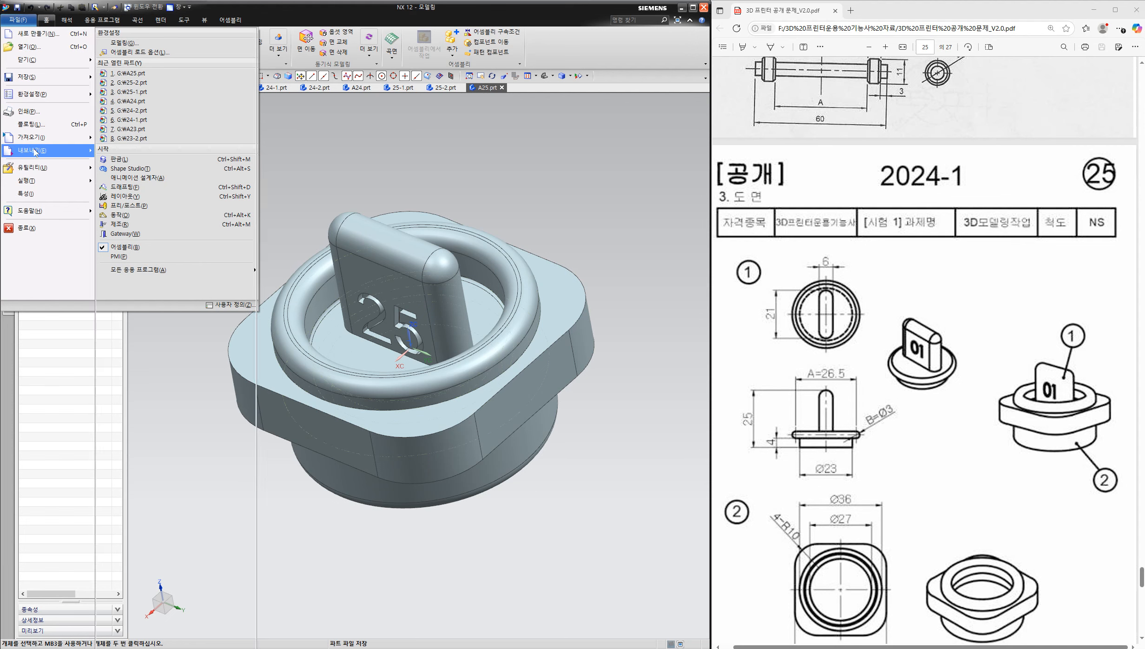
{"action": "mouse_move", "coordinate": [35, 152]}
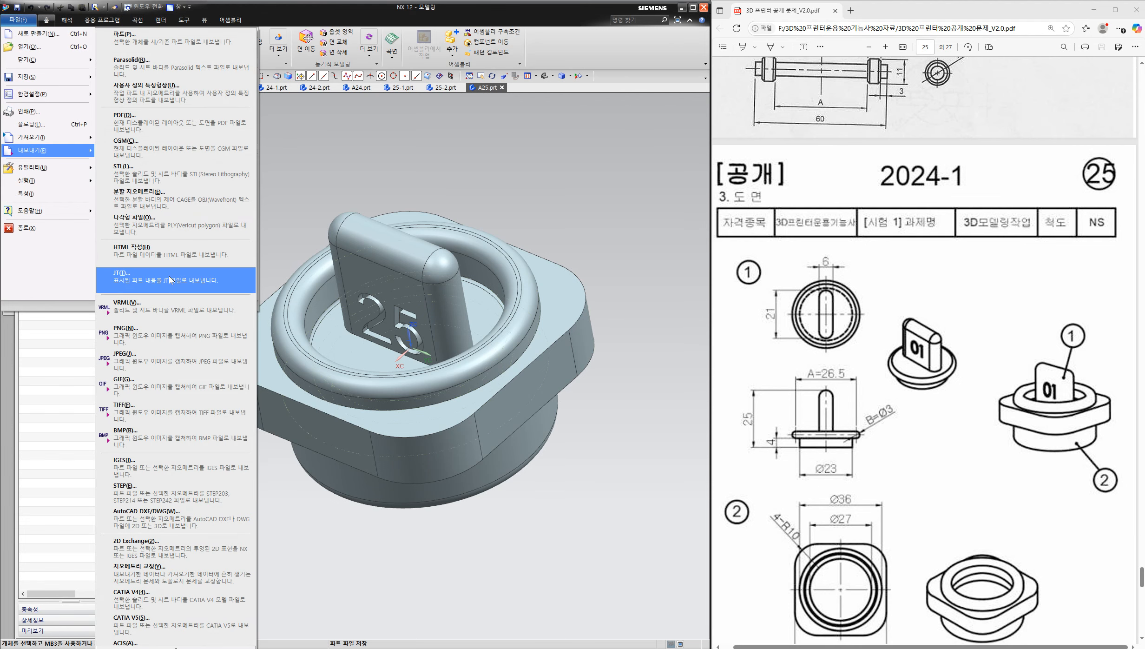
{"action": "left_click", "coordinate": [171, 180]}
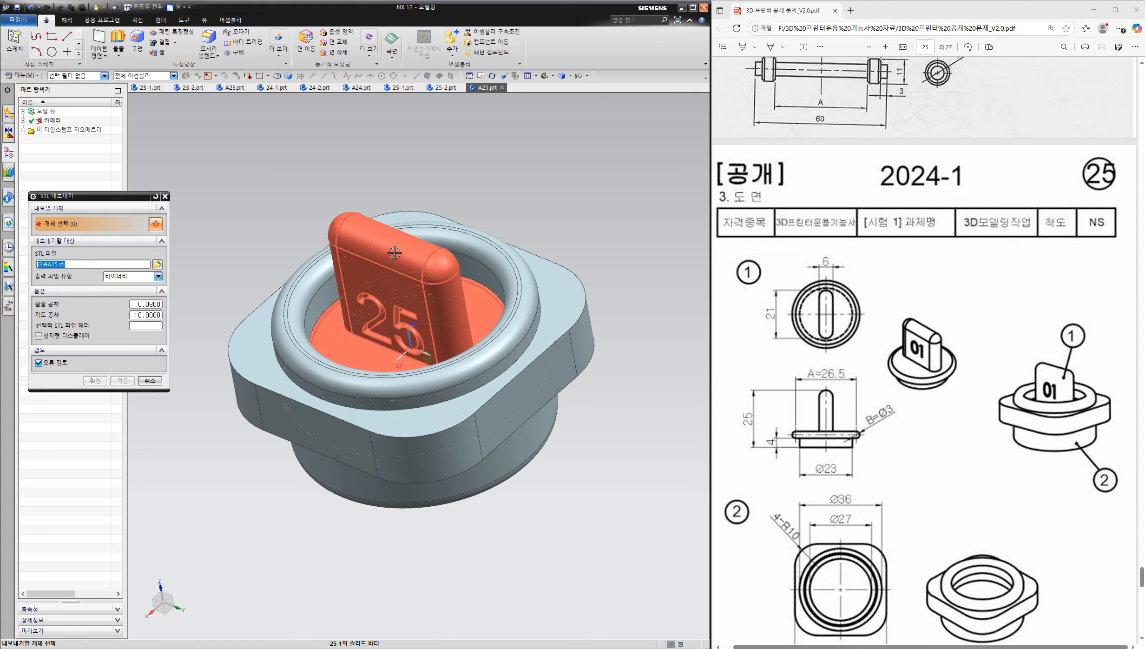
{"action": "left_click", "coordinate": [353, 279]}
{"action": "left_click", "coordinate": [253, 356]}
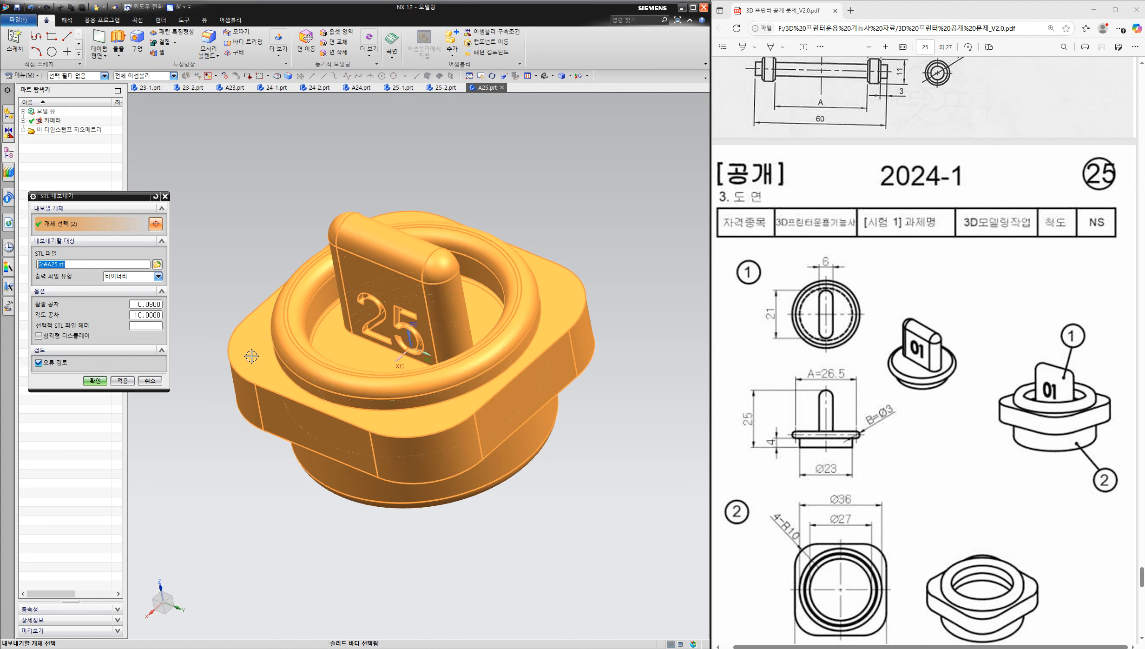
{"action": "left_click", "coordinate": [95, 380]}
{"action": "left_click", "coordinate": [159, 255]}
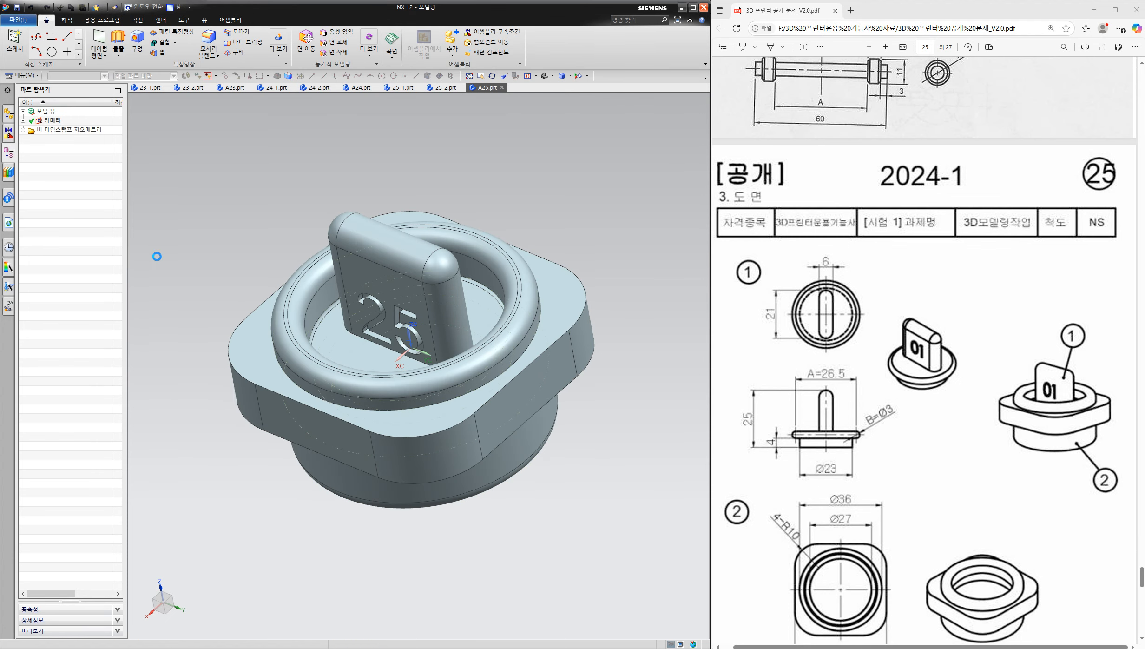
- Export the displayed assembly as an AP214 STEP file named A25
{"action": "left_click", "coordinate": [16, 22]}
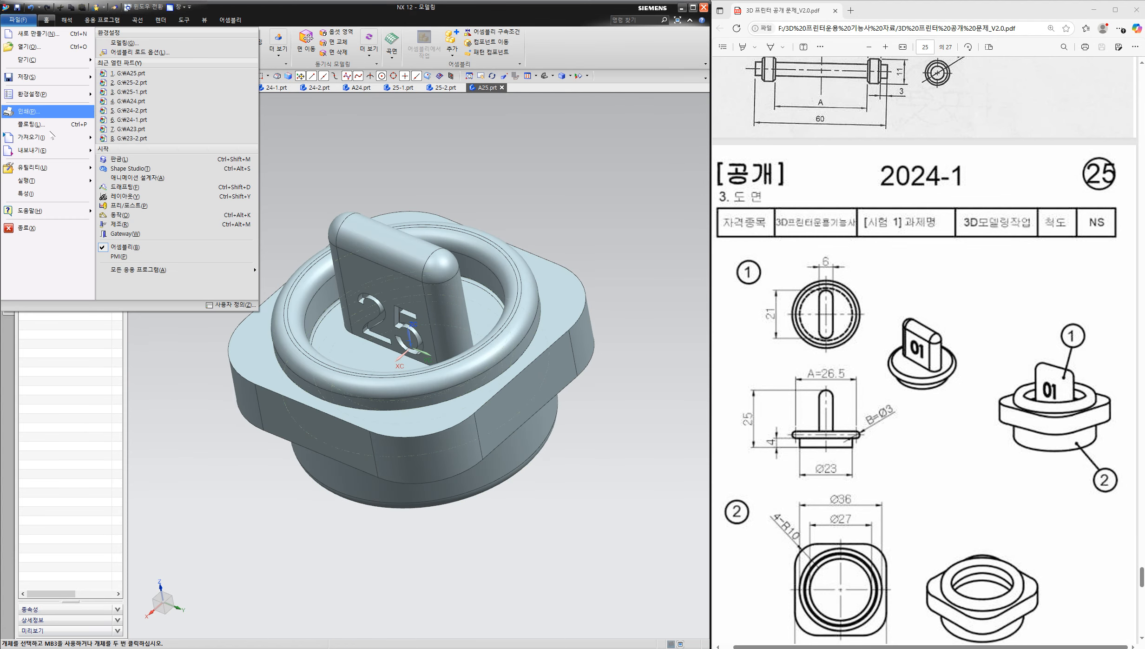
{"action": "mouse_move", "coordinate": [51, 156]}
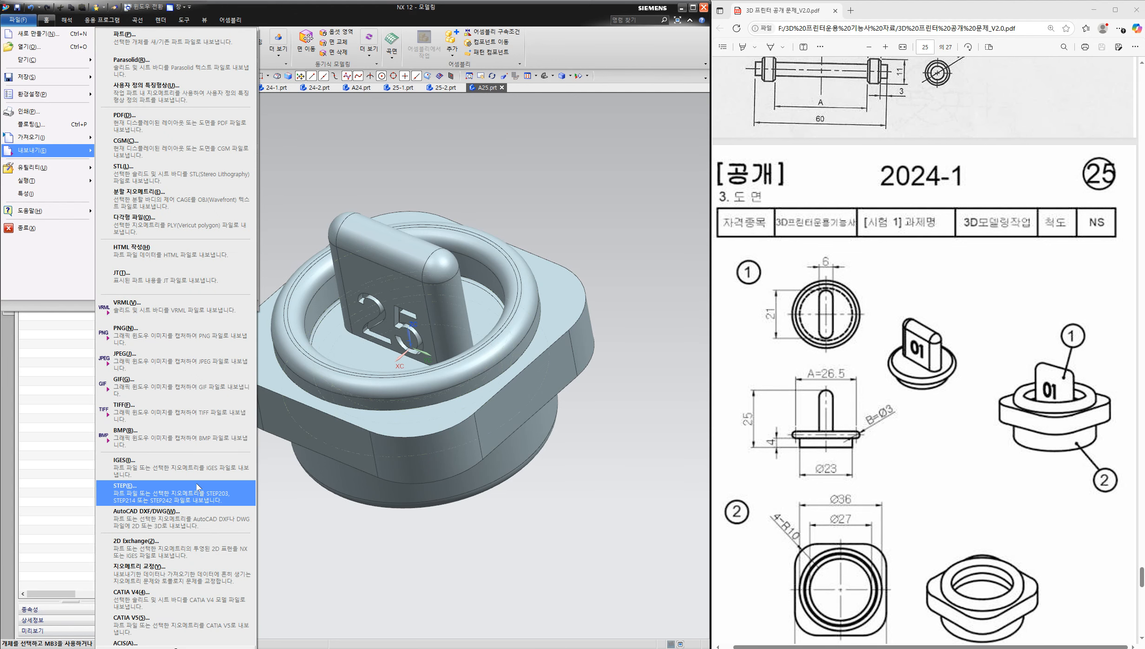
{"action": "left_click", "coordinate": [186, 475]}
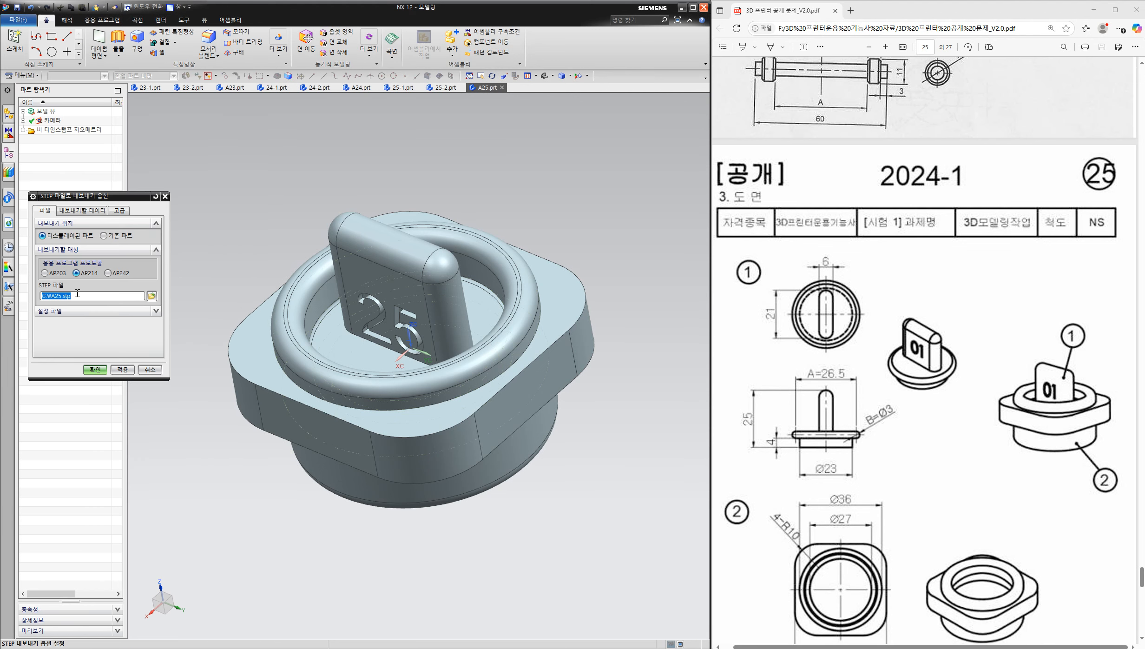
{"action": "left_click", "coordinate": [96, 370]}
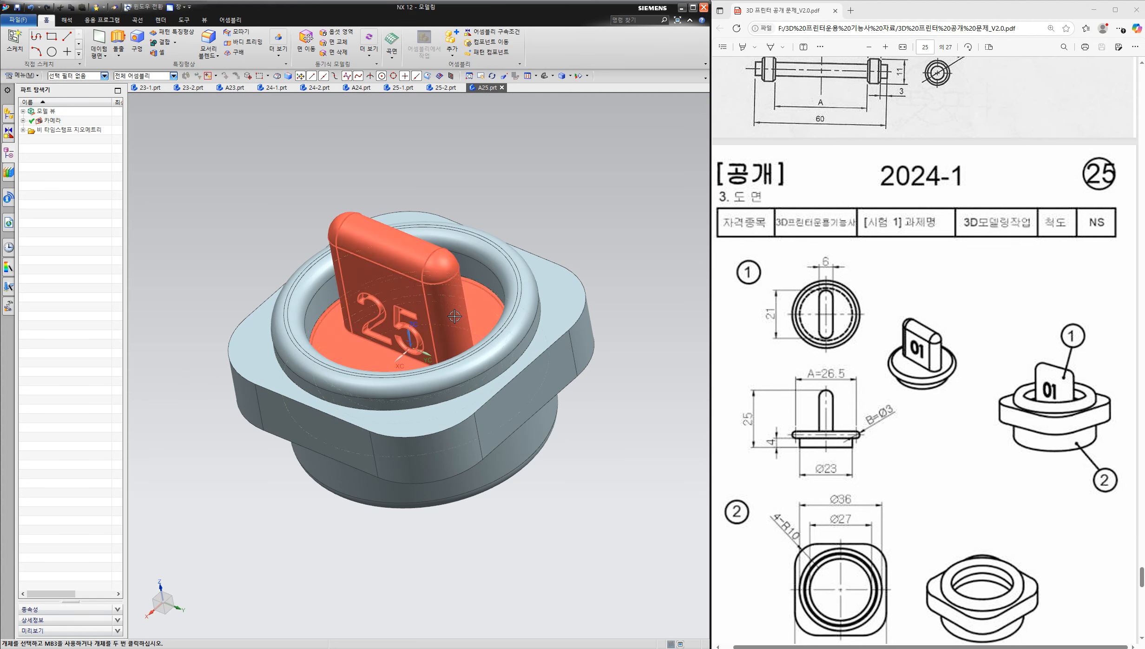
{"action": "scroll", "coordinate": [465, 305], "scroll_direction": "down", "scroll_amount": 3}
{"action": "mouse_move", "coordinate": [455, 335]}
{"action": "middle_mouse_down"}
{"action": "mouse_move", "coordinate": [454, 283]}
{"action": "mouse_move", "coordinate": [460, 332]}
{"action": "middle_mouse_up"}
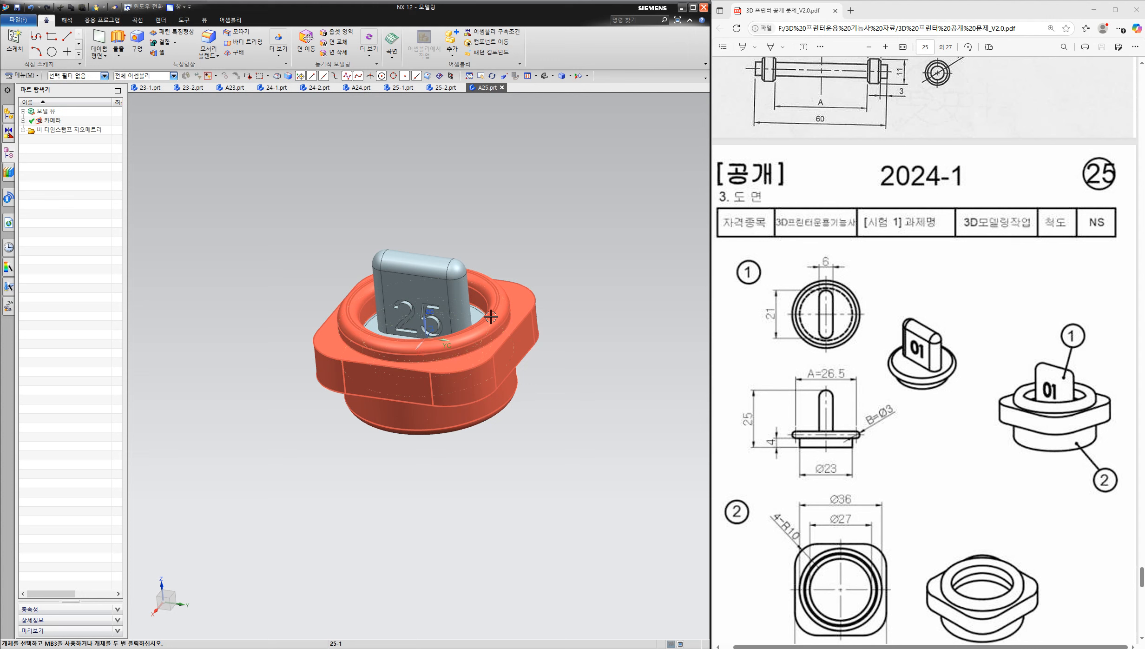